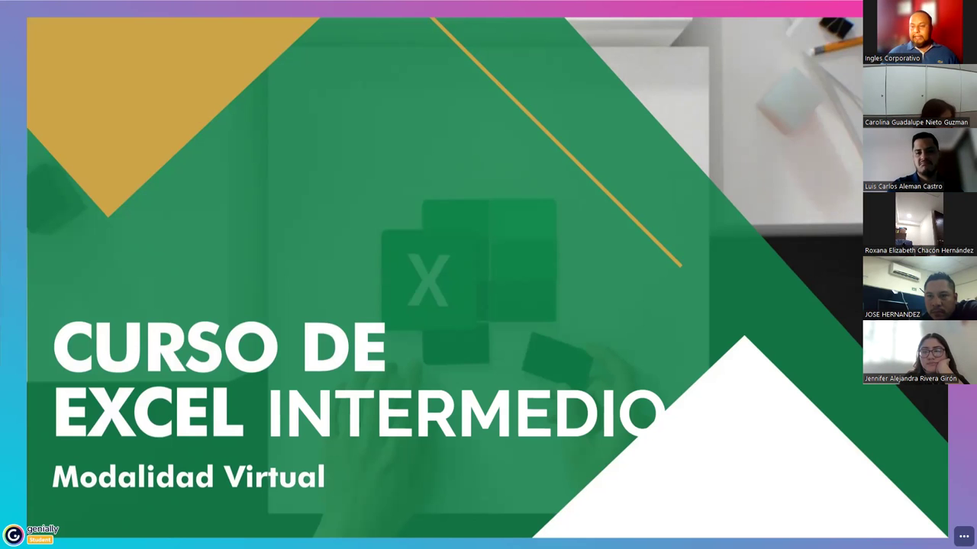
# Advance past the 'Curso de Excel Intermedio' title slide toward the Semana 01 session slide
pyautogui.press('Right')
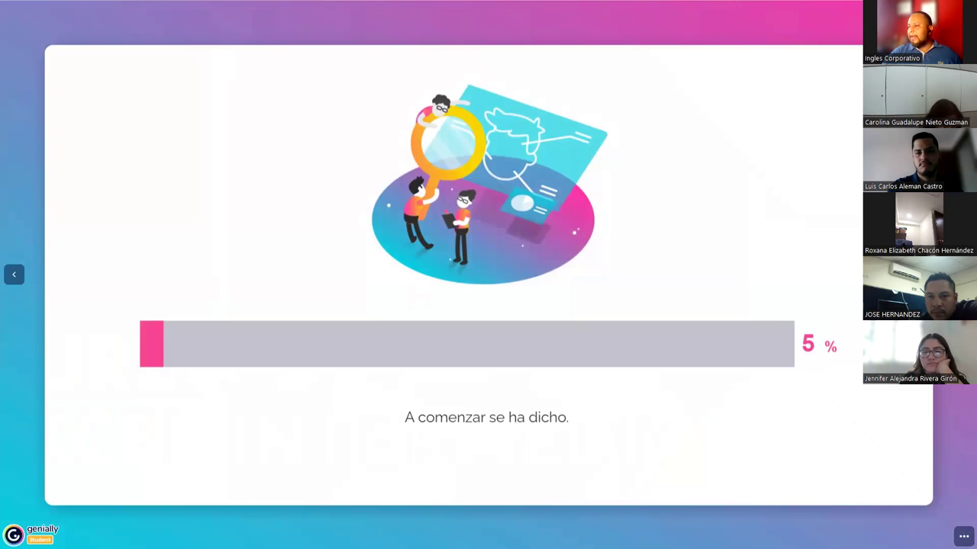
pyautogui.press('Right')
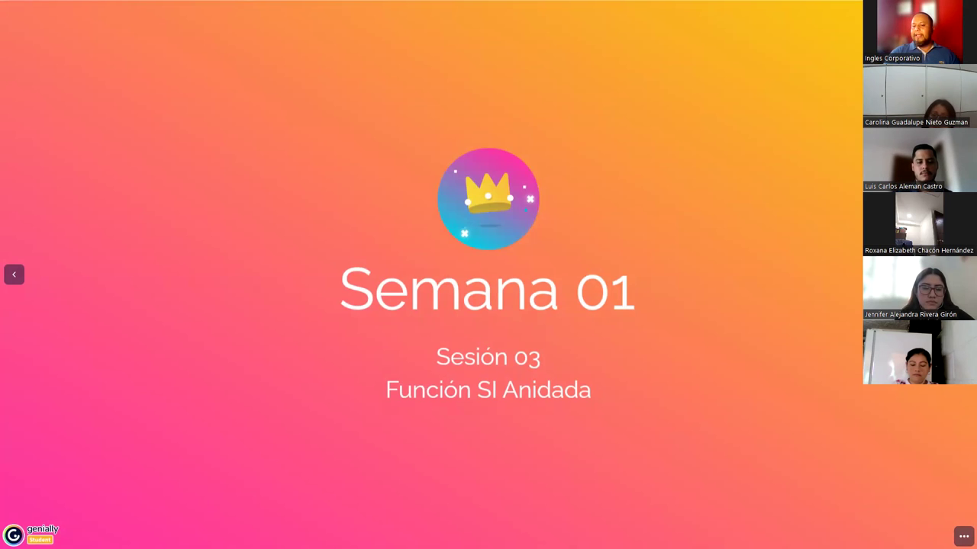
# Step through the objective and progress slides to the Función SI Anidada flowchart slide
pyautogui.press('Right')
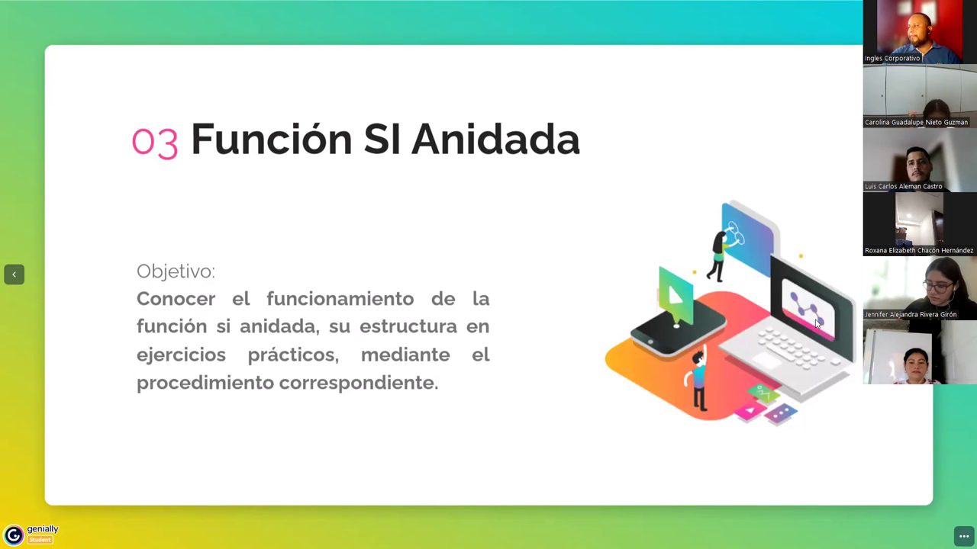
pyautogui.press('Right')
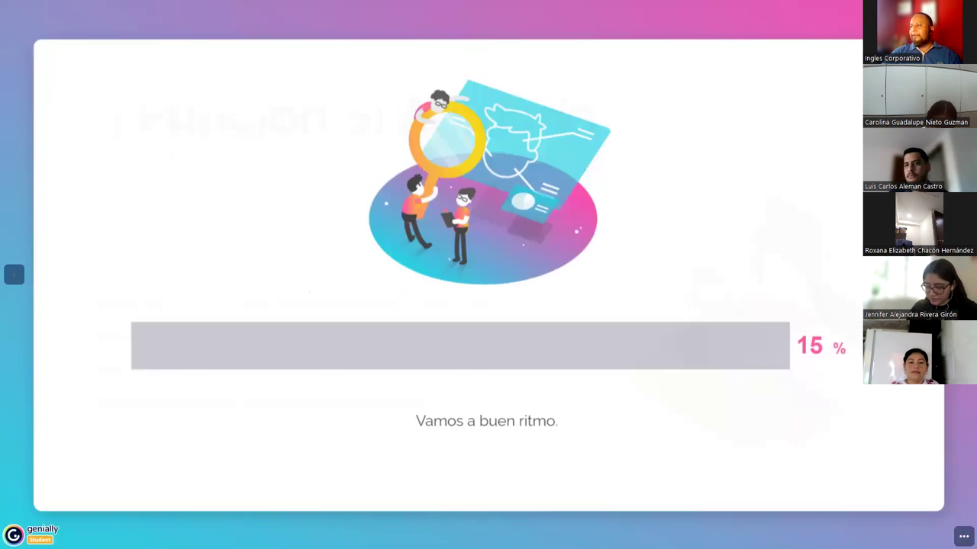
pyautogui.press('Left')
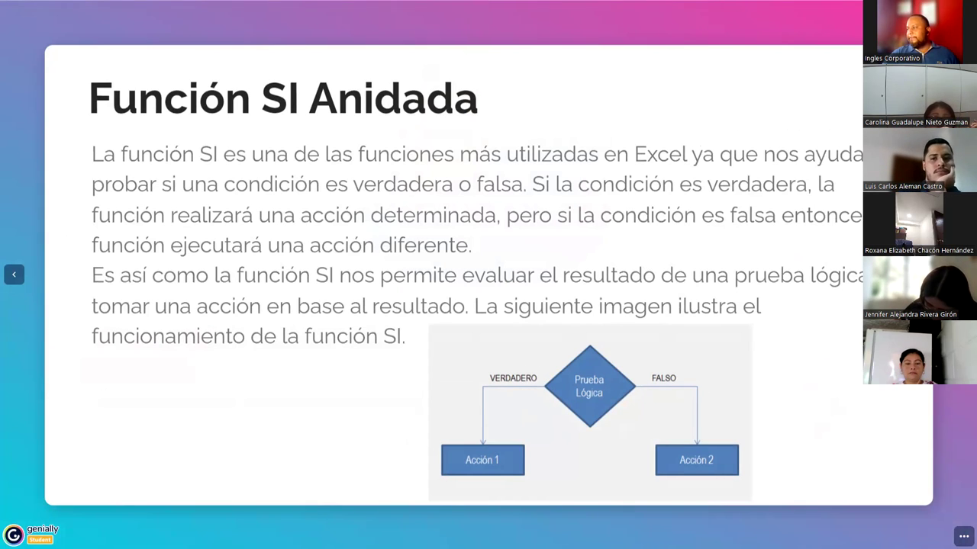
pyautogui.press('Right')
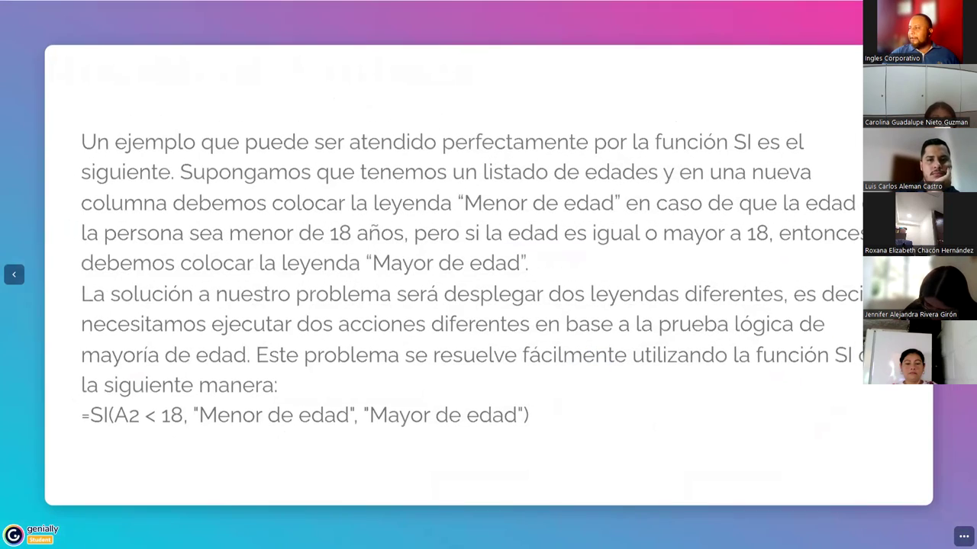
pyautogui.press('Right')
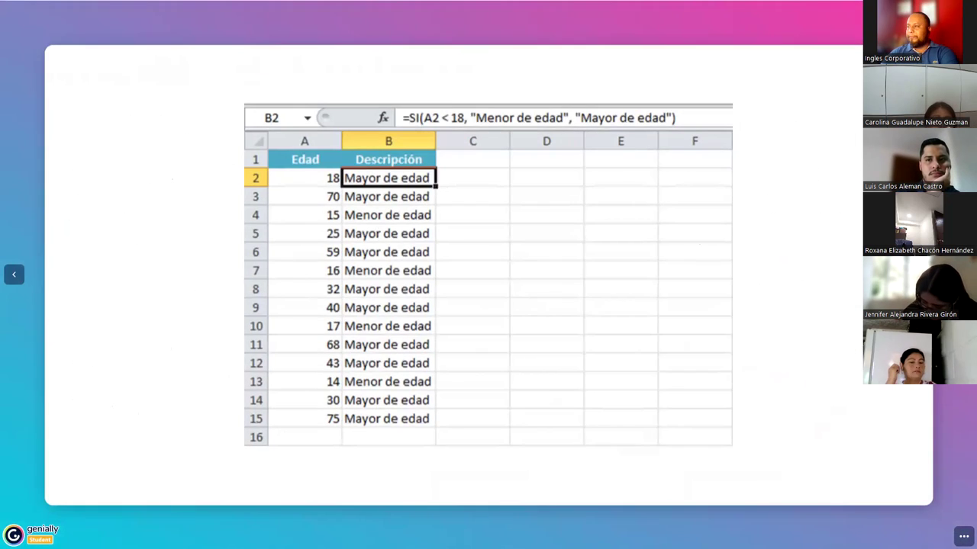
pyautogui.press('Left')
pyautogui.press('Left')
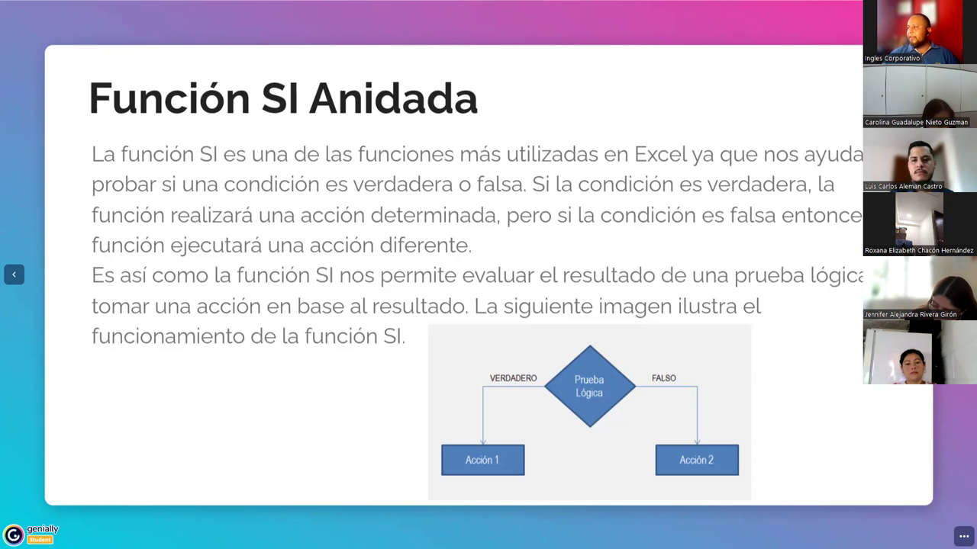
# On the age example slide, highlight the =SI formula, its Menor de edad result and A2 < 18
pyautogui.press('Right')
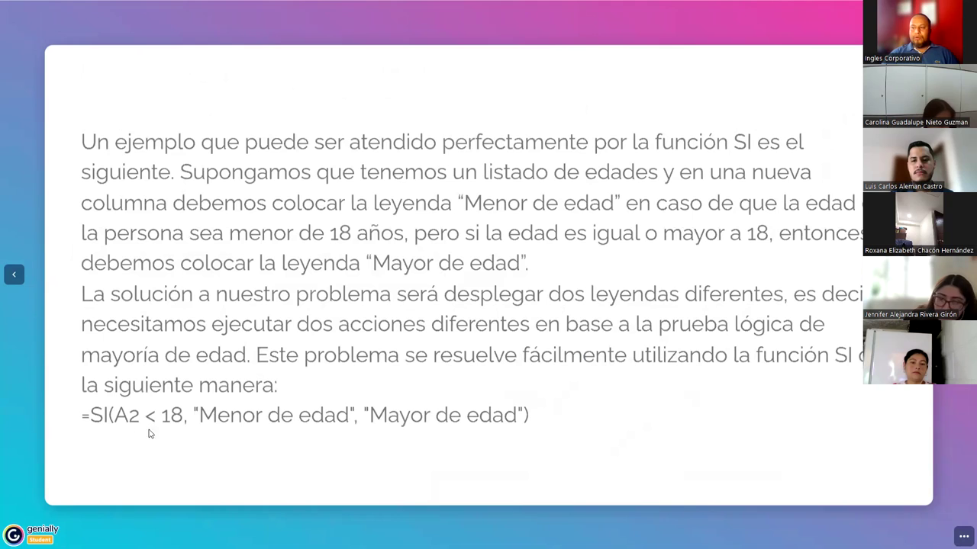
pyautogui.moveTo(94, 420); pyautogui.dragTo(540, 416)
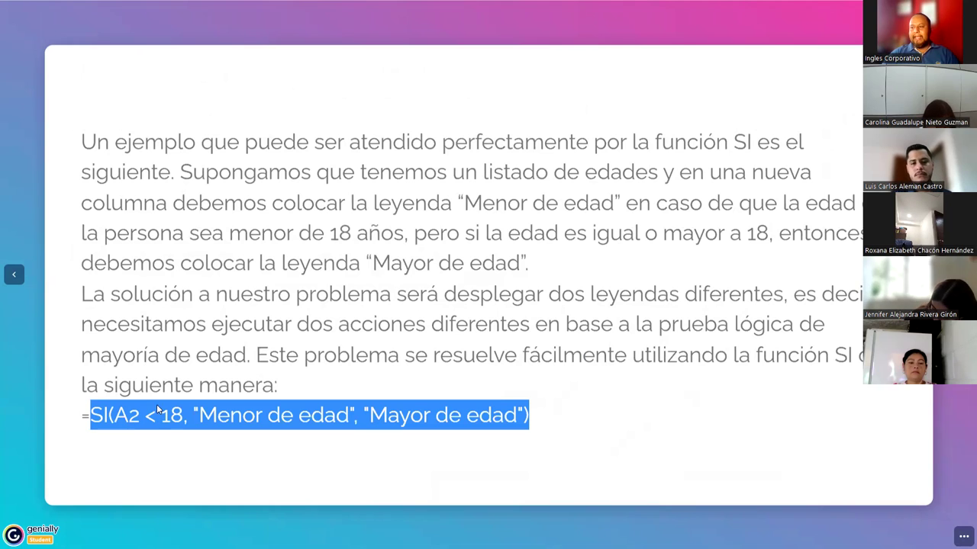
pyautogui.click(212, 417)
pyautogui.moveTo(196, 417); pyautogui.dragTo(353, 416)
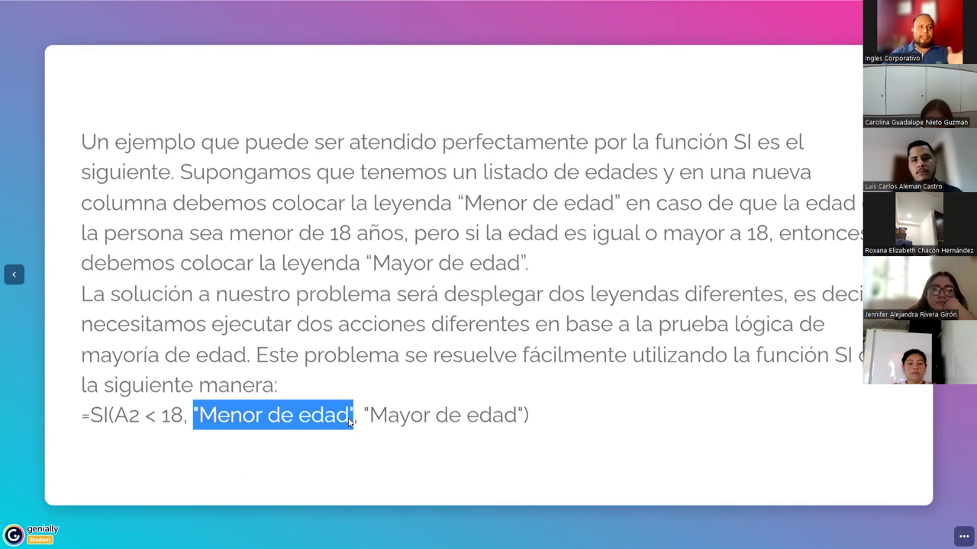
pyautogui.moveTo(114, 416)
pyautogui.mouseDown()
pyautogui.moveTo(169, 428)
pyautogui.moveTo(184, 418)
pyautogui.mouseUp()
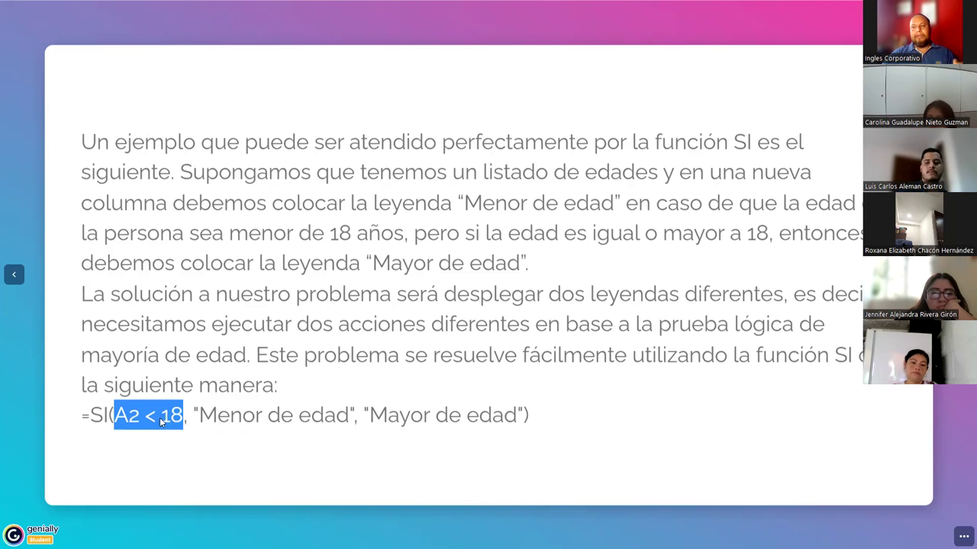
# Highlight the Menor de edad and Mayor de edad results, then reveal the results spreadsheet
pyautogui.click(200, 420)
pyautogui.moveTo(251, 431); pyautogui.dragTo(349, 429)
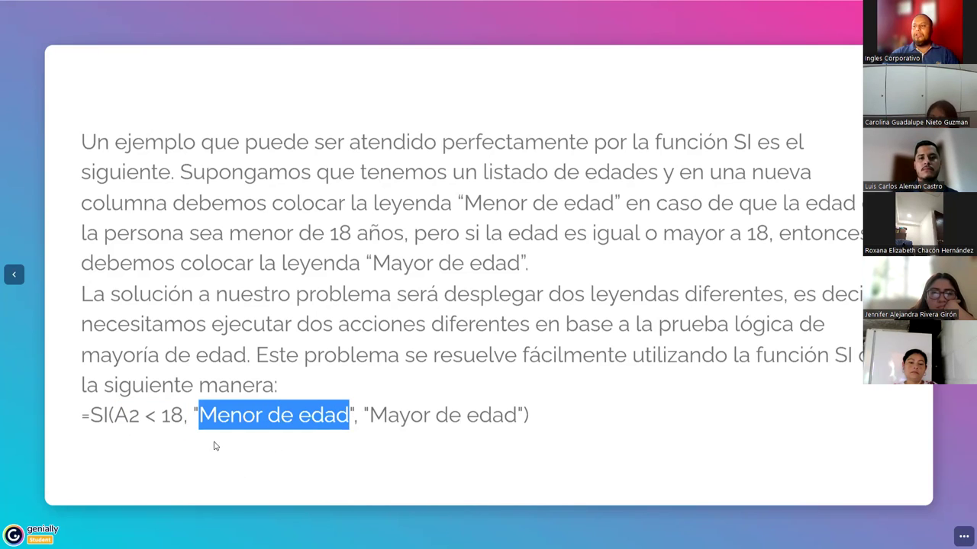
pyautogui.moveTo(197, 414); pyautogui.dragTo(323, 421)
pyautogui.click(280, 434)
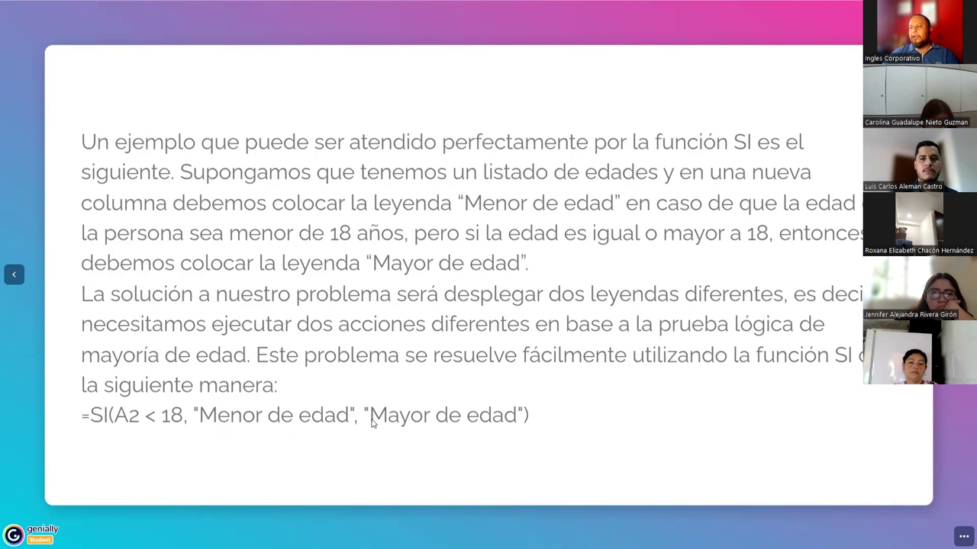
pyautogui.moveTo(371, 423); pyautogui.dragTo(519, 429)
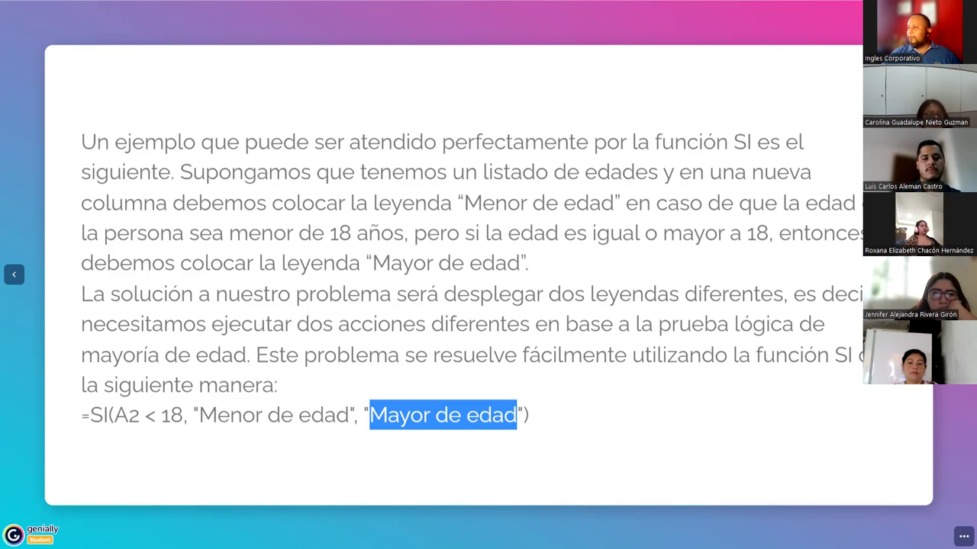
pyautogui.press('Right')
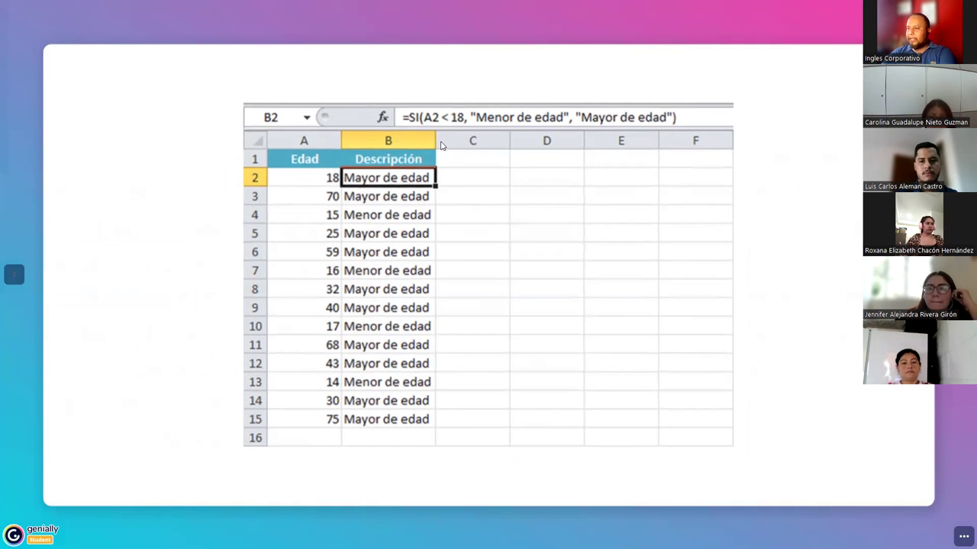
# Show the spreadsheet results again, then advance to the nested SI Tercera edad slide
pyautogui.press('Escape')
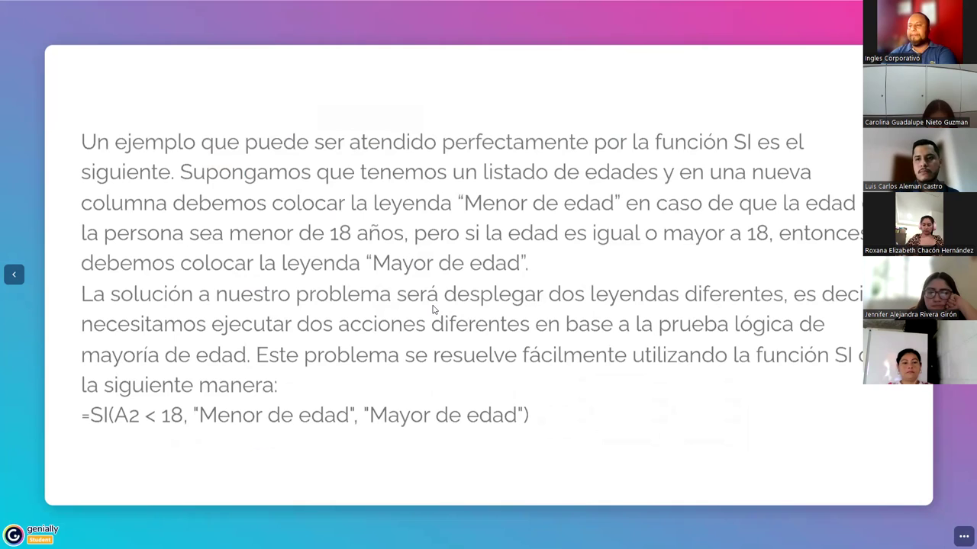
pyautogui.click(451, 123)
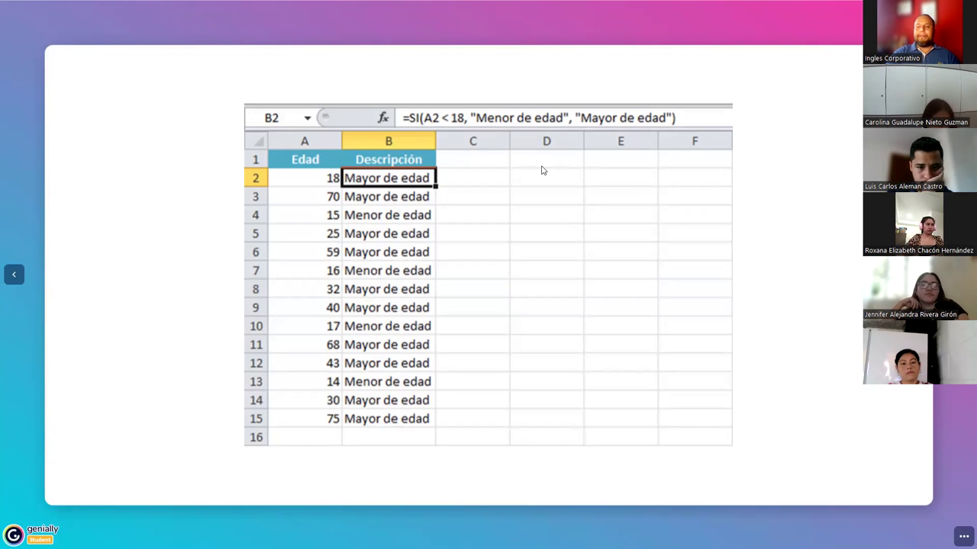
pyautogui.press('Right')
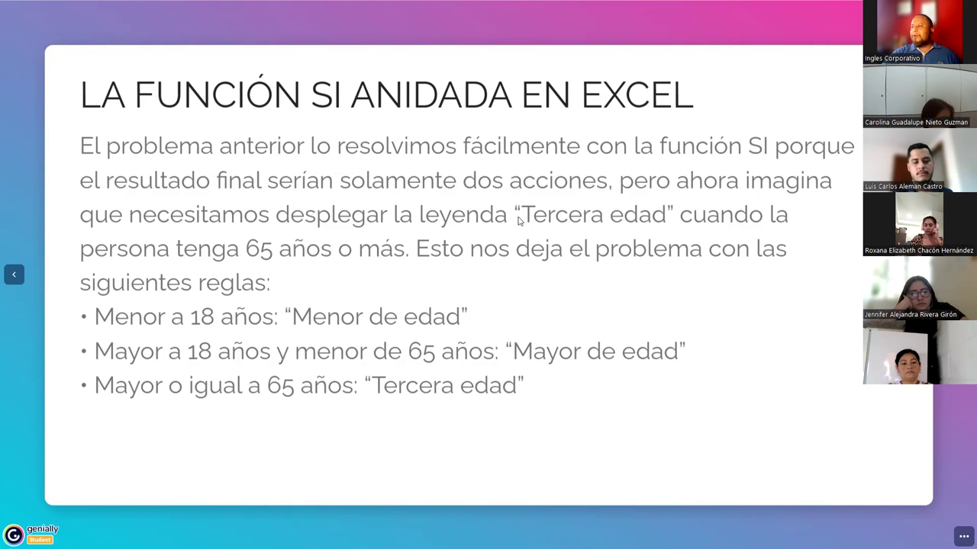
# Highlight the "Tercera edad" label, the list of age rules and the age 65
pyautogui.moveTo(518, 220); pyautogui.dragTo(673, 225)
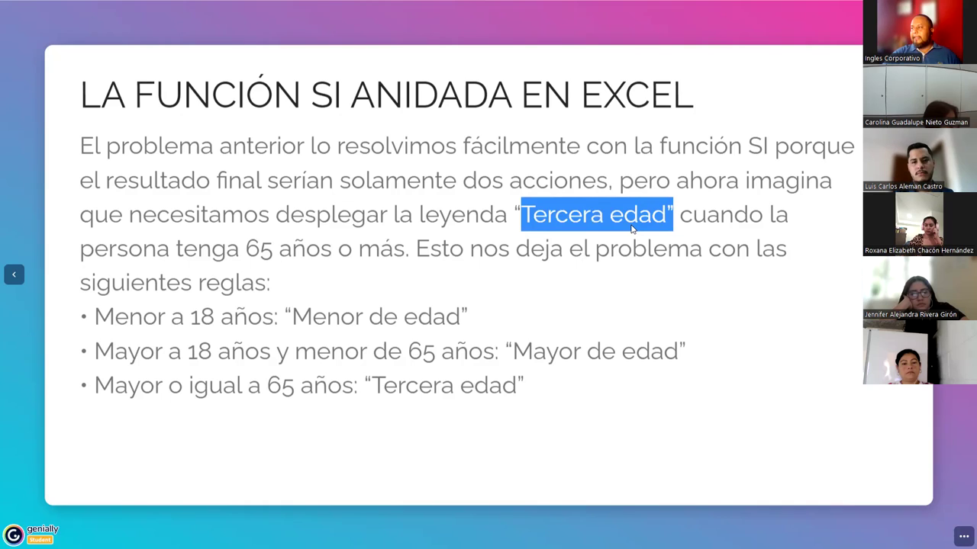
pyautogui.click(580, 233)
pyautogui.moveTo(516, 215); pyautogui.dragTo(674, 221)
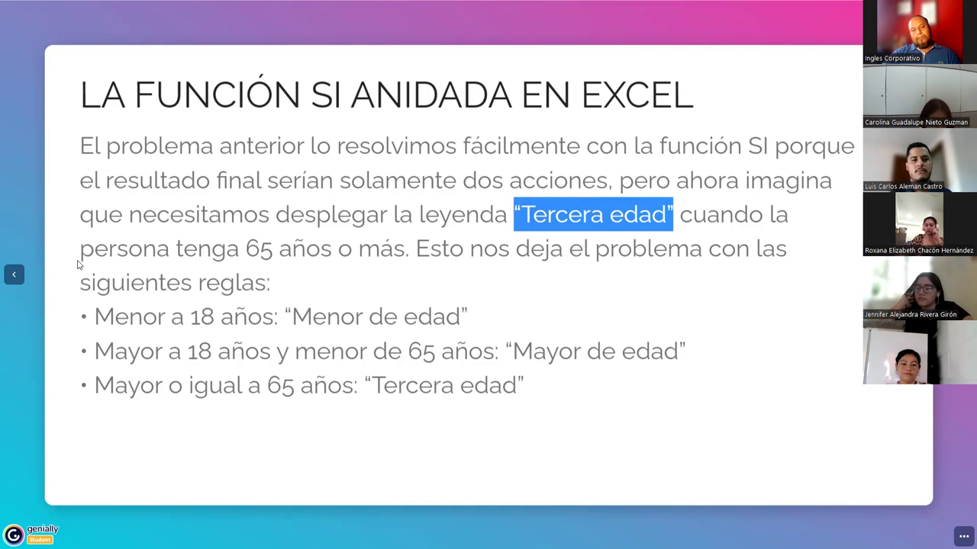
pyautogui.click(145, 262)
pyautogui.moveTo(145, 262); pyautogui.dragTo(170, 259)
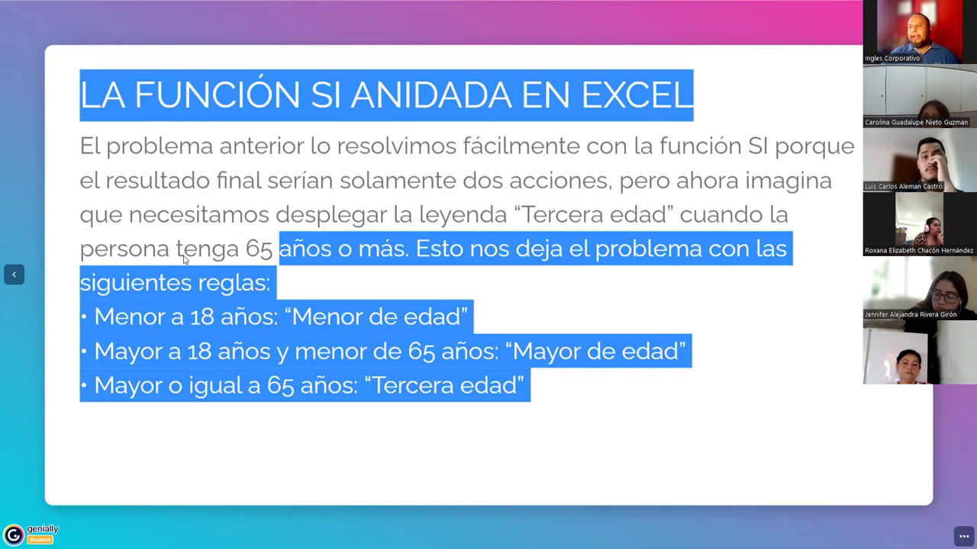
pyautogui.doubleClick(255, 260)
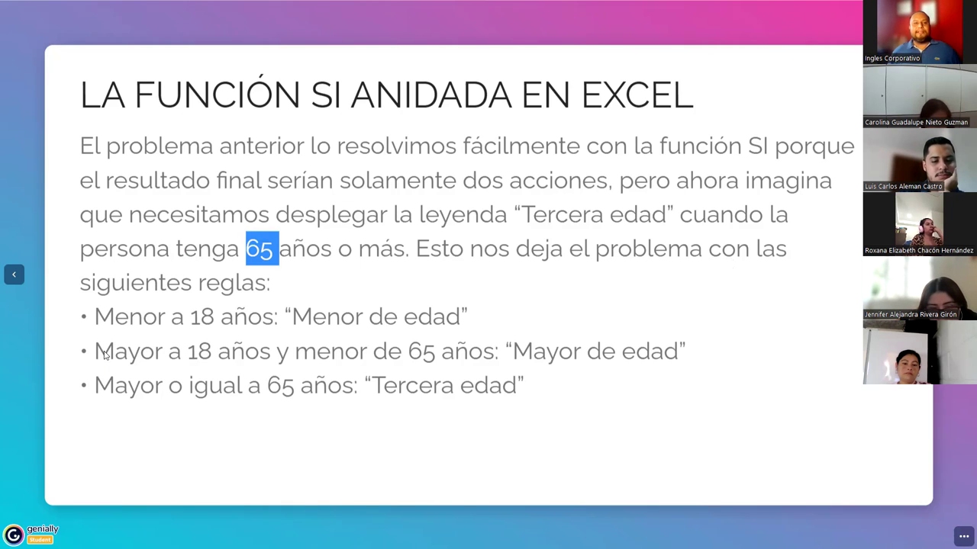
# Highlight the Menor de edad, Mayor de edad and Tercera edad rules, then advance
pyautogui.moveTo(95, 317); pyautogui.dragTo(464, 322)
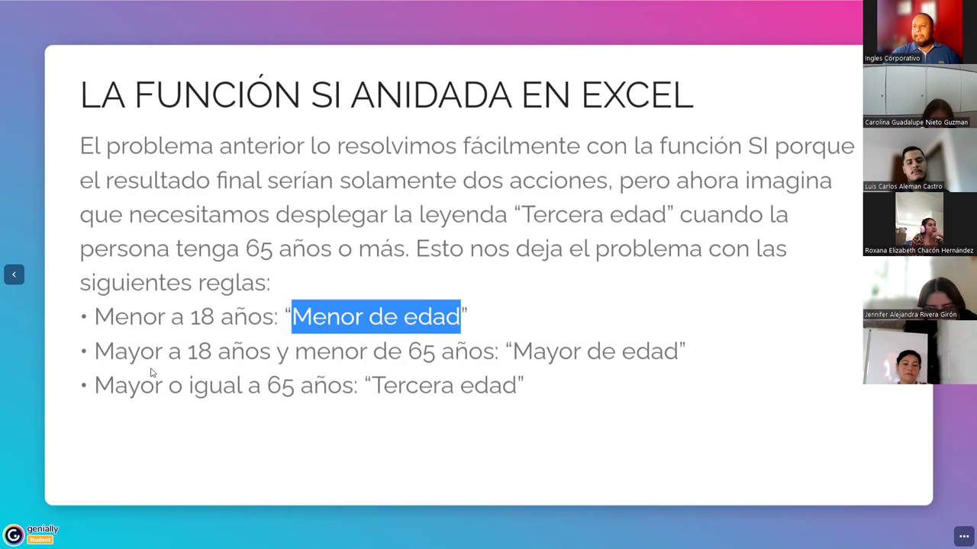
pyautogui.moveTo(94, 353); pyautogui.dragTo(679, 355)
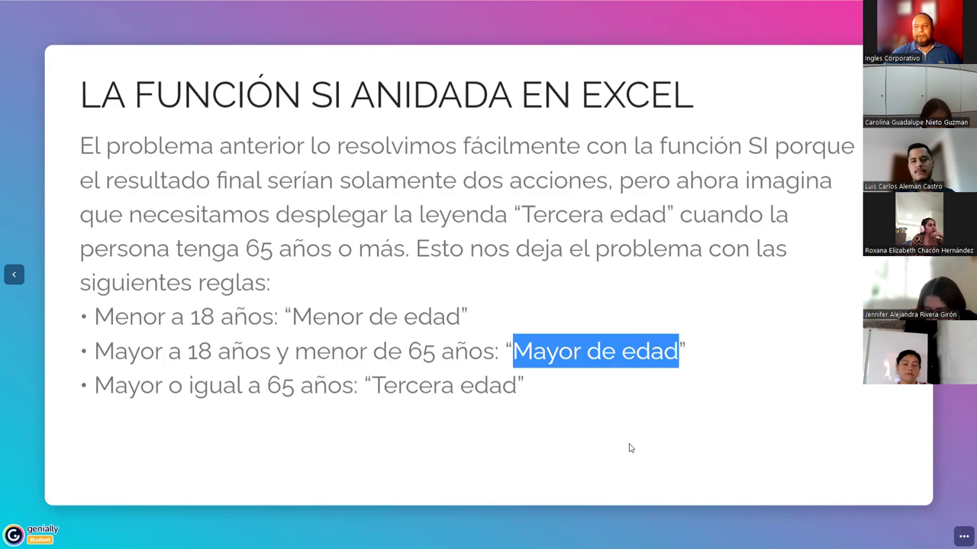
pyautogui.moveTo(97, 395)
pyautogui.mouseDown()
pyautogui.moveTo(350, 405)
pyautogui.moveTo(374, 390)
pyautogui.moveTo(525, 394)
pyautogui.mouseUp()
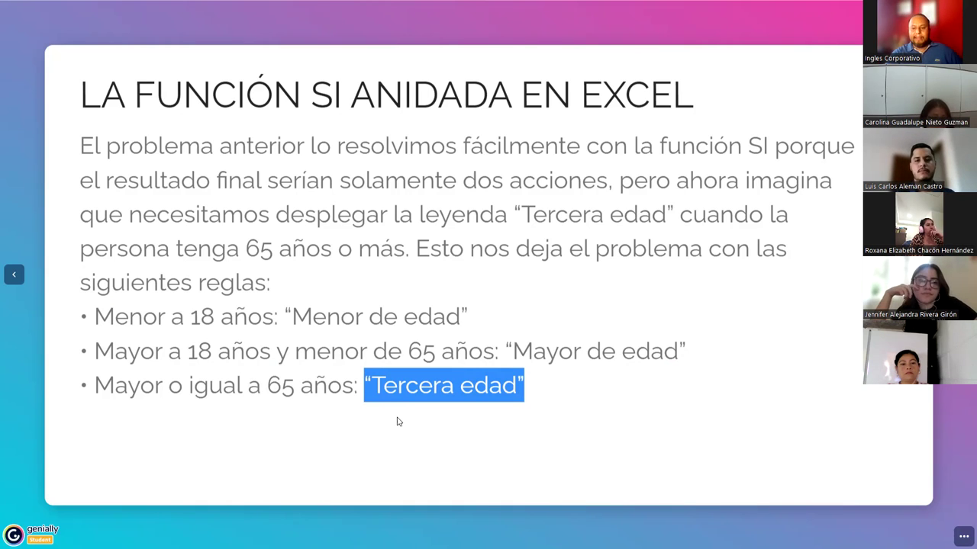
pyautogui.press('Right')
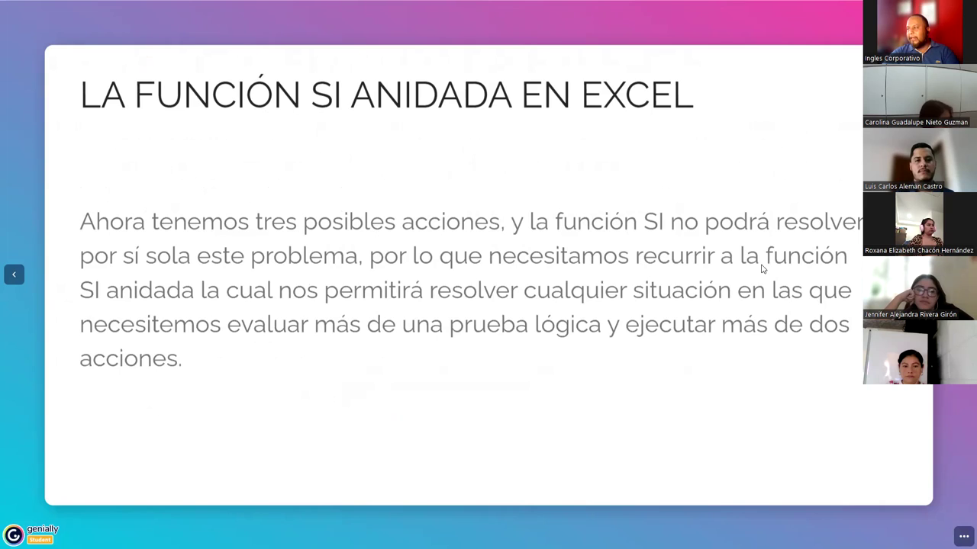
# Highlight the phrase 'función SI anidada' on the slide, then switch to the whiteboard
pyautogui.moveTo(764, 264); pyautogui.dragTo(852, 293)
pyautogui.moveTo(307, 281); pyautogui.dragTo(122, 298)
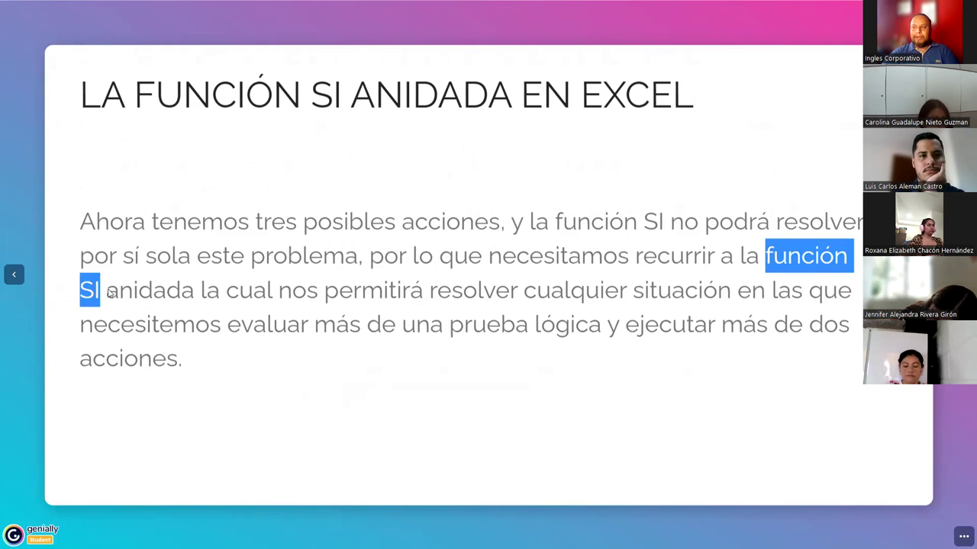
pyautogui.moveTo(107, 293); pyautogui.dragTo(195, 303)
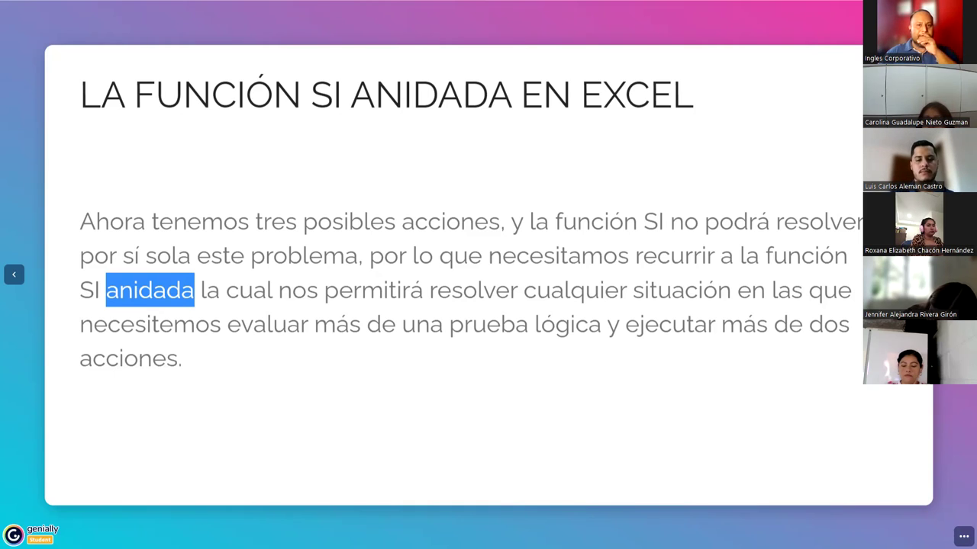
pyautogui.hotkey('alt', 'Tab')
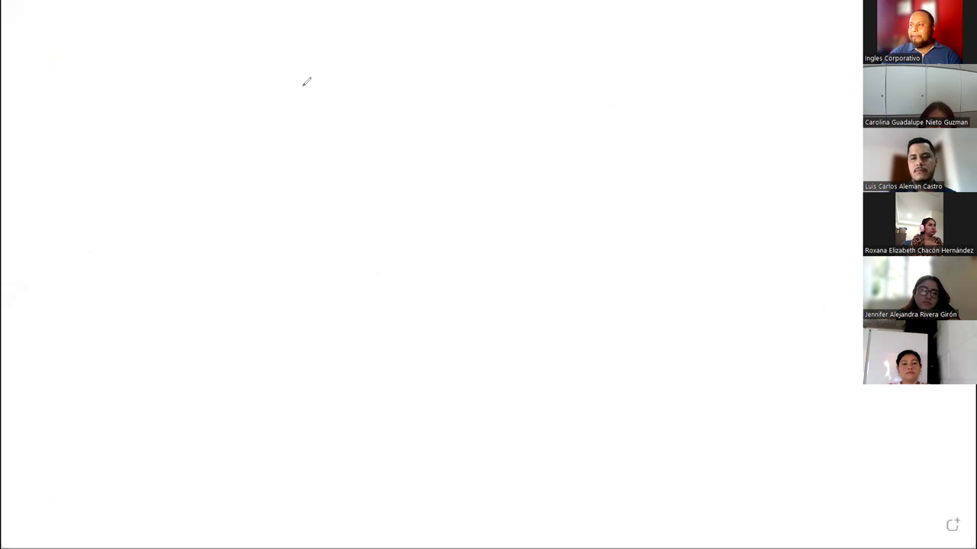
# Draw a yellow box labelled C1 with 'edad = X' beside it and a left branch line
pyautogui.moveTo(213, 128)
pyautogui.mouseDown()
pyautogui.moveTo(220, 31)
pyautogui.moveTo(384, 89)
pyautogui.moveTo(220, 99)
pyautogui.mouseUp()
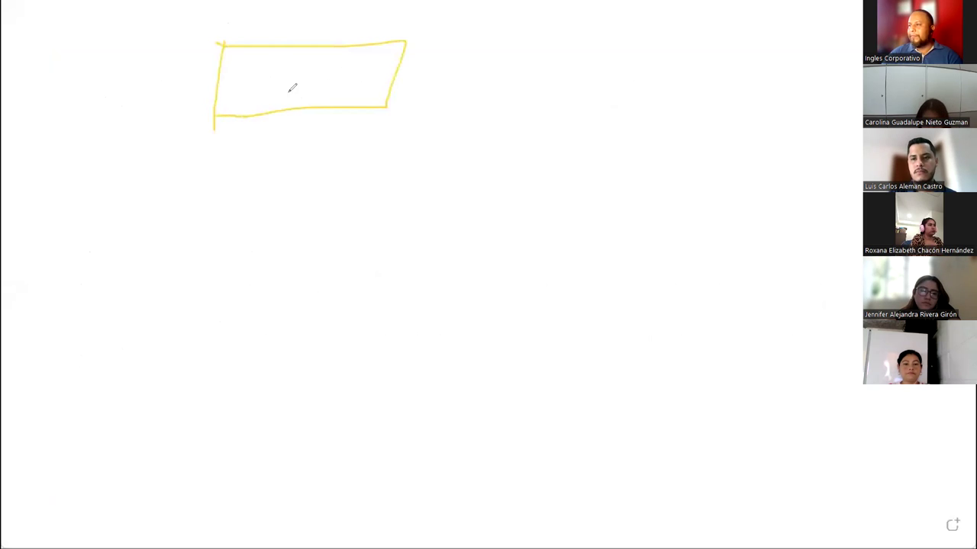
pyautogui.moveTo(283, 58)
pyautogui.mouseDown()
pyautogui.moveTo(267, 77)
pyautogui.moveTo(287, 93)
pyautogui.mouseUp()
pyautogui.moveTo(311, 61); pyautogui.dragTo(309, 99)
pyautogui.moveTo(297, 99); pyautogui.dragTo(344, 97)
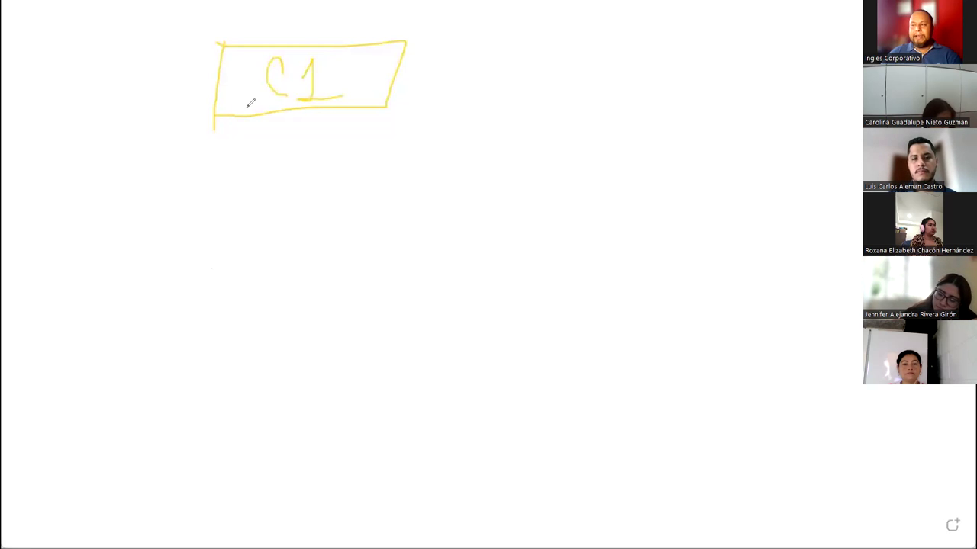
pyautogui.moveTo(434, 70)
pyautogui.mouseDown()
pyautogui.moveTo(431, 81)
pyautogui.moveTo(459, 48)
pyautogui.moveTo(484, 80)
pyautogui.moveTo(504, 44)
pyautogui.mouseUp()
pyautogui.moveTo(488, 78)
pyautogui.mouseDown()
pyautogui.moveTo(576, 62)
pyautogui.moveTo(564, 52)
pyautogui.moveTo(584, 67)
pyautogui.moveTo(605, 63)
pyautogui.mouseUp()
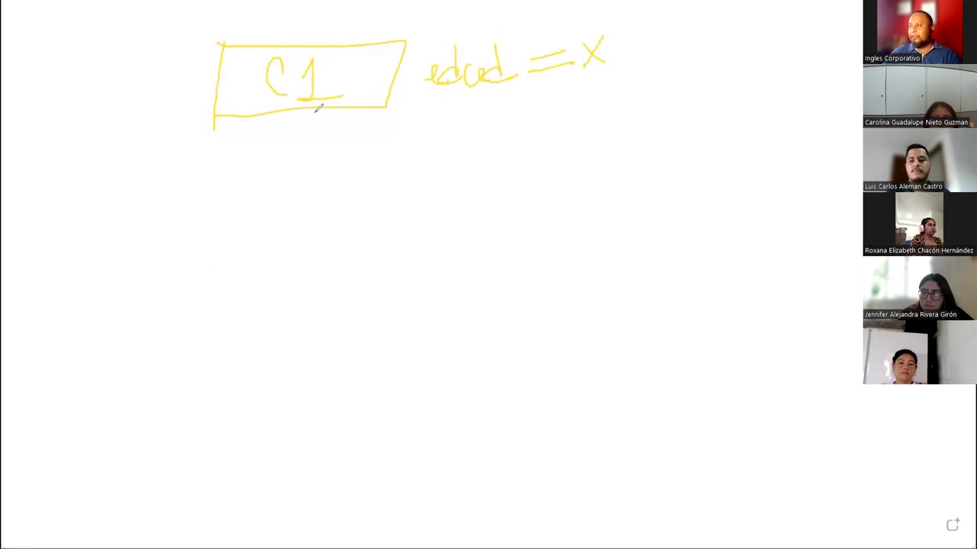
pyautogui.moveTo(286, 126); pyautogui.dragTo(161, 235)
# Add arrowheads to both C1 branches and label the left one <=18 with underlined "Me"
pyautogui.moveTo(424, 226); pyautogui.dragTo(437, 256)
pyautogui.moveTo(156, 215); pyautogui.dragTo(196, 243)
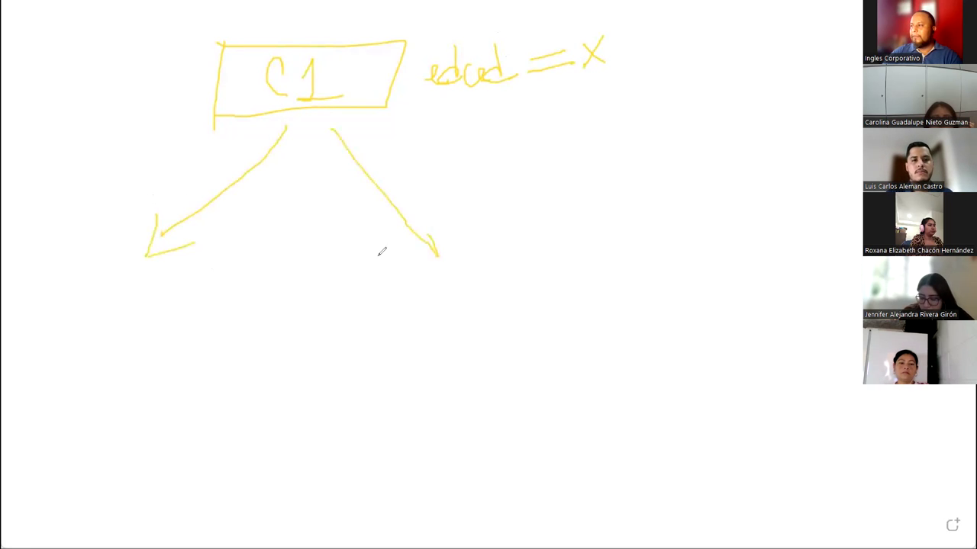
pyautogui.moveTo(406, 255); pyautogui.dragTo(438, 261)
pyautogui.moveTo(438, 219); pyautogui.dragTo(439, 262)
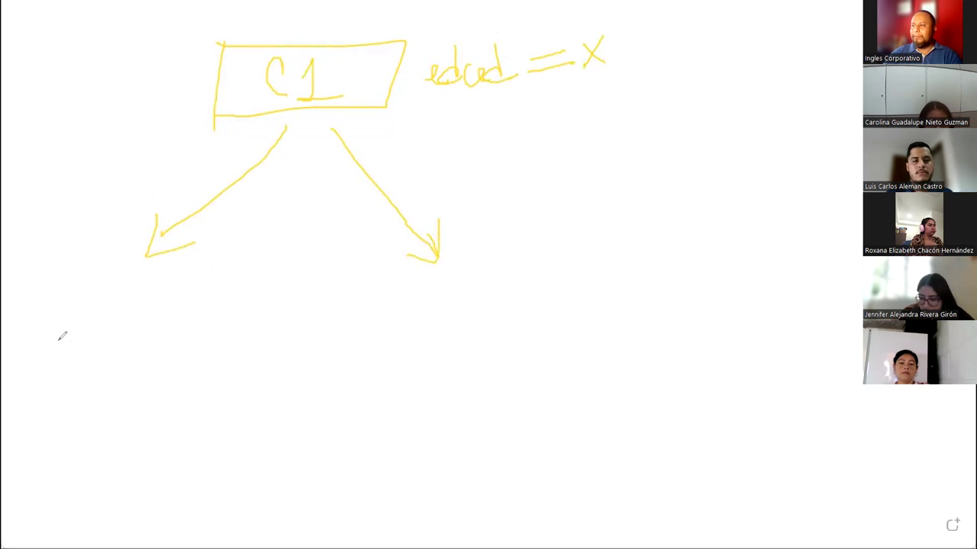
pyautogui.moveTo(113, 284); pyautogui.dragTo(108, 301)
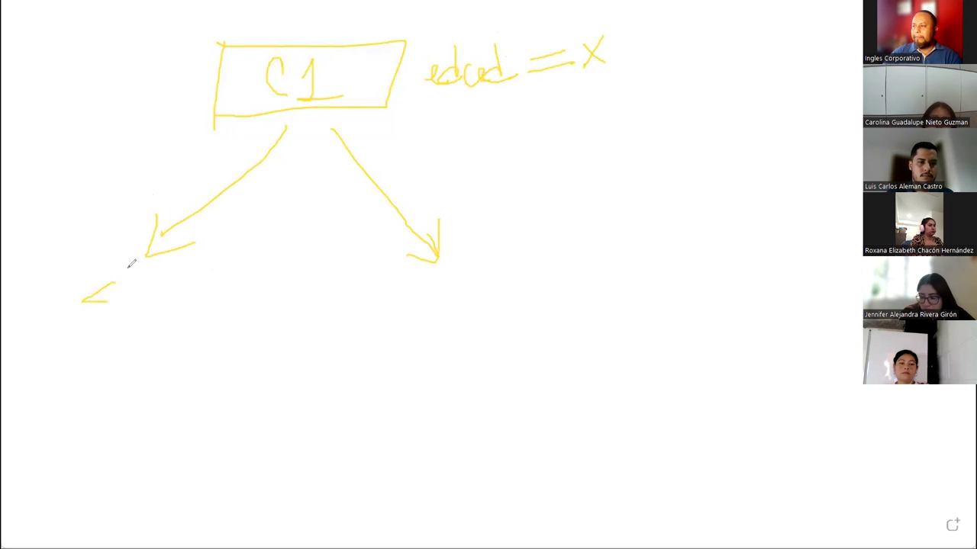
pyautogui.moveTo(136, 290); pyautogui.dragTo(155, 295)
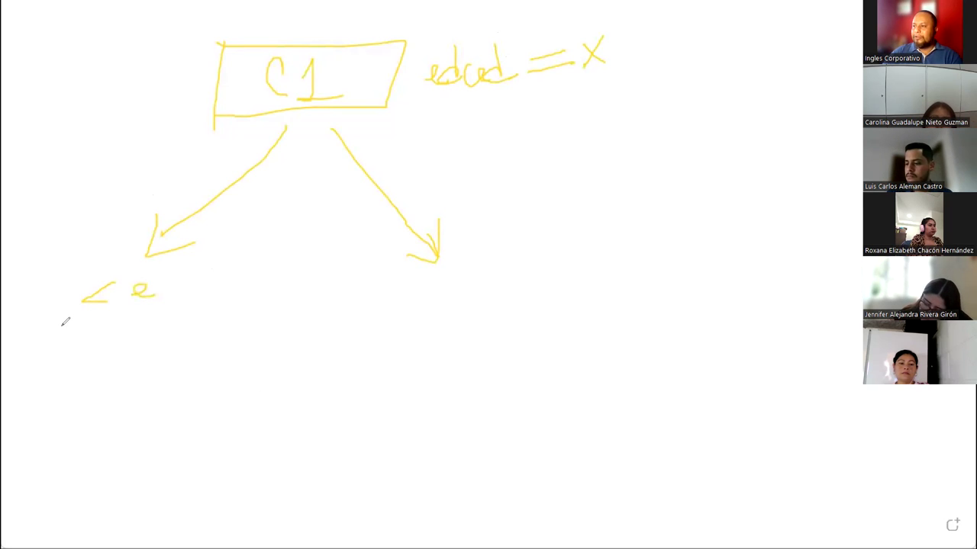
pyautogui.moveTo(175, 330); pyautogui.dragTo(166, 344)
pyautogui.moveTo(187, 327); pyautogui.dragTo(177, 353)
pyautogui.moveTo(102, 345)
pyautogui.mouseDown()
pyautogui.moveTo(100, 374)
pyautogui.moveTo(124, 349)
pyautogui.moveTo(159, 364)
pyautogui.mouseUp()
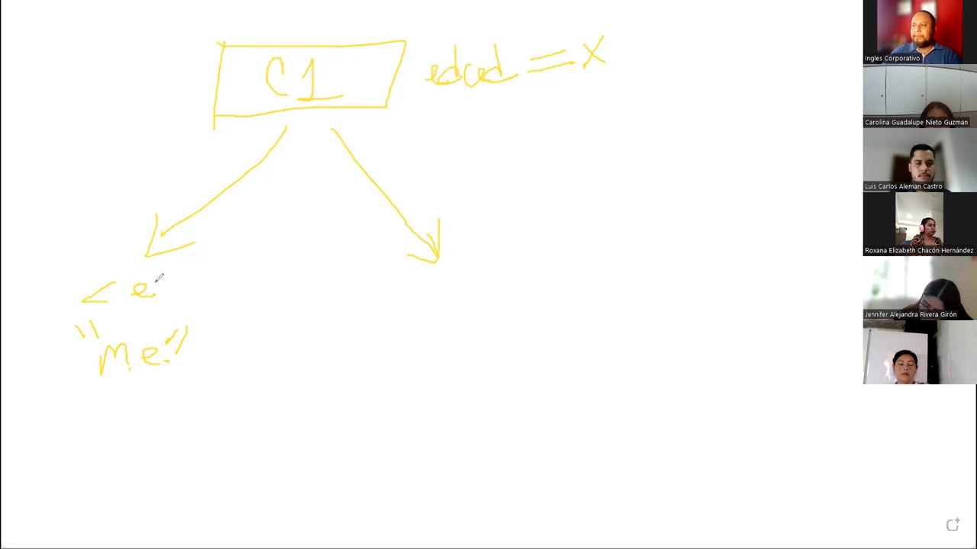
pyautogui.moveTo(170, 280); pyautogui.dragTo(212, 276)
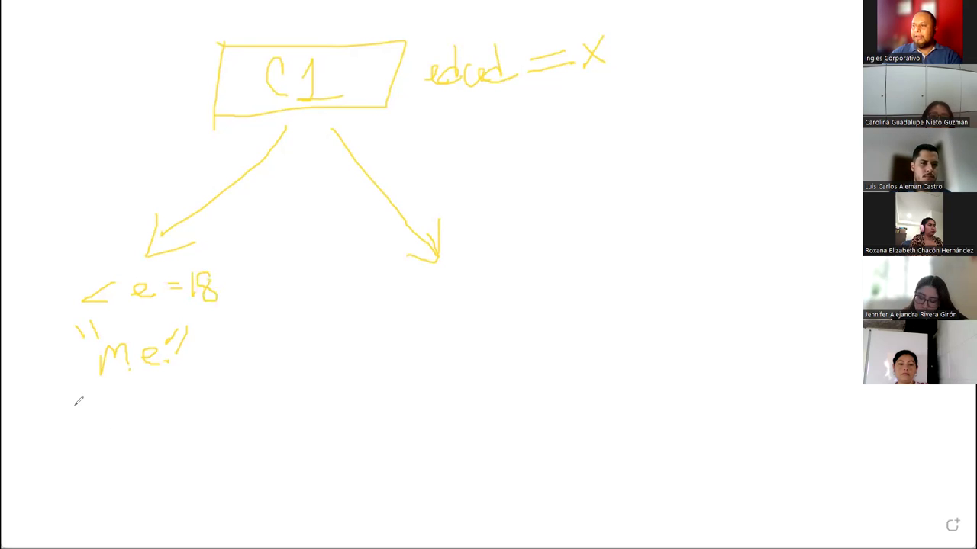
pyautogui.moveTo(71, 398); pyautogui.dragTo(221, 387)
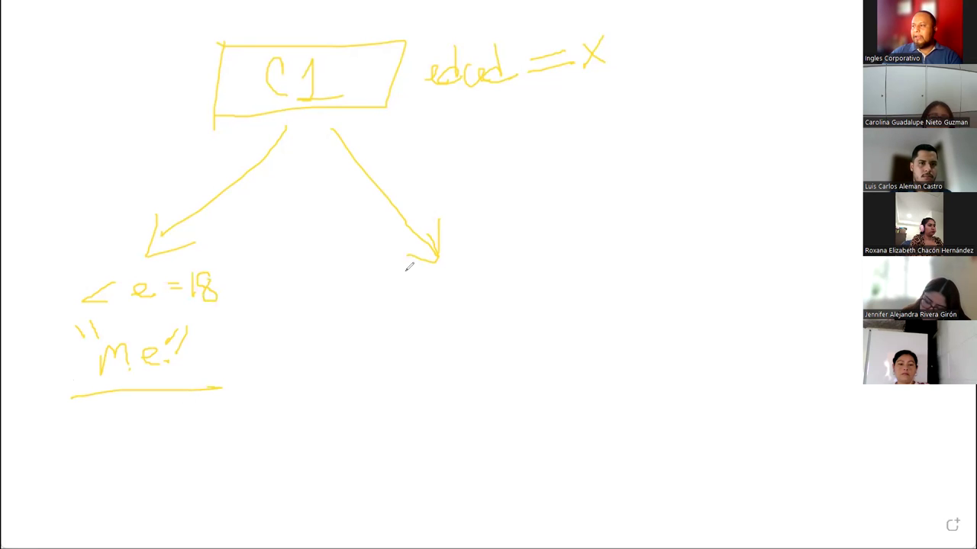
# Label the right branch >18 with underlined "Ma e" and sketch an empty second box
pyautogui.moveTo(426, 265)
pyautogui.mouseDown()
pyautogui.moveTo(438, 292)
pyautogui.moveTo(462, 268)
pyautogui.mouseUp()
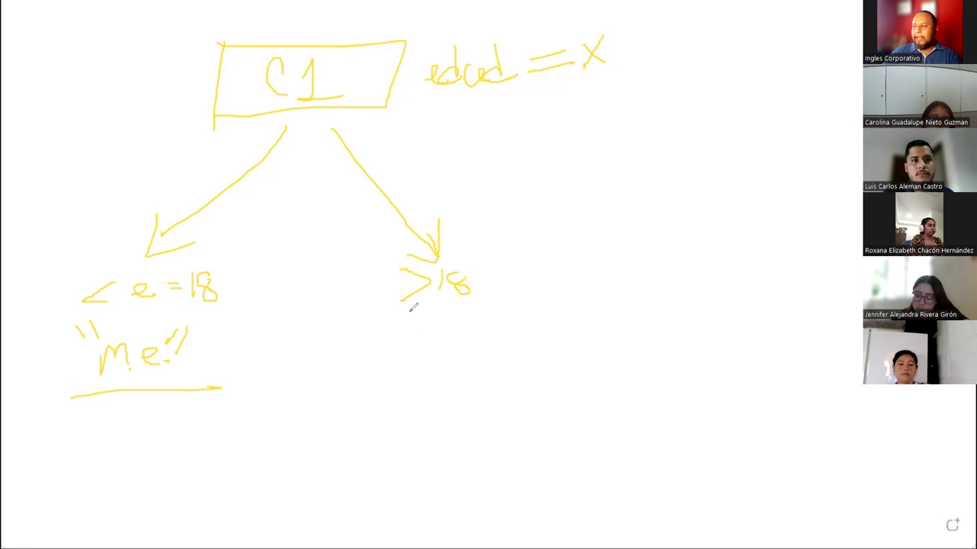
pyautogui.moveTo(410, 312); pyautogui.dragTo(429, 366)
pyautogui.moveTo(440, 330)
pyautogui.mouseDown()
pyautogui.moveTo(454, 323)
pyautogui.moveTo(456, 356)
pyautogui.moveTo(498, 340)
pyautogui.moveTo(516, 353)
pyautogui.mouseUp()
pyautogui.moveTo(529, 305); pyautogui.dragTo(538, 324)
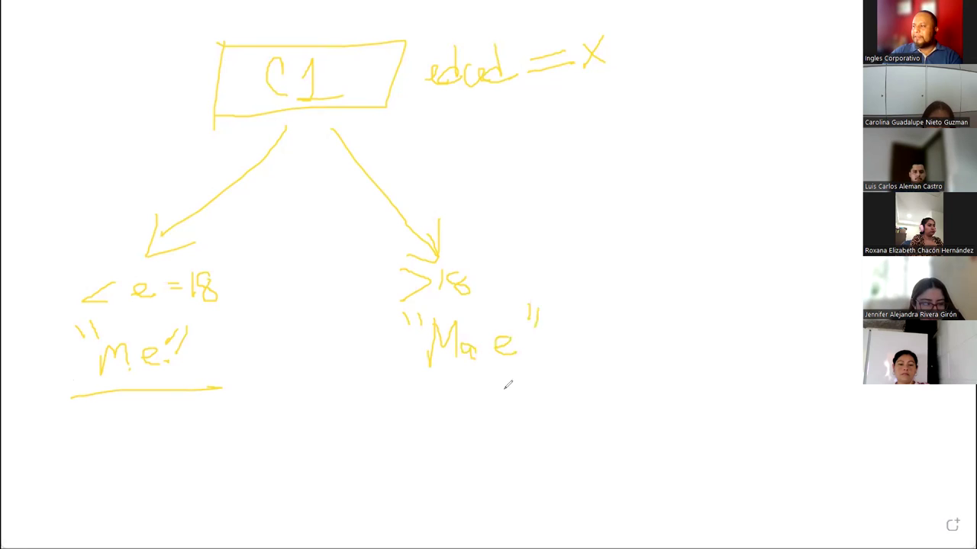
pyautogui.moveTo(407, 386); pyautogui.dragTo(509, 379)
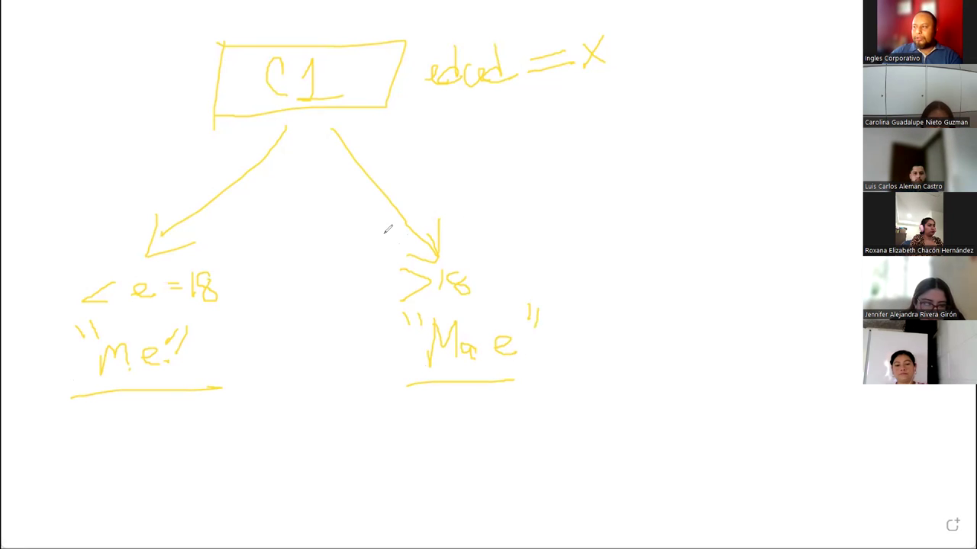
pyautogui.moveTo(502, 233); pyautogui.dragTo(502, 290)
pyautogui.moveTo(498, 229)
pyautogui.mouseDown()
pyautogui.moveTo(650, 221)
pyautogui.moveTo(669, 272)
pyautogui.moveTo(473, 293)
pyautogui.mouseUp()
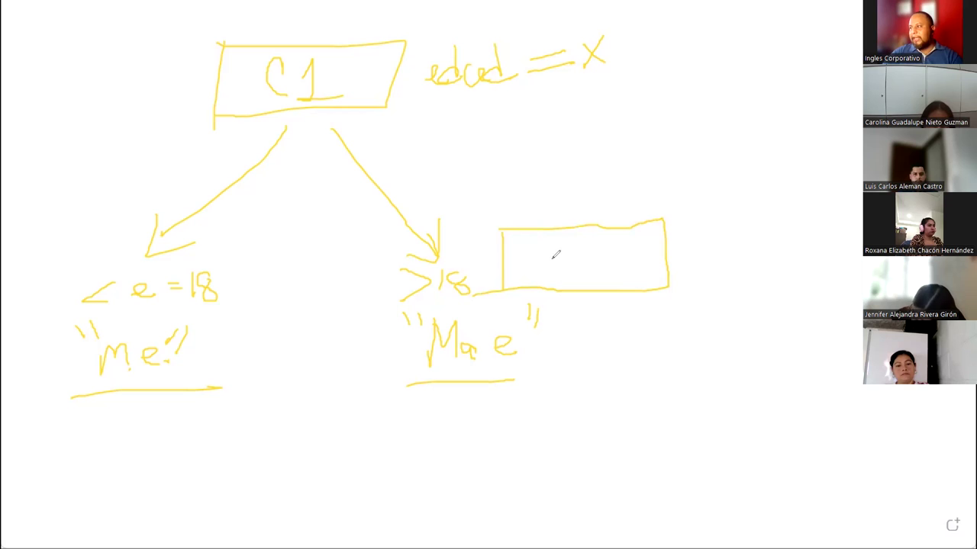
# Write C2 in the box and draw a black arrow to '>18 | <65', erasing stray marks
pyautogui.moveTo(555, 245)
pyautogui.mouseDown()
pyautogui.moveTo(559, 278)
pyautogui.moveTo(596, 266)
pyautogui.moveTo(616, 284)
pyautogui.mouseUp()
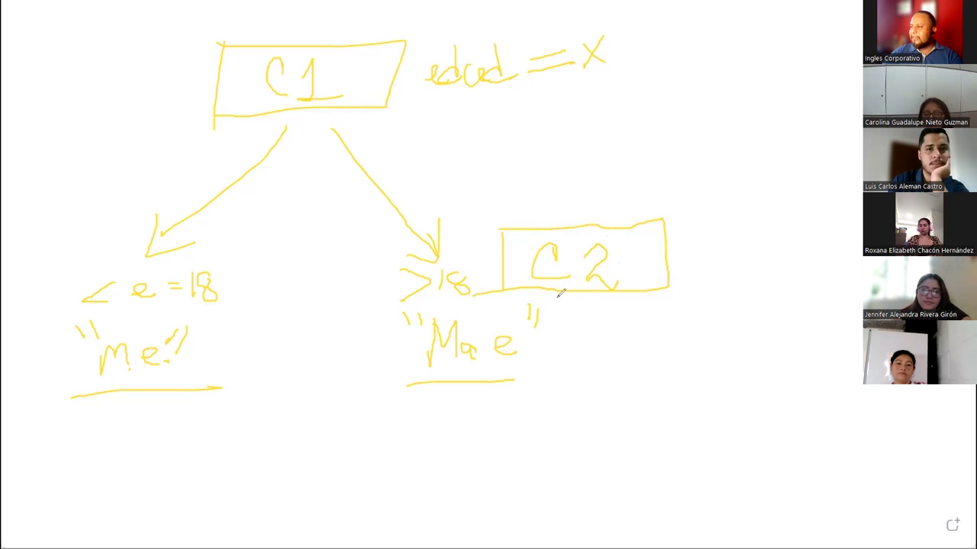
pyautogui.moveTo(577, 303)
pyautogui.mouseDown()
pyautogui.moveTo(507, 416)
pyautogui.moveTo(516, 439)
pyautogui.mouseUp()
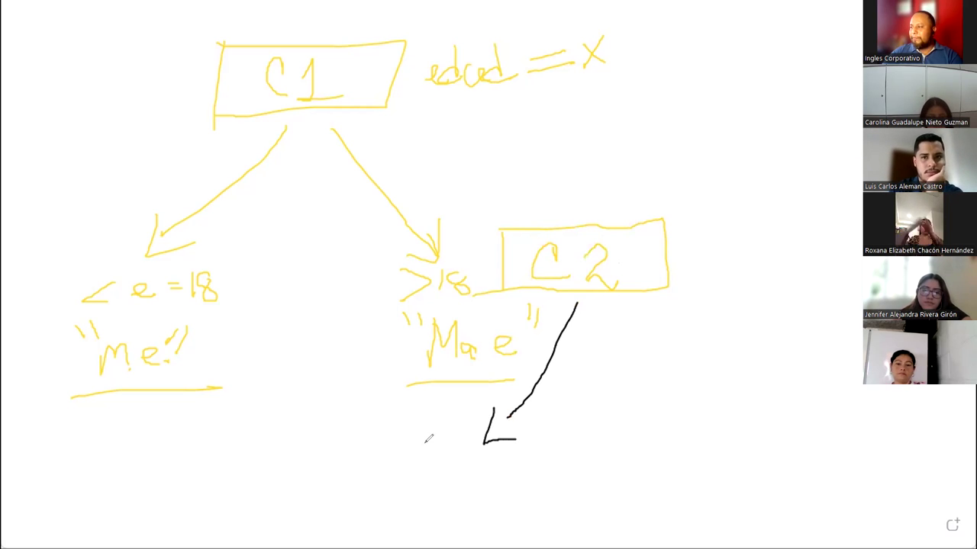
pyautogui.moveTo(432, 454); pyautogui.dragTo(426, 491)
pyautogui.moveTo(471, 458)
pyautogui.mouseDown()
pyautogui.moveTo(474, 489)
pyautogui.moveTo(501, 458)
pyautogui.moveTo(528, 472)
pyautogui.moveTo(512, 481)
pyautogui.moveTo(526, 456)
pyautogui.mouseUp()
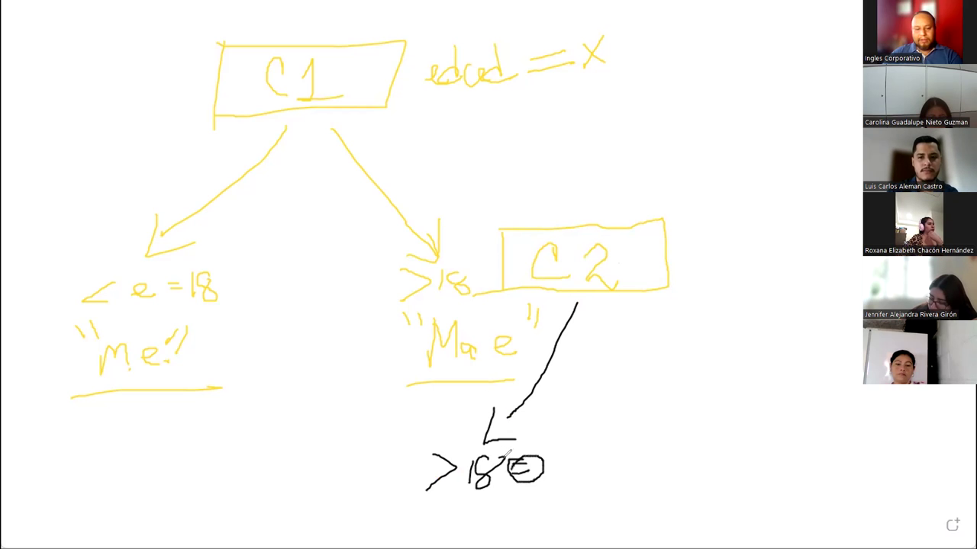
pyautogui.click(510, 458)
pyautogui.click(521, 471)
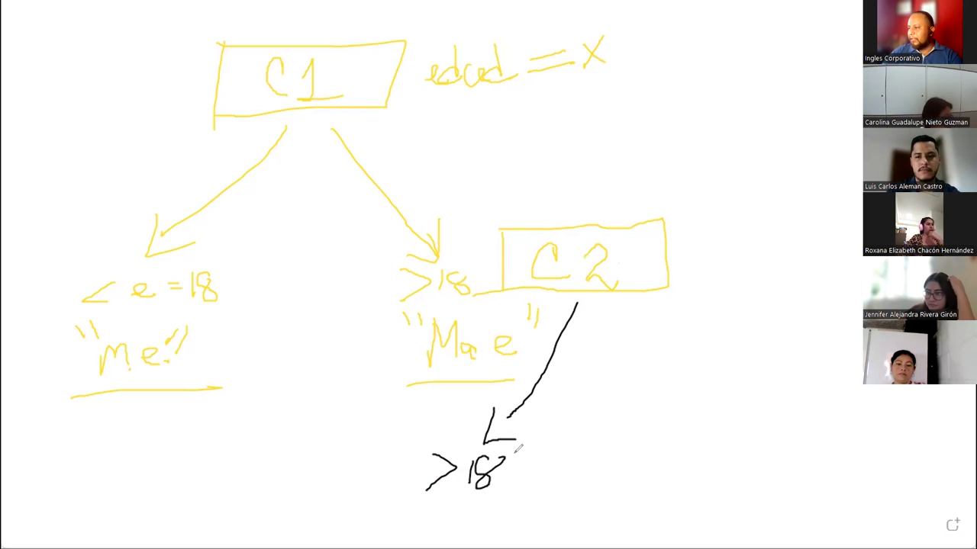
pyautogui.moveTo(523, 452); pyautogui.dragTo(523, 482)
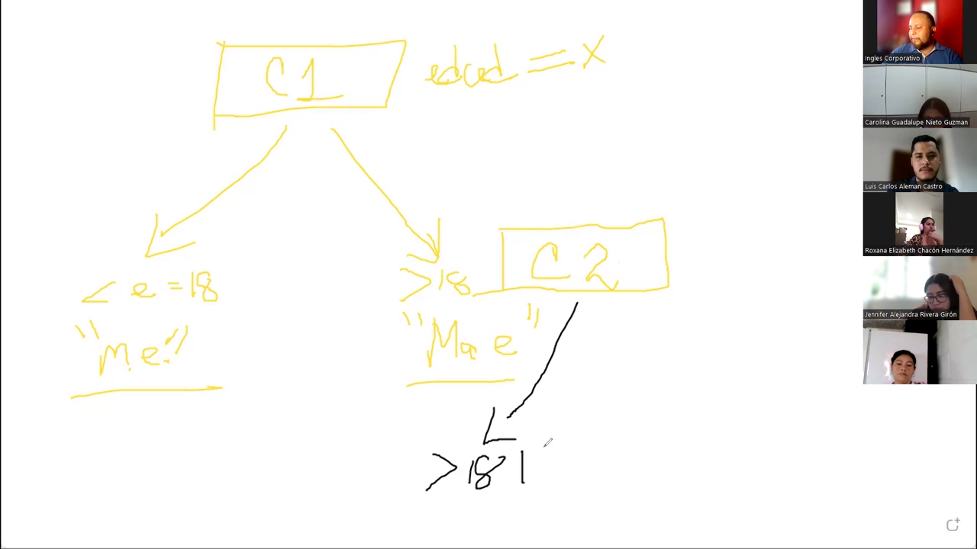
pyautogui.moveTo(559, 458)
pyautogui.mouseDown()
pyautogui.moveTo(557, 476)
pyautogui.moveTo(618, 458)
pyautogui.moveTo(591, 481)
pyautogui.moveTo(619, 450)
pyautogui.mouseUp()
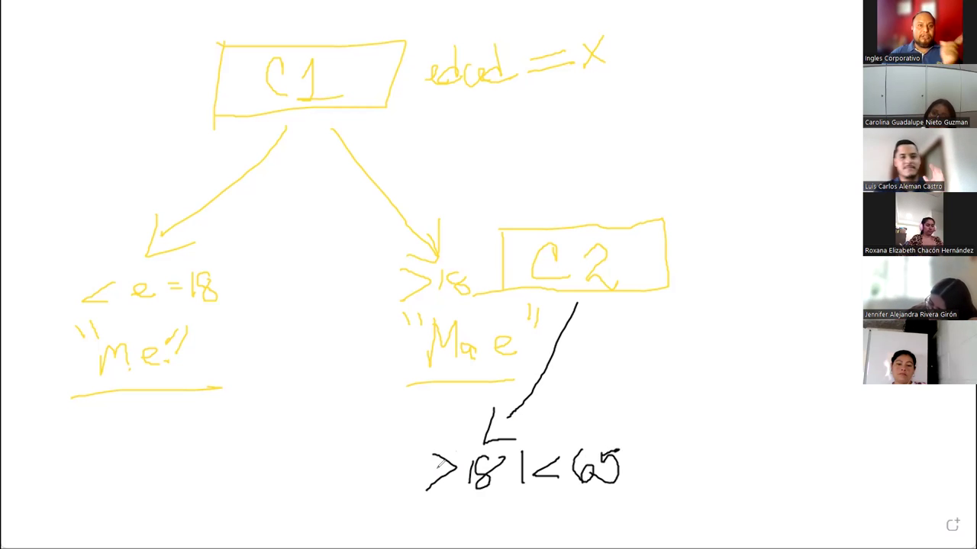
# Draw a curved arrow down from "Ma e" and a right C2 arrow to "T.E"
pyautogui.moveTo(410, 351)
pyautogui.mouseDown()
pyautogui.moveTo(382, 471)
pyautogui.moveTo(436, 507)
pyautogui.moveTo(434, 529)
pyautogui.mouseUp()
pyautogui.moveTo(668, 298); pyautogui.dragTo(747, 430)
pyautogui.moveTo(755, 396)
pyautogui.mouseDown()
pyautogui.moveTo(733, 453)
pyautogui.moveTo(768, 490)
pyautogui.moveTo(771, 456)
pyautogui.moveTo(834, 479)
pyautogui.moveTo(798, 455)
pyautogui.mouseUp()
pyautogui.moveTo(848, 432); pyautogui.dragTo(845, 447)
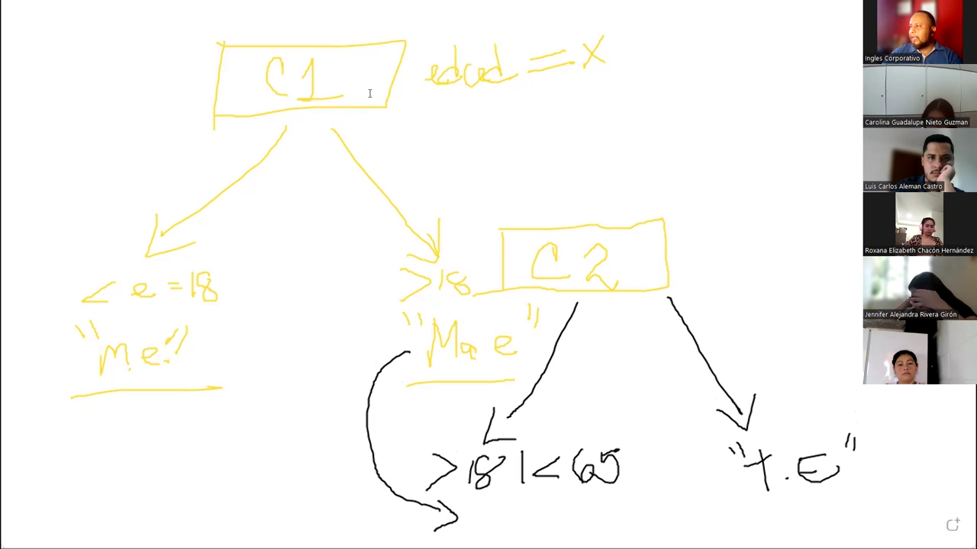
# Add a text box beside C1 and type SI(A5<18;"Menor de Edad"; fixing a stray Z
pyautogui.click(419, 135)
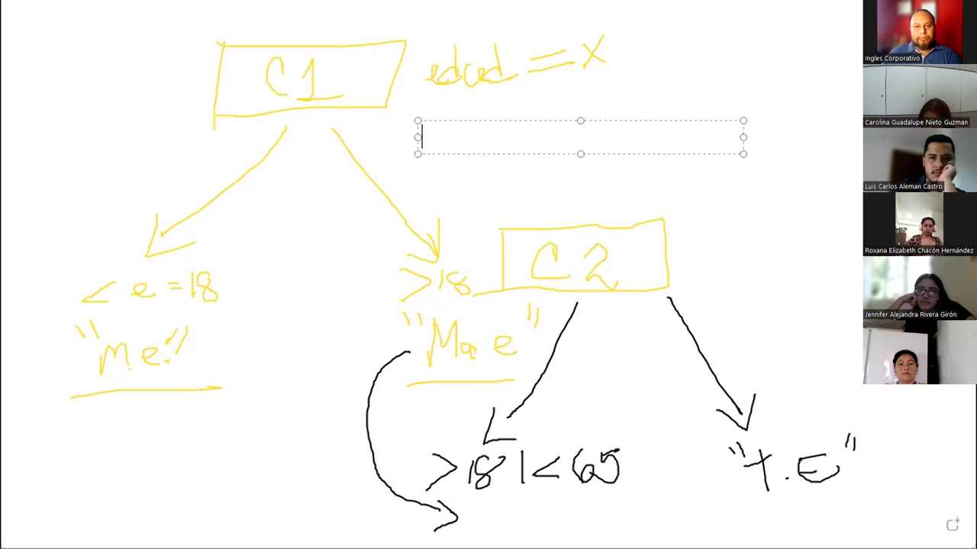
pyautogui.click(609, 127)
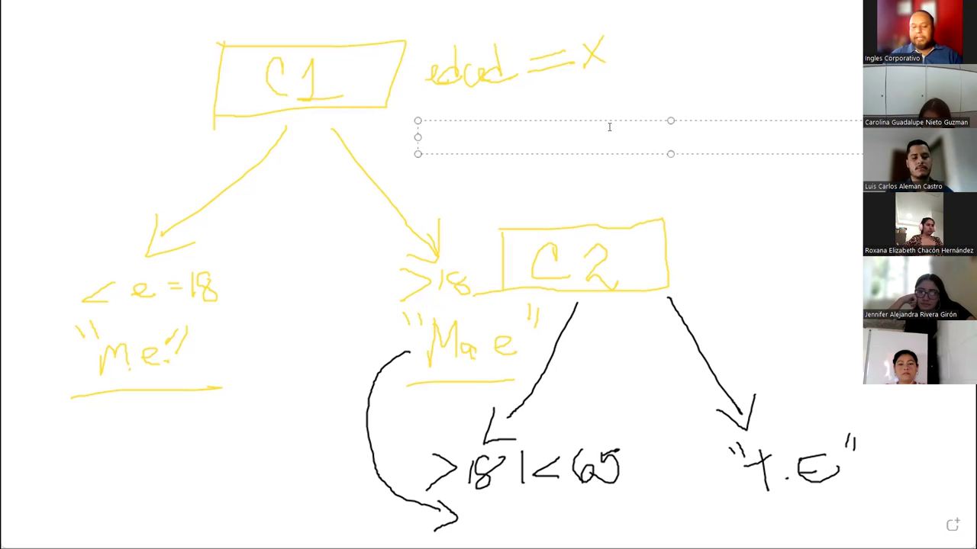
pyautogui.write('=SI')
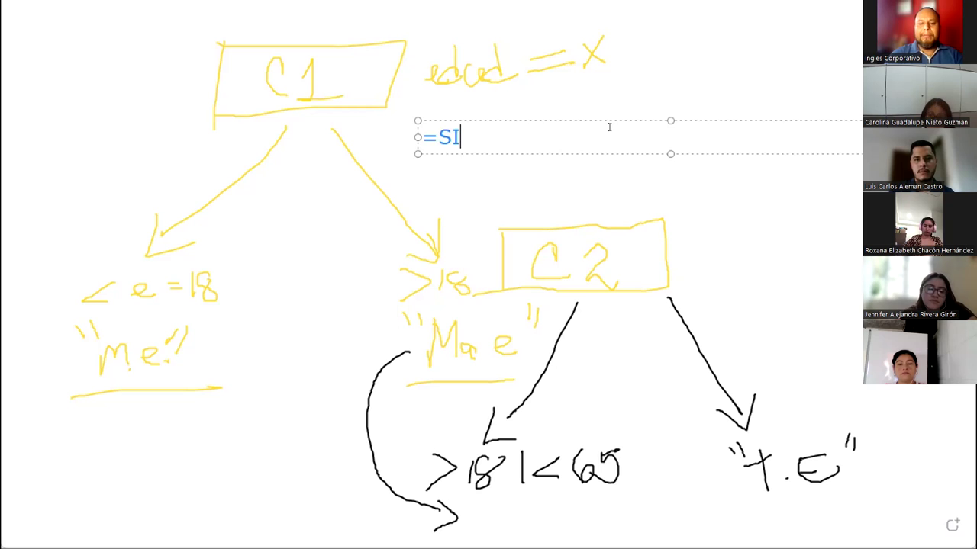
pyautogui.write('(')
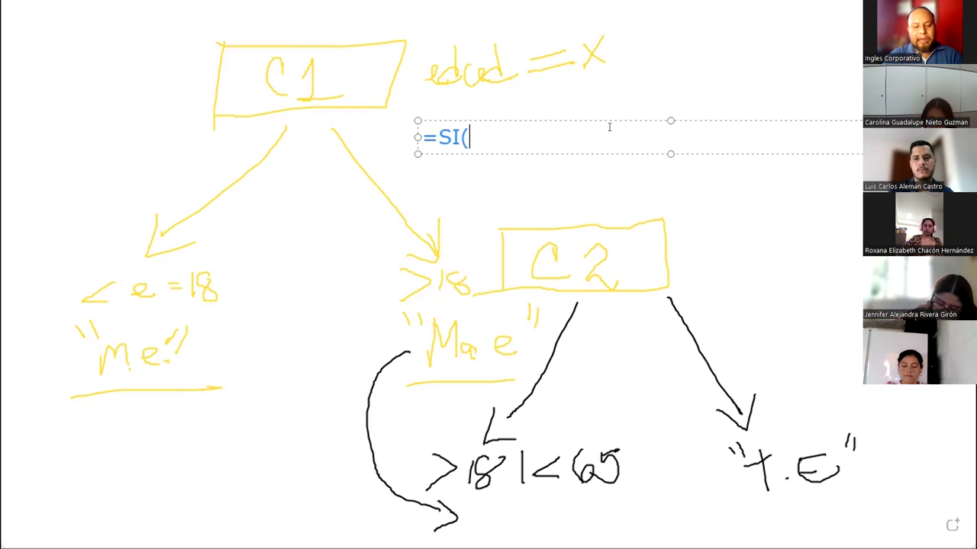
pyautogui.write('A')
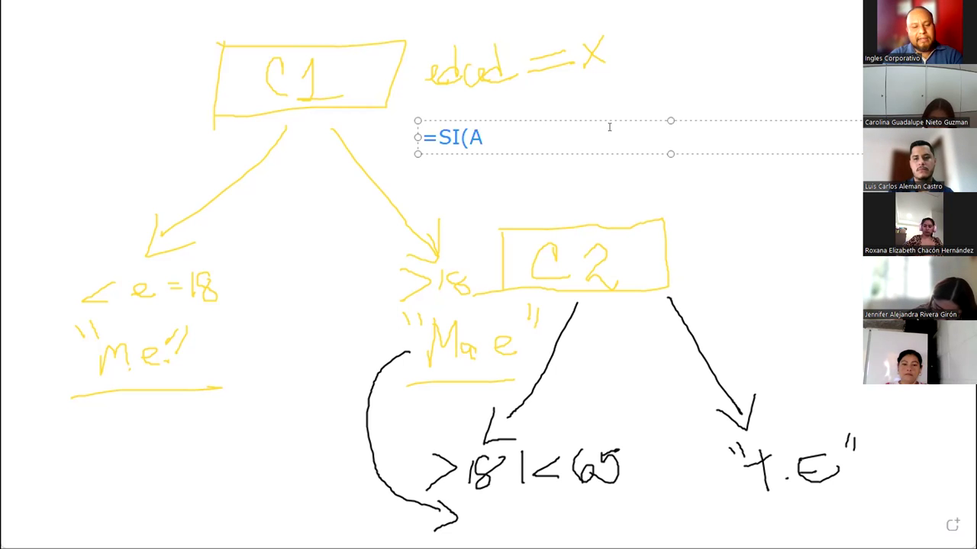
pyautogui.write('5')
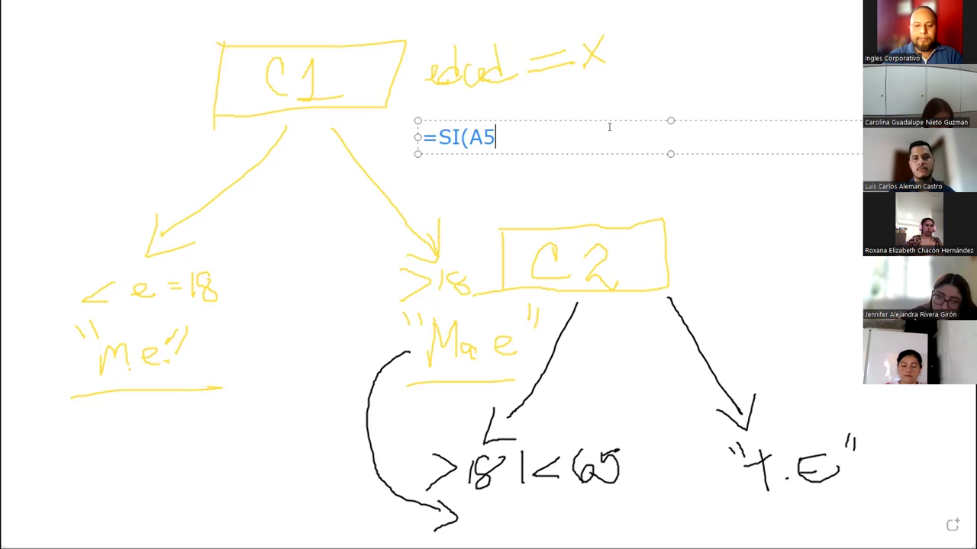
pyautogui.write('Z')
pyautogui.press('BackSpace')
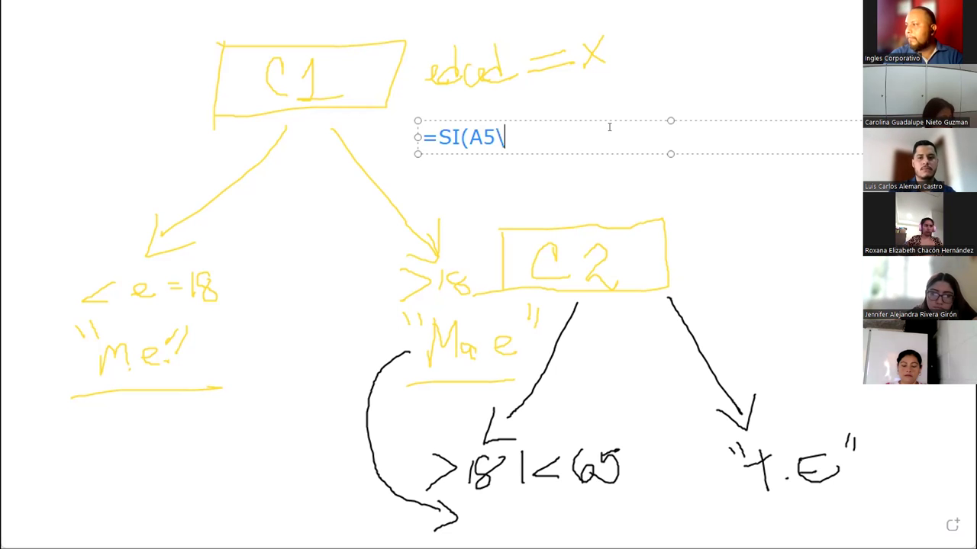
pyautogui.write('<')
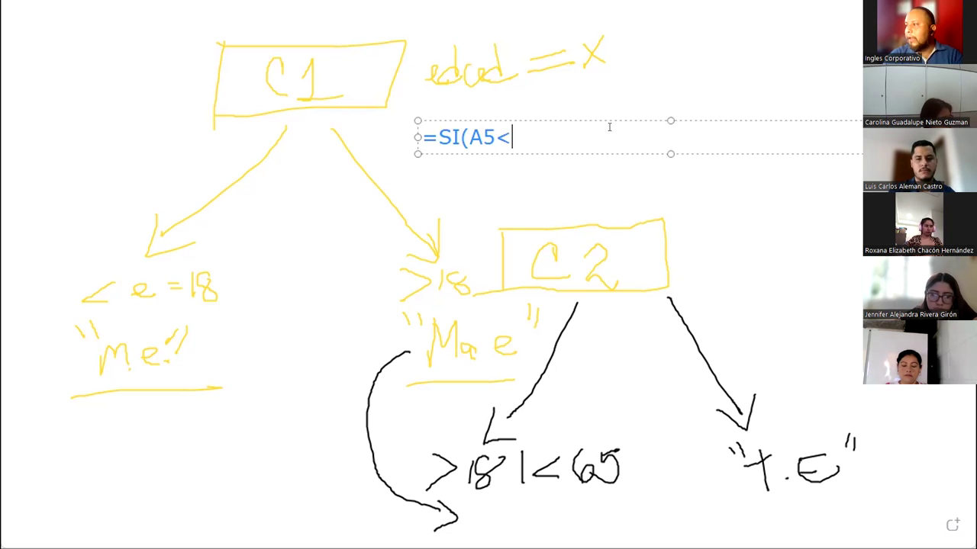
pyautogui.write('18')
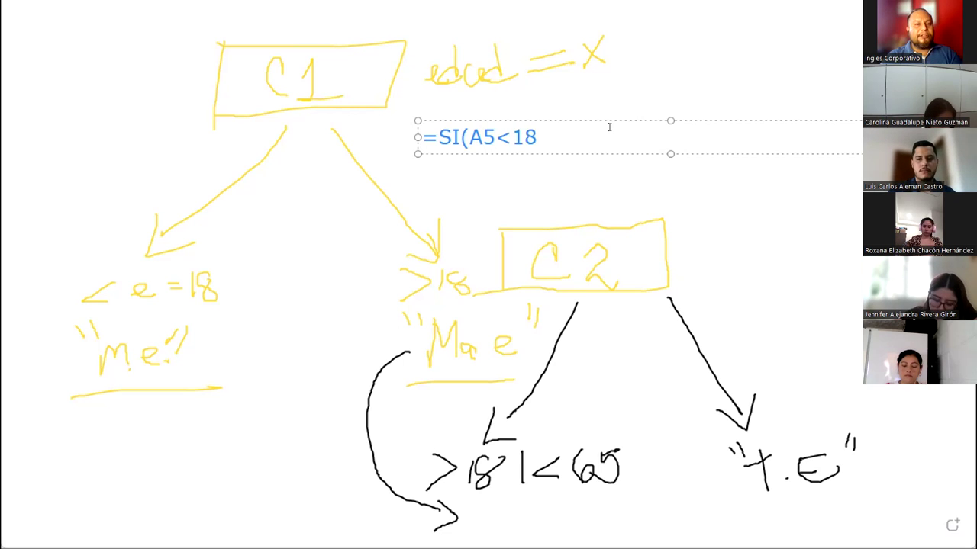
pyautogui.write(';')
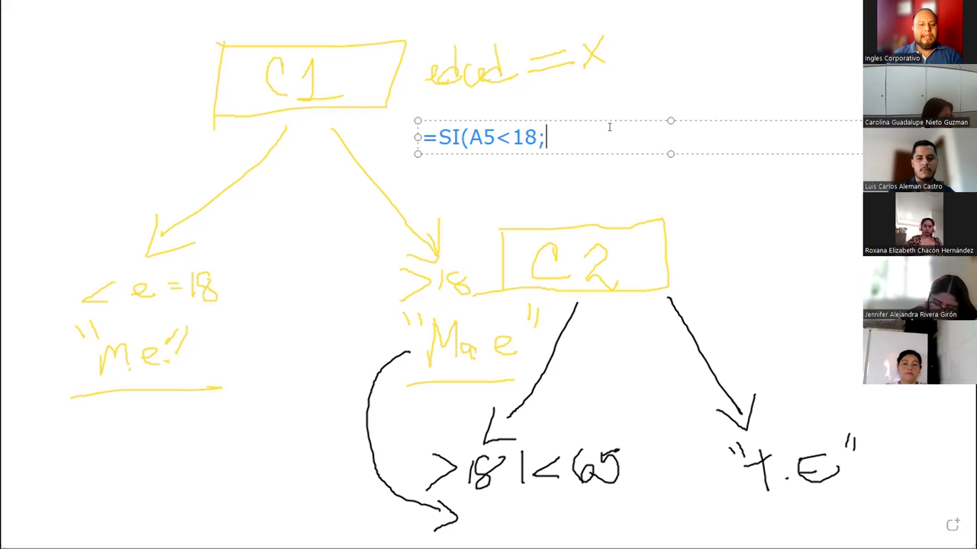
pyautogui.write('"')
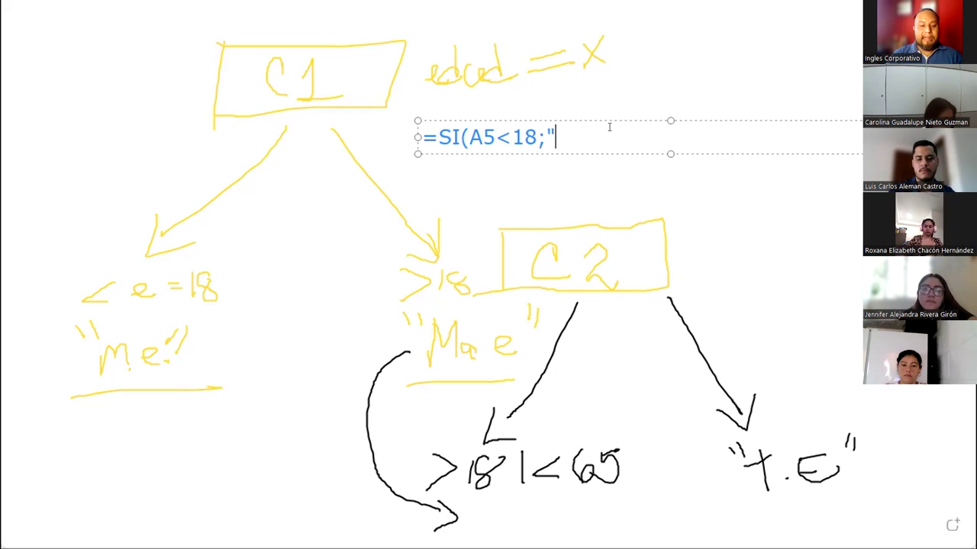
pyautogui.write('Menor de Edad";')
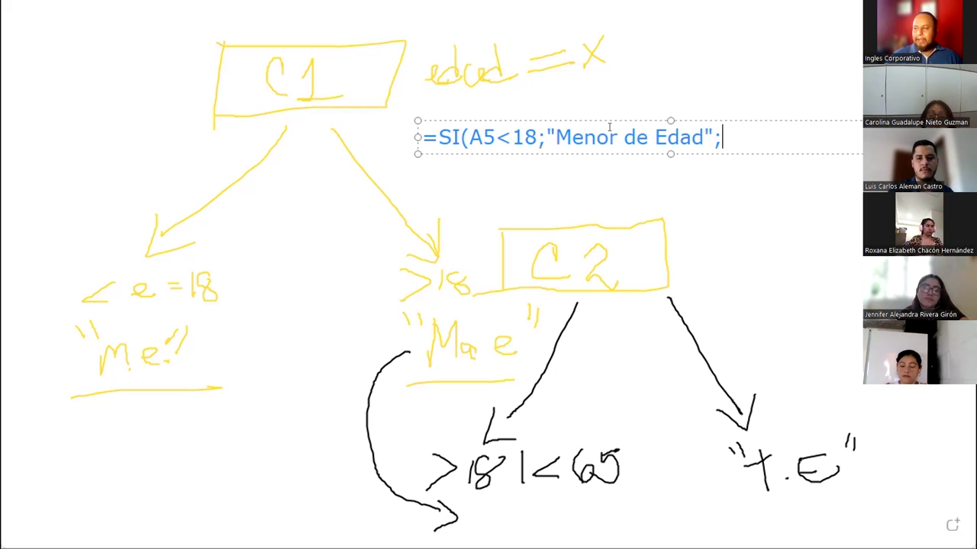
pyautogui.moveTo(467, 137); pyautogui.dragTo(704, 137)
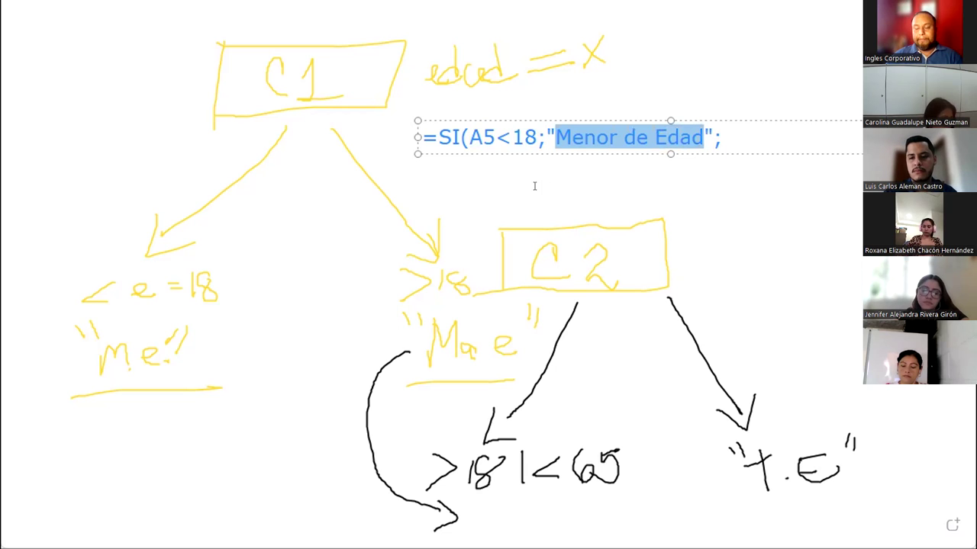
pyautogui.click(718, 141)
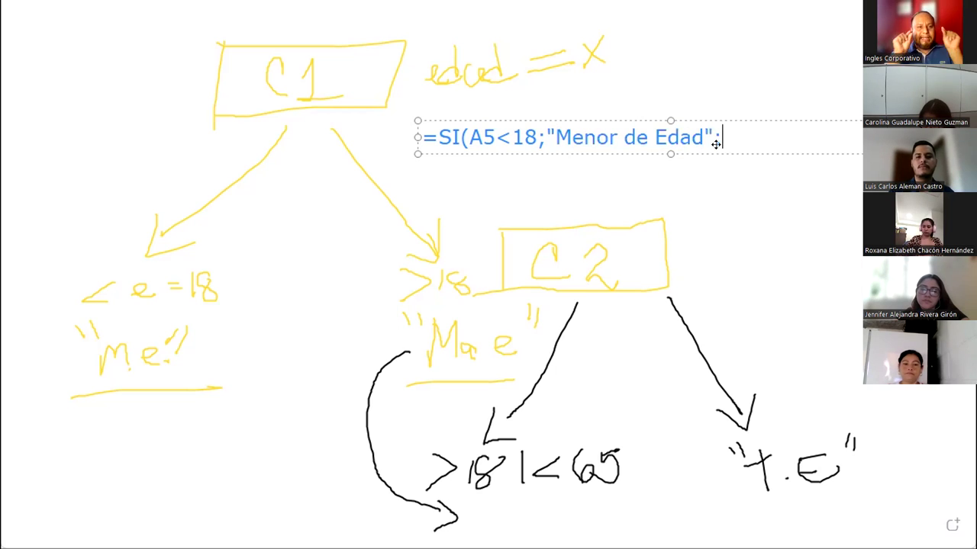
# Continue with SI(A5<65;"Mayor de Edad";"Tercera Edad", moving and widening the box to one line
pyautogui.write('SI')
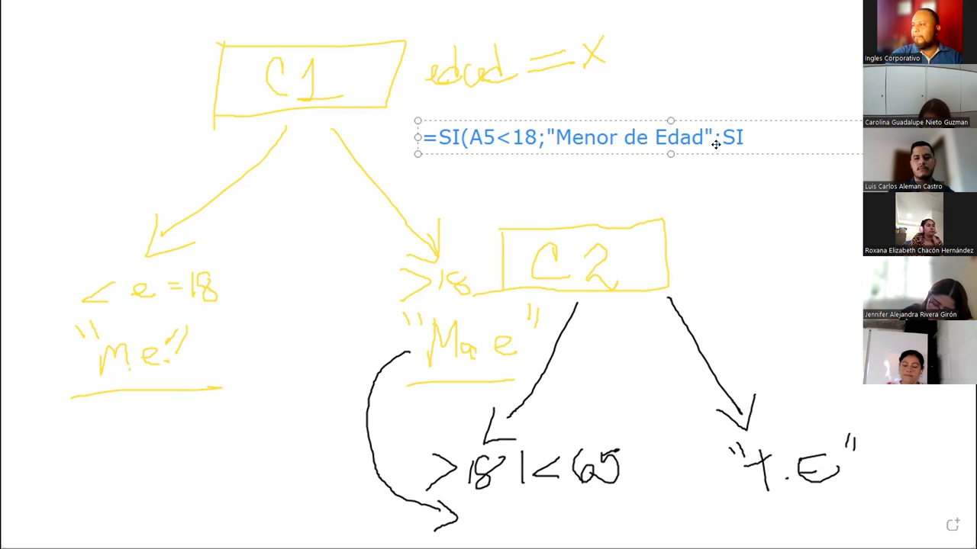
pyautogui.write('(')
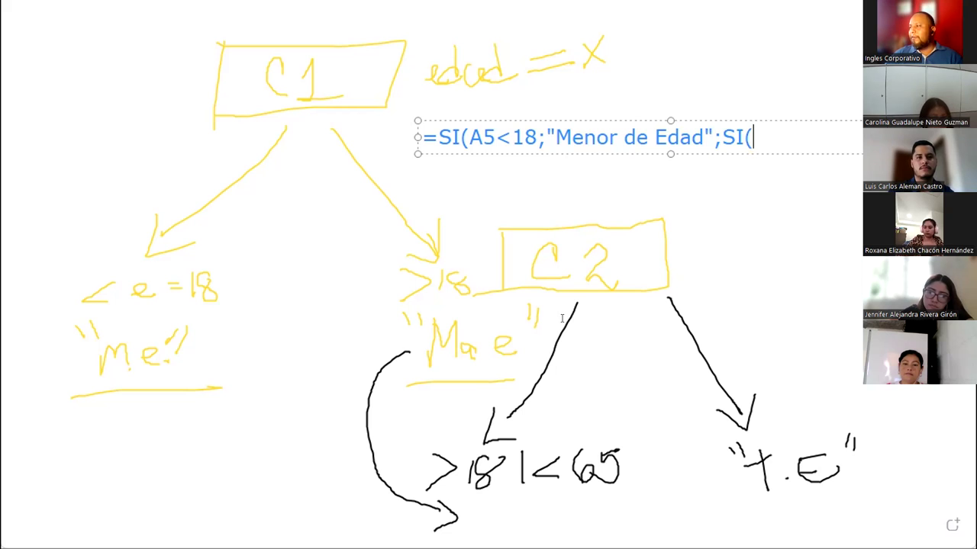
pyautogui.write('A5')
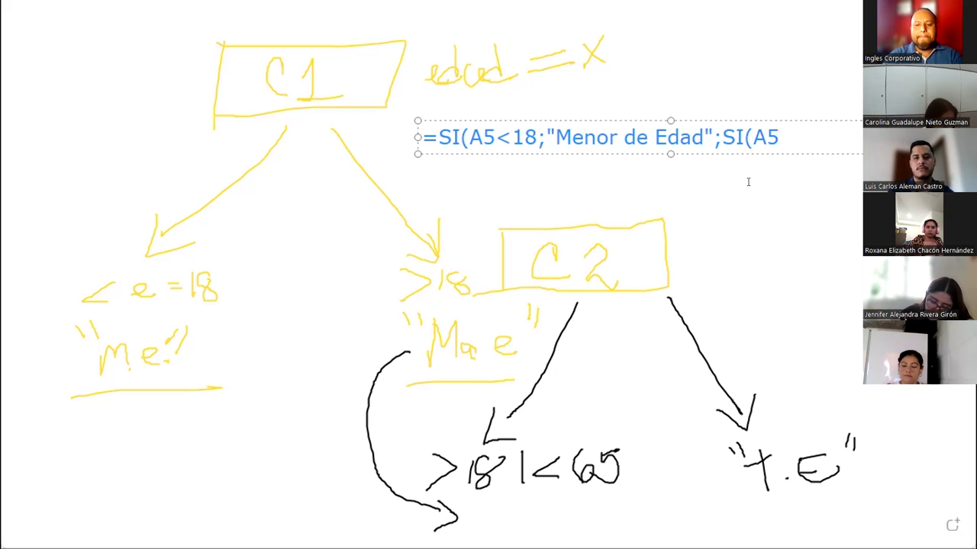
pyautogui.write('<')
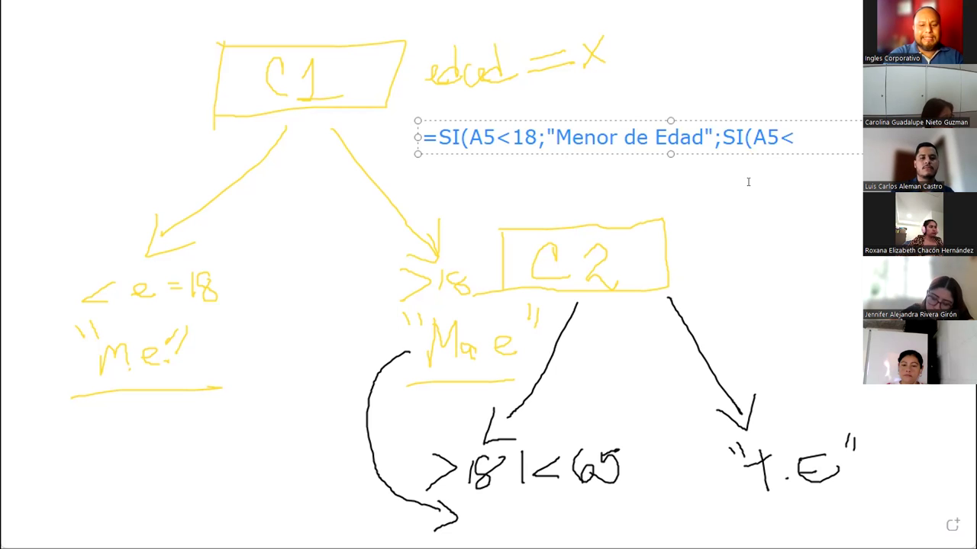
pyautogui.write('65')
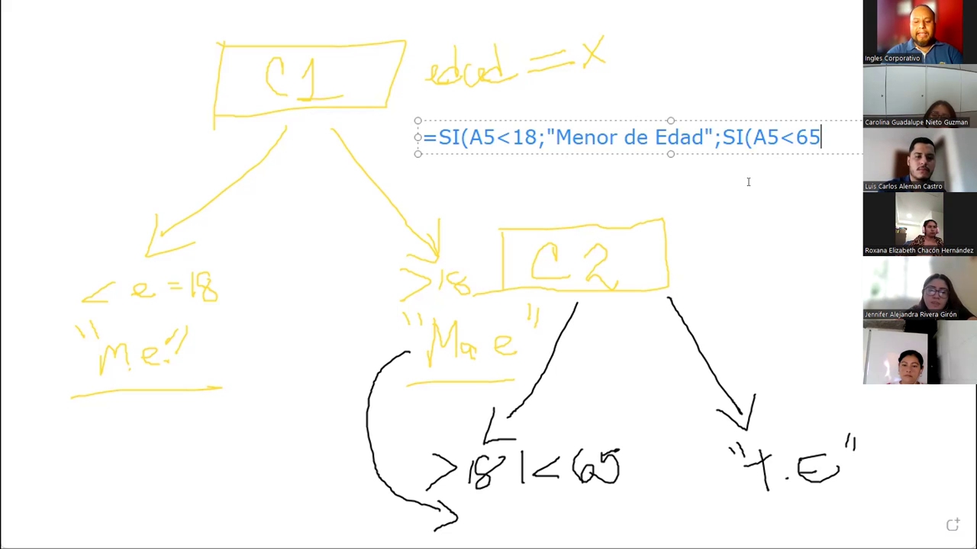
pyautogui.write(';')
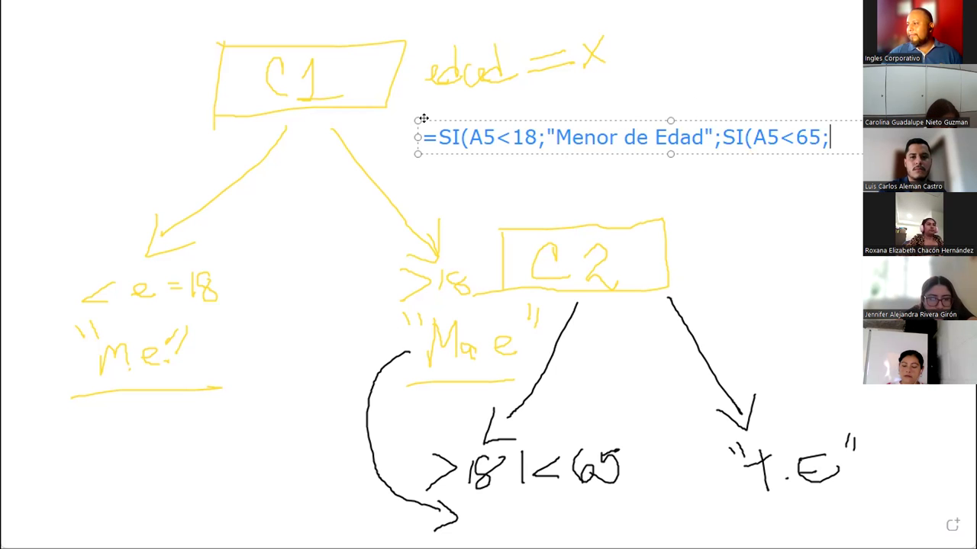
pyautogui.moveTo(688, 115); pyautogui.dragTo(419, 121)
pyautogui.write('"MAyor')
pyautogui.press('BackSpace')
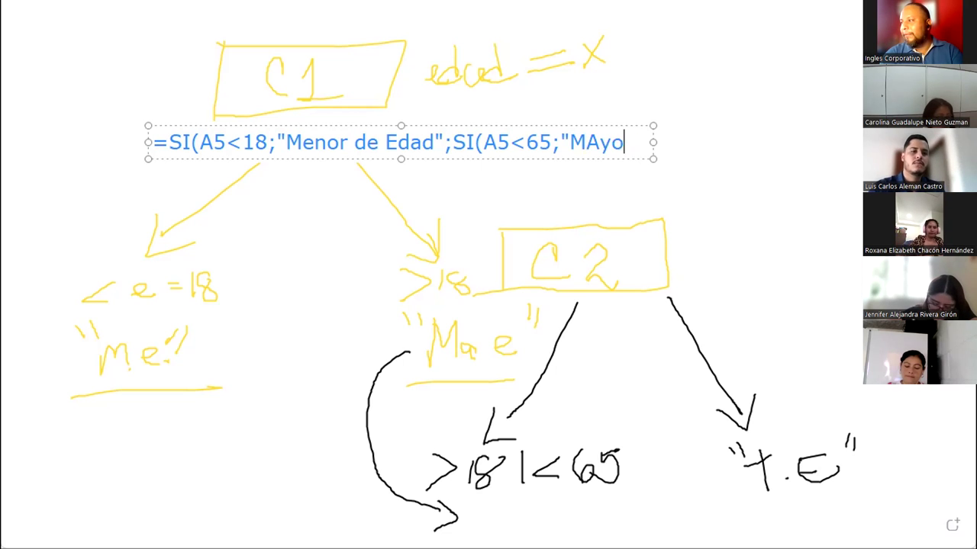
pyautogui.press('BackSpace')
pyautogui.press('BackSpace')
pyautogui.press('BackSpace')
pyautogui.write('ayor ')
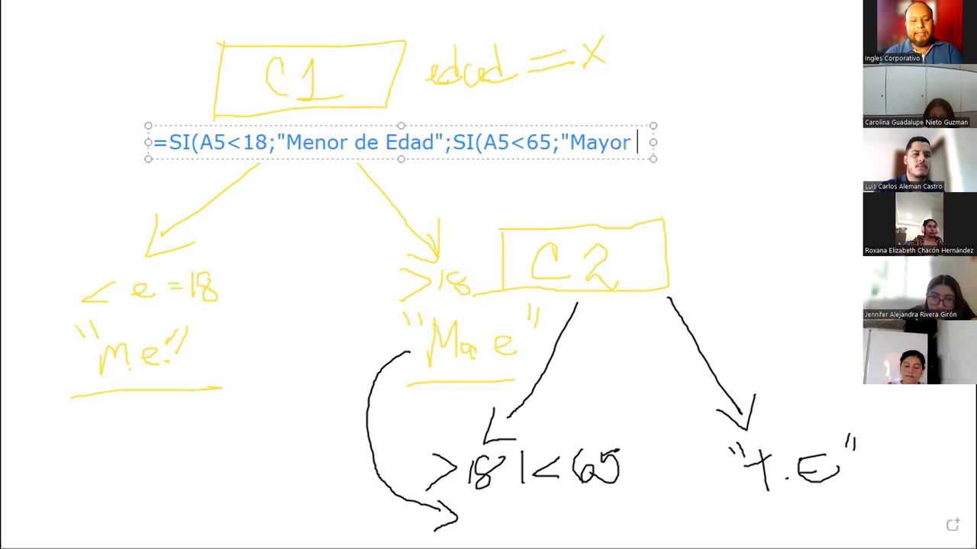
pyautogui.write('de Edad"')
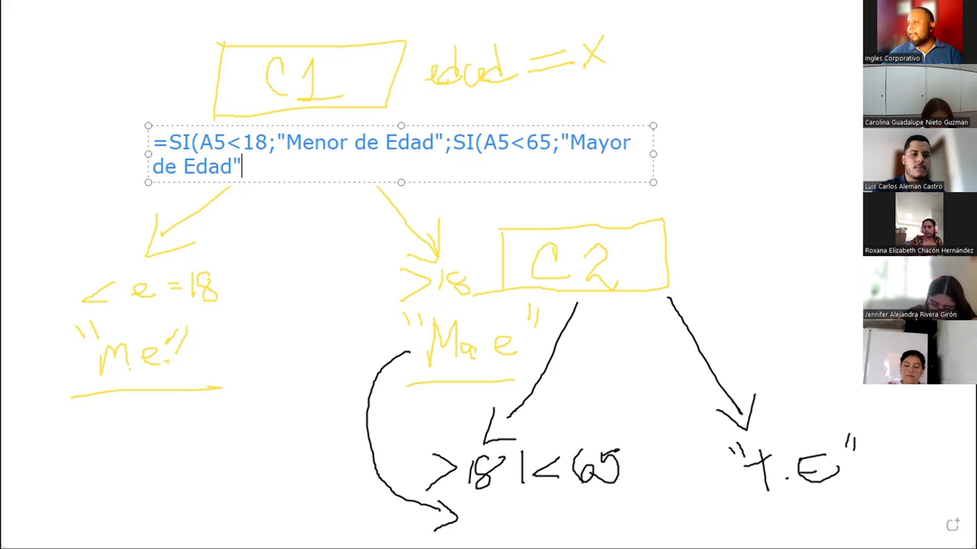
pyautogui.moveTo(649, 174); pyautogui.dragTo(963, 159)
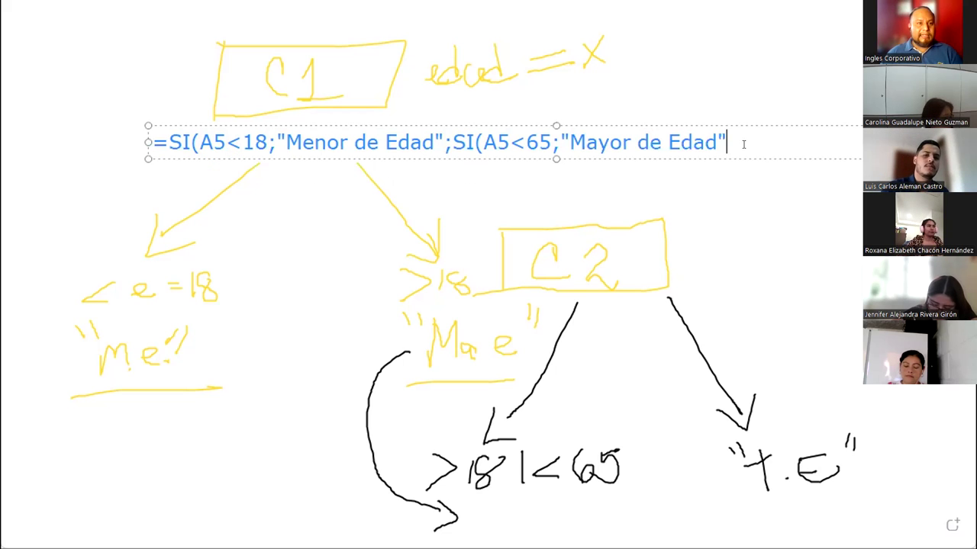
pyautogui.write(';')
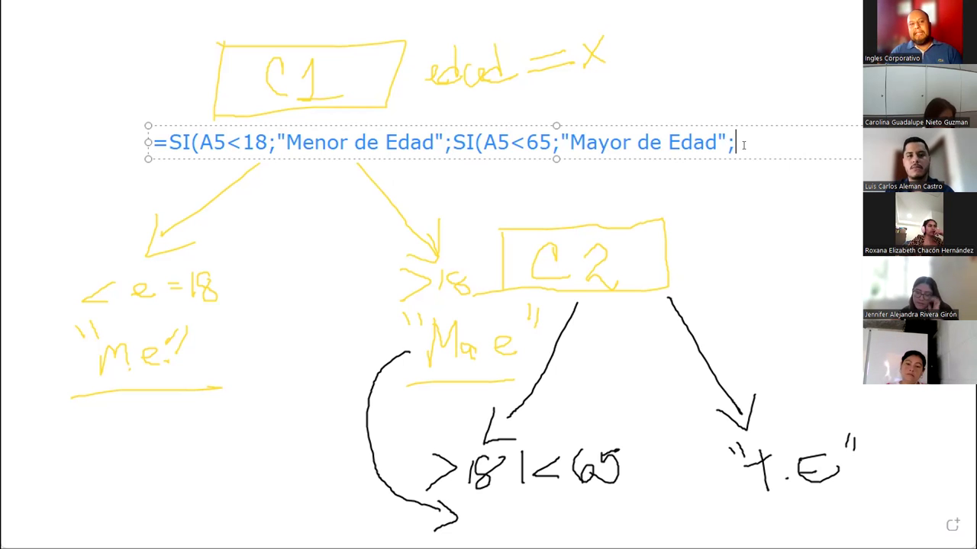
pyautogui.write('"Tercera')
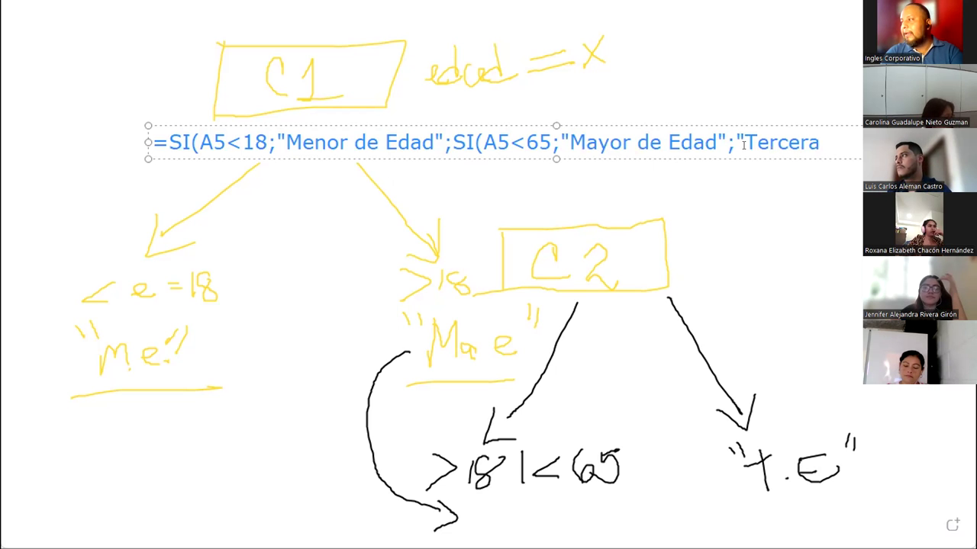
pyautogui.write(' ED')
pyautogui.press('BackSpace')
pyautogui.write('dad')
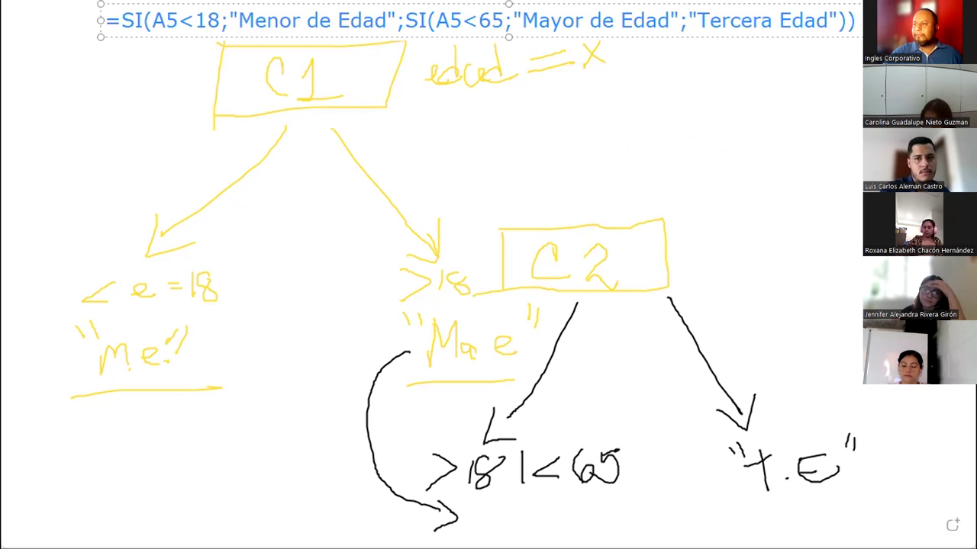
# Paste the nested SI formula onto a blank board as a single line near the top
pyautogui.tripleClick(288, 21)
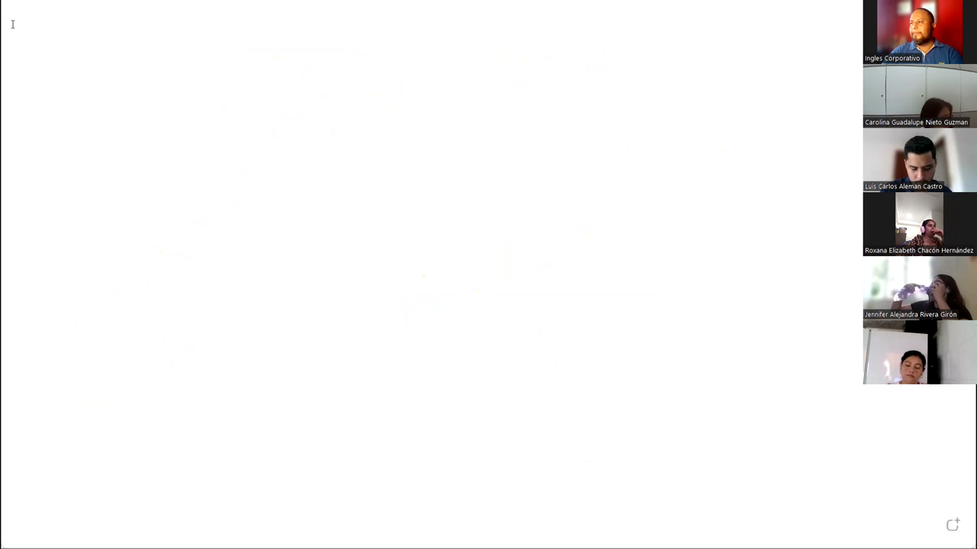
pyautogui.write('=SI(A5<18;"Menor de Edad";SI(A5<65;"Mayor de Edad";"Tercera Edad"))')
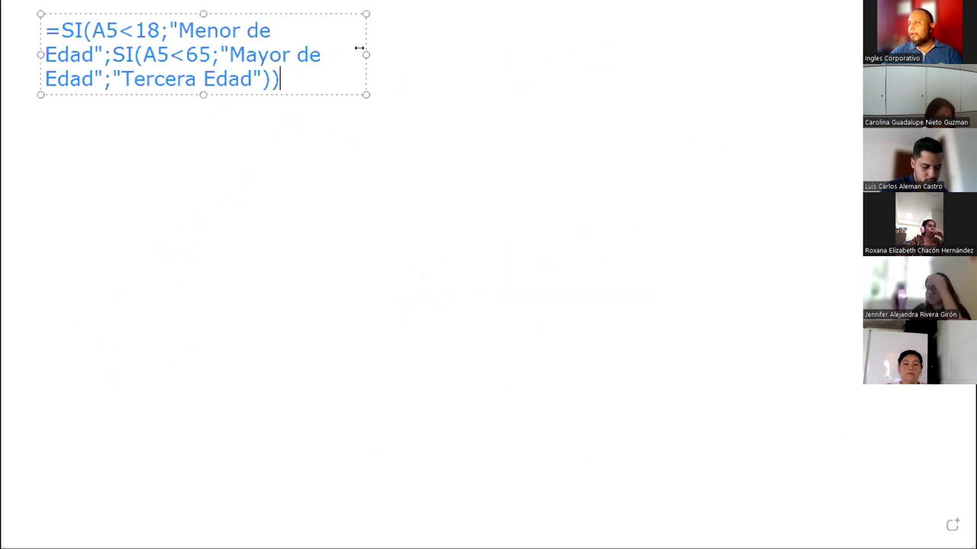
pyautogui.moveTo(365, 54); pyautogui.dragTo(944, 54)
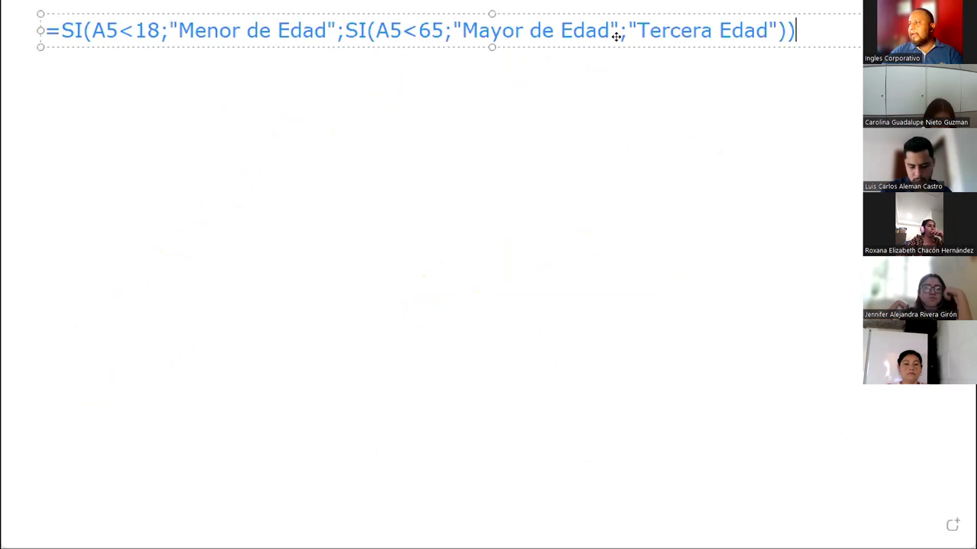
pyautogui.moveTo(615, 40); pyautogui.dragTo(616, 59)
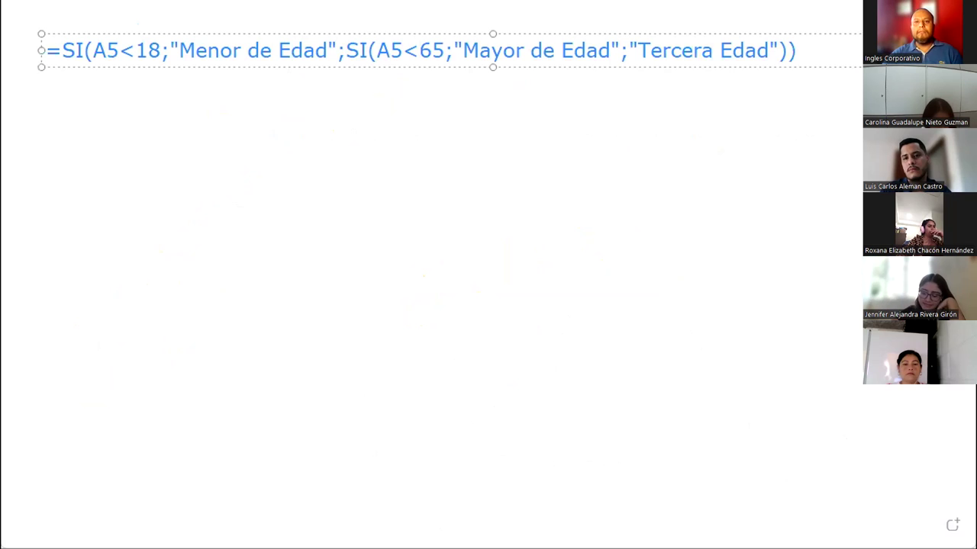
pyautogui.press('Escape')
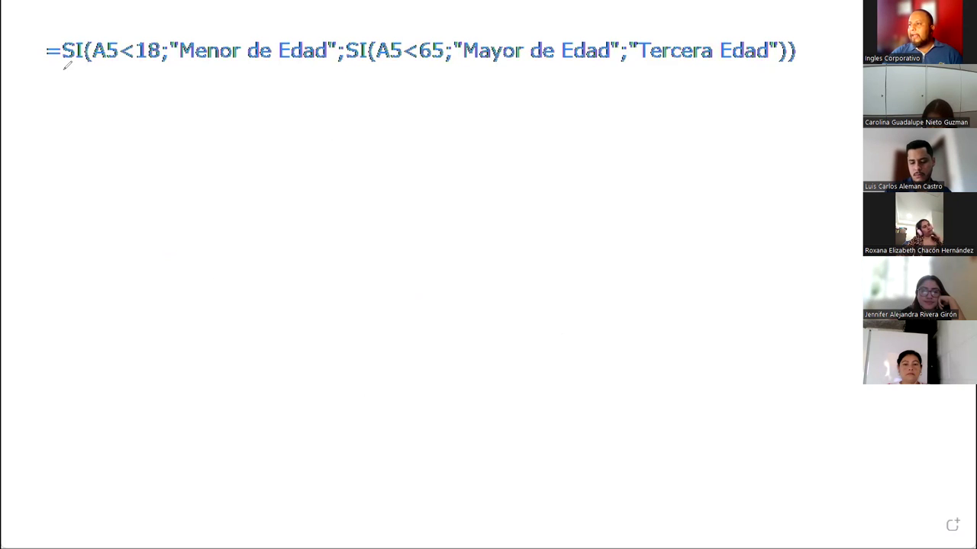
# Sketch a C1 box under the formula with a <18 branch leading to the Me Ed outcome
pyautogui.moveTo(57, 69); pyautogui.dragTo(190, 67)
pyautogui.moveTo(192, 107)
pyautogui.mouseDown()
pyautogui.moveTo(195, 148)
pyautogui.moveTo(284, 97)
pyautogui.moveTo(221, 149)
pyautogui.moveTo(191, 151)
pyautogui.moveTo(248, 145)
pyautogui.moveTo(186, 236)
pyautogui.mouseUp()
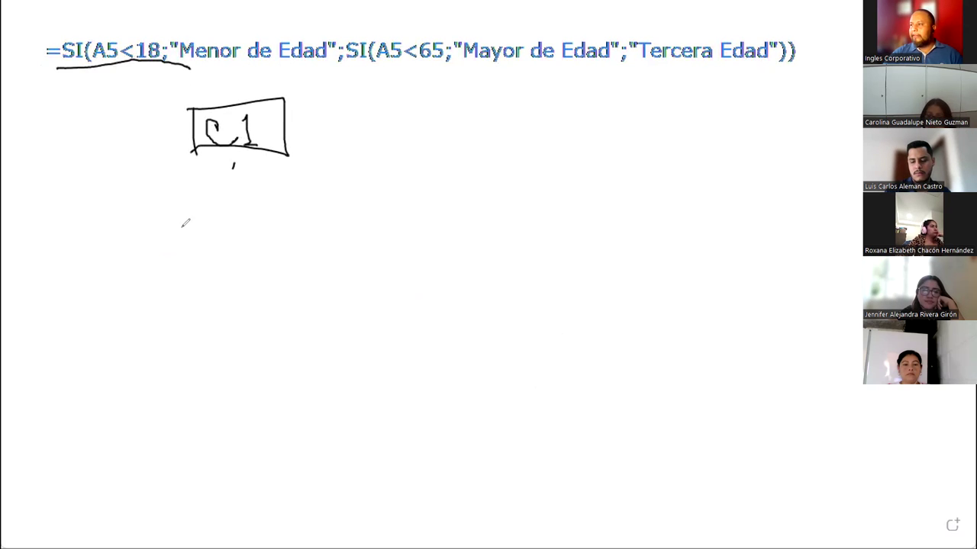
pyautogui.moveTo(240, 175); pyautogui.dragTo(350, 243)
pyautogui.moveTo(186, 235); pyautogui.dragTo(173, 263)
pyautogui.moveTo(164, 223)
pyautogui.mouseDown()
pyautogui.moveTo(168, 245)
pyautogui.moveTo(184, 224)
pyautogui.mouseUp()
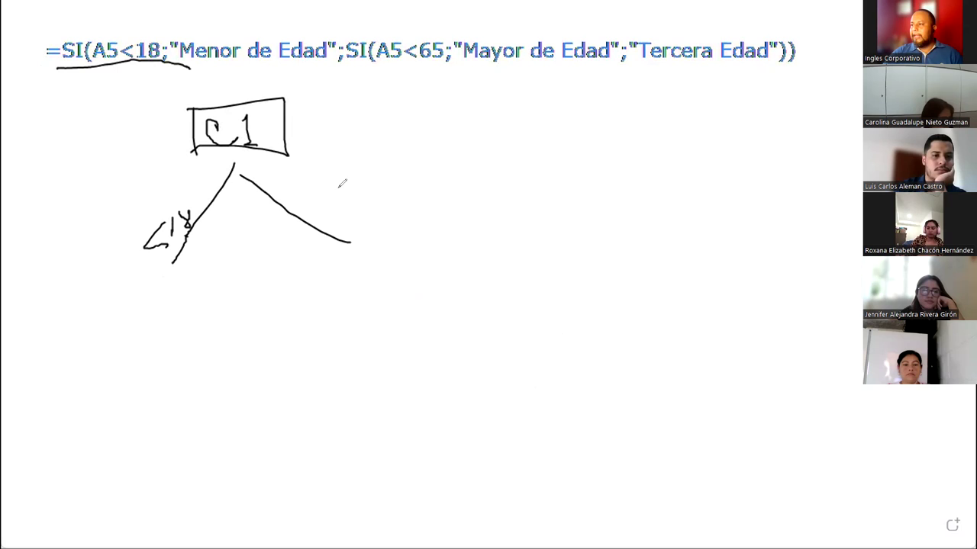
pyautogui.moveTo(311, 191)
pyautogui.mouseDown()
pyautogui.moveTo(300, 205)
pyautogui.moveTo(314, 209)
pyautogui.moveTo(354, 194)
pyautogui.moveTo(345, 209)
pyautogui.moveTo(361, 187)
pyautogui.mouseUp()
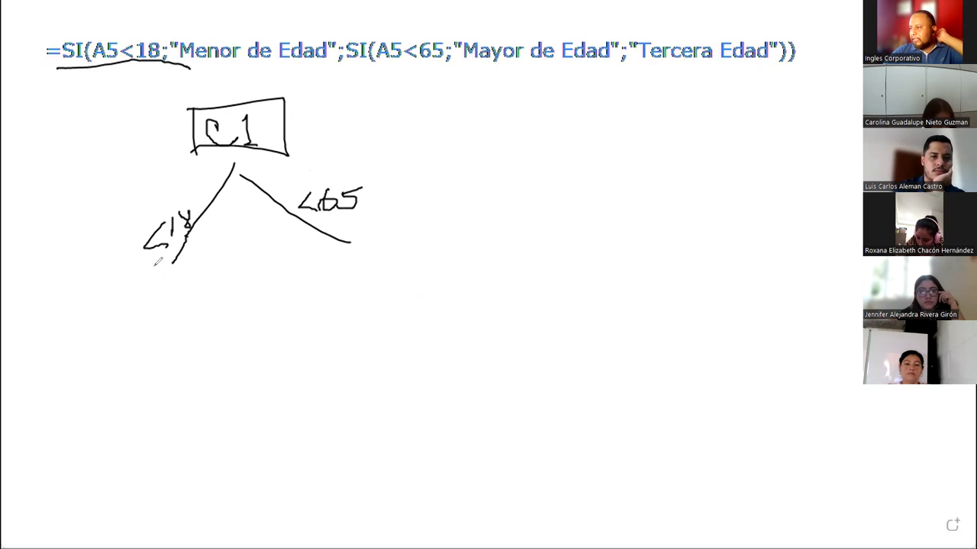
pyautogui.moveTo(153, 265); pyautogui.dragTo(193, 267)
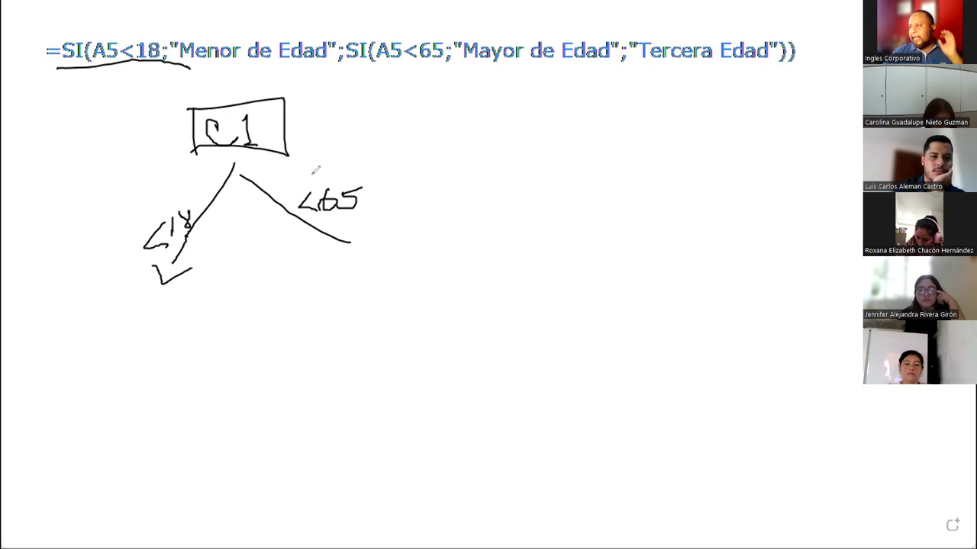
pyautogui.moveTo(109, 335)
pyautogui.mouseDown()
pyautogui.moveTo(109, 307)
pyautogui.moveTo(138, 304)
pyautogui.moveTo(142, 332)
pyautogui.moveTo(153, 319)
pyautogui.moveTo(159, 330)
pyautogui.moveTo(217, 322)
pyautogui.moveTo(242, 334)
pyautogui.mouseUp()
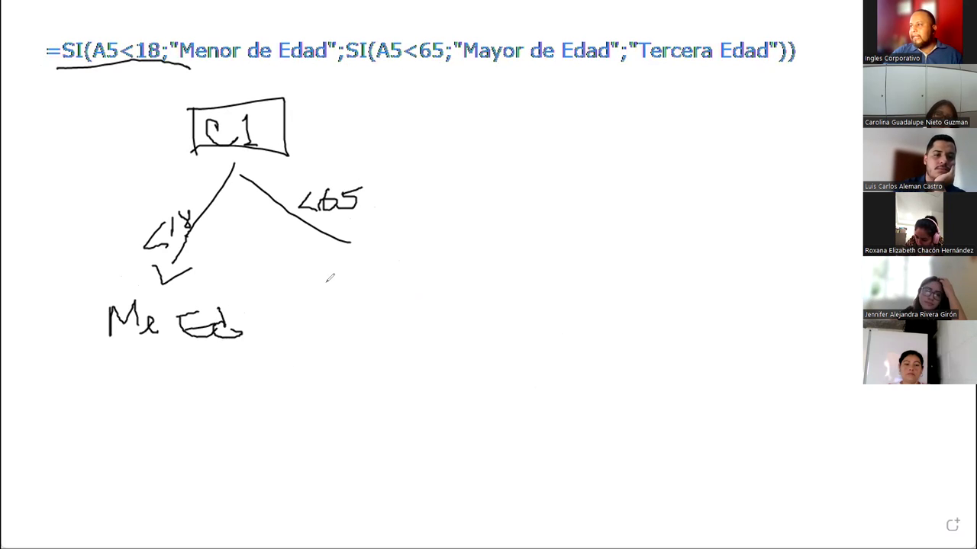
# Draw a C2 box on the <65 branch with arrows to Ma Ed and Ted
pyautogui.moveTo(351, 229); pyautogui.dragTo(353, 265)
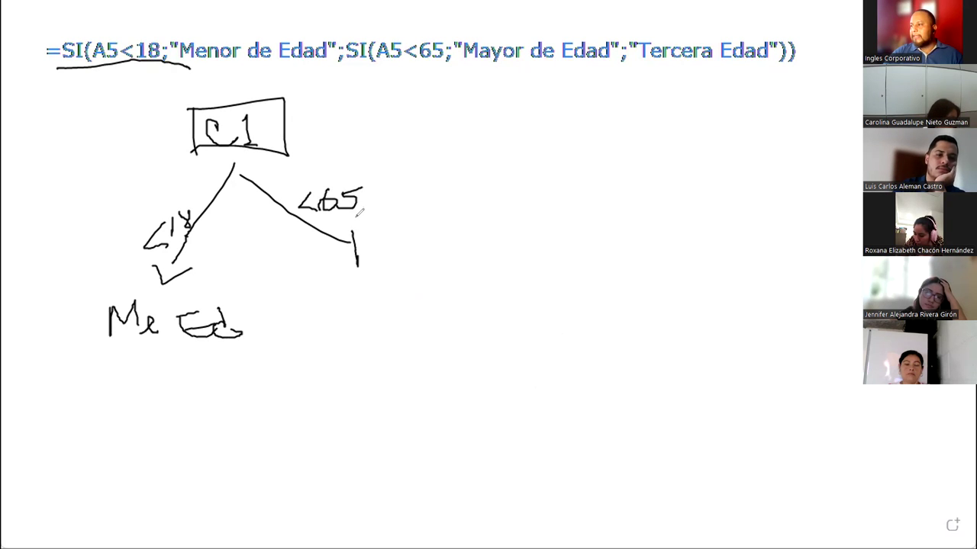
pyautogui.moveTo(351, 226)
pyautogui.mouseDown()
pyautogui.moveTo(447, 258)
pyautogui.moveTo(351, 266)
pyautogui.mouseUp()
pyautogui.moveTo(377, 234)
pyautogui.mouseDown()
pyautogui.moveTo(388, 259)
pyautogui.moveTo(419, 232)
pyautogui.moveTo(437, 254)
pyautogui.moveTo(355, 328)
pyautogui.mouseUp()
pyautogui.moveTo(354, 323); pyautogui.dragTo(382, 332)
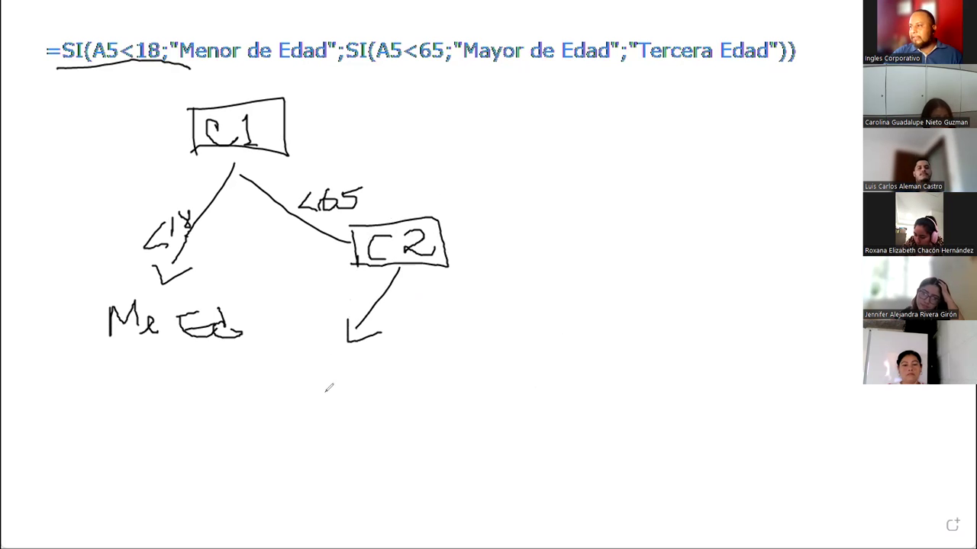
pyautogui.moveTo(309, 374)
pyautogui.mouseDown()
pyautogui.moveTo(303, 404)
pyautogui.moveTo(317, 385)
pyautogui.moveTo(322, 405)
pyautogui.moveTo(340, 393)
pyautogui.moveTo(348, 407)
pyautogui.mouseUp()
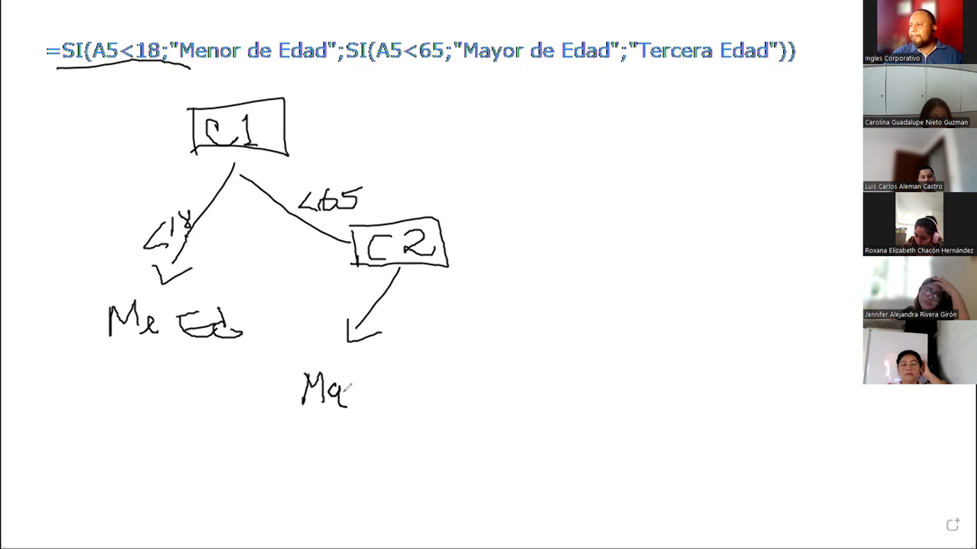
pyautogui.moveTo(370, 369)
pyautogui.mouseDown()
pyautogui.moveTo(367, 385)
pyautogui.moveTo(393, 391)
pyautogui.moveTo(385, 369)
pyautogui.moveTo(382, 378)
pyautogui.moveTo(403, 393)
pyautogui.moveTo(390, 391)
pyautogui.mouseUp()
pyautogui.moveTo(385, 396); pyautogui.dragTo(414, 395)
pyautogui.moveTo(450, 267)
pyautogui.mouseDown()
pyautogui.moveTo(485, 332)
pyautogui.moveTo(504, 310)
pyautogui.mouseUp()
pyautogui.moveTo(493, 362)
pyautogui.mouseDown()
pyautogui.moveTo(494, 395)
pyautogui.moveTo(519, 358)
pyautogui.moveTo(548, 386)
pyautogui.mouseUp()
pyautogui.moveTo(568, 341)
pyautogui.mouseDown()
pyautogui.moveTo(571, 386)
pyautogui.moveTo(593, 383)
pyautogui.mouseUp()
# Underline the Ma Ed, Ted and Me Ed outcomes and circle '=SI(A5<18;'
pyautogui.moveTo(314, 432); pyautogui.dragTo(402, 416)
pyautogui.moveTo(488, 418); pyautogui.dragTo(568, 411)
pyautogui.moveTo(107, 362); pyautogui.dragTo(228, 365)
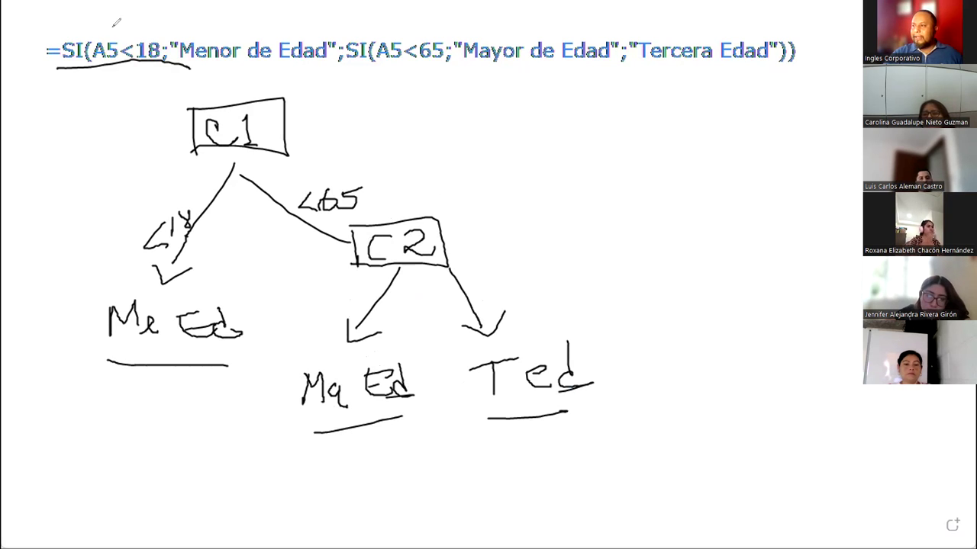
pyautogui.moveTo(162, 25)
pyautogui.mouseDown()
pyautogui.moveTo(106, 15)
pyautogui.moveTo(145, 95)
pyautogui.moveTo(163, 15)
pyautogui.moveTo(177, 31)
pyautogui.mouseUp()
pyautogui.moveTo(344, 72)
pyautogui.mouseDown()
pyautogui.moveTo(355, 89)
pyautogui.moveTo(563, 26)
pyautogui.moveTo(371, 12)
pyautogui.moveTo(352, 75)
pyautogui.mouseUp()
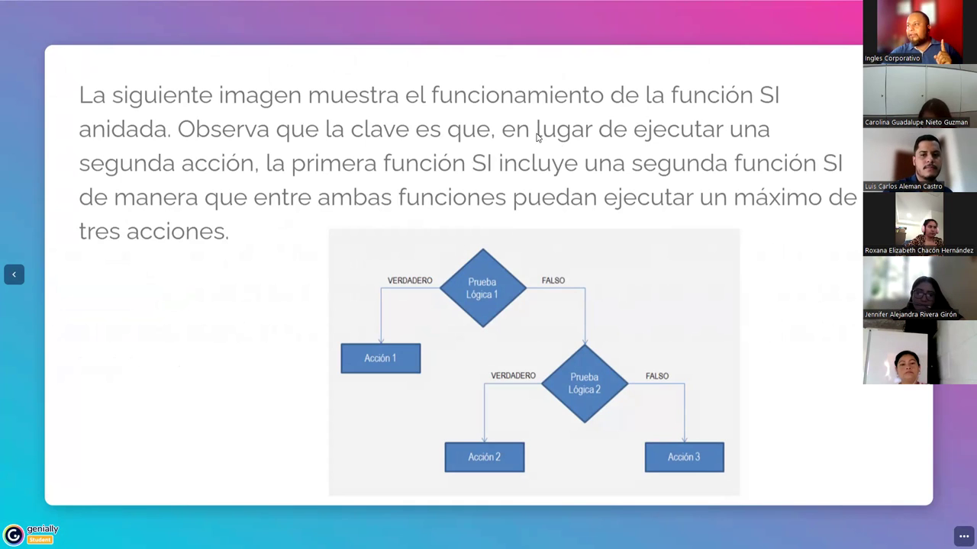
# Highlight the nested SI explanation sentence, then advance to the Otro ejemplo slide
pyautogui.moveTo(537, 135); pyautogui.dragTo(760, 142)
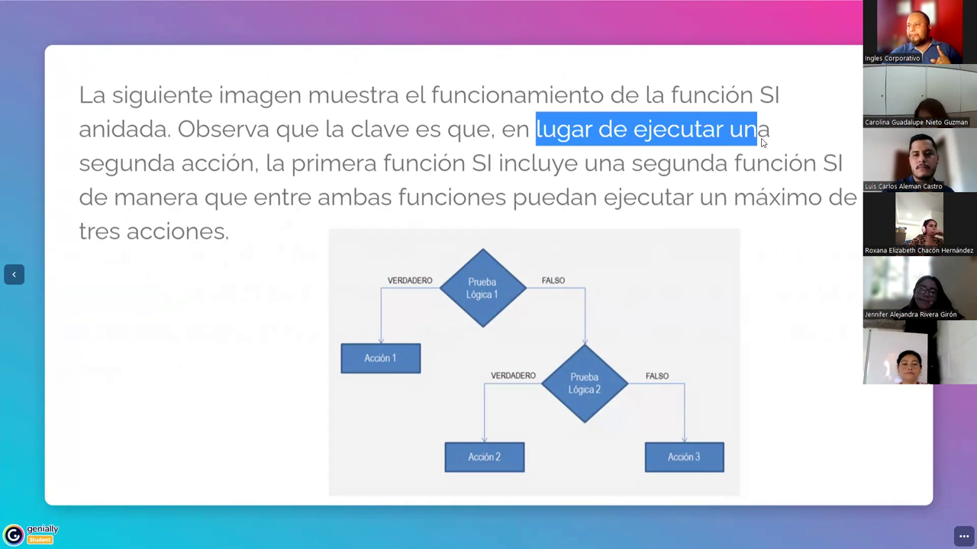
pyautogui.moveTo(761, 142)
pyautogui.mouseDown()
pyautogui.moveTo(268, 172)
pyautogui.moveTo(814, 175)
pyautogui.moveTo(782, 185)
pyautogui.mouseUp()
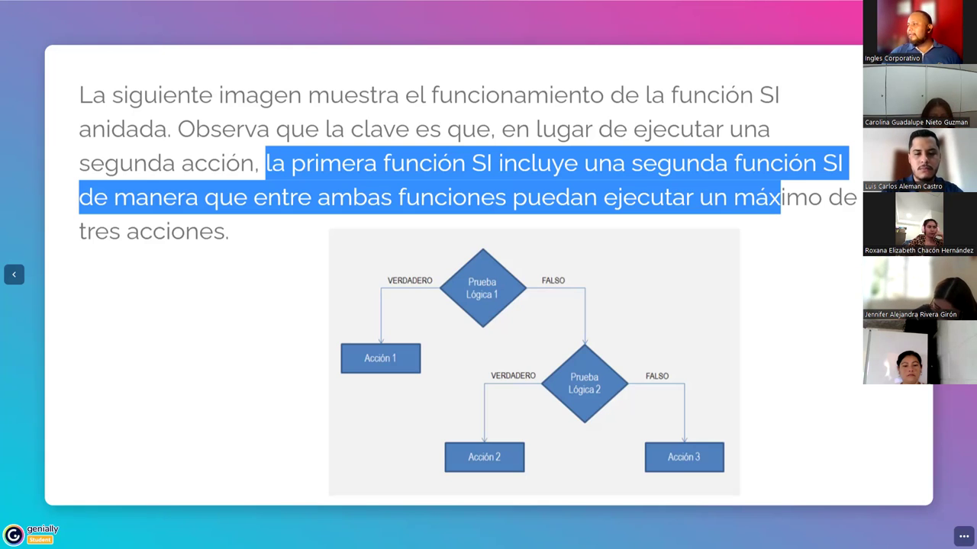
pyautogui.press('Right')
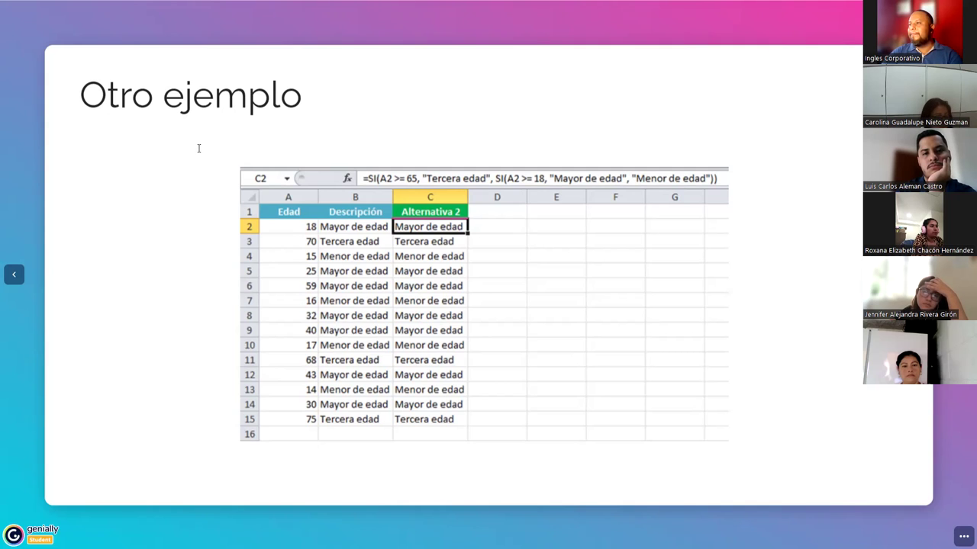
# Paste the nested SI formula as a one-line text box above the spreadsheet image
pyautogui.write('=SI(A5<18;"Menor de Edad";SI(A5<65;"Mayor de Edad";"Tercera Edad"))')
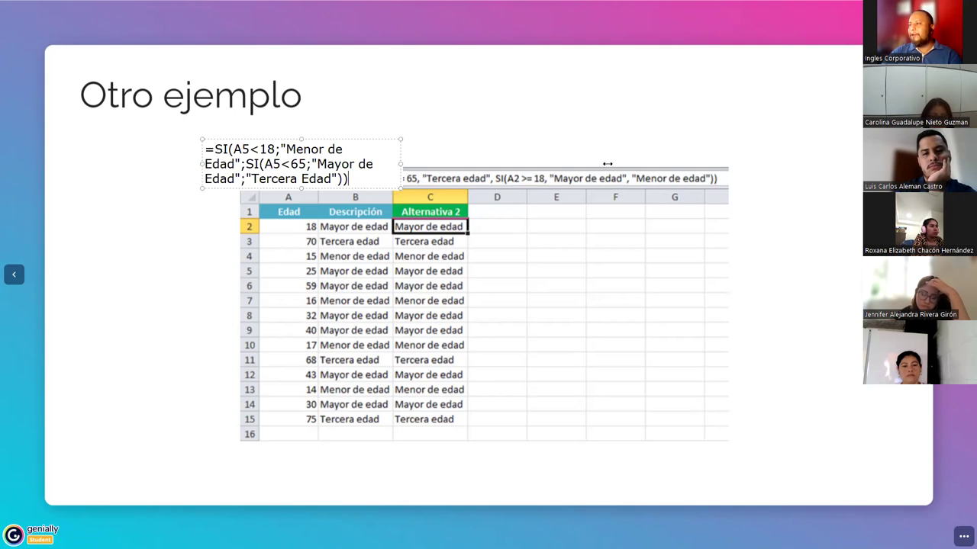
pyautogui.moveTo(608, 163); pyautogui.dragTo(777, 164)
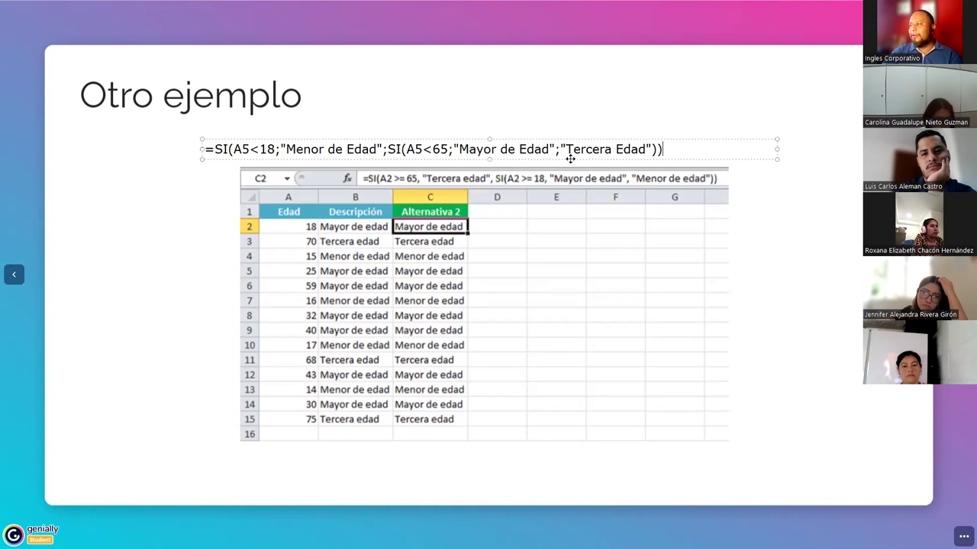
pyautogui.moveTo(570, 158); pyautogui.dragTo(650, 152)
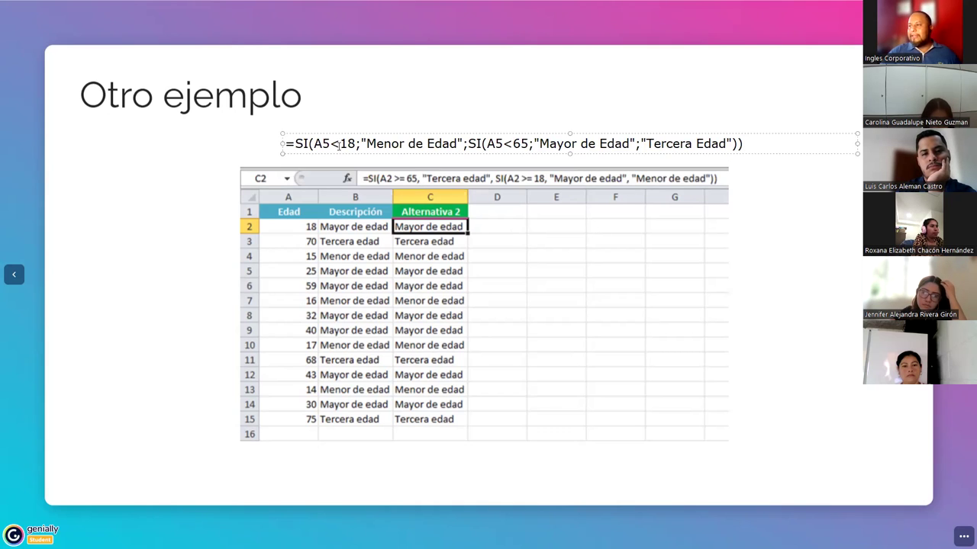
# Highlight the A5<18 condition and result texts, undo the formula, and advance to Fin de la teoria
pyautogui.moveTo(311, 144); pyautogui.dragTo(319, 144)
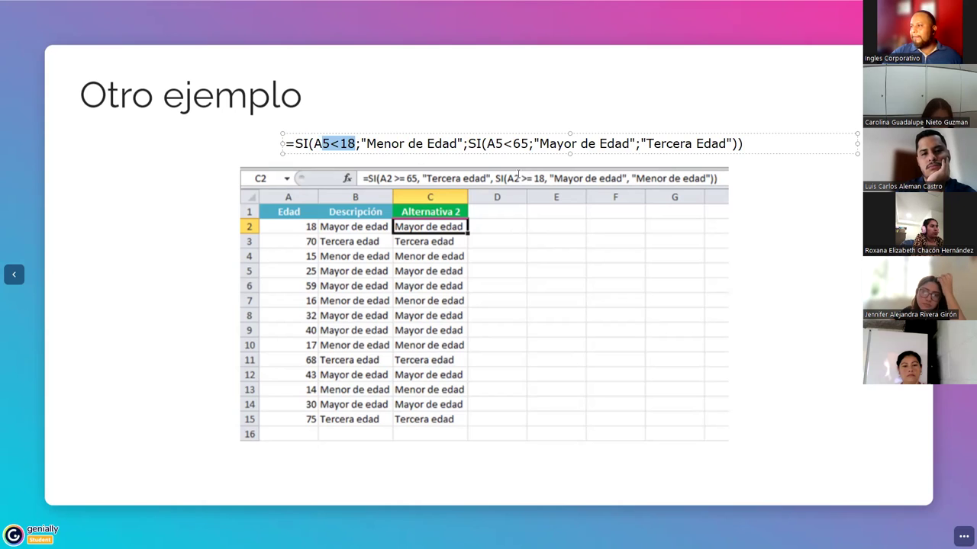
pyautogui.moveTo(366, 143); pyautogui.dragTo(631, 144)
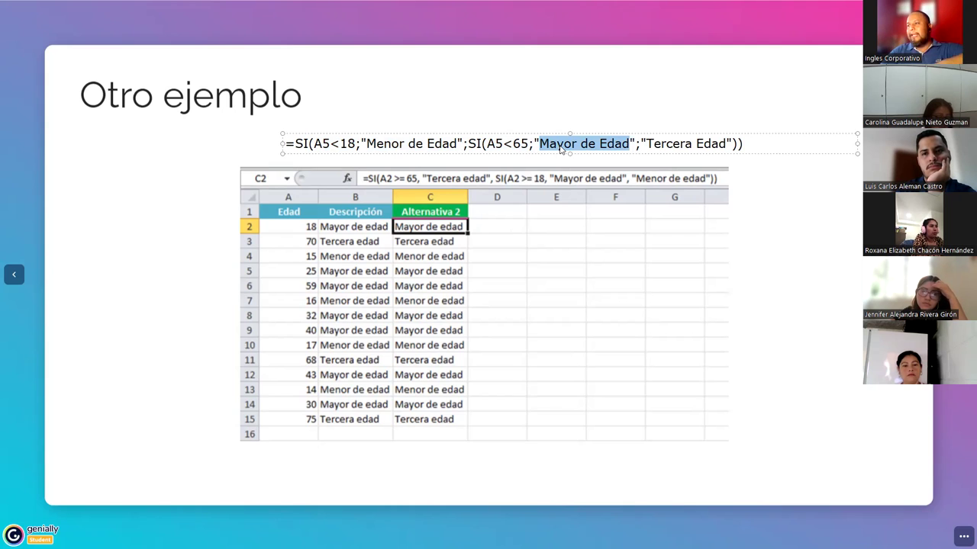
pyautogui.moveTo(645, 143); pyautogui.dragTo(725, 144)
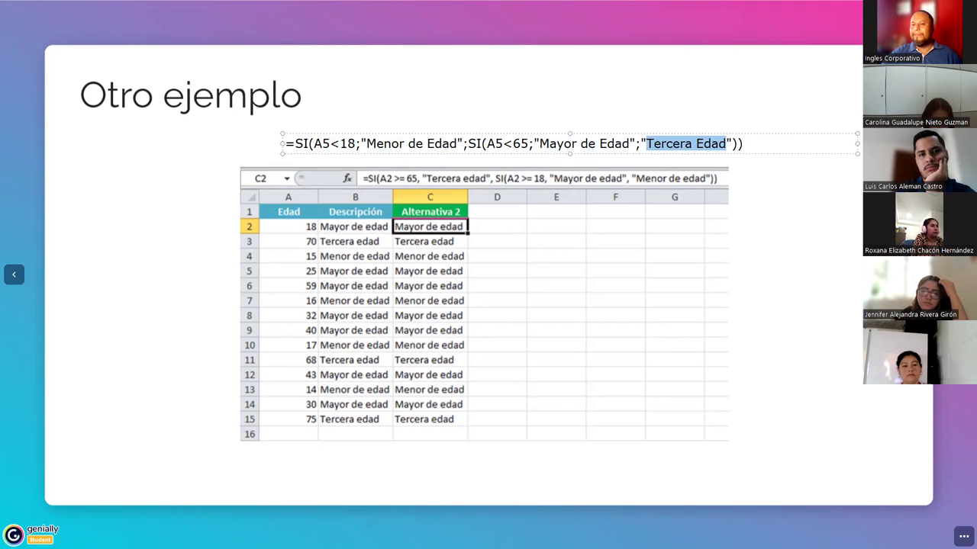
pyautogui.hotkey('ctrl', 'z')
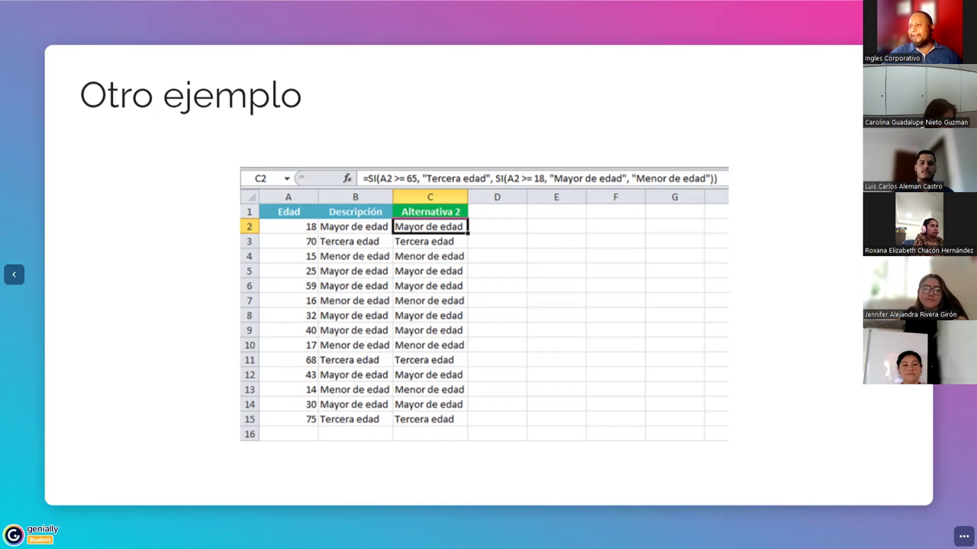
pyautogui.press('Right')
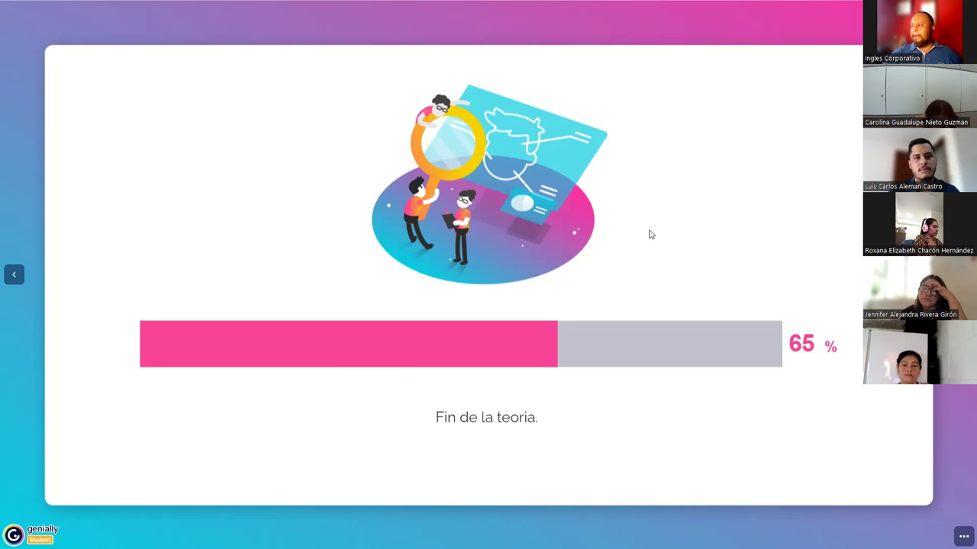
# Advance the presentation to the Realizar Ejercicio slide
pyautogui.press('Right')
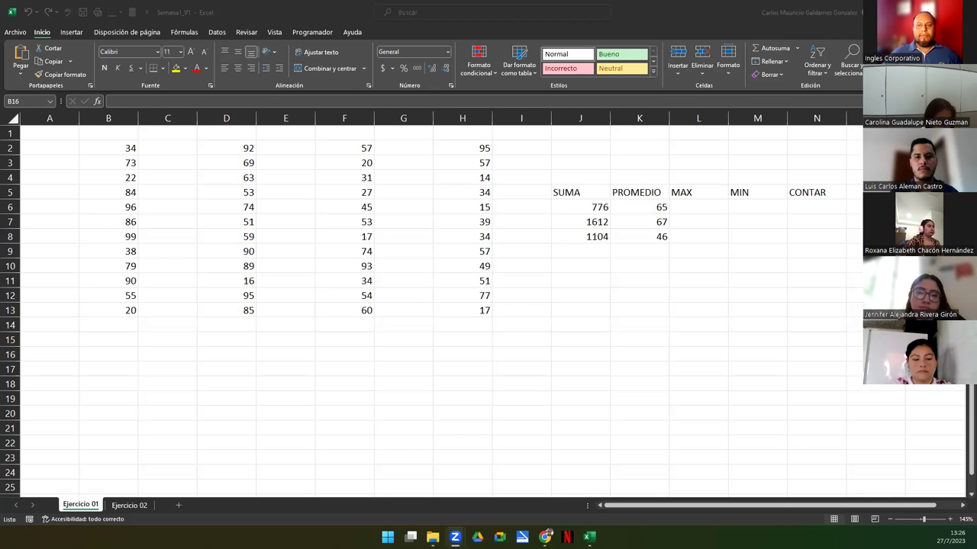
# Insert a new sheet after Ejercicio 02 and rename it Ejercicio 03
pyautogui.click(126, 506)
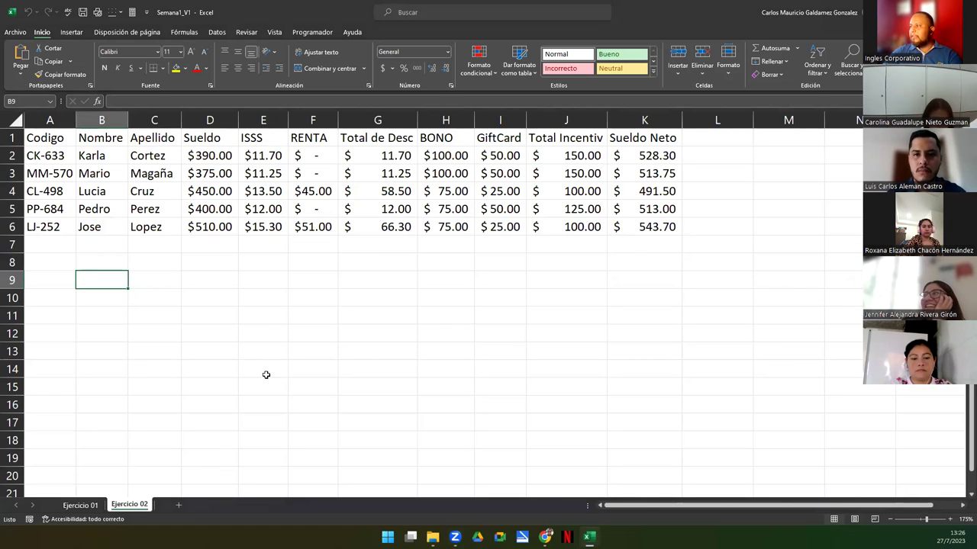
pyautogui.click(178, 505)
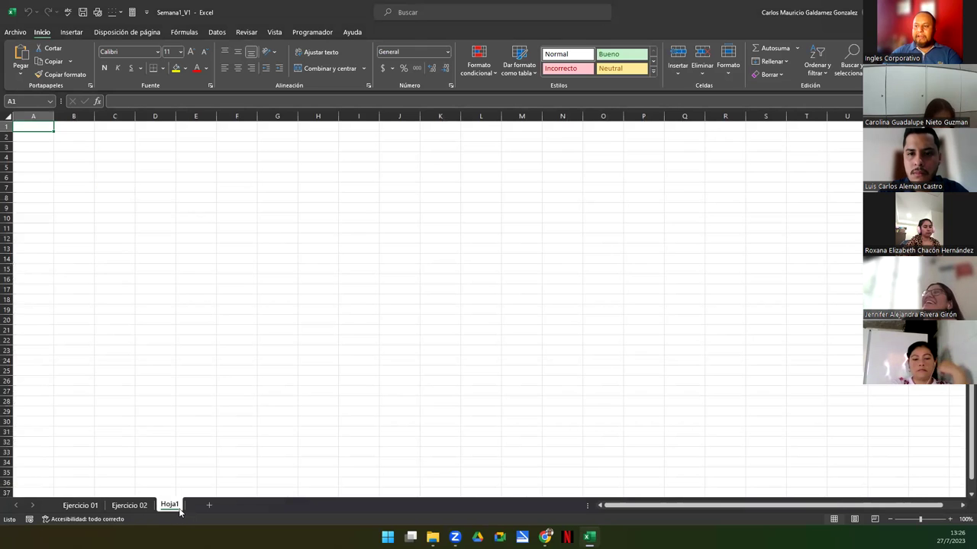
pyautogui.doubleClick(170, 505)
pyautogui.write('Ejercicio 03')
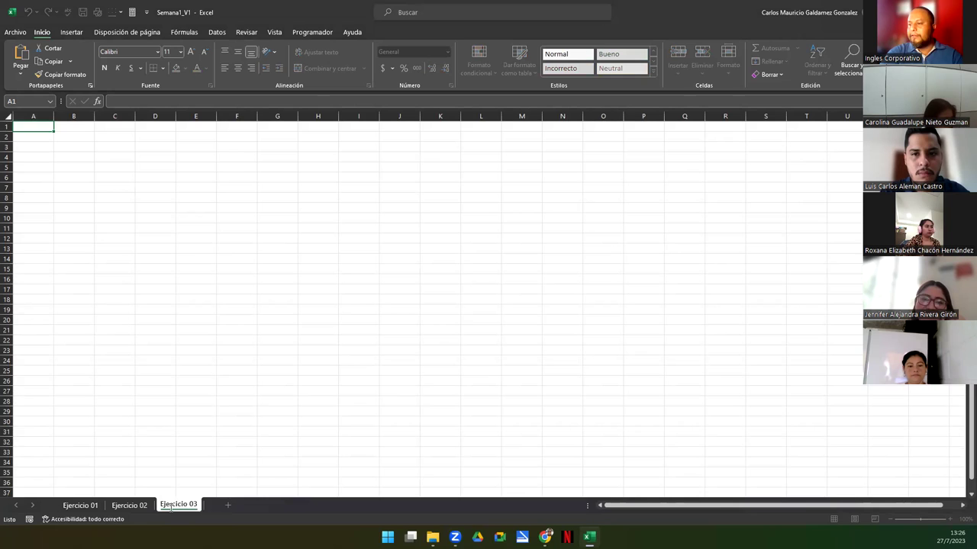
pyautogui.press('Return')
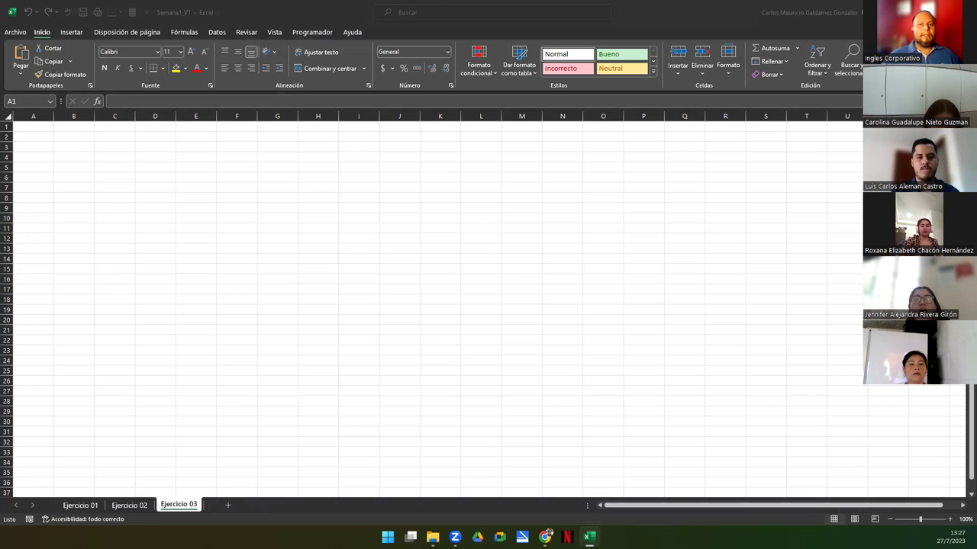
pyautogui.click(41, 125)
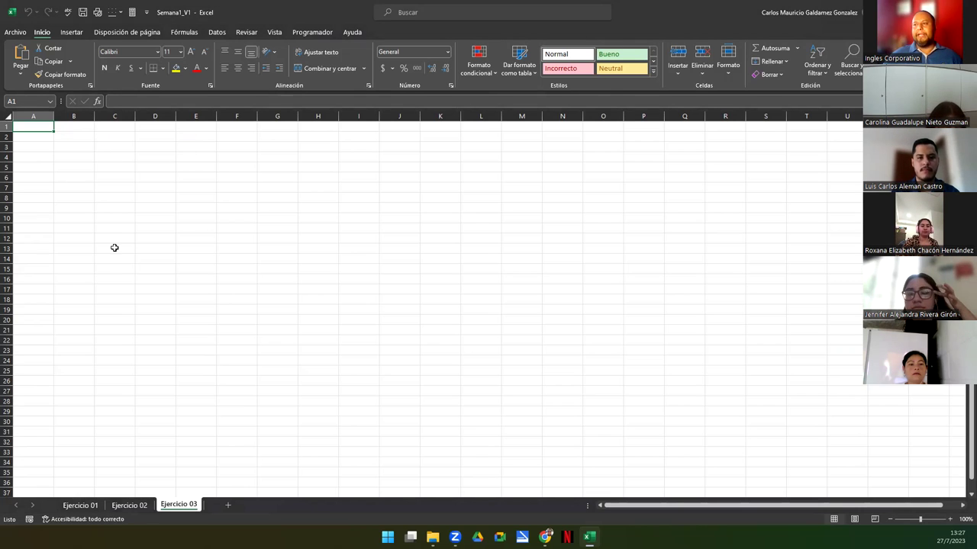
pyautogui.keyDown('ctrl'); pyautogui.scroll(1, 188, 347); pyautogui.keyUp('ctrl')
pyautogui.keyDown('ctrl'); pyautogui.scroll(1, 187, 345); pyautogui.keyUp('ctrl')
pyautogui.keyDown('ctrl'); pyautogui.scroll(2, 185, 344); pyautogui.keyUp('ctrl')
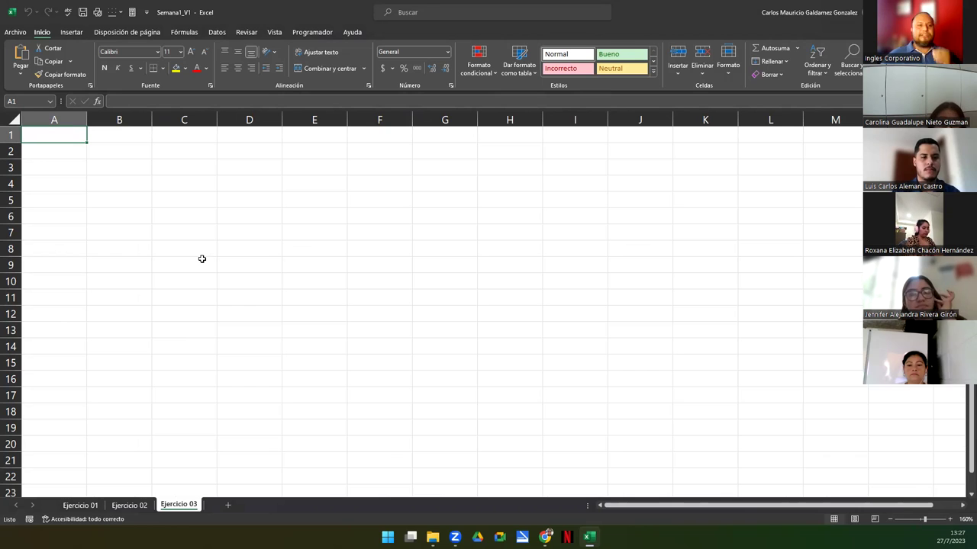
# Enter the headers NIE in A1 and Nombres in B1
pyautogui.press('Return')
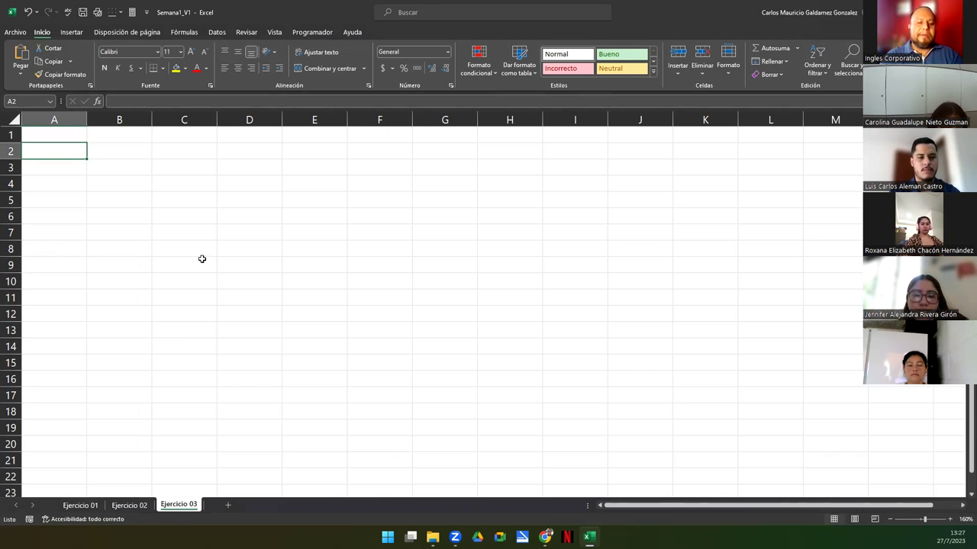
pyautogui.press('Up')
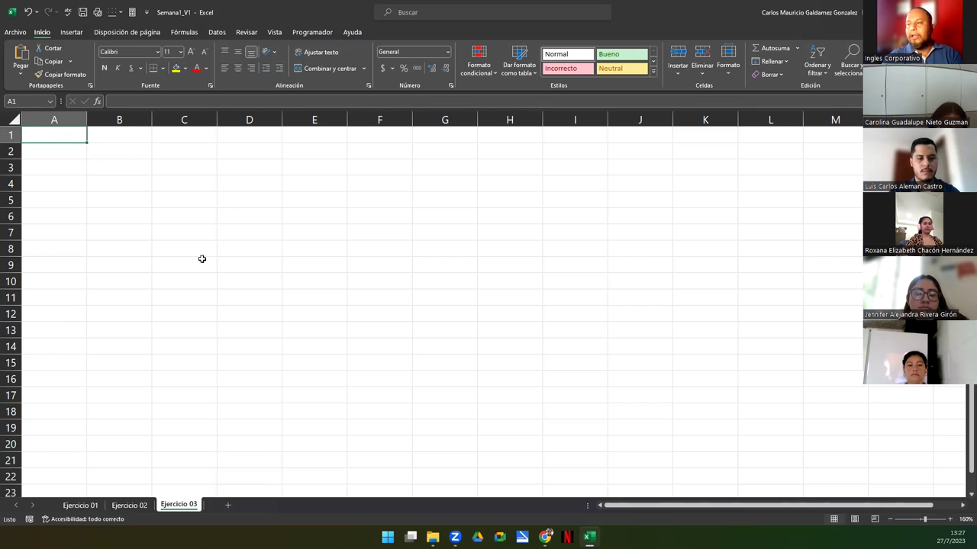
pyautogui.write('C')
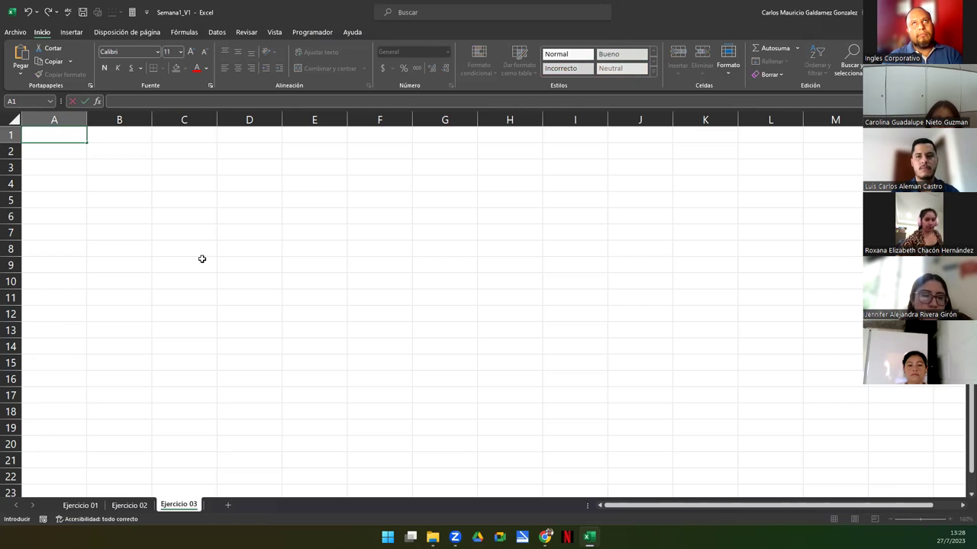
pyautogui.write('NIE')
pyautogui.press('Tab')
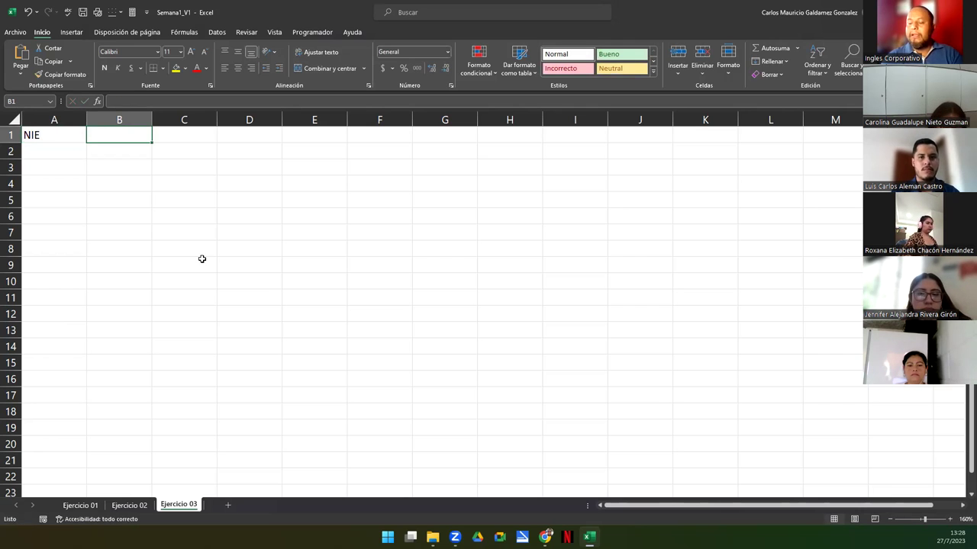
pyautogui.write('Carlo')
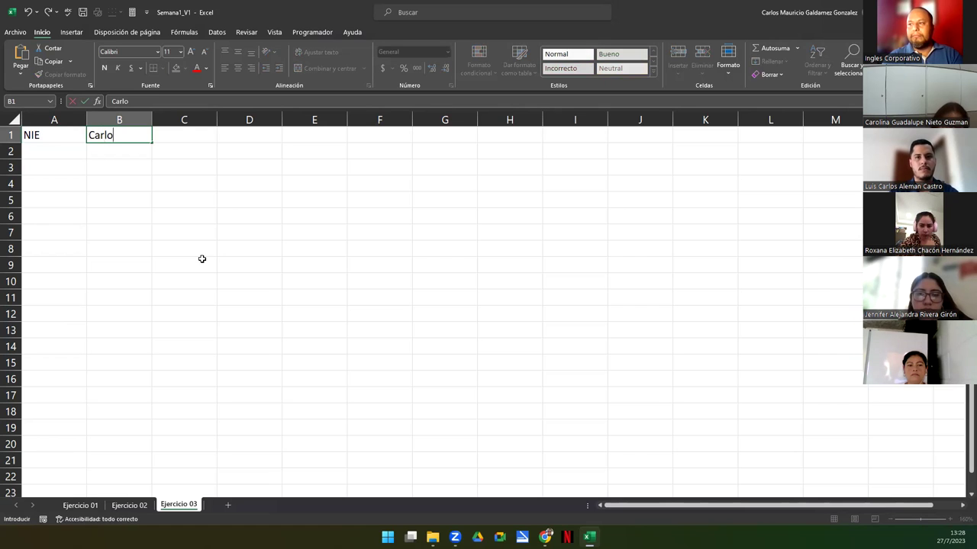
pyautogui.press('BackSpace')
pyautogui.press('BackSpace')
pyautogui.write('Nombres')
pyautogui.press('Tab')
# Fill C1:H1 with Apellidos, Nota 1, Nota 2, Nota 3, P.O and Nota Final
pyautogui.write('Apellidos')
pyautogui.press('Tab')
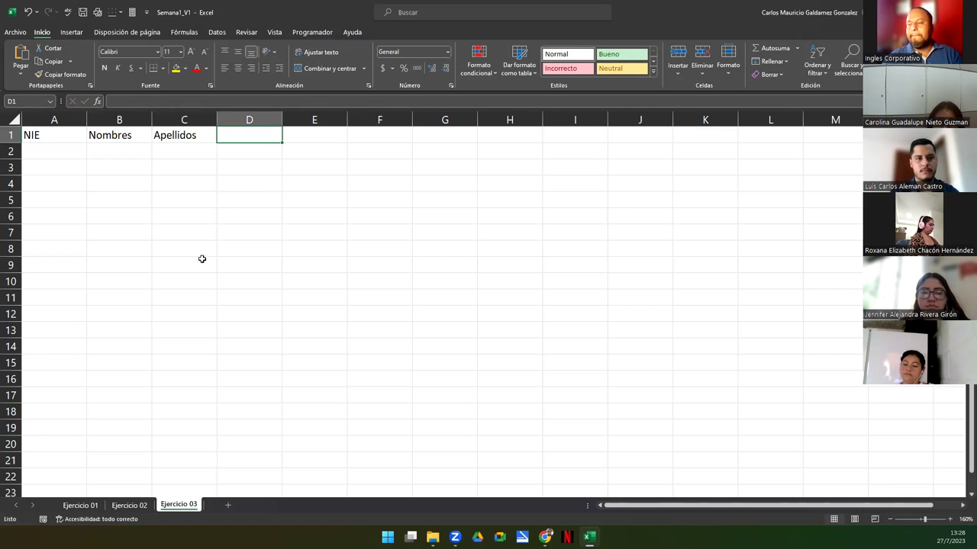
pyautogui.write('Nota 1')
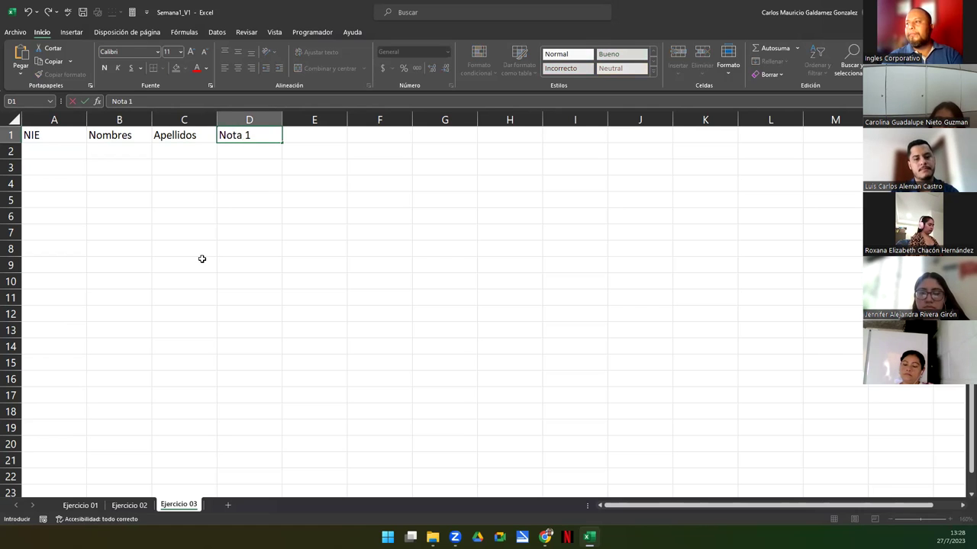
pyautogui.press('Tab')
pyautogui.write('Not')
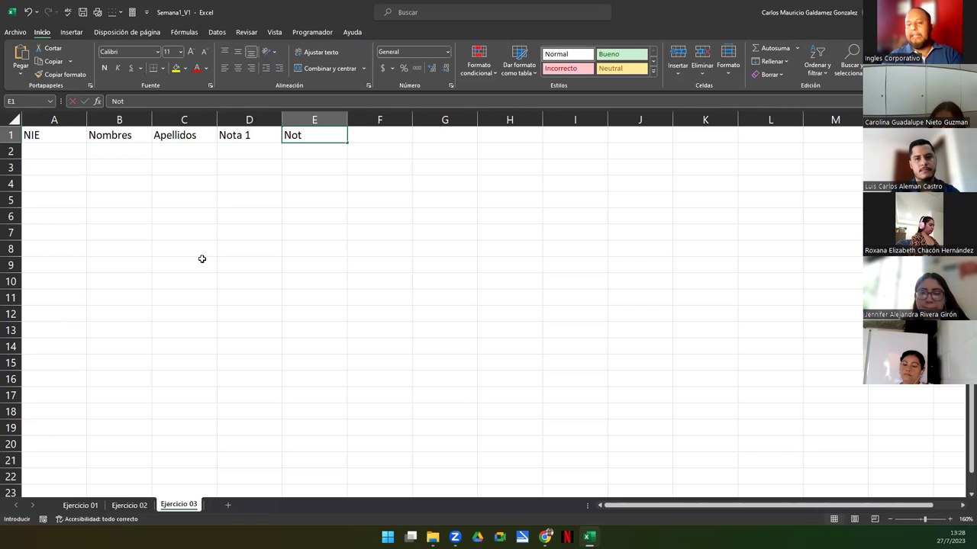
pyautogui.write('a 2')
pyautogui.press('Tab')
pyautogui.write('Not')
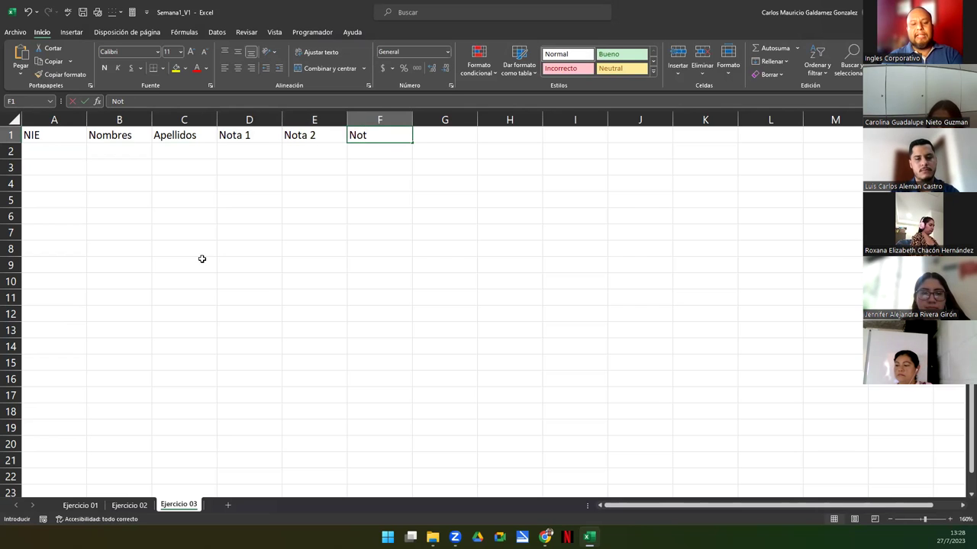
pyautogui.write('a 3')
pyautogui.press('Tab')
pyautogui.write('P')
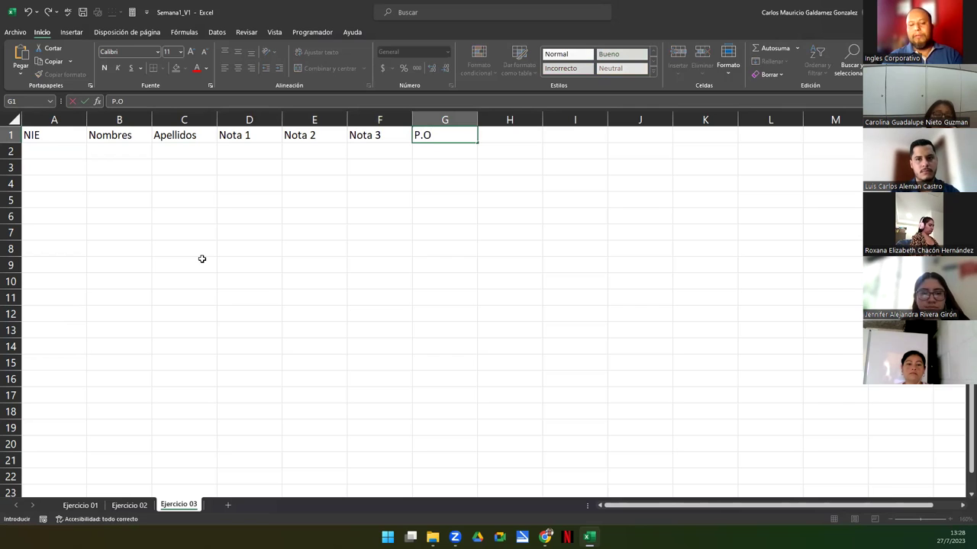
pyautogui.press('Tab')
pyautogui.write('Nota Final')
pyautogui.press('Return')
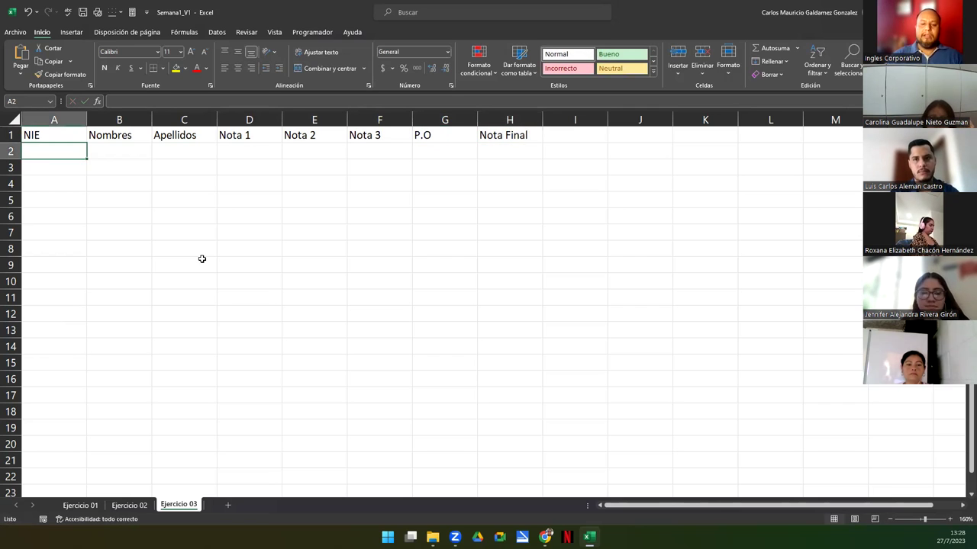
# Enter =ALEATORIO.ENTRE(100000;999999) in A2 to generate a random six-digit NIE
pyautogui.write('=')
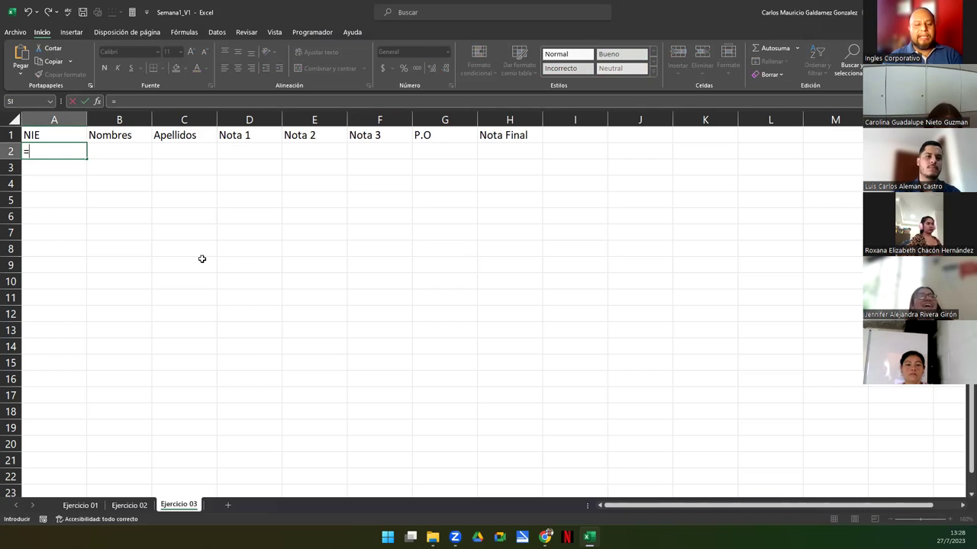
pyautogui.write('aleatorio')
pyautogui.press('Down')
pyautogui.press('Tab')
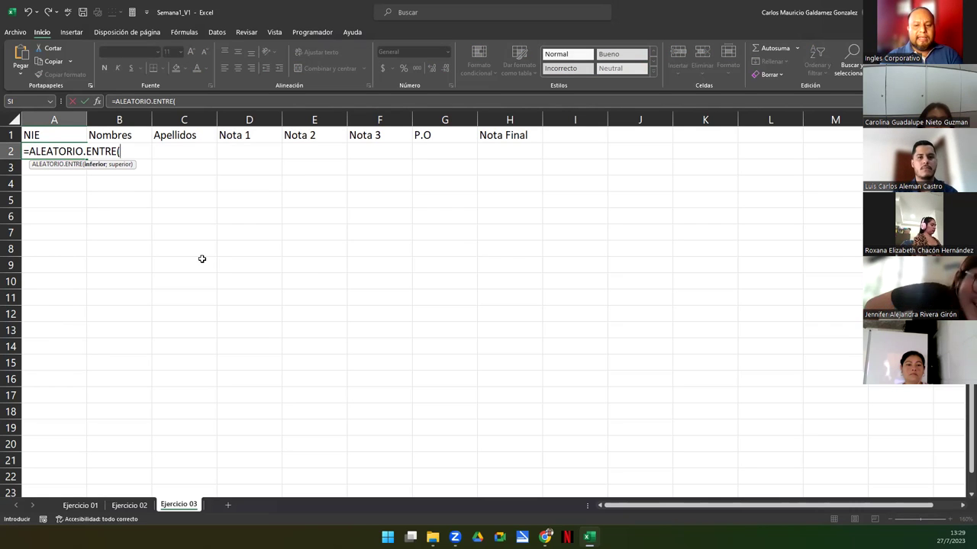
pyautogui.write('10000')
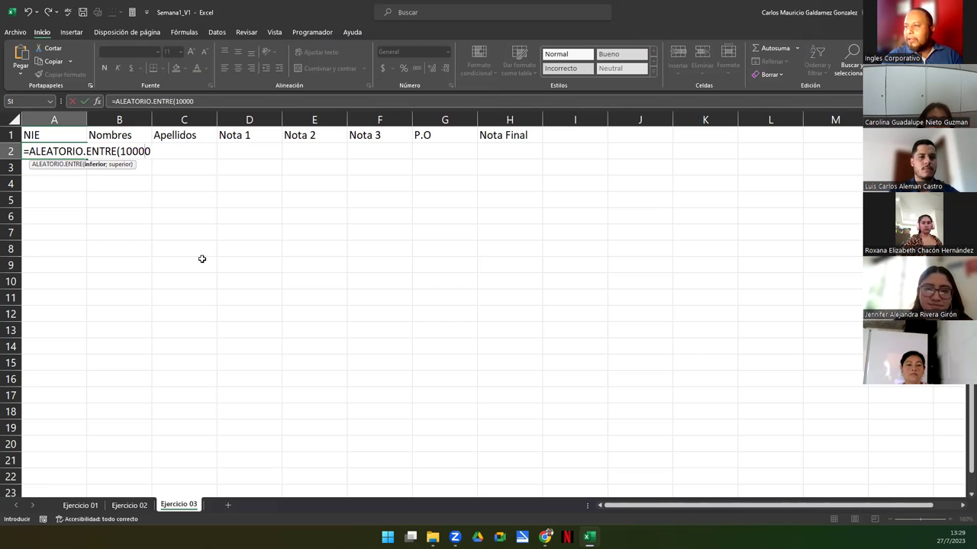
pyautogui.write('0')
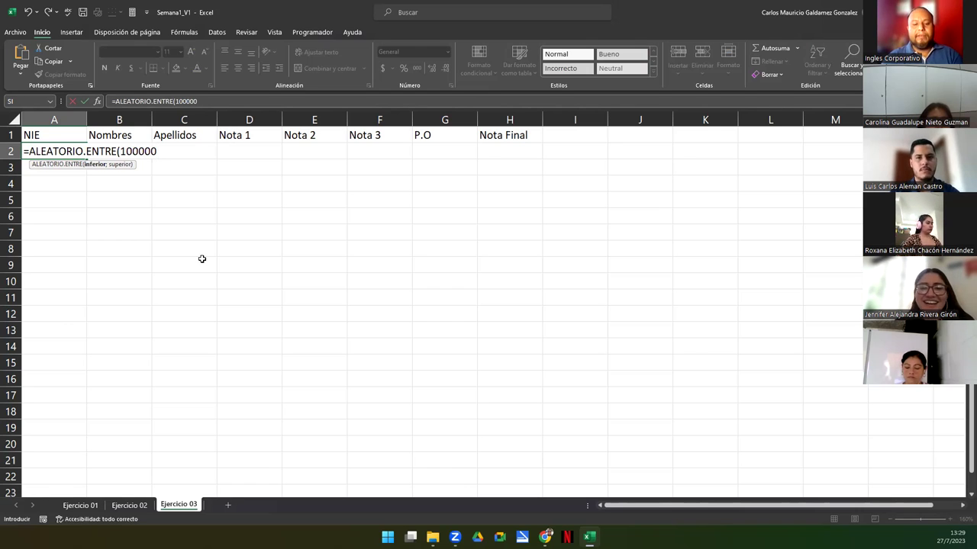
pyautogui.write(';')
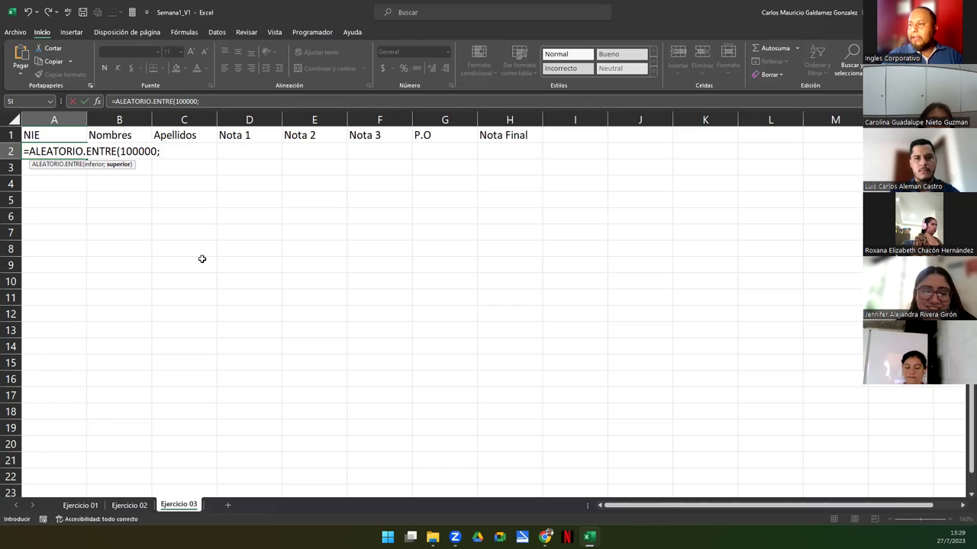
pyautogui.write('999999')
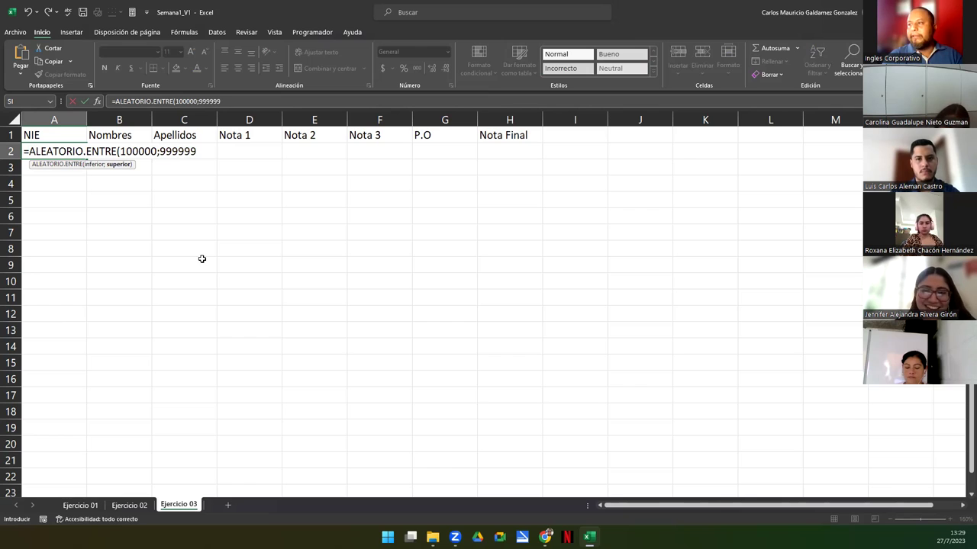
pyautogui.write(')')
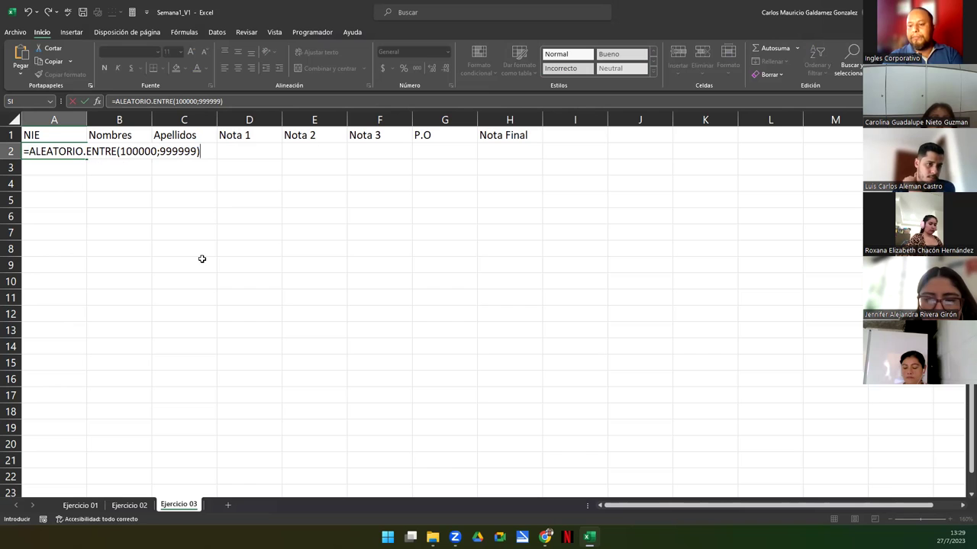
pyautogui.press('Return')
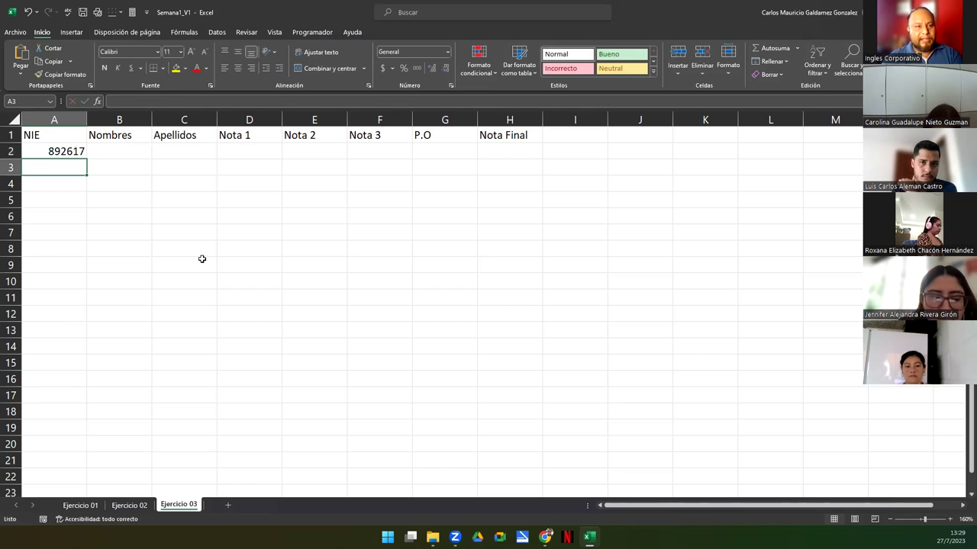
# Replace A2's formula with its pasted value, 969140
pyautogui.press('Up')
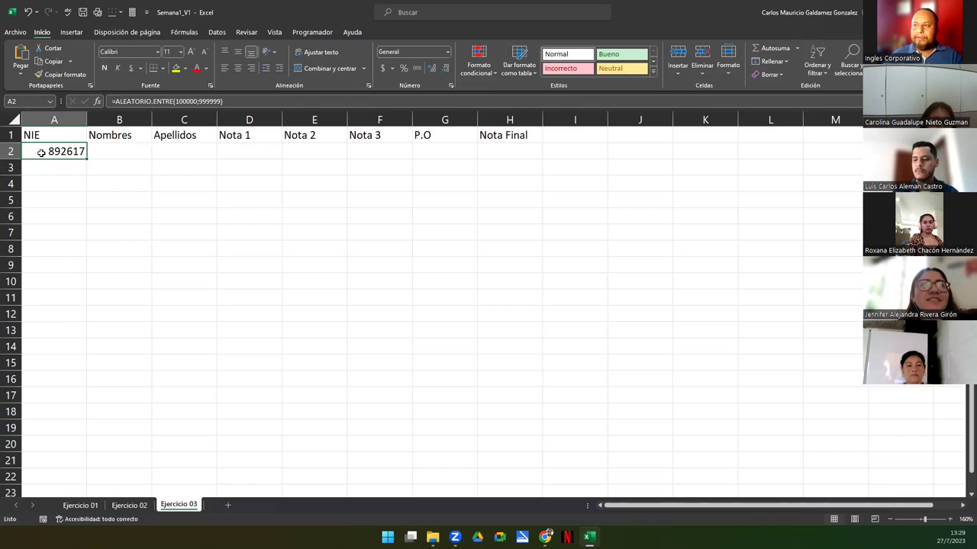
pyautogui.rightClick(46, 152)
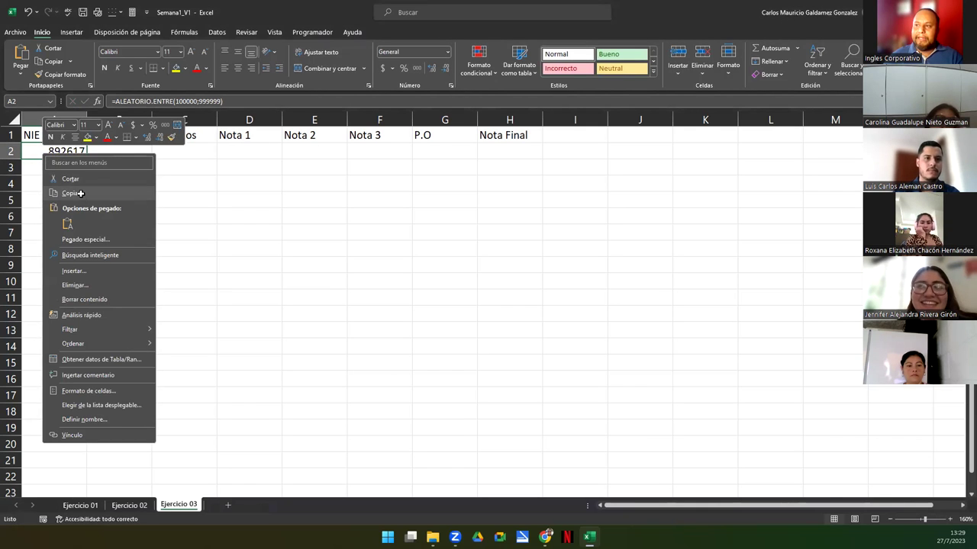
pyautogui.click(81, 196)
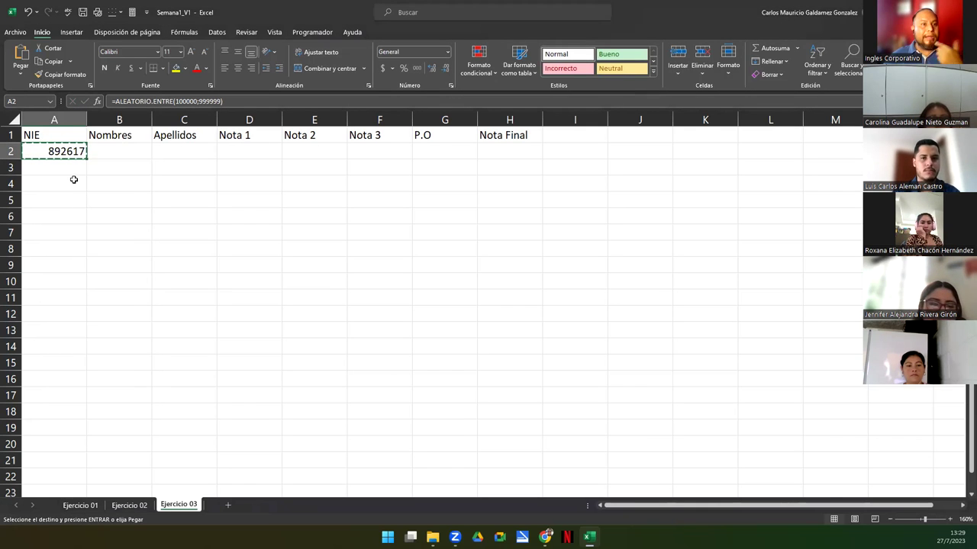
pyautogui.rightClick(35, 152)
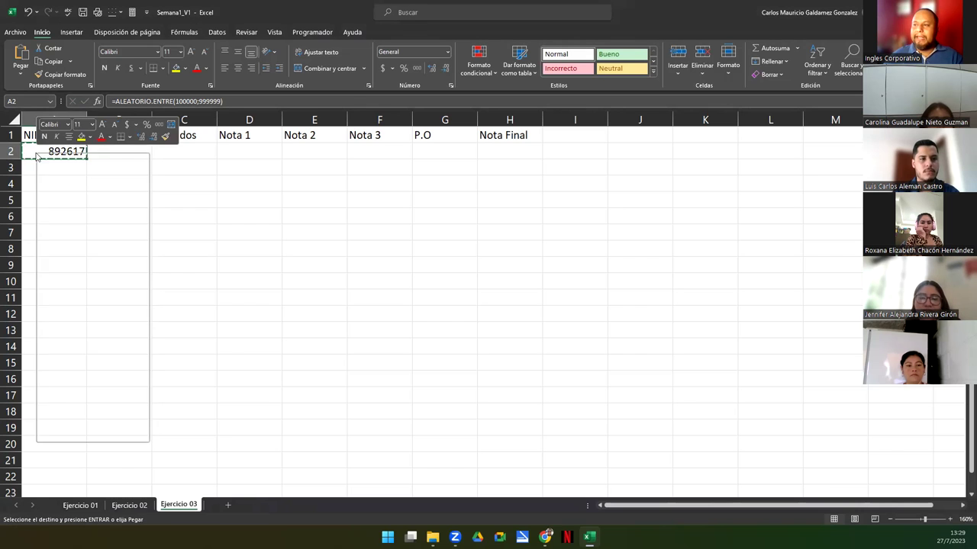
pyautogui.click(77, 224)
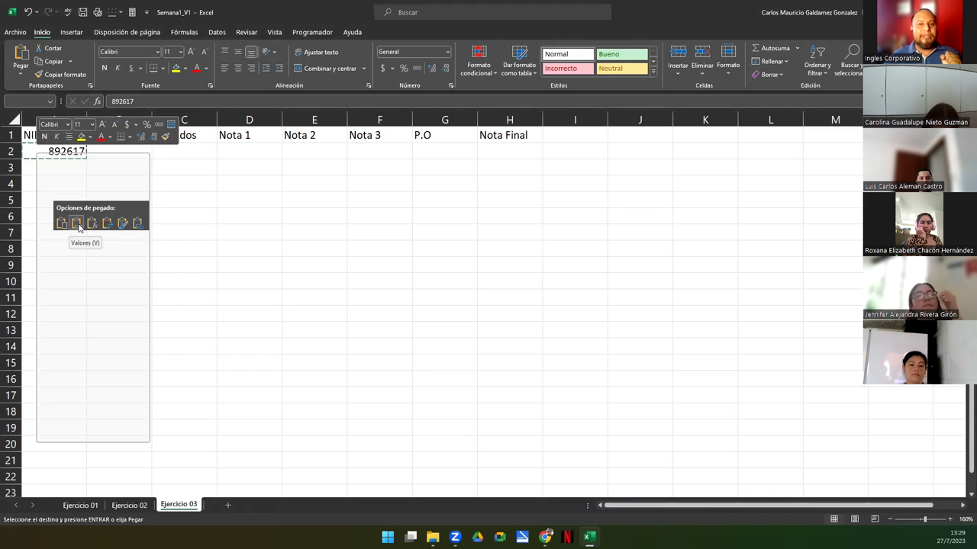
pyautogui.click(78, 225)
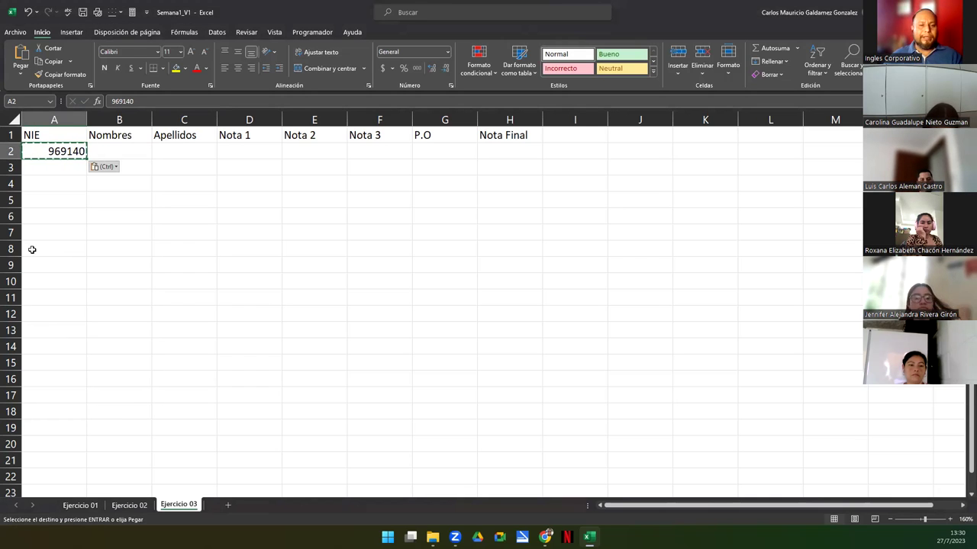
pyautogui.click(22, 199)
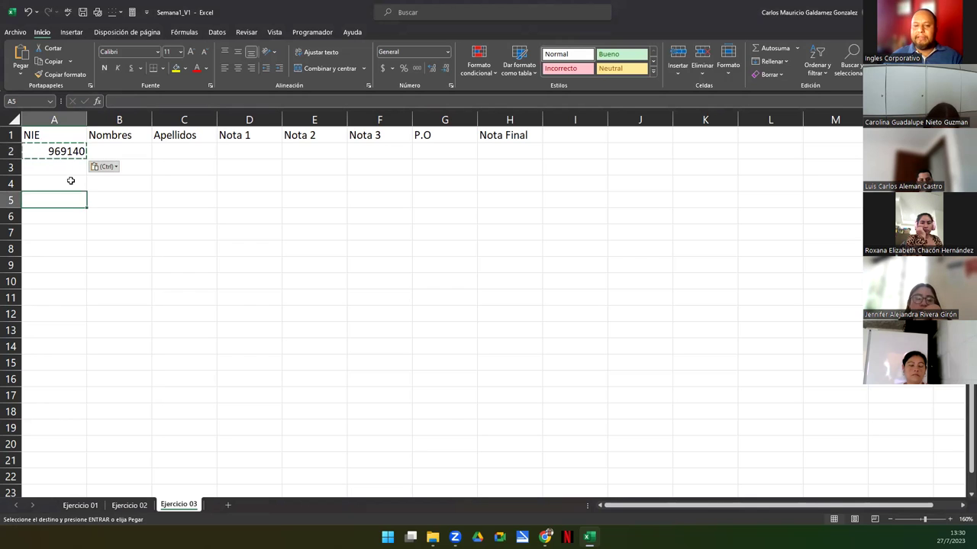
pyautogui.press('Escape')
pyautogui.click(61, 153)
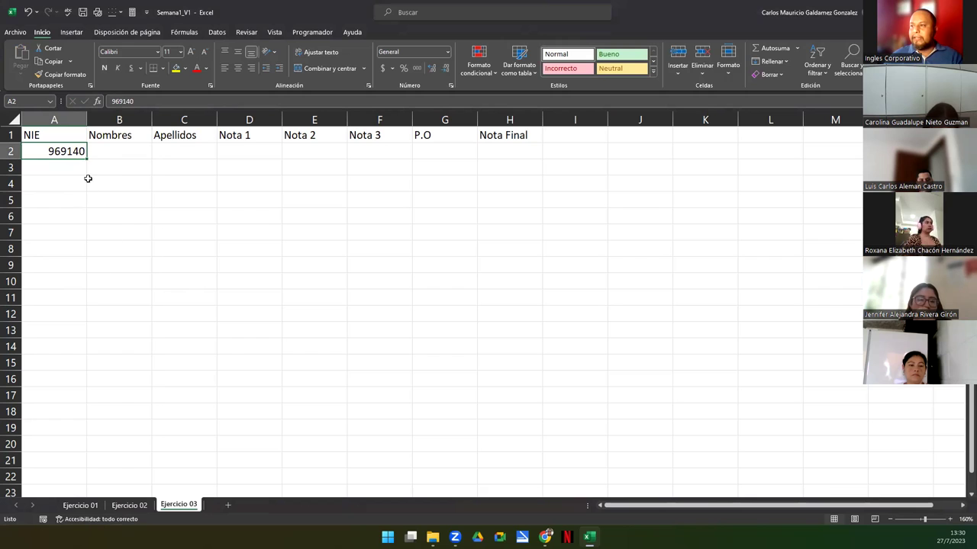
# Fill A2 down to A11 as a series, 969140 through 969149
pyautogui.moveTo(86, 158); pyautogui.dragTo(87, 307)
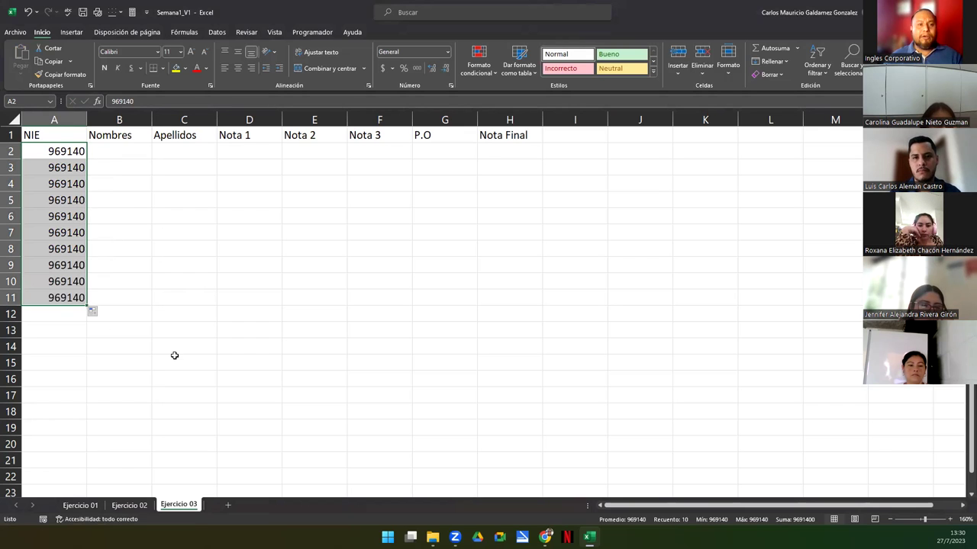
pyautogui.click(97, 313)
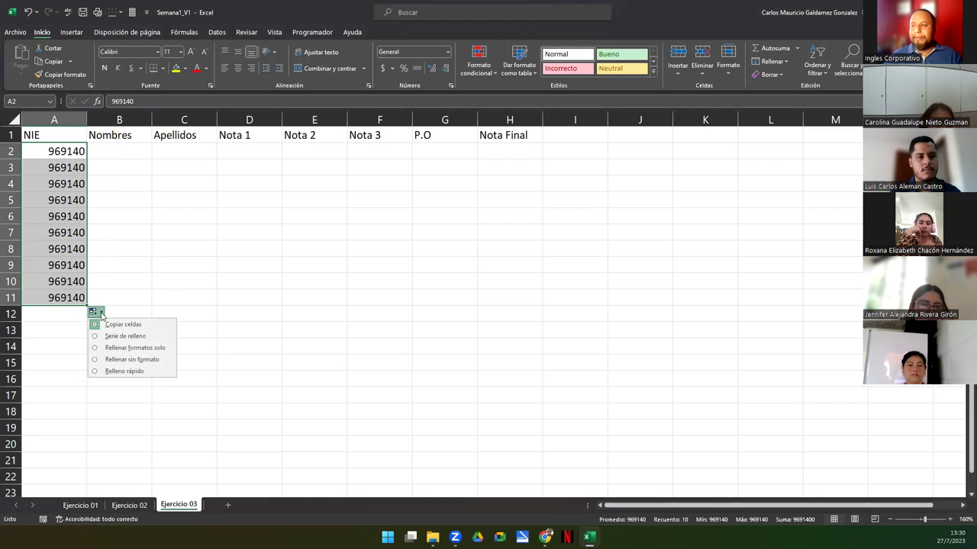
pyautogui.click(122, 336)
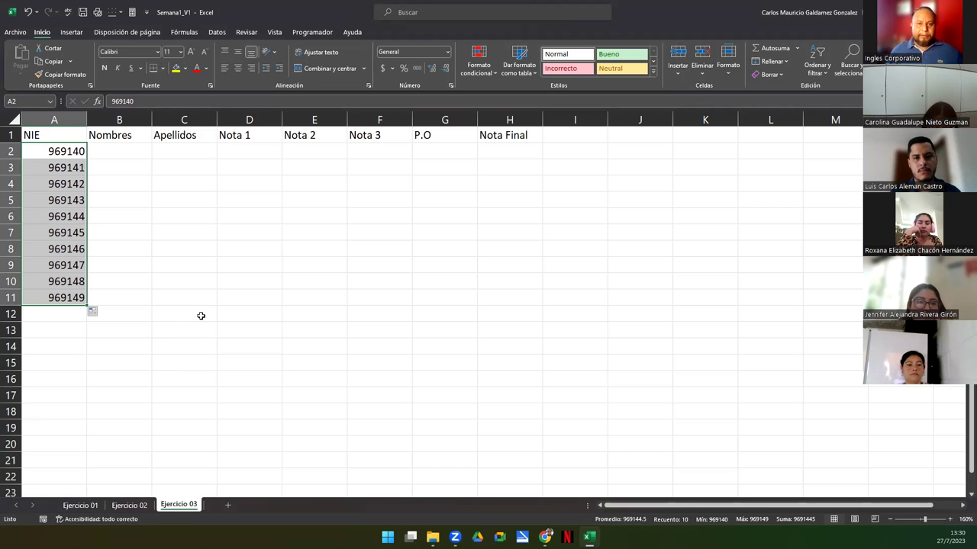
pyautogui.click(113, 158)
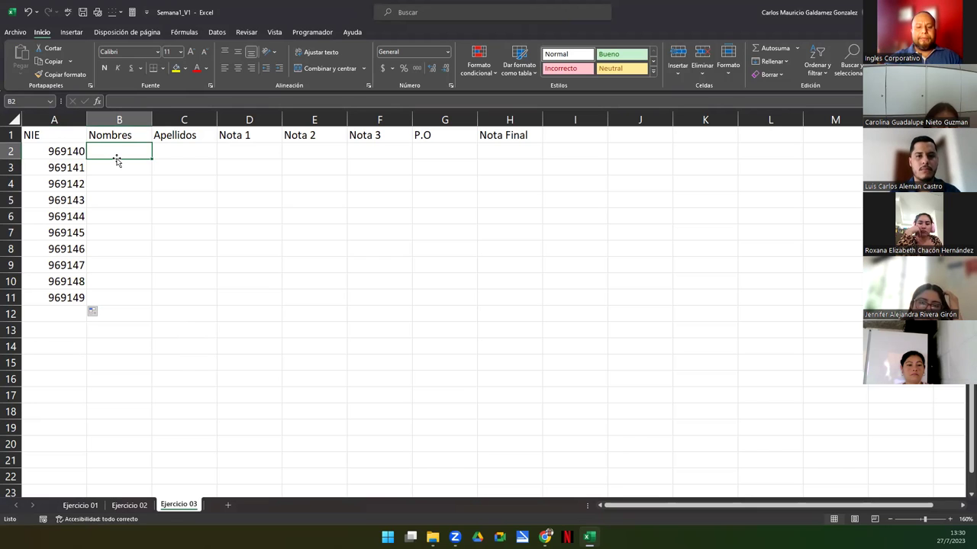
# Type ten student first names into B2:B11, one per row
pyautogui.write('Carlos')
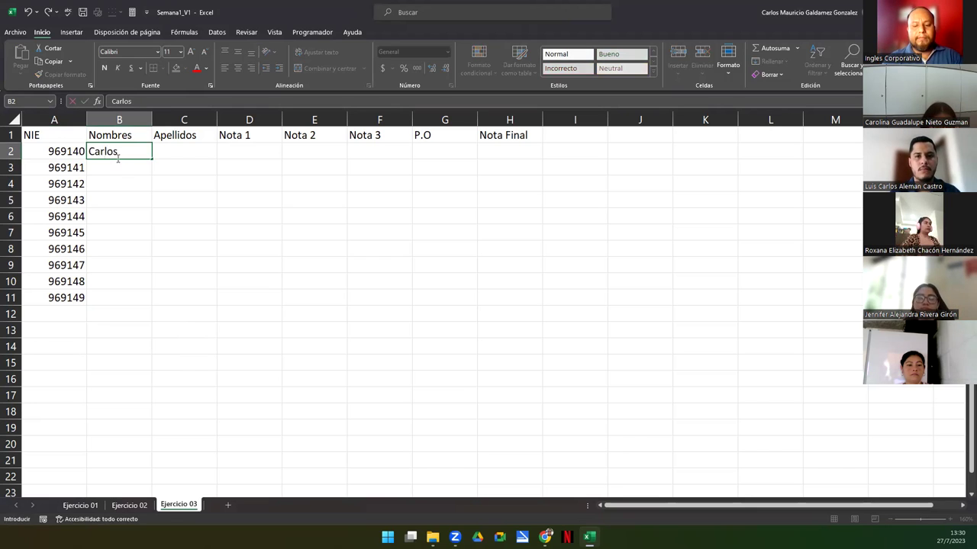
pyautogui.press('Return')
pyautogui.write('Maria')
pyautogui.press('Return')
pyautogui.write('Juan')
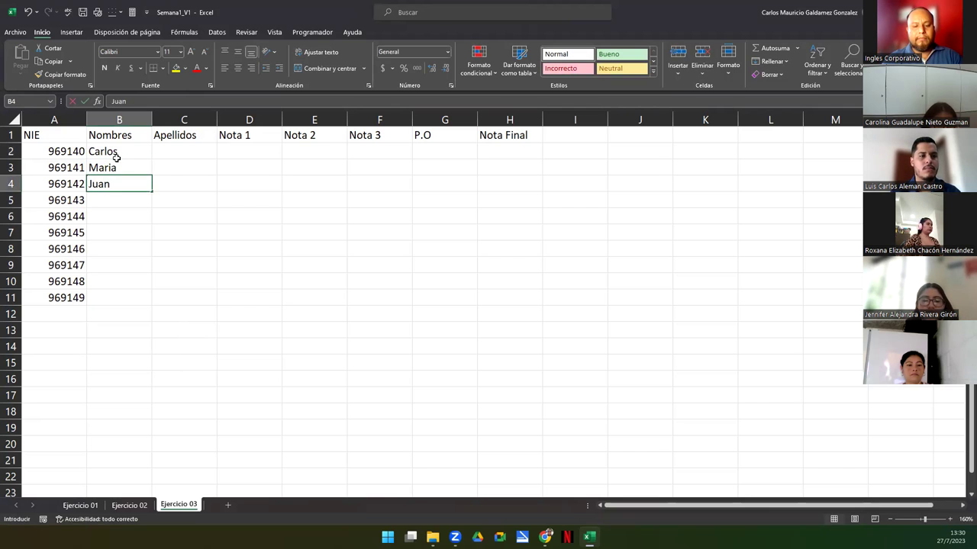
pyautogui.press('Return')
pyautogui.write('Pedro')
pyautogui.press('Return')
pyautogui.write('Milena')
pyautogui.press('Return')
pyautogui.write('Iris')
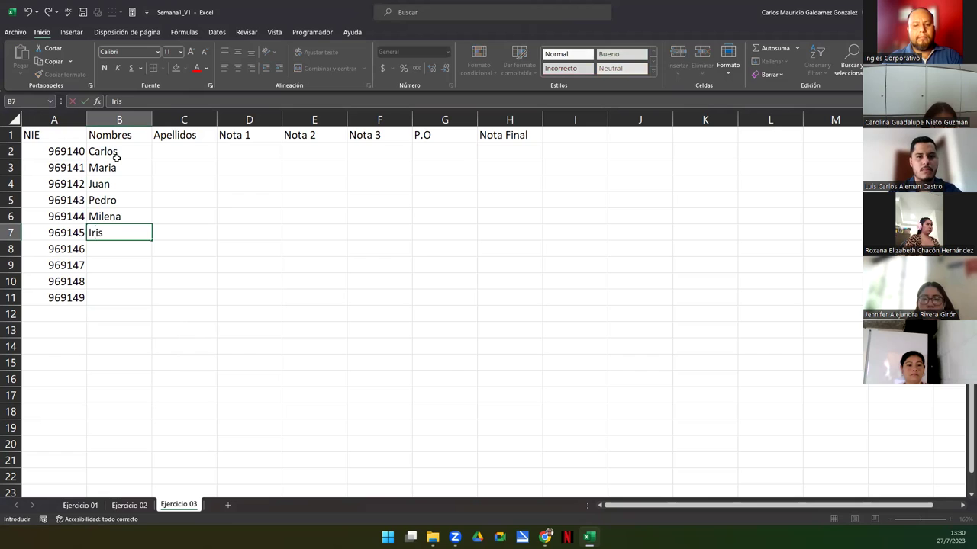
pyautogui.press('Return')
pyautogui.write('Yazmin')
pyautogui.press('Return')
pyautogui.write('Carolina')
pyautogui.press('Return')
pyautogui.write('Jose')
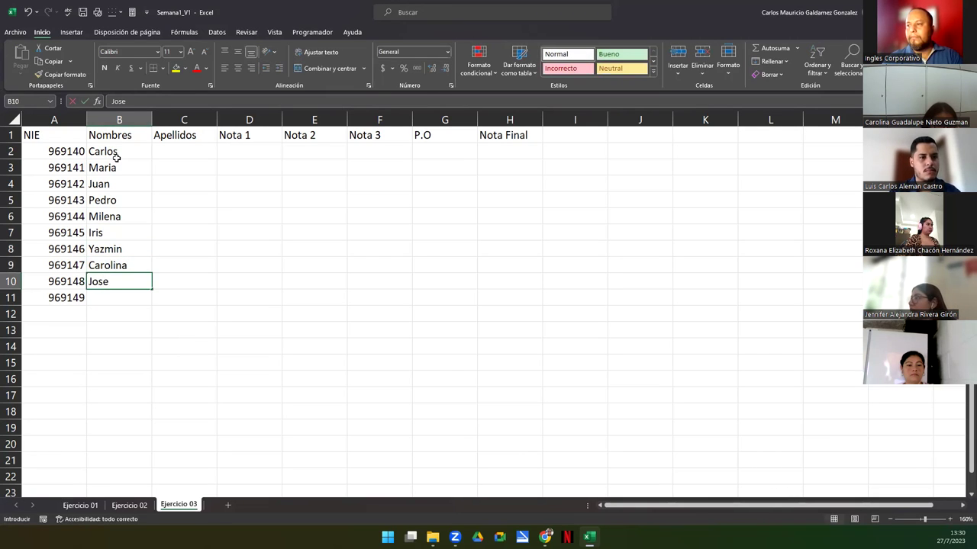
pyautogui.press('Return')
pyautogui.write('Melvin')
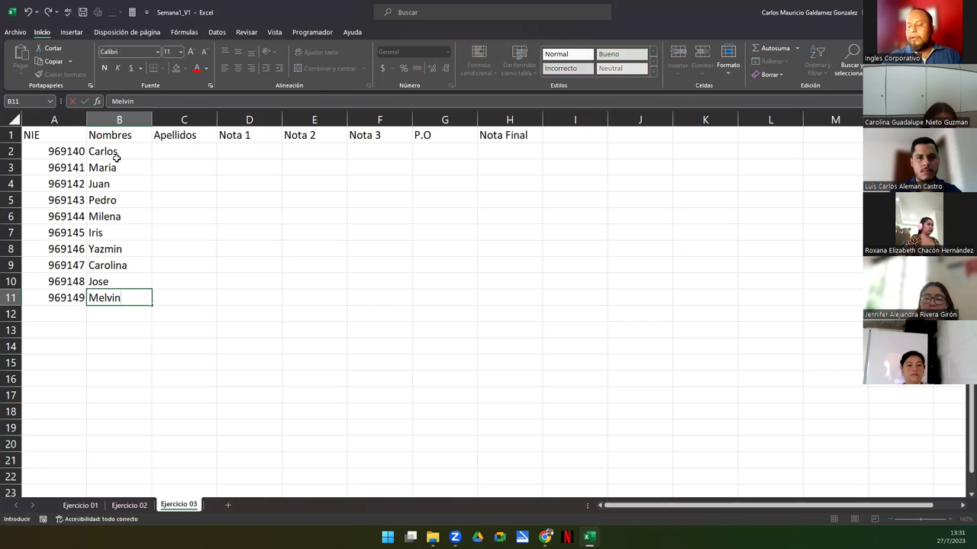
pyautogui.press('Tab')
# Enter surnames Hernandez, Cruz, Pacheco and Rivera in C2:C5
pyautogui.press('Down')
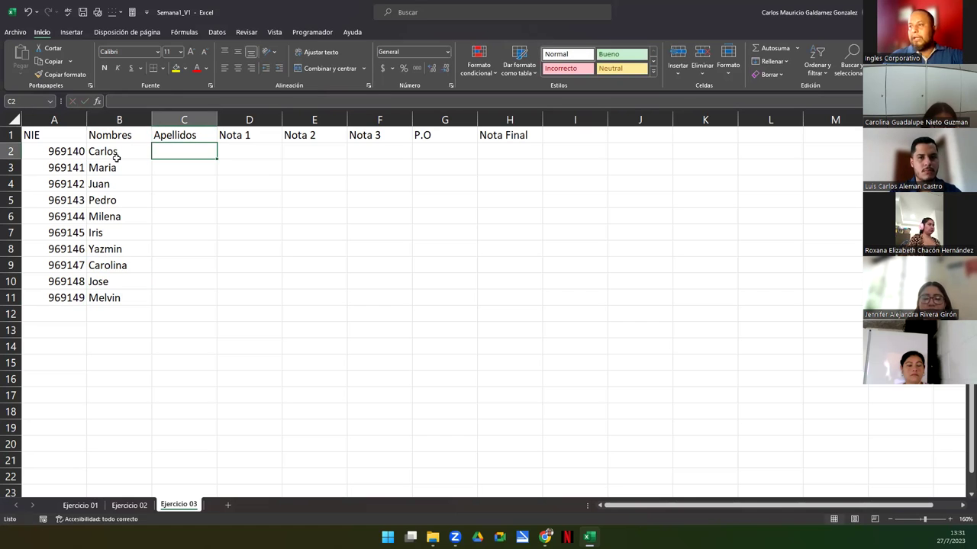
pyautogui.write('Hernandez')
pyautogui.press('Return')
pyautogui.write('Cr')
pyautogui.press('Return')
pyautogui.write('Pacheco')
pyautogui.press('Return')
pyautogui.write('Rivera')
pyautogui.press('Return')
# Enter surnames Ricón, Martinez and Mojica in C6:C8
pyautogui.write('Ri')
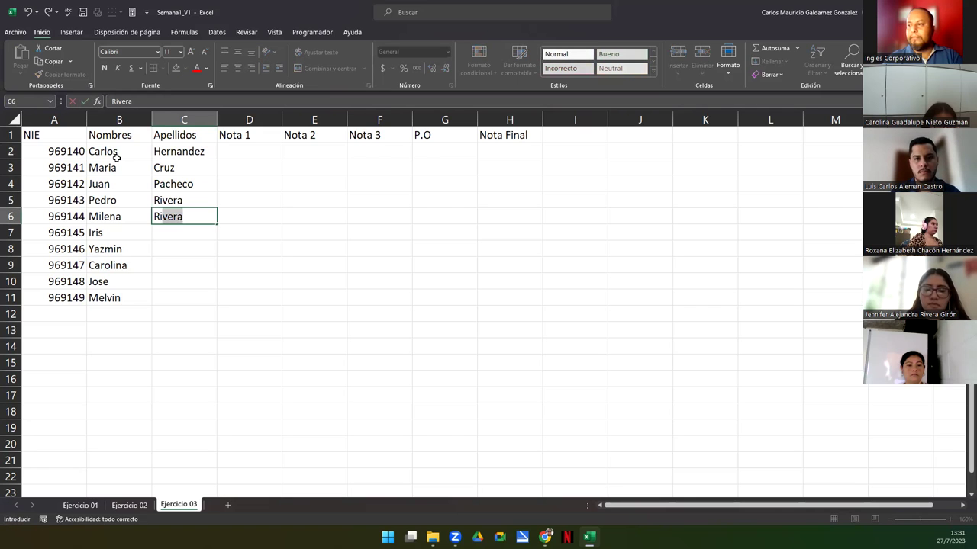
pyautogui.write('cón')
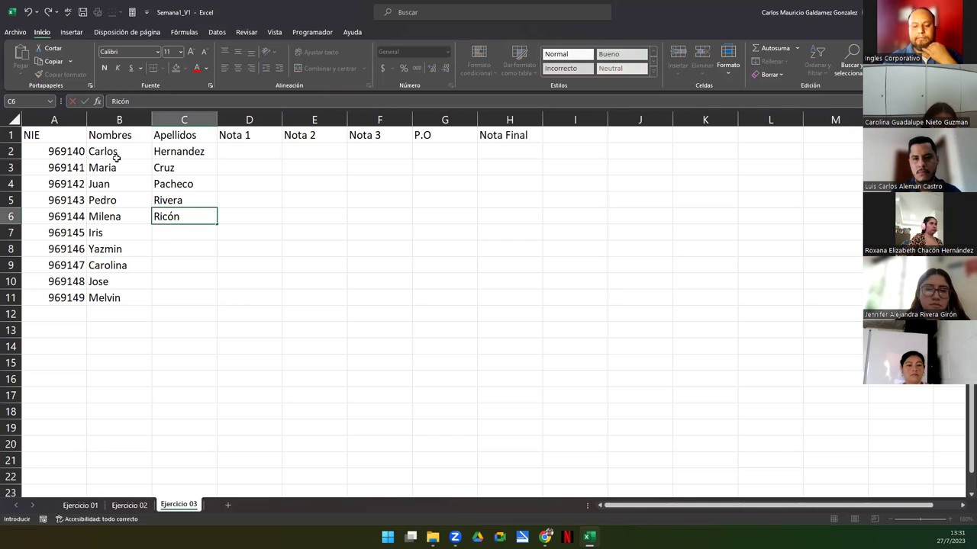
pyautogui.press('Return')
pyautogui.write('Martine')
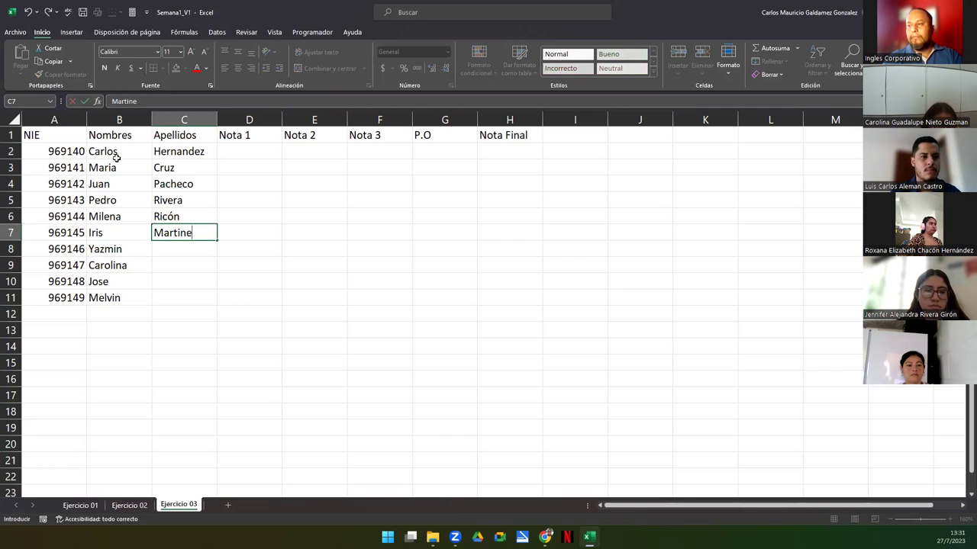
pyautogui.write('z')
pyautogui.press('Return')
pyautogui.write('Mojica')
pyautogui.press('Return')
# Enter the surname Araújo in C9, correcting typos along the way
pyautogui.write('Melg')
pyautogui.press('BackSpace')
pyautogui.press('BackSpace')
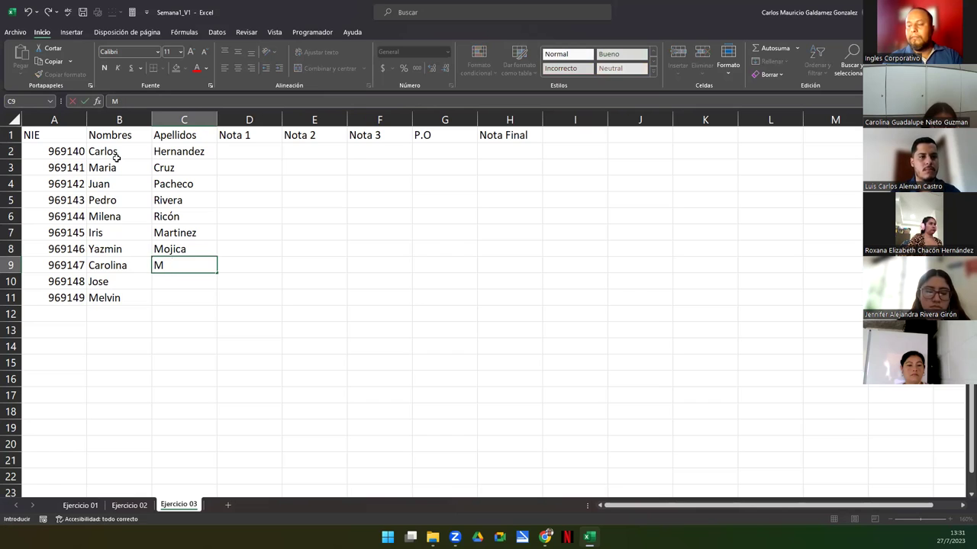
pyautogui.press('BackSpace')
pyautogui.write('Arau')
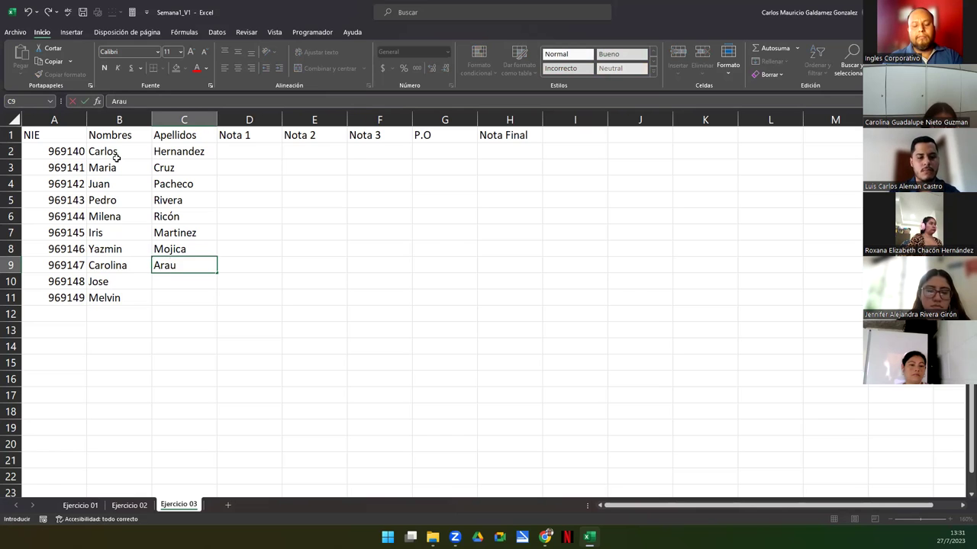
pyautogui.write('j')
pyautogui.press('BackSpace')
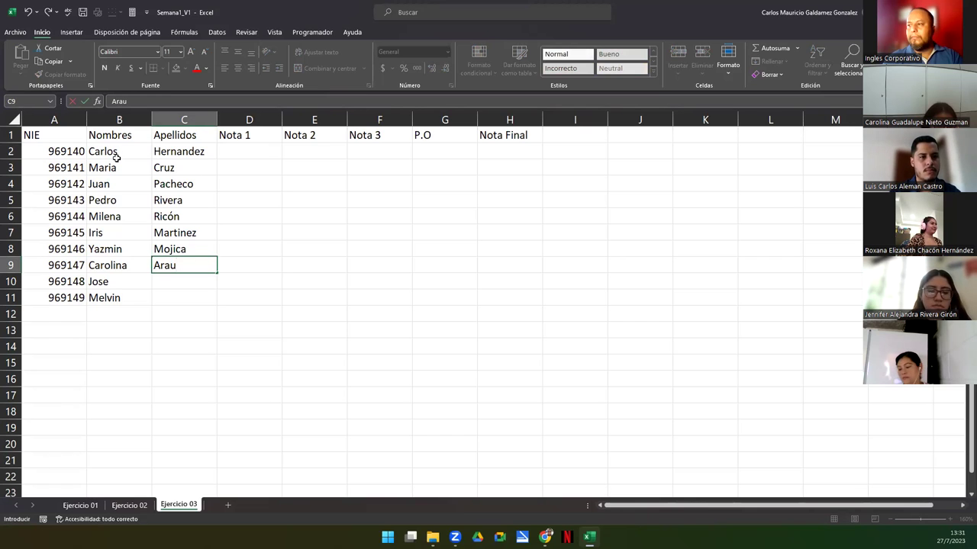
pyautogui.write('jo')
pyautogui.press('BackSpace')
pyautogui.press('BackSpace')
pyautogui.press('BackSpace')
pyautogui.press('BackSpace')
pyautogui.write('áu')
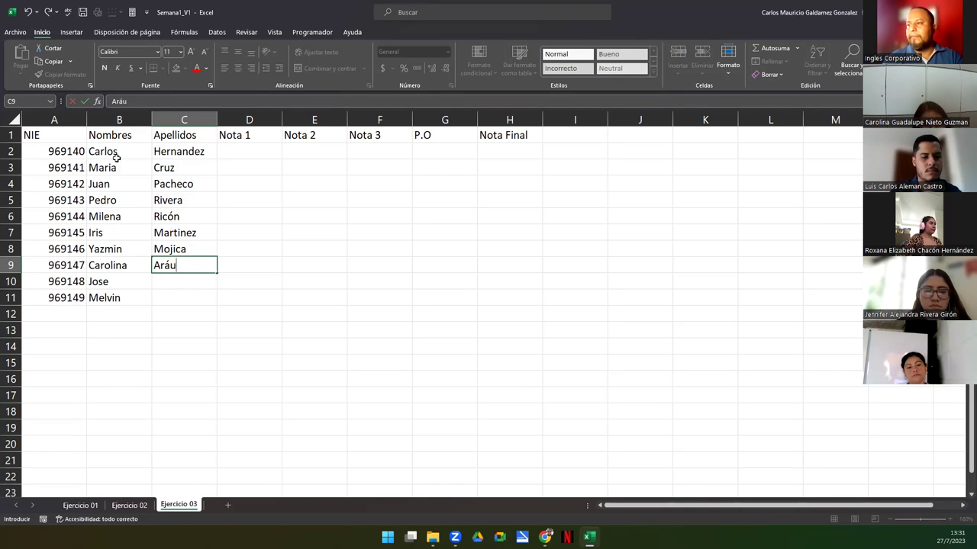
pyautogui.write('jo')
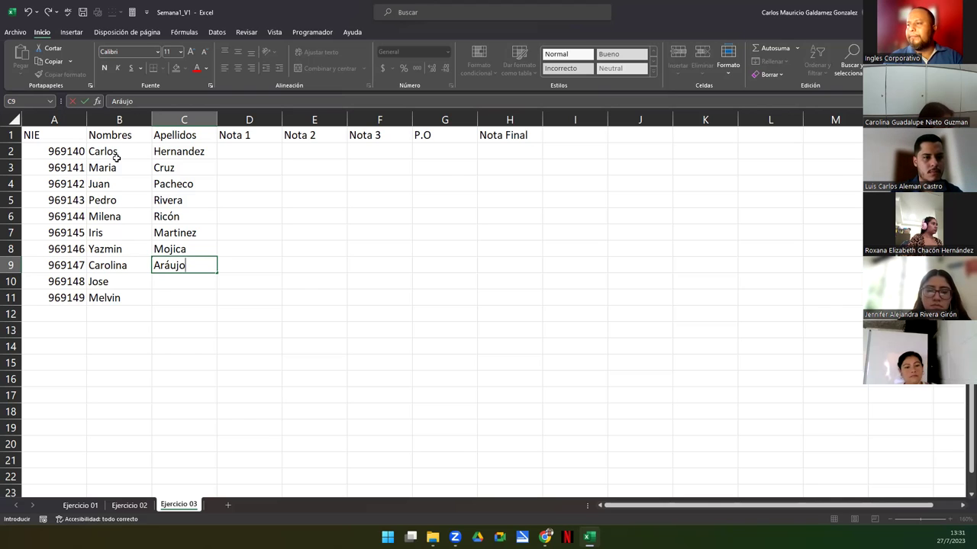
pyautogui.press('BackSpace')
pyautogui.press('BackSpace')
pyautogui.press('BackSpace')
pyautogui.press('BackSpace')
pyautogui.press('BackSpace')
pyautogui.write('aú')
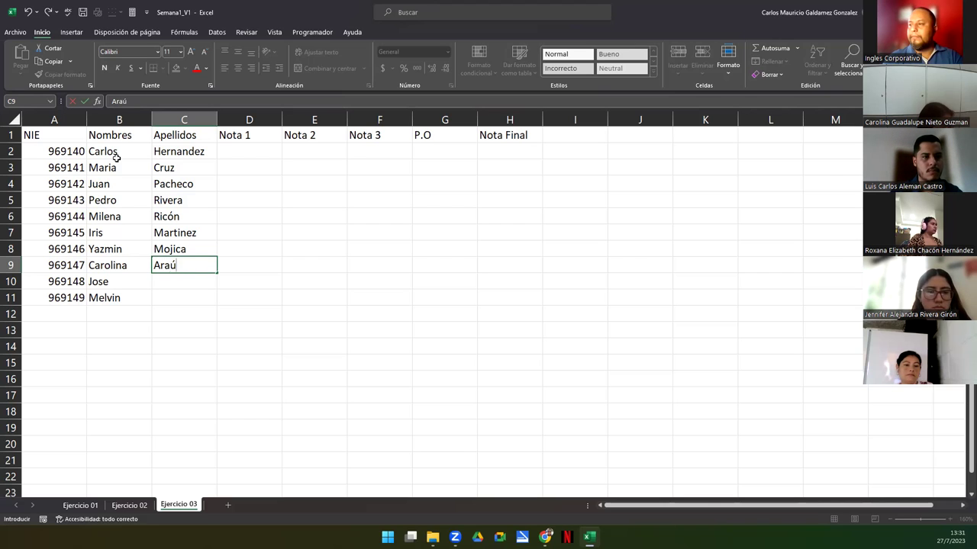
pyautogui.press('Return')
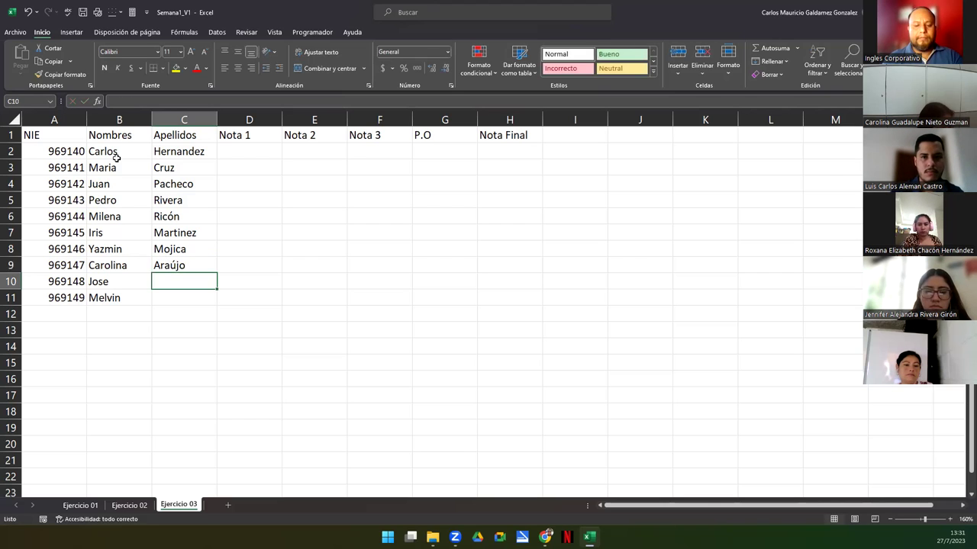
# Enter the last two surnames, Beltran and Castillo
pyautogui.write('Beltran')
pyautogui.press('Return')
pyautogui.write('Cas')
pyautogui.press('Return')
# Correct Beltran to Beltrán with an accented á
pyautogui.press('Up')
pyautogui.press('Up')
pyautogui.press('F2')
pyautogui.press('Delete')
pyautogui.write('á')
pyautogui.press('Return')
# Correct Martinez in C7 to Martínez with an accented í
pyautogui.press('Up')
pyautogui.press('Up')
pyautogui.press('Up')
pyautogui.press('Up')
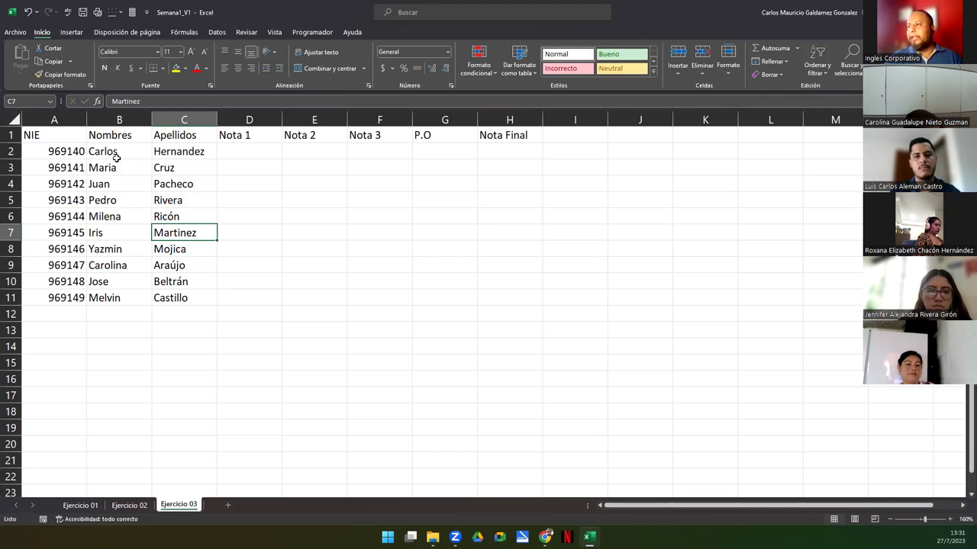
pyautogui.press('F2')
pyautogui.press('Left')
pyautogui.press('Left')
pyautogui.press('Left')
pyautogui.press('BackSpace')
pyautogui.write('í')
pyautogui.press('Tab')
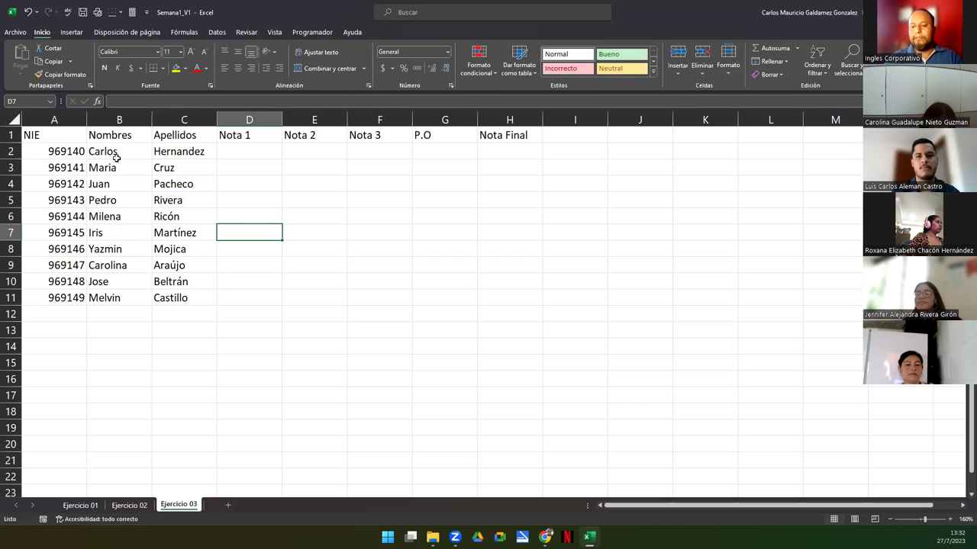
pyautogui.press('Up')
pyautogui.press('Up')
pyautogui.press('Up')
pyautogui.press('Up')
pyautogui.press('Up')
pyautogui.press('Left')
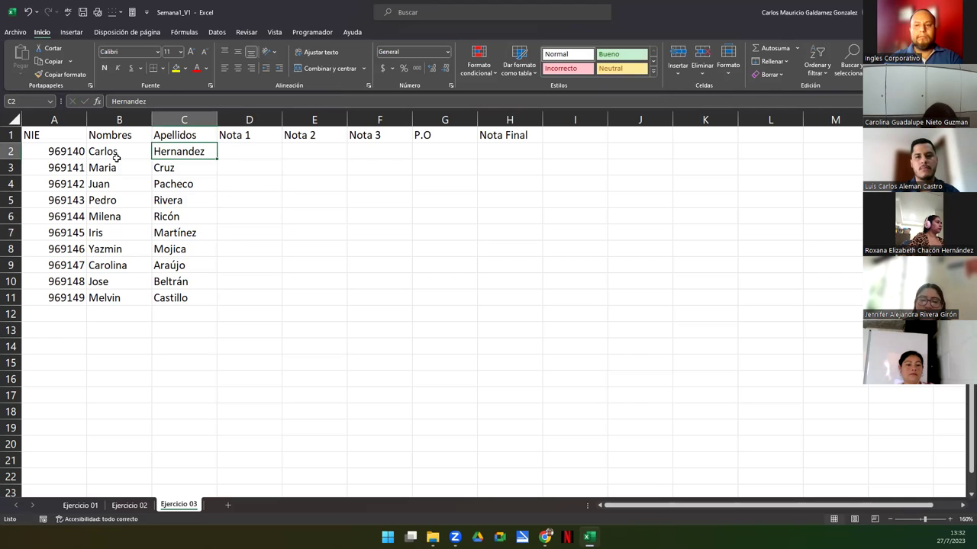
pyautogui.press('F2')
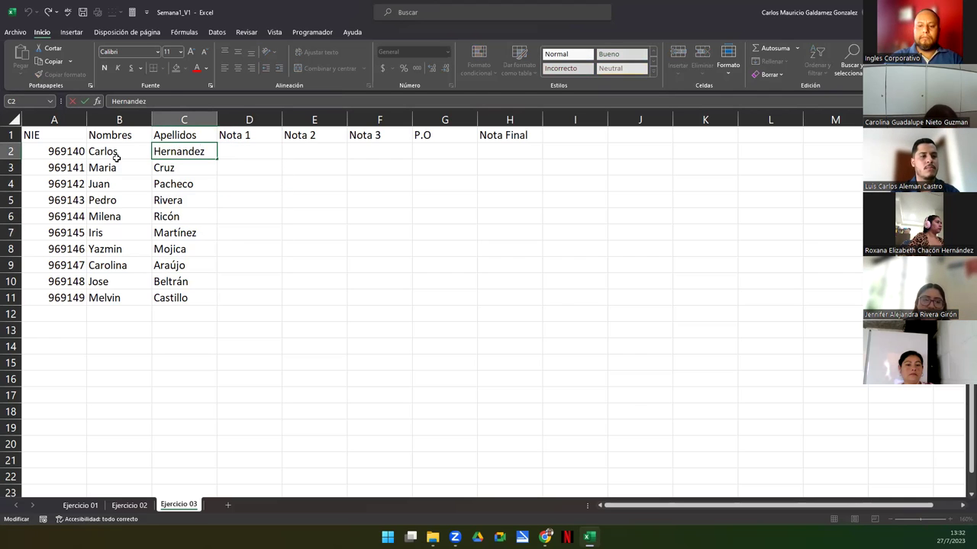
pyautogui.press('BackSpace')
pyautogui.click(116, 158)
pyautogui.write('á')
pyautogui.press('Right')
pyautogui.hotkey('ctrl', 'z')
pyautogui.press('Right')
pyautogui.press('F2')
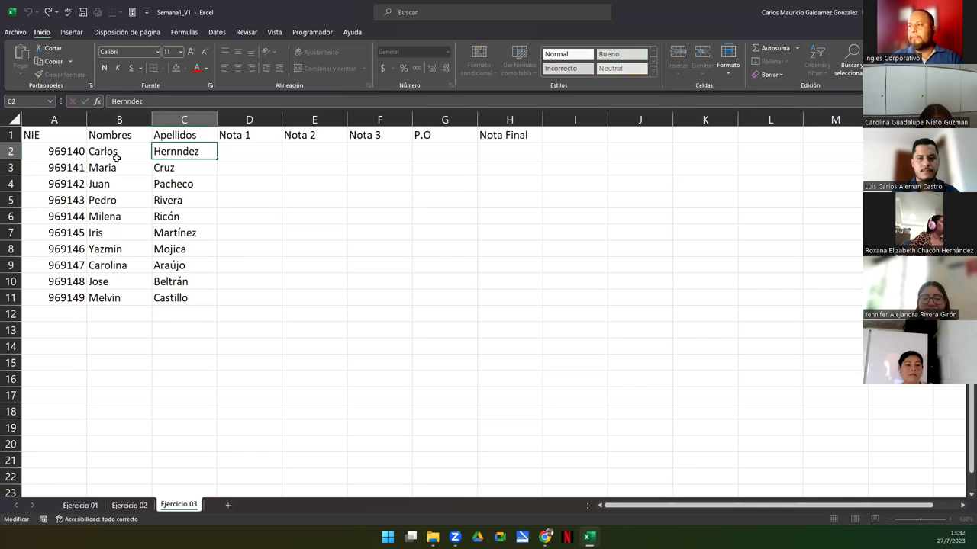
pyautogui.write('á')
pyautogui.press('Tab')
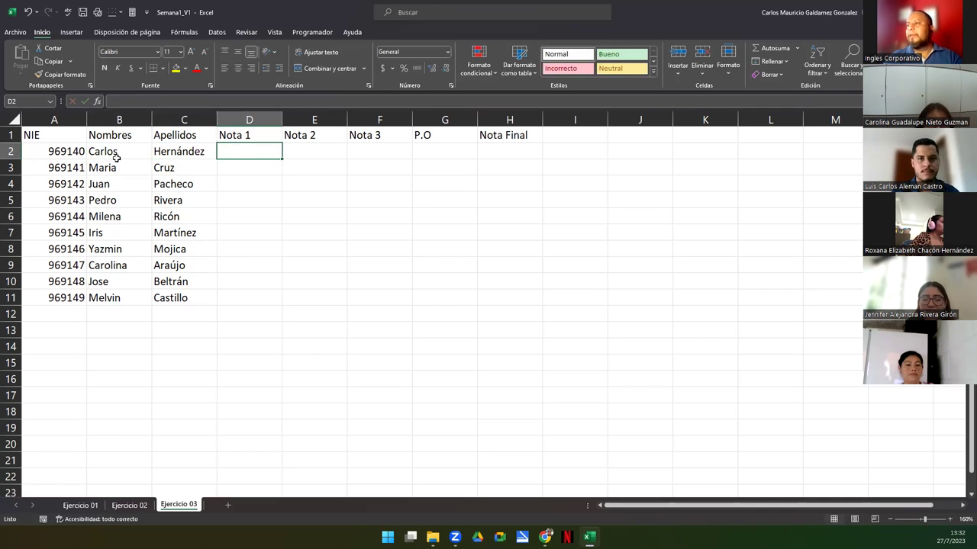
# Check the entries Carlos, Ricón and Hernández in the table
pyautogui.click(117, 158)
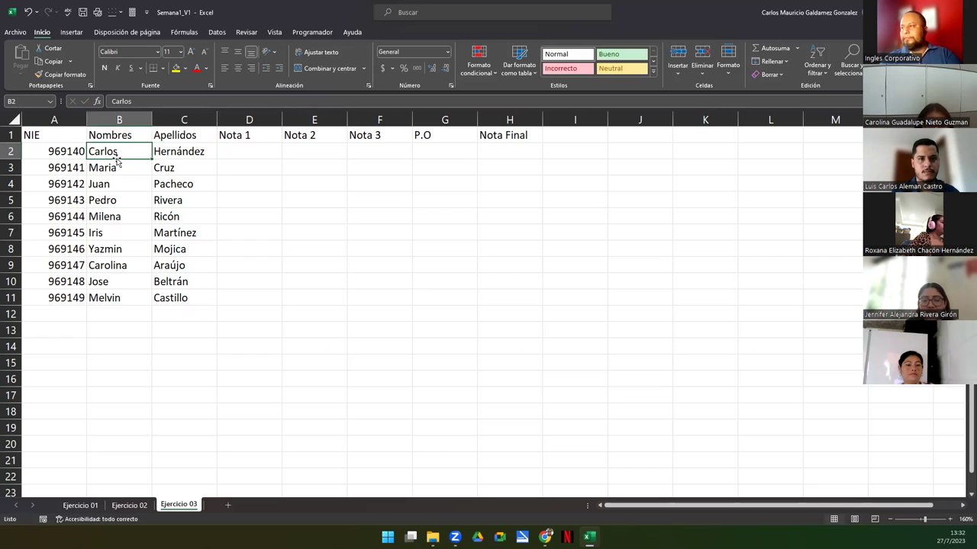
pyautogui.press('Right')
pyautogui.press('Right')
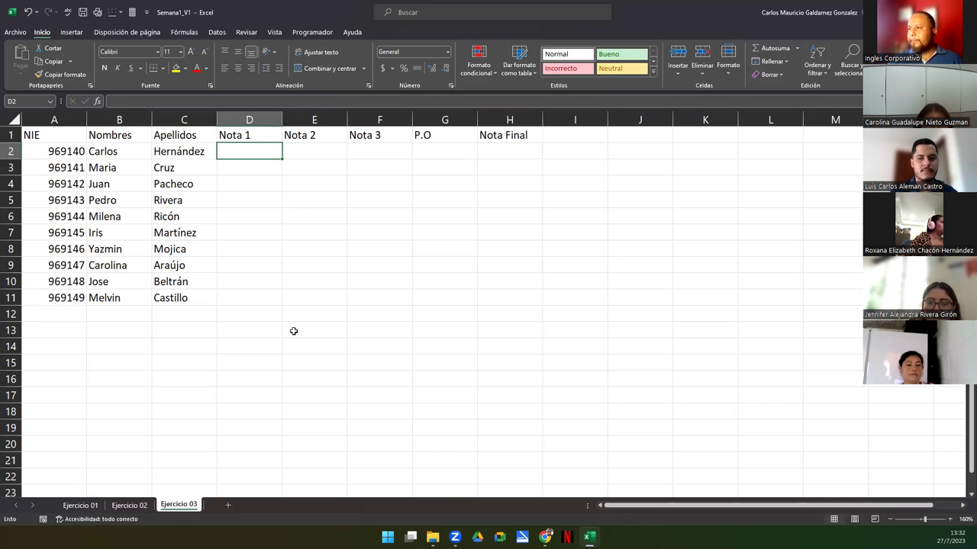
pyautogui.click(162, 214)
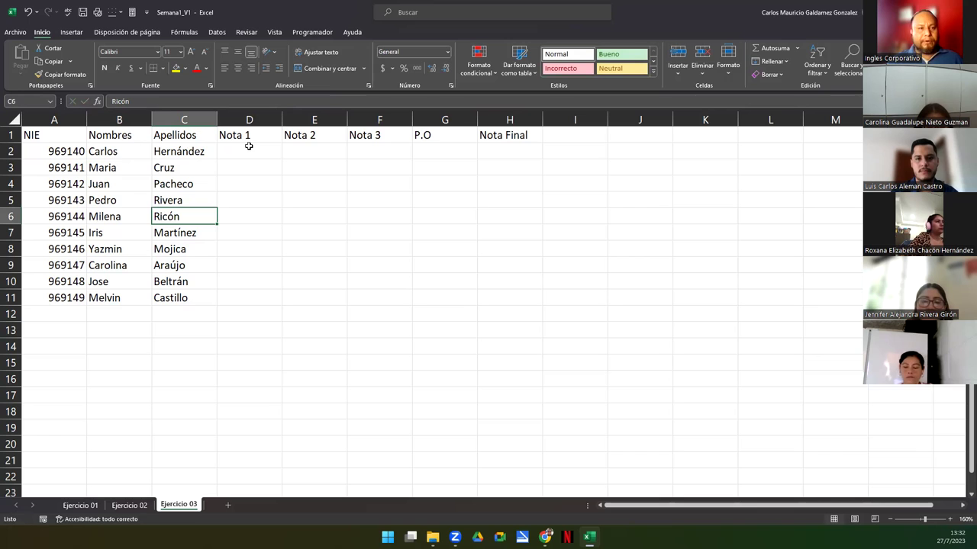
pyautogui.click(178, 152)
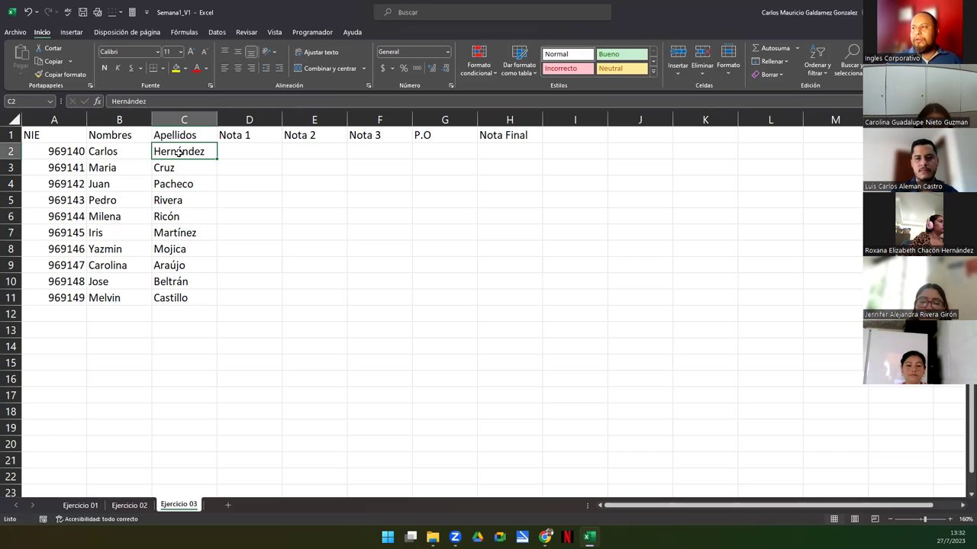
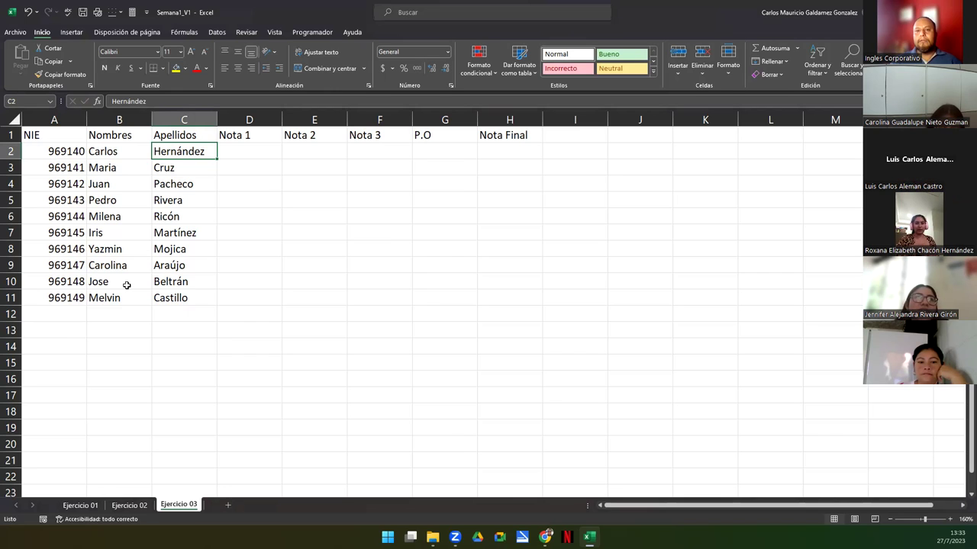
# Select the NIE values in A2:A11 to compare them against the reference grades-table picture
pyautogui.click(64, 152)
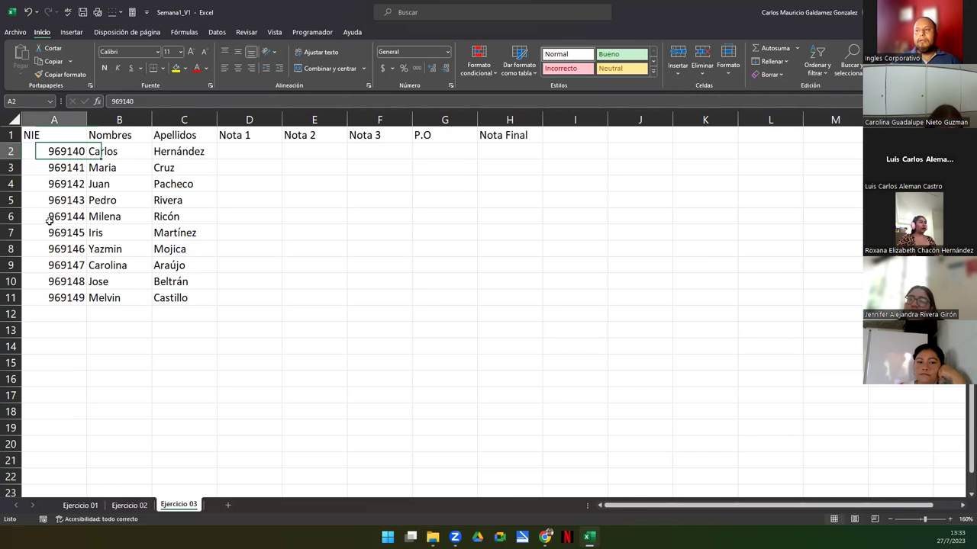
pyautogui.moveTo(49, 219); pyautogui.dragTo(49, 290)
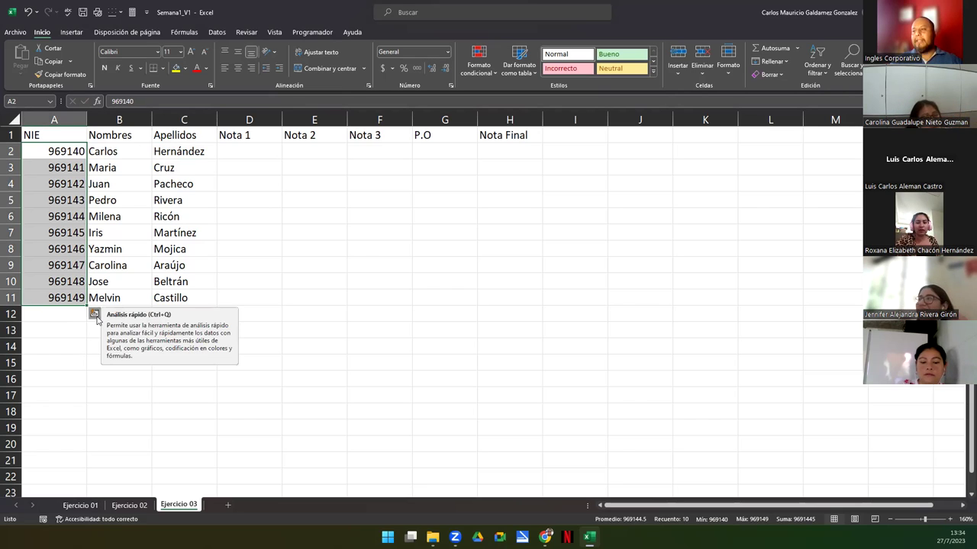
pyautogui.click(55, 296)
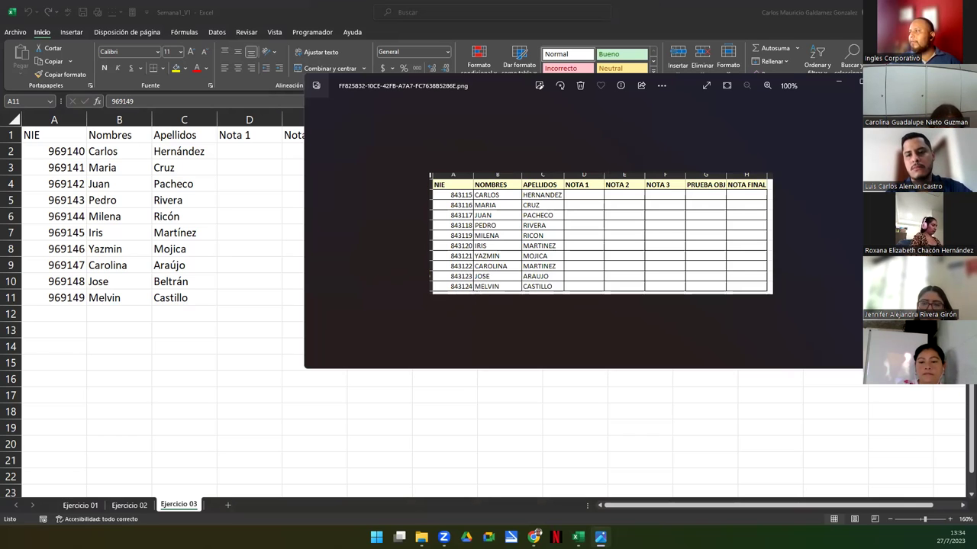
# Close the reference picture and enter the heading 'Concepto' in I1, beside Nota Final
pyautogui.click(883, 81)
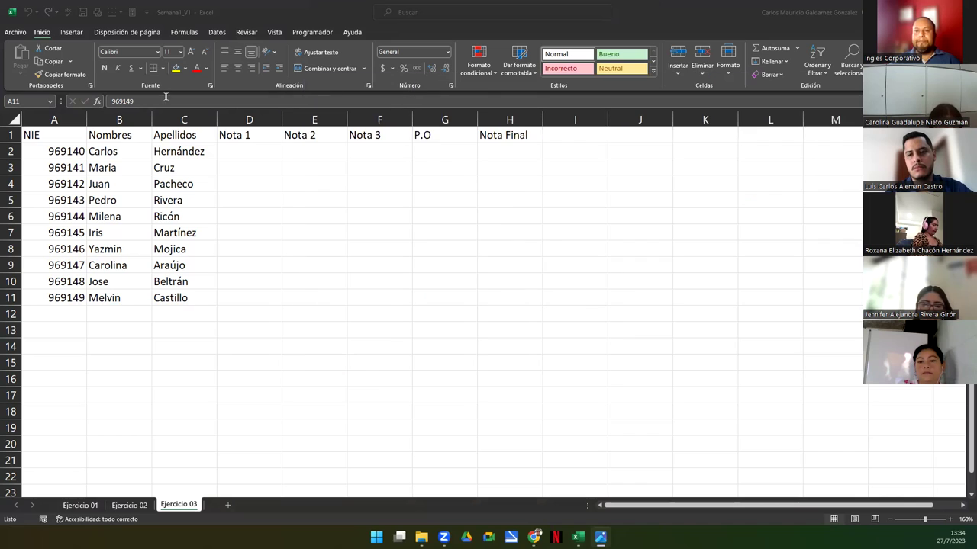
pyautogui.click(259, 151)
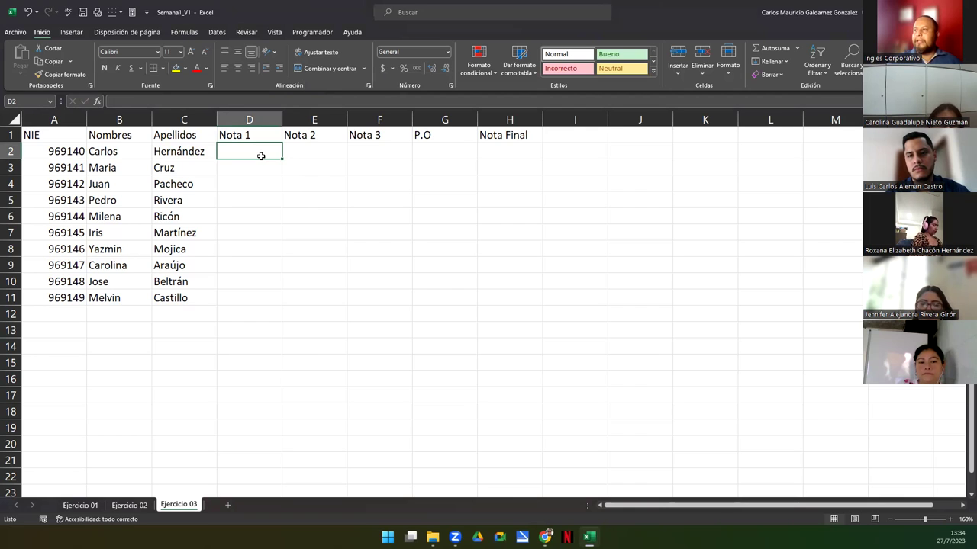
pyautogui.click(562, 137)
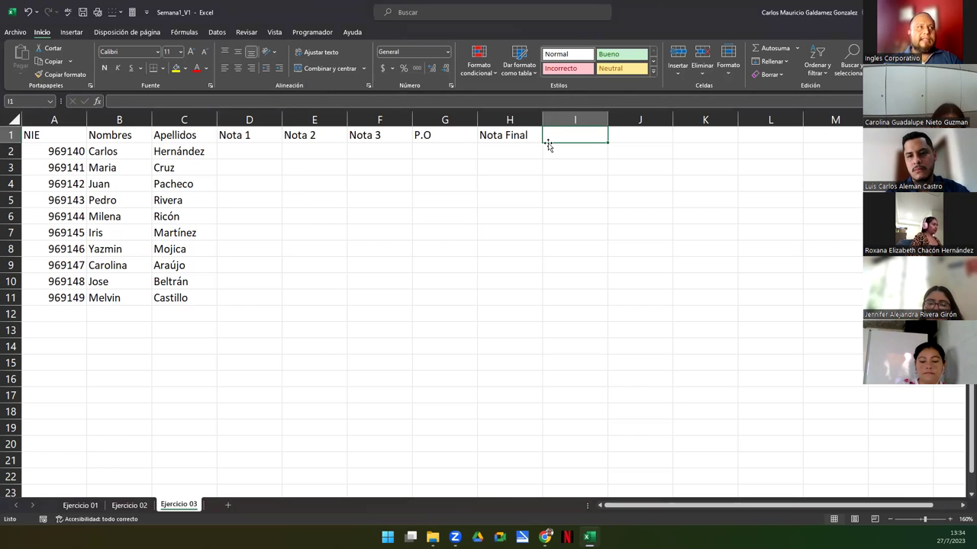
pyautogui.write('Concept')
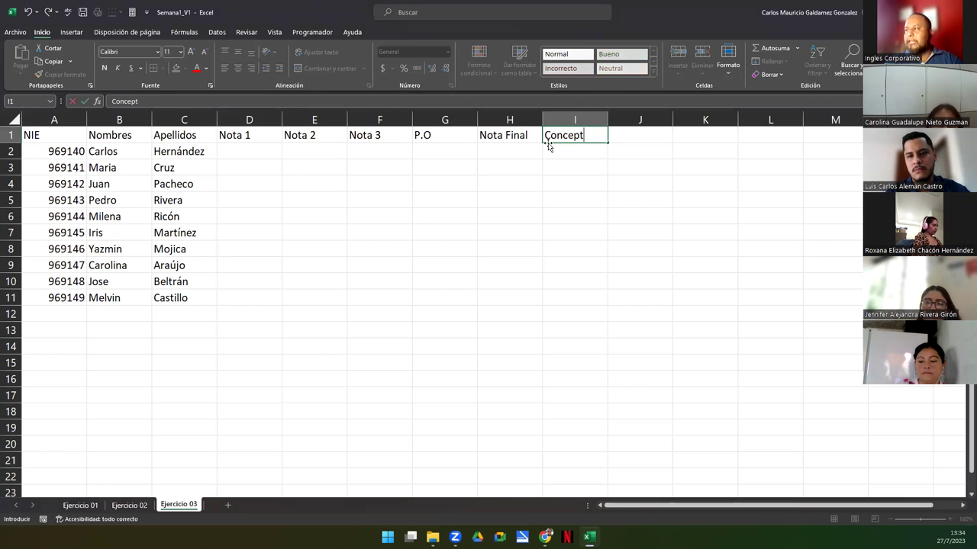
pyautogui.write('o')
pyautogui.press('Return')
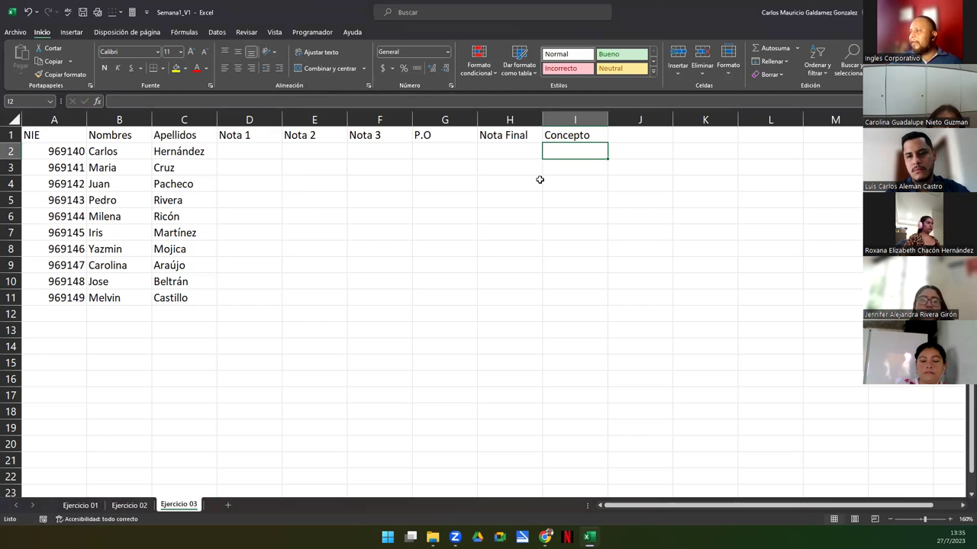
pyautogui.moveTo(703, 215); pyautogui.dragTo(772, 216)
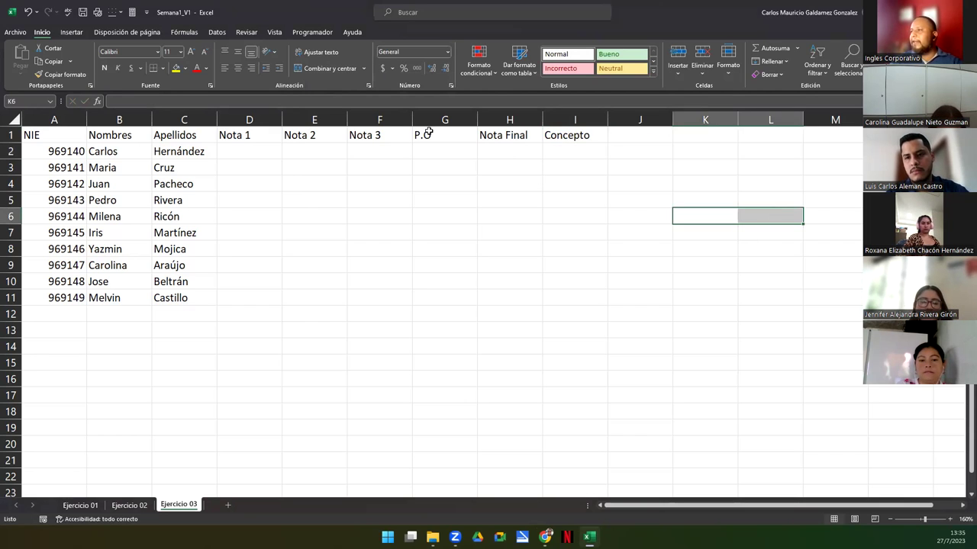
# Merge and center K6:L6 with the title 'Tabla de Conceptos'
pyautogui.click(339, 69)
pyautogui.write('Ta')
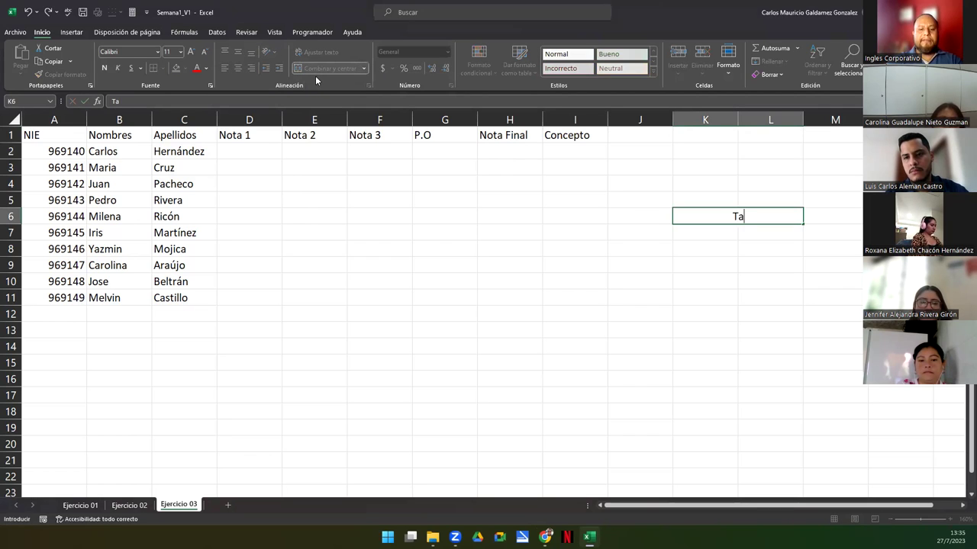
pyautogui.write('bla de Conceptos')
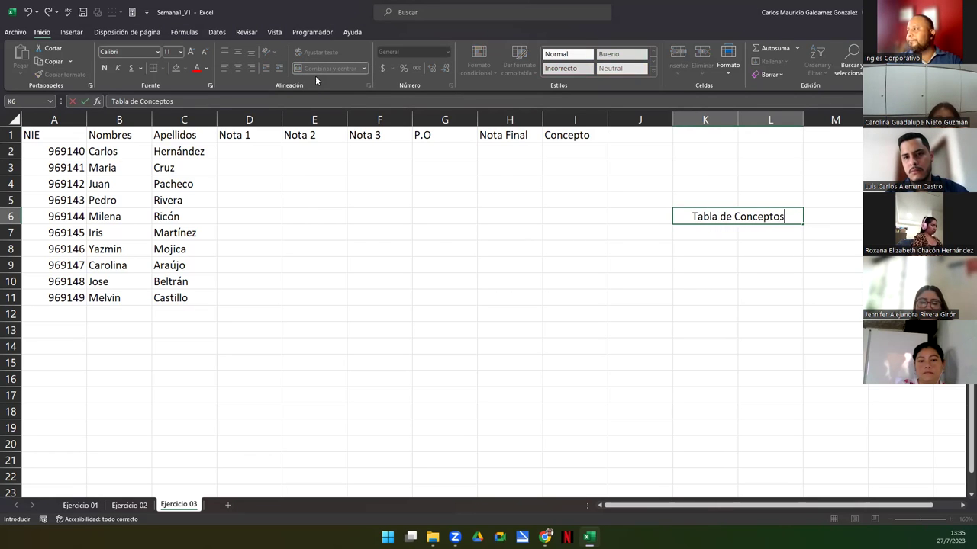
pyautogui.press('Return')
pyautogui.press('Down')
pyautogui.press('Down')
pyautogui.press('Down')
pyautogui.press('Down')
pyautogui.press('Up')
pyautogui.press('Up')
pyautogui.press('Up')
pyautogui.press('Up')
pyautogui.press('Up')
pyautogui.press('Down')
pyautogui.press('Right')
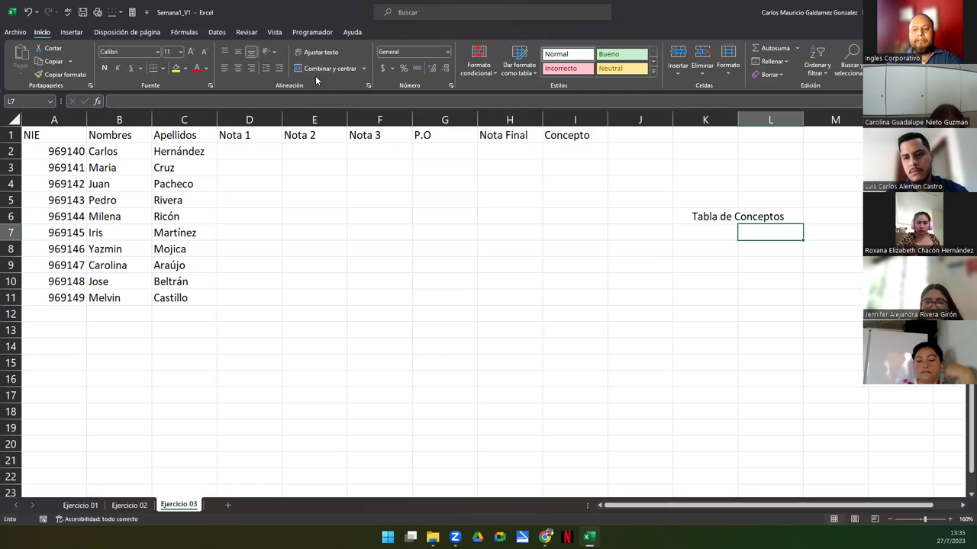
# Enter 9-10 in L7, switching its number format to General and then Número
pyautogui.write('9-10')
pyautogui.press('Left')
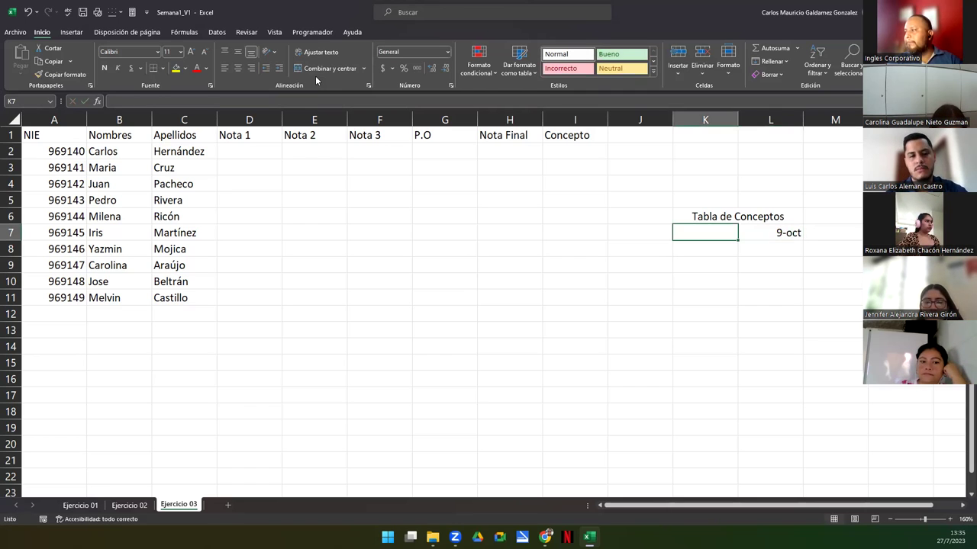
pyautogui.press('Right')
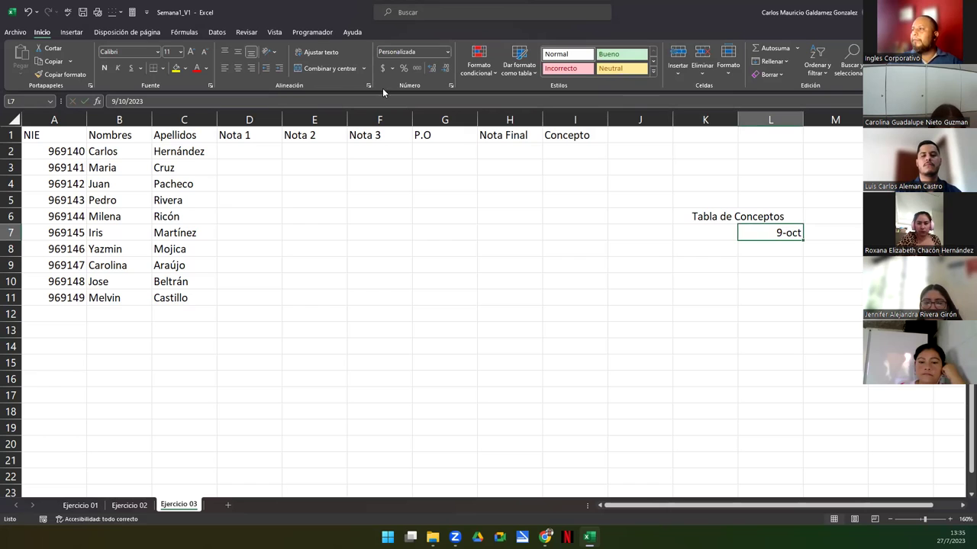
pyautogui.click(447, 52)
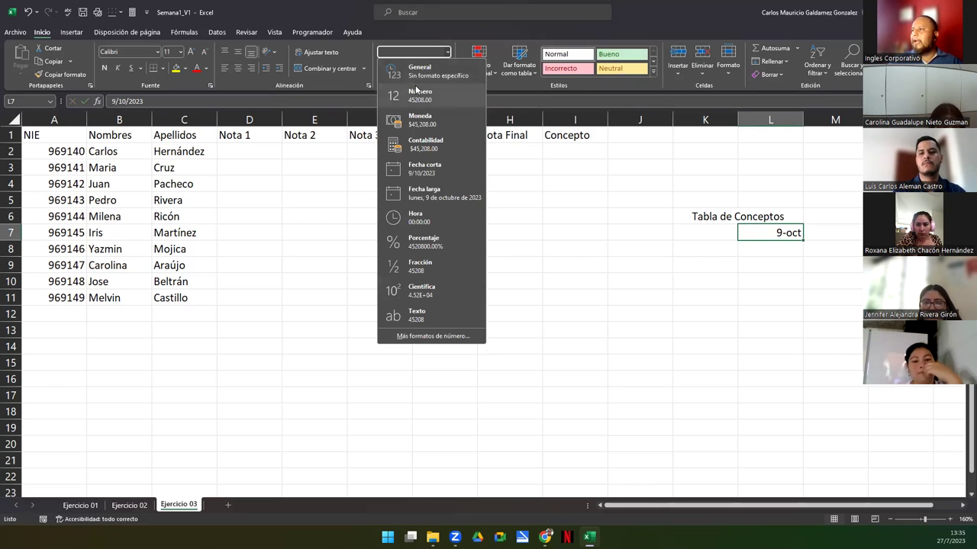
pyautogui.click(418, 71)
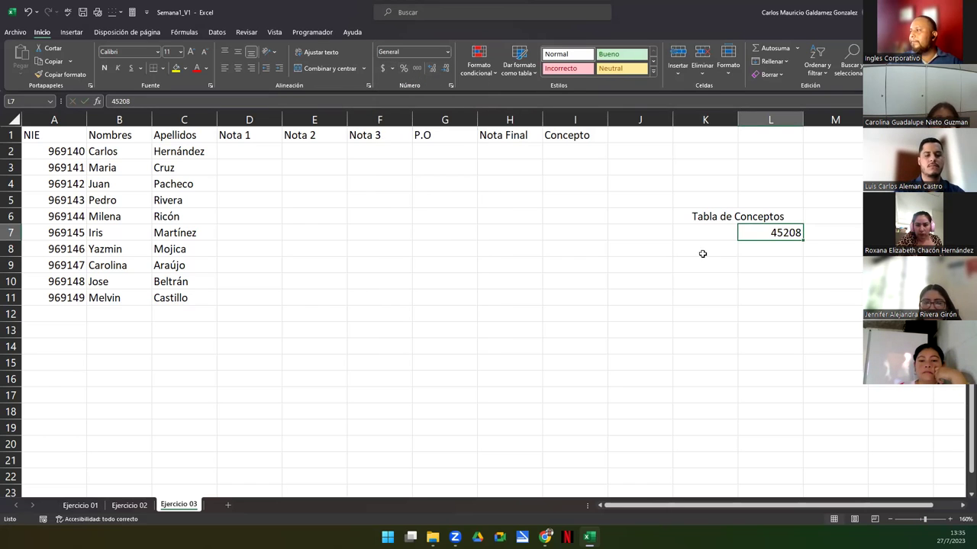
pyautogui.write('9-10')
pyautogui.press('Return')
pyautogui.click(754, 238)
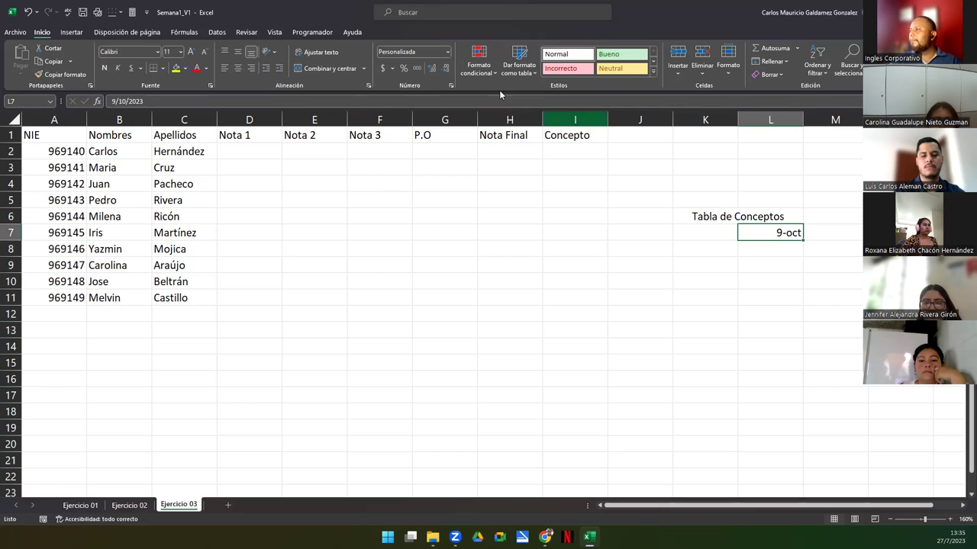
pyautogui.click(448, 51)
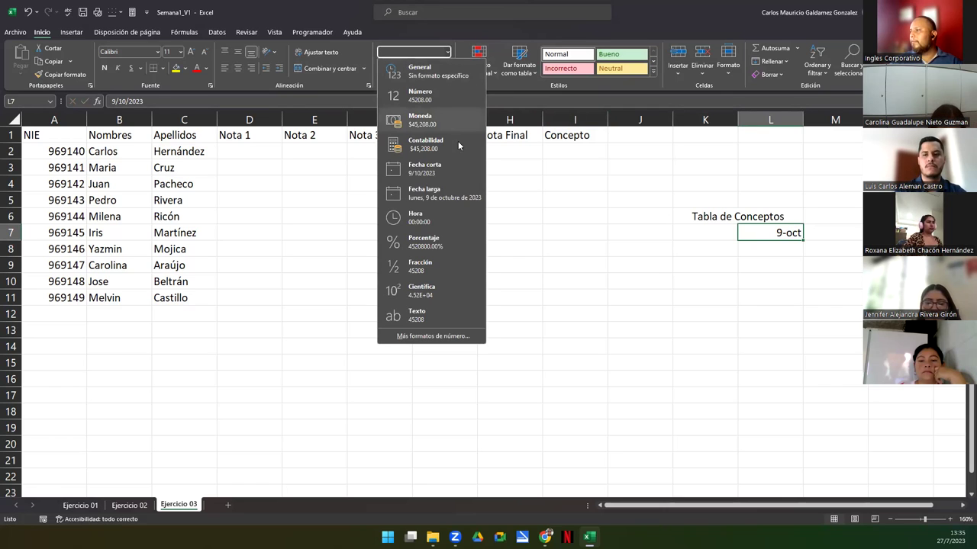
pyautogui.click(432, 96)
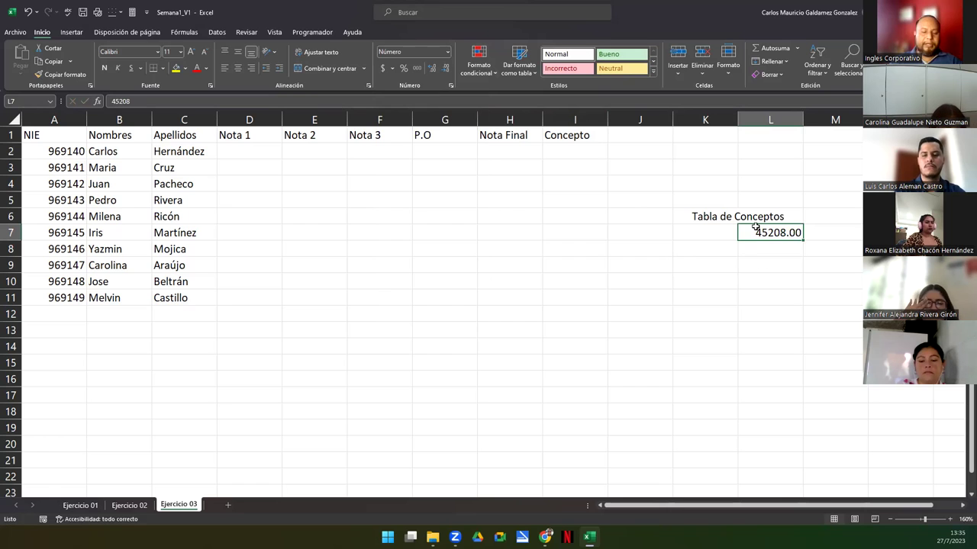
# Fill row 7 with E and 9 y 10, and row 8 with MB and 7 y 8
pyautogui.write('9 y 10')
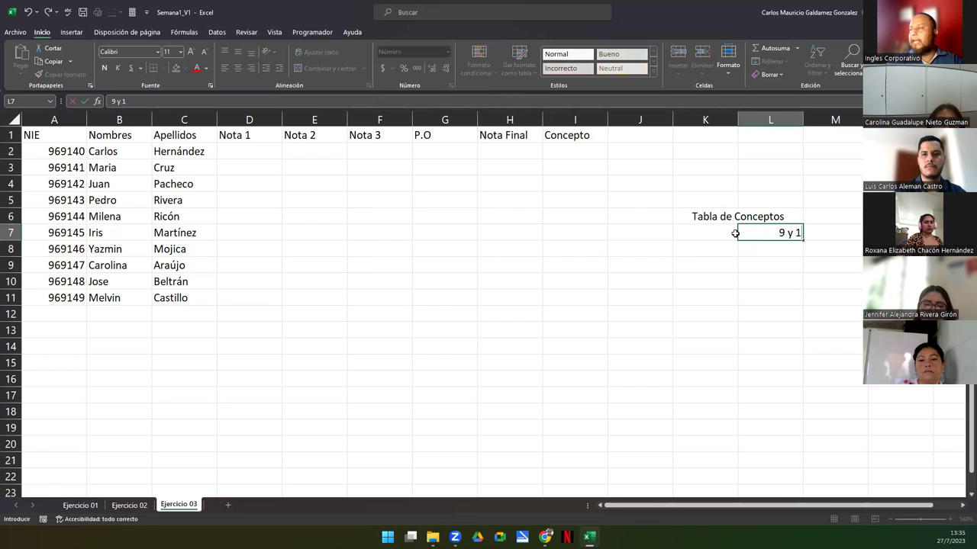
pyautogui.press('Return')
pyautogui.press('Up')
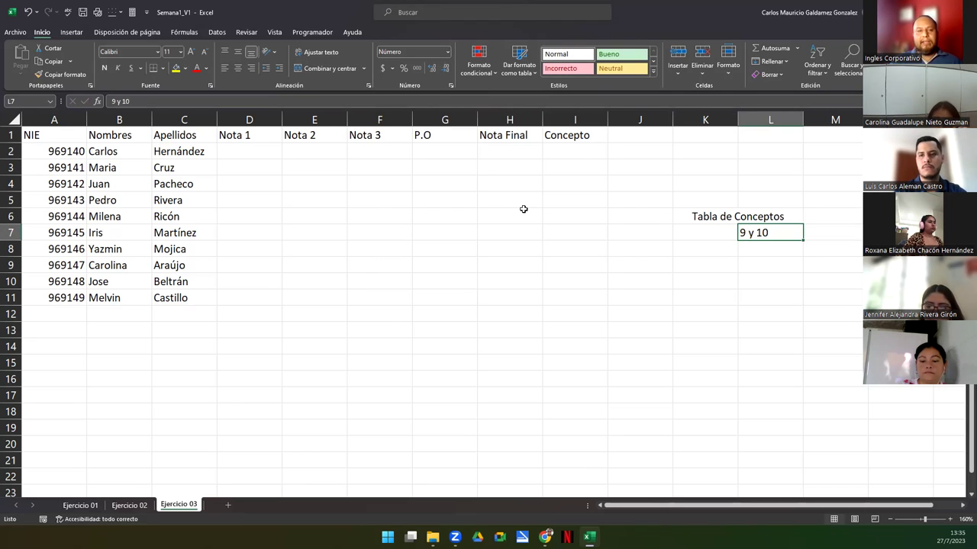
pyautogui.press('Left')
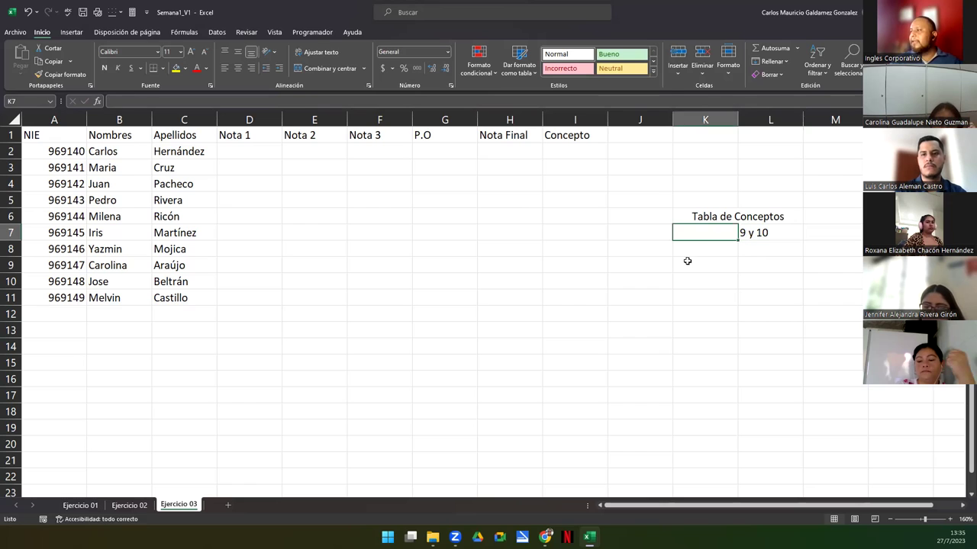
pyautogui.write('E')
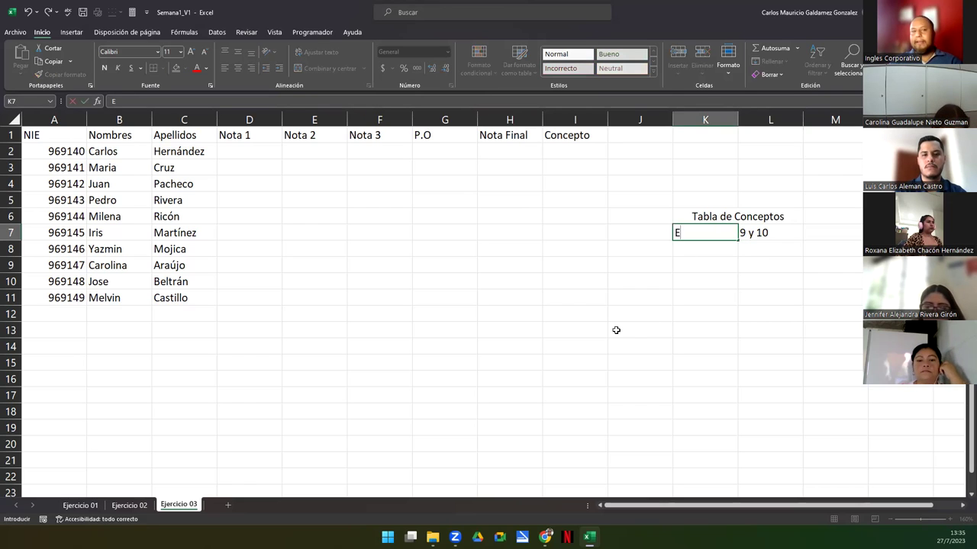
pyautogui.press('Return')
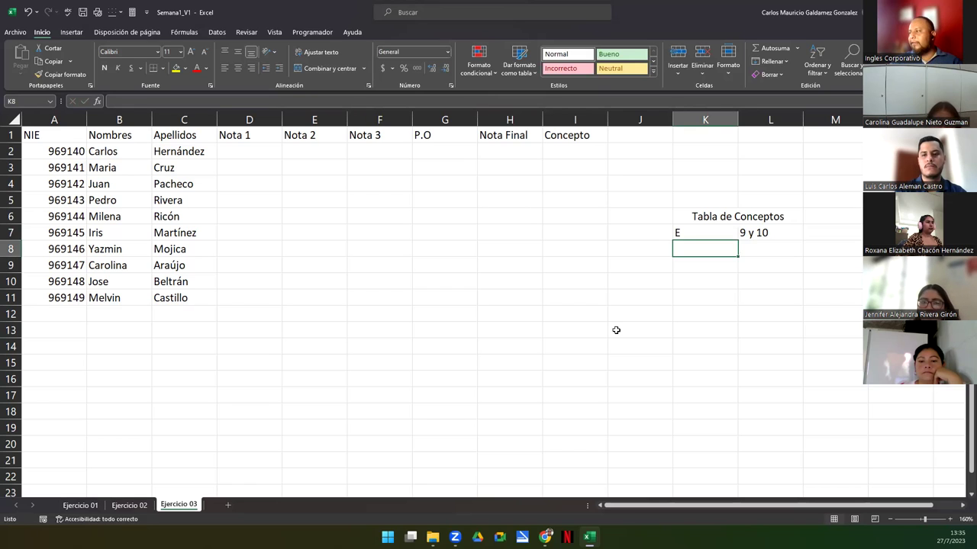
pyautogui.click(744, 253)
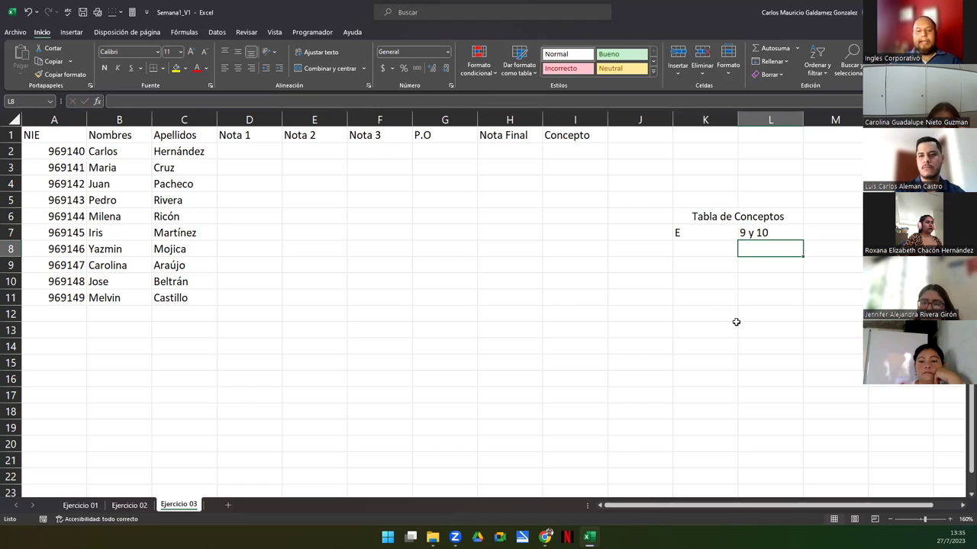
pyautogui.write('7 y 8')
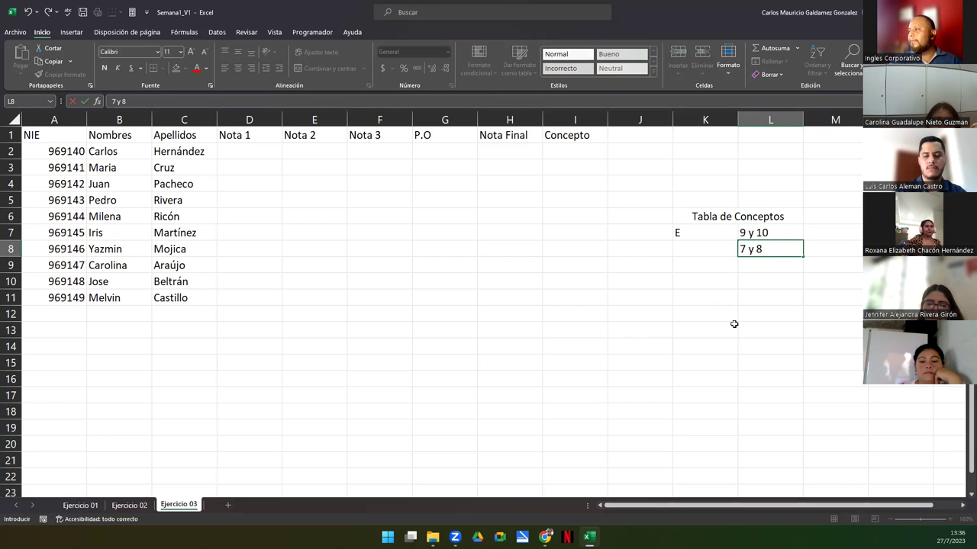
pyautogui.press('Left')
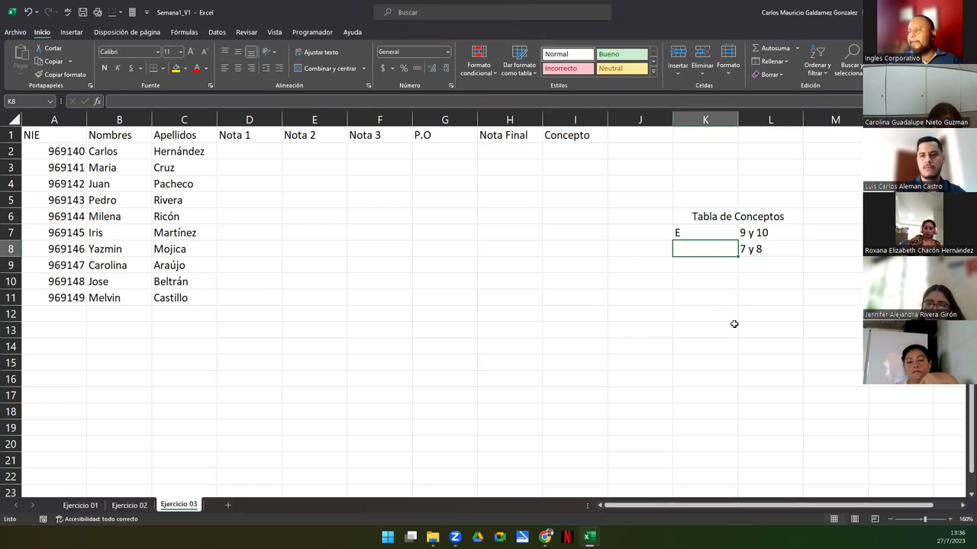
pyautogui.write('MB')
pyautogui.press('Return')
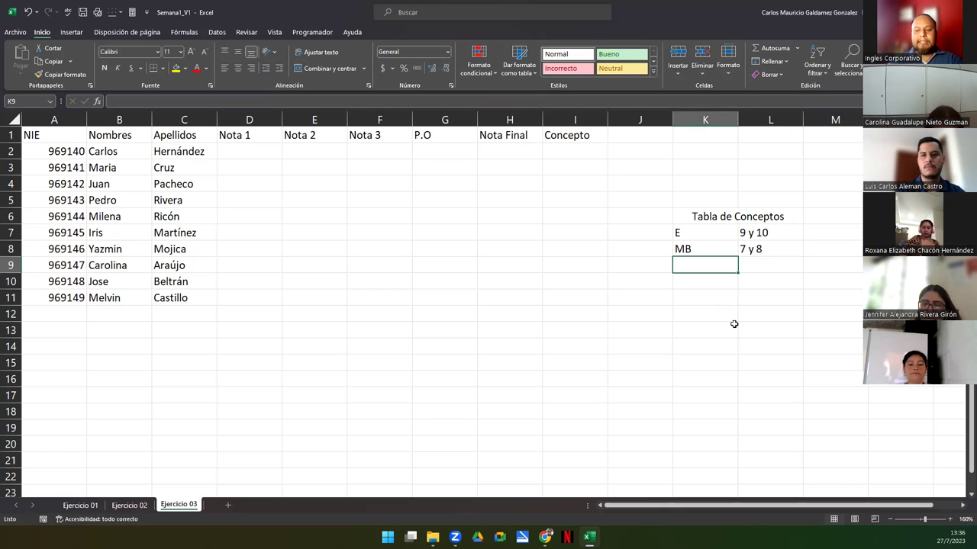
# Enter 5 y 6 in L9 and the label B in K9, correcting typos
pyautogui.write('5')
pyautogui.press('BackSpace')
pyautogui.press('BackSpace')
pyautogui.press('Escape')
pyautogui.press('Right')
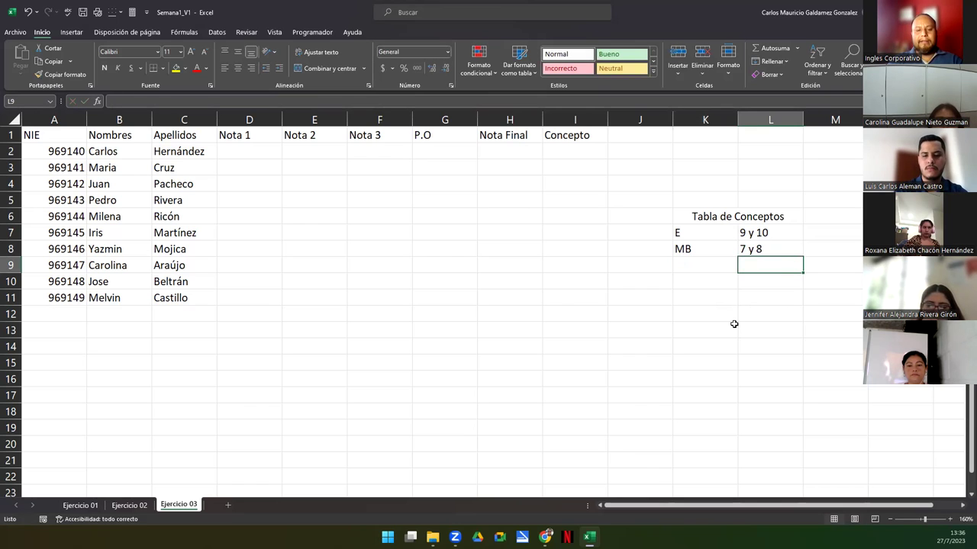
pyautogui.write('6')
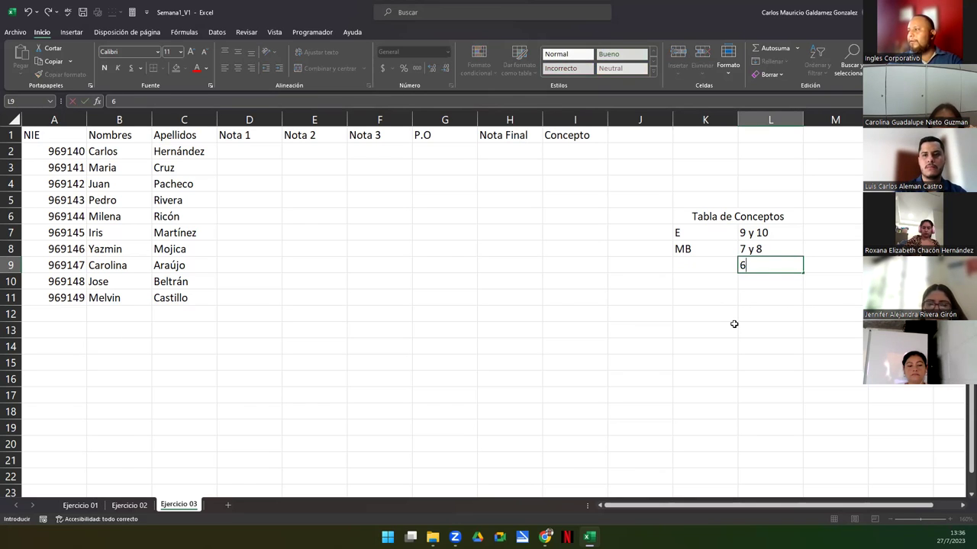
pyautogui.press('BackSpace')
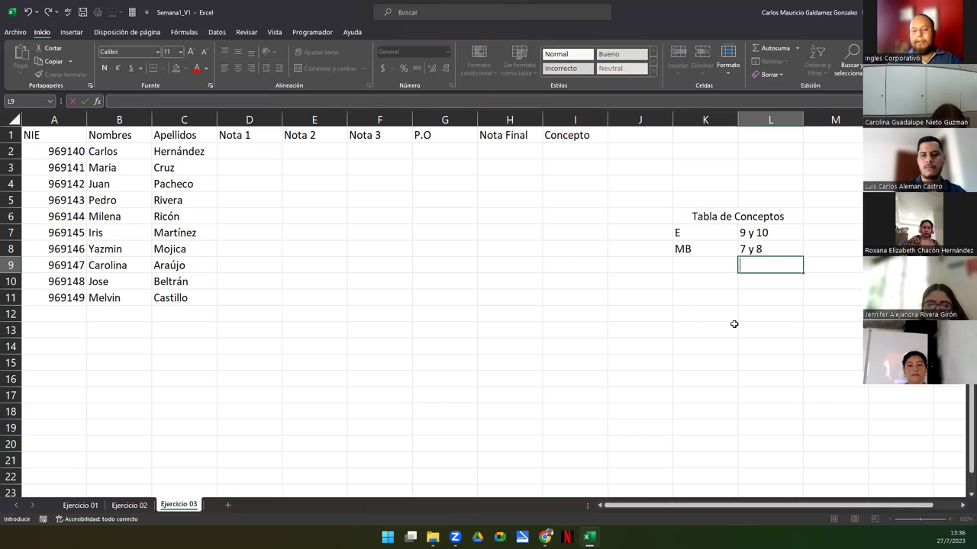
pyautogui.write('5-6')
pyautogui.press('BackSpace')
pyautogui.press('BackSpace')
pyautogui.write('y 6')
pyautogui.press('Return')
pyautogui.press('Left')
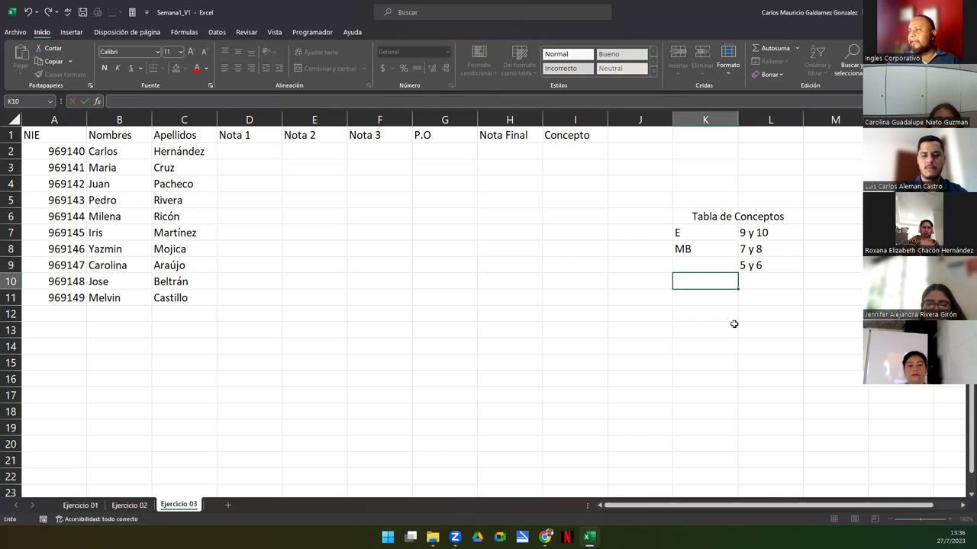
pyautogui.press('Up')
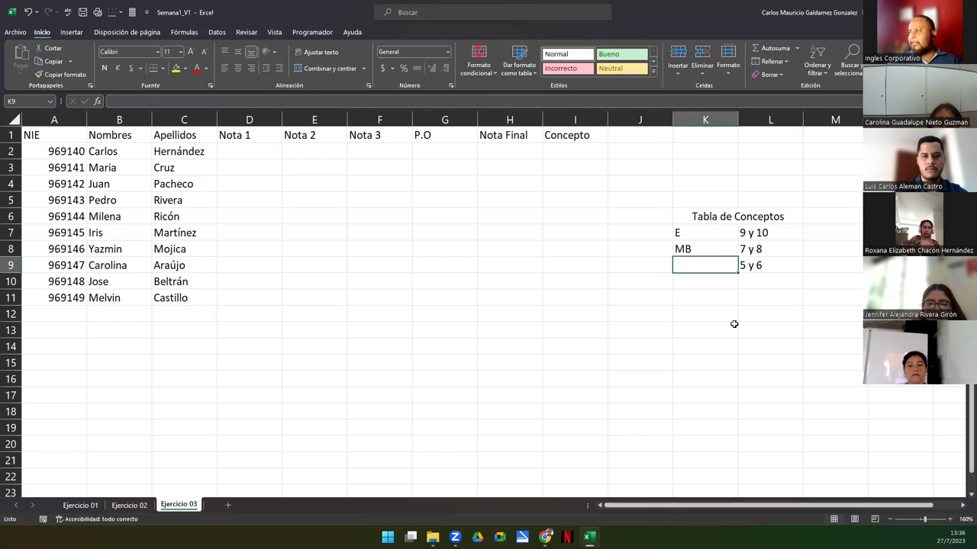
pyautogui.keyDown('shift'); pyautogui.click(735, 324); pyautogui.keyUp('shift')
pyautogui.write('B')
pyautogui.press('Return')
# Enter 3 y 4 in L10 and the label R in K10
pyautogui.press('Down')
pyautogui.press('Up')
pyautogui.press('Right')
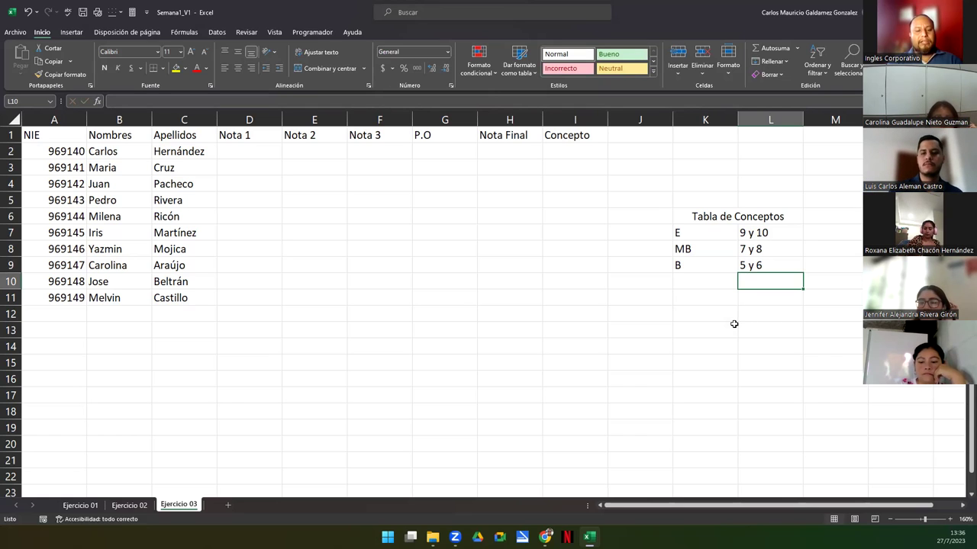
pyautogui.write('3-4')
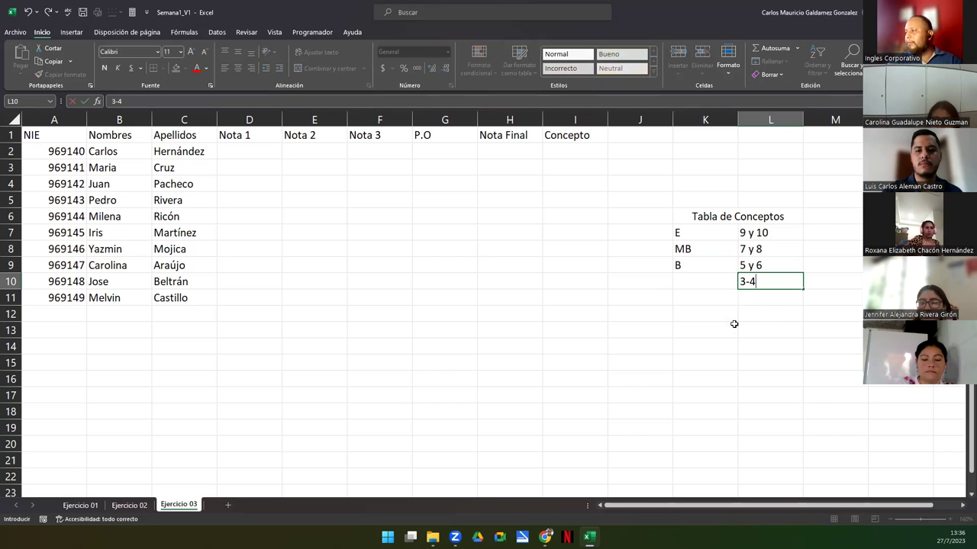
pyautogui.press('BackSpace')
pyautogui.press('BackSpace')
pyautogui.write('y 4')
pyautogui.press('Return')
pyautogui.press('Return')
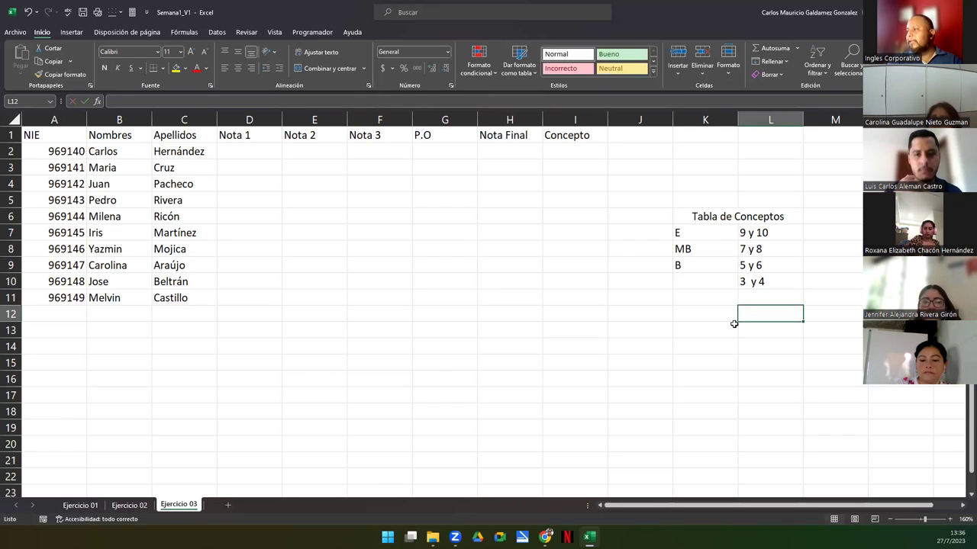
pyautogui.press('Left')
pyautogui.press('Up')
pyautogui.press('Up')
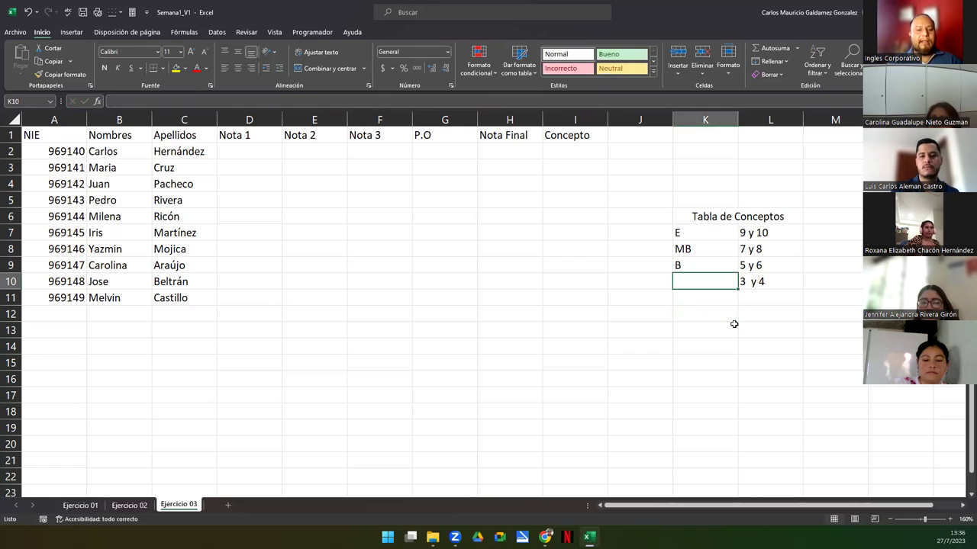
pyautogui.write('R')
pyautogui.press('Return')
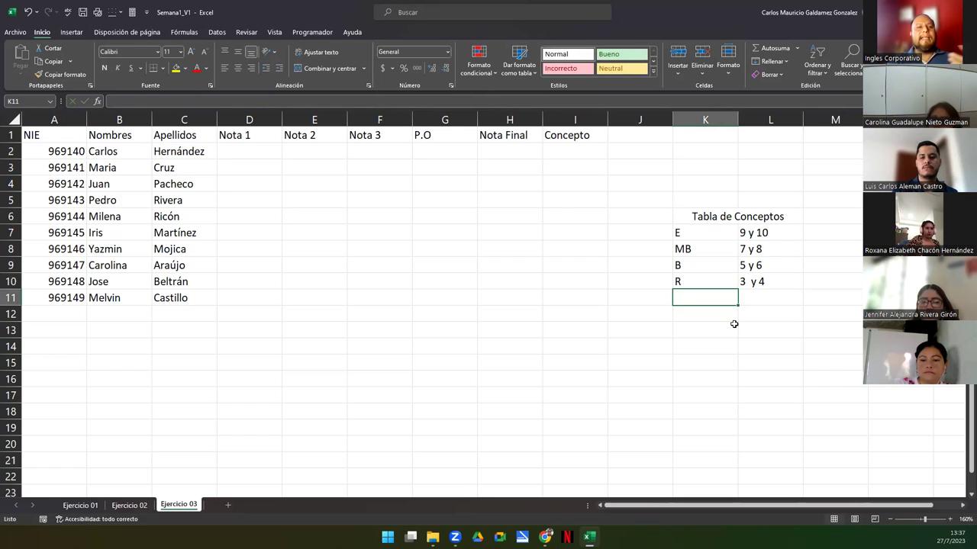
# Enter NM in K11 and edit L11 from 0-2 to 0 y 2
pyautogui.press('Right')
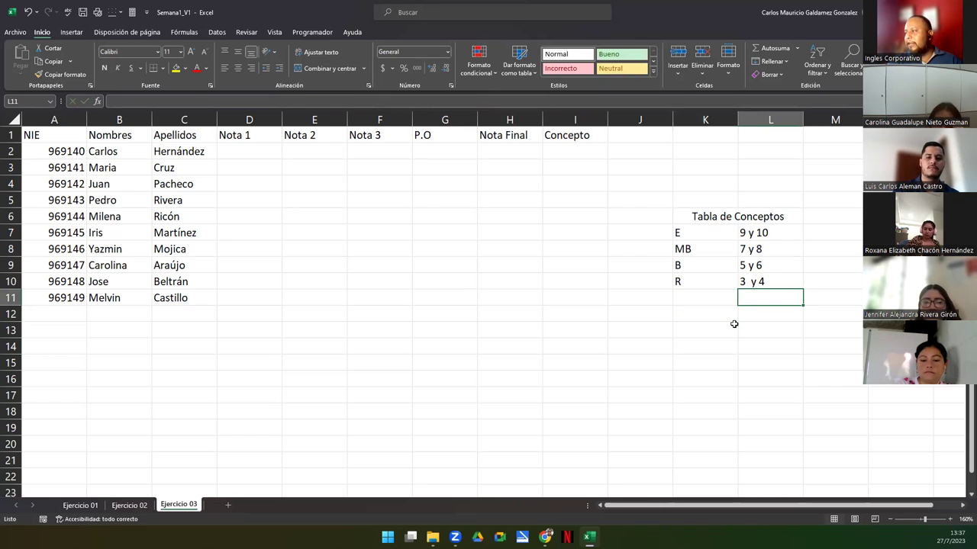
pyautogui.press('Up')
pyautogui.press('Up')
pyautogui.press('Up')
pyautogui.press('Up')
pyautogui.press('Down')
pyautogui.press('Down')
pyautogui.press('Down')
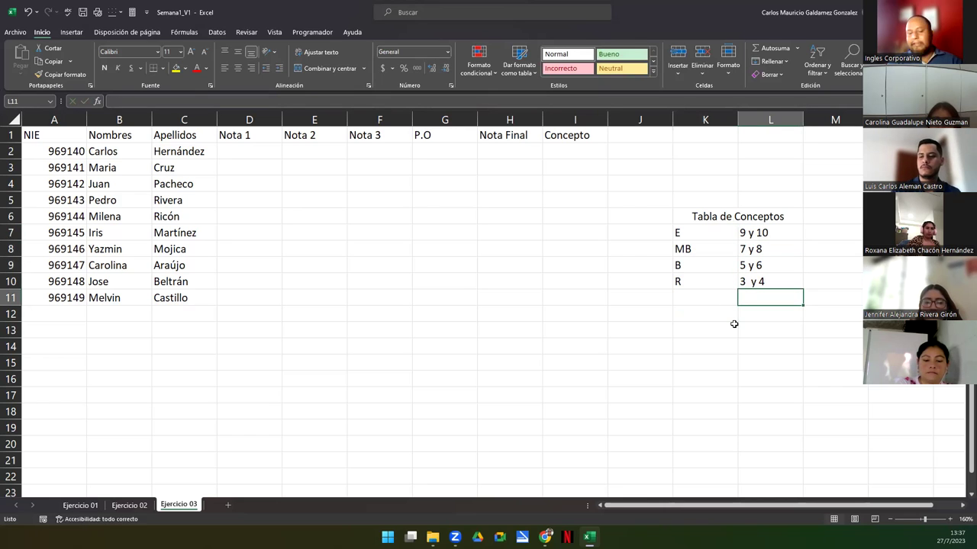
pyautogui.write('0-')
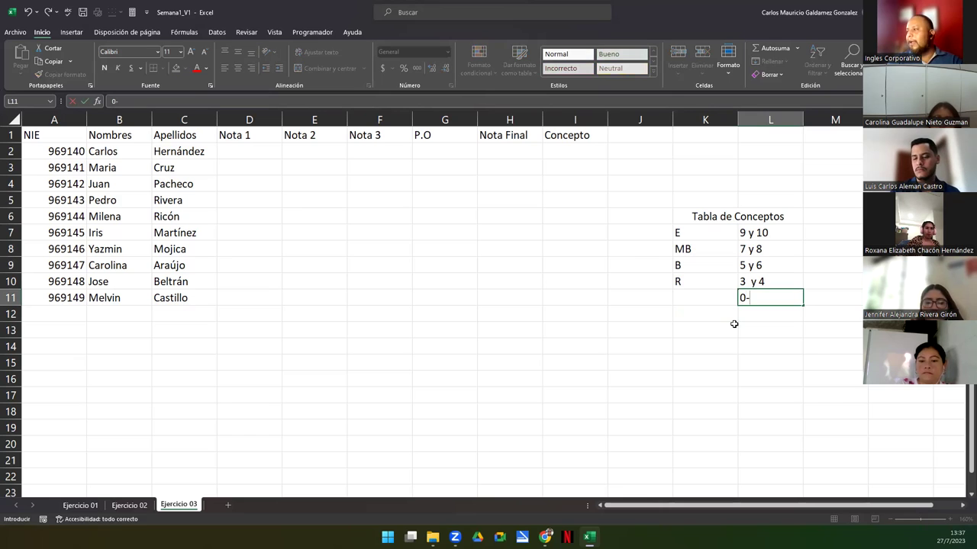
pyautogui.write('2')
pyautogui.press('Return')
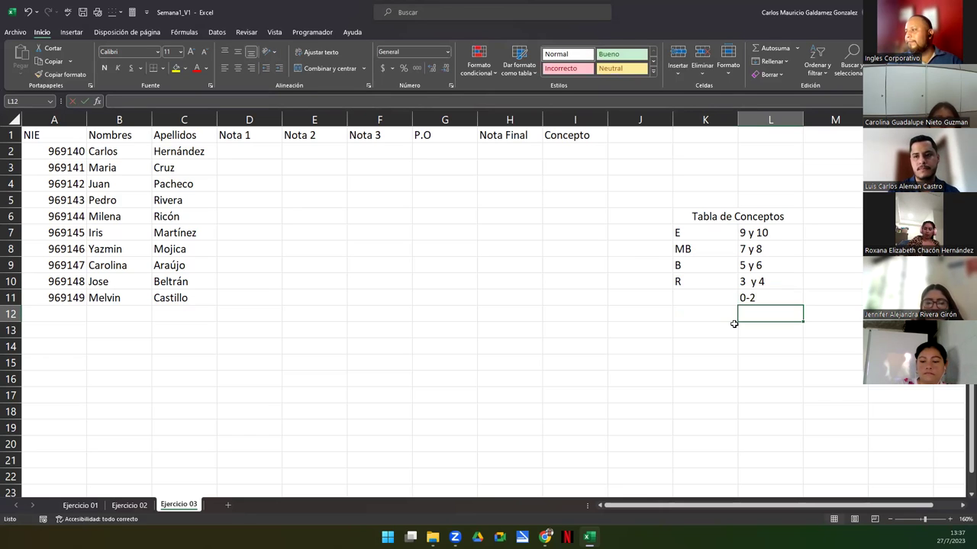
pyautogui.press('Left')
pyautogui.press('Up')
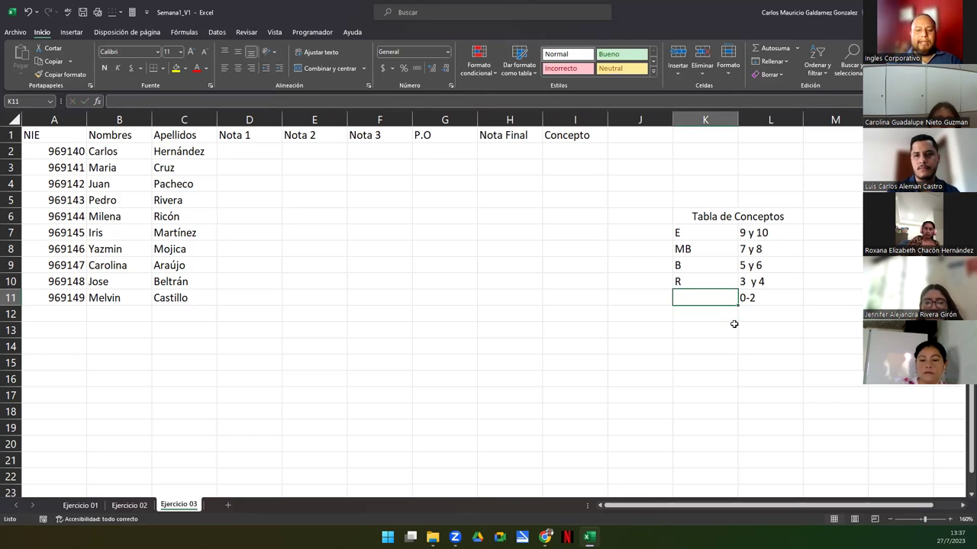
pyautogui.write('NM')
pyautogui.press('Right')
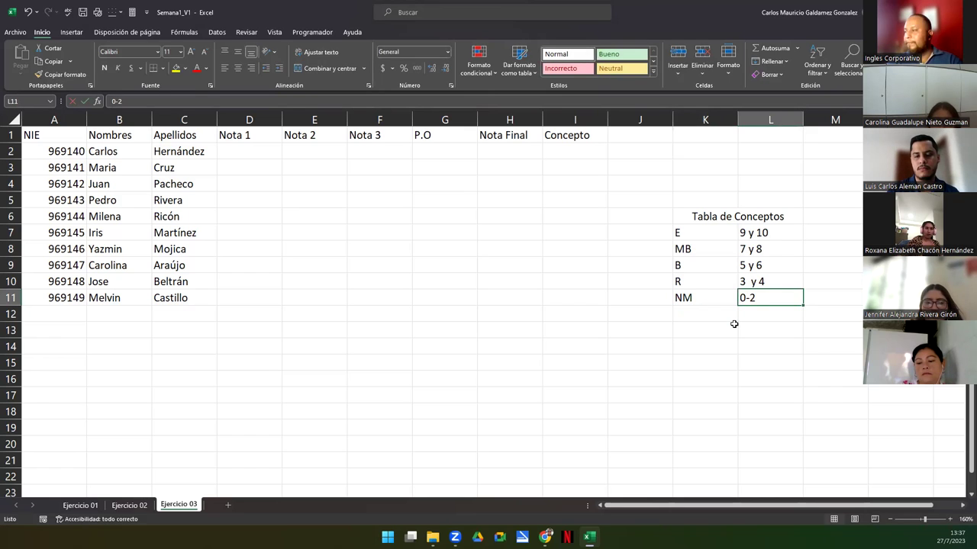
pyautogui.press('F2')
pyautogui.press('BackSpace')
pyautogui.write('y')
pyautogui.press('Return')
pyautogui.press('Up')
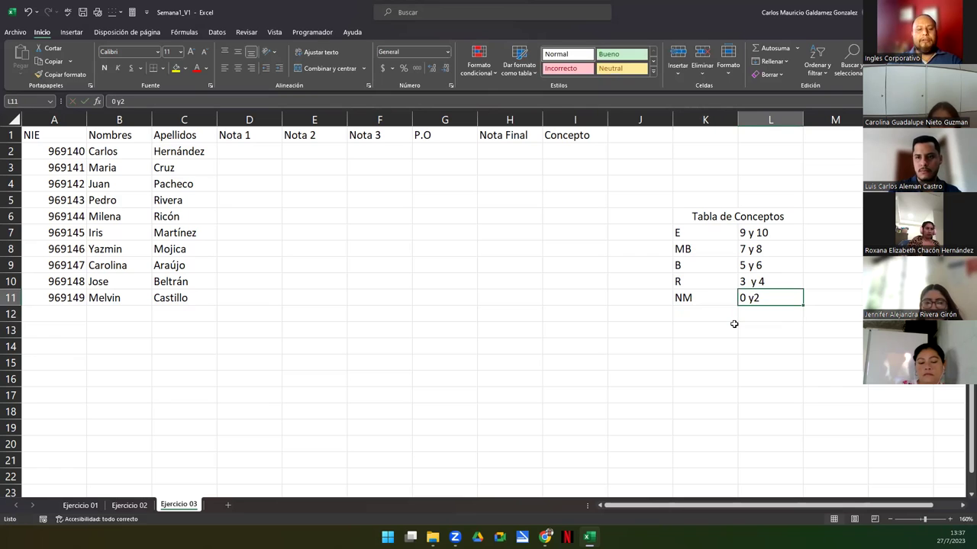
pyautogui.press('F2')
pyautogui.press('Left')
pyautogui.press('Return')
pyautogui.press('Up')
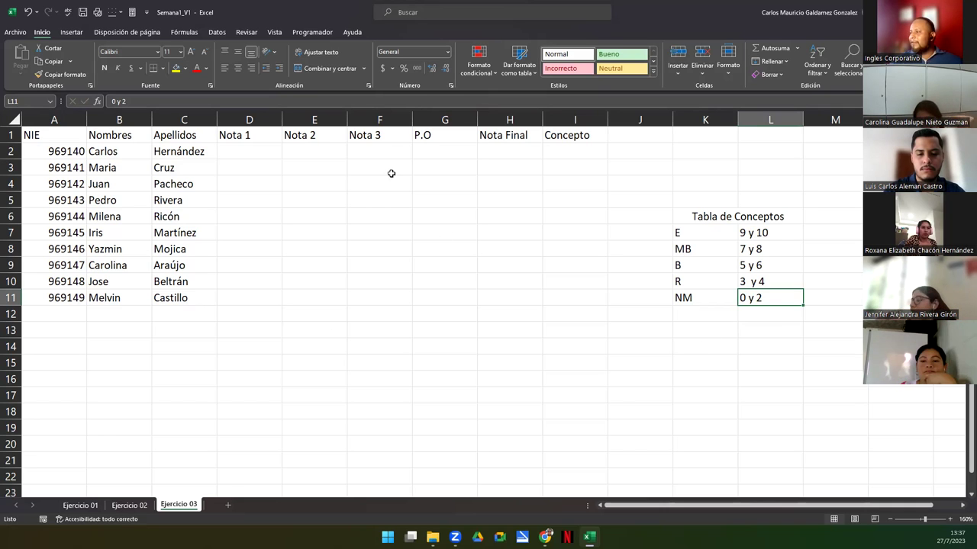
# Center the Tabla de Conceptos text and apply All Borders to the student table A1:I11
pyautogui.moveTo(708, 220); pyautogui.dragTo(763, 298)
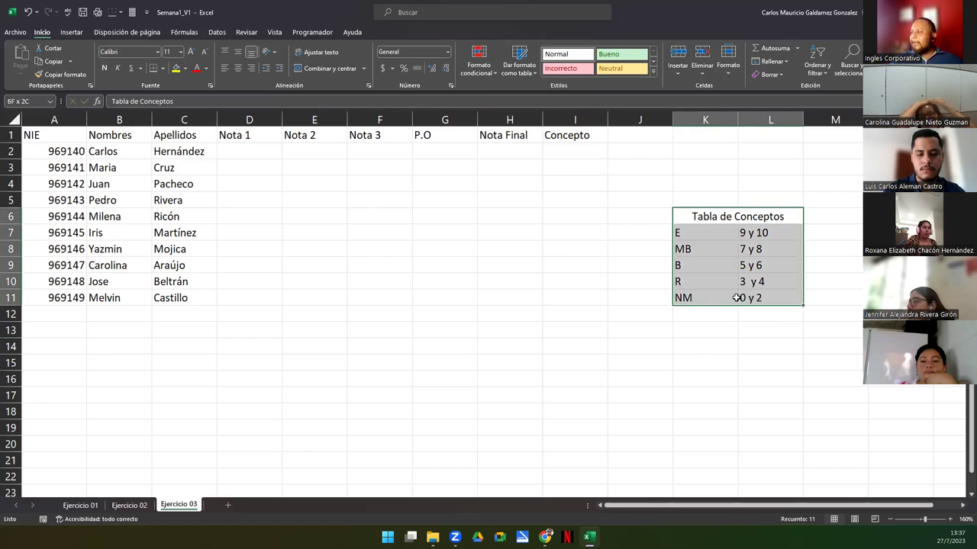
pyautogui.click(240, 68)
pyautogui.click(754, 267)
pyautogui.moveTo(572, 151); pyautogui.dragTo(576, 298)
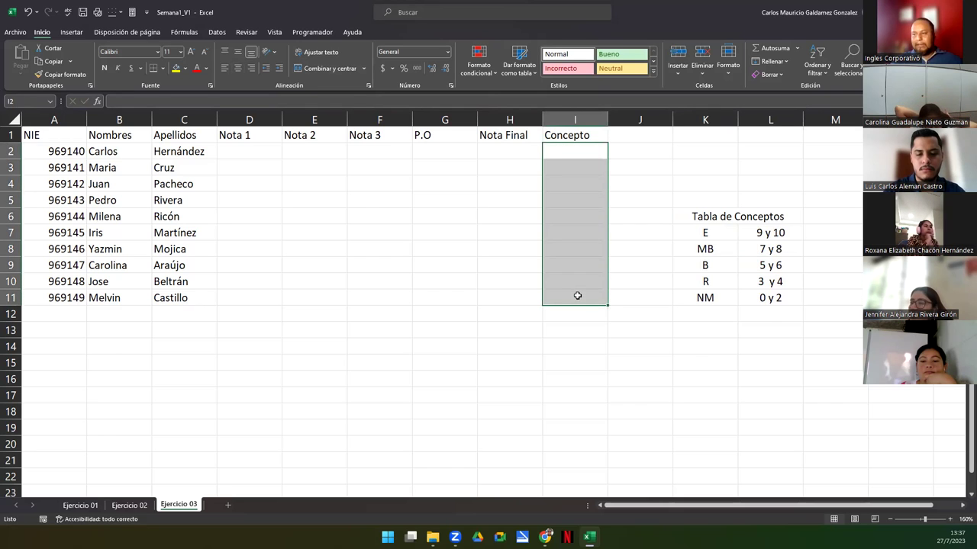
pyautogui.moveTo(69, 135)
pyautogui.mouseDown()
pyautogui.moveTo(532, 267)
pyautogui.moveTo(561, 301)
pyautogui.mouseUp()
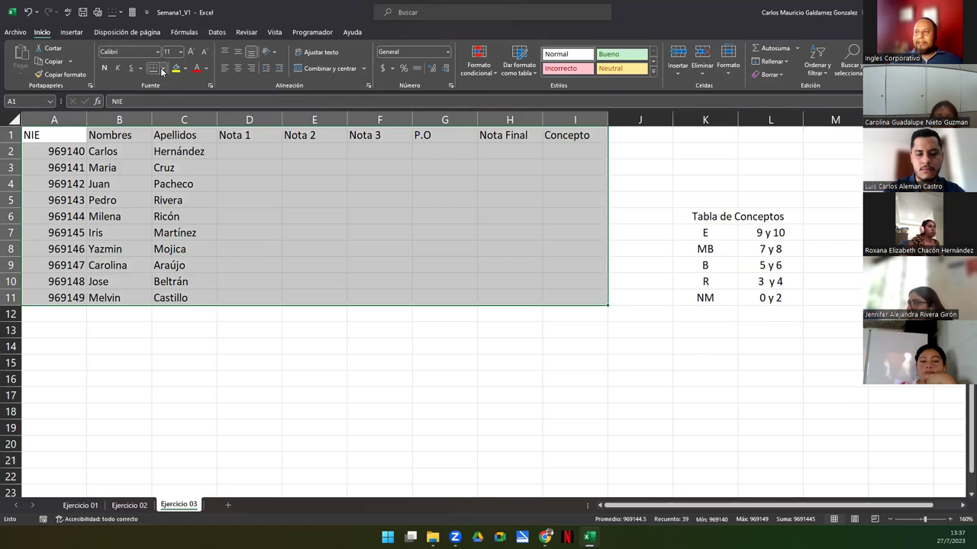
pyautogui.click(161, 70)
pyautogui.click(193, 172)
pyautogui.click(221, 184)
# Center and bold the header row A1:I1, and give the Tabla de Conceptos all borders
pyautogui.moveTo(72, 140); pyautogui.dragTo(553, 137)
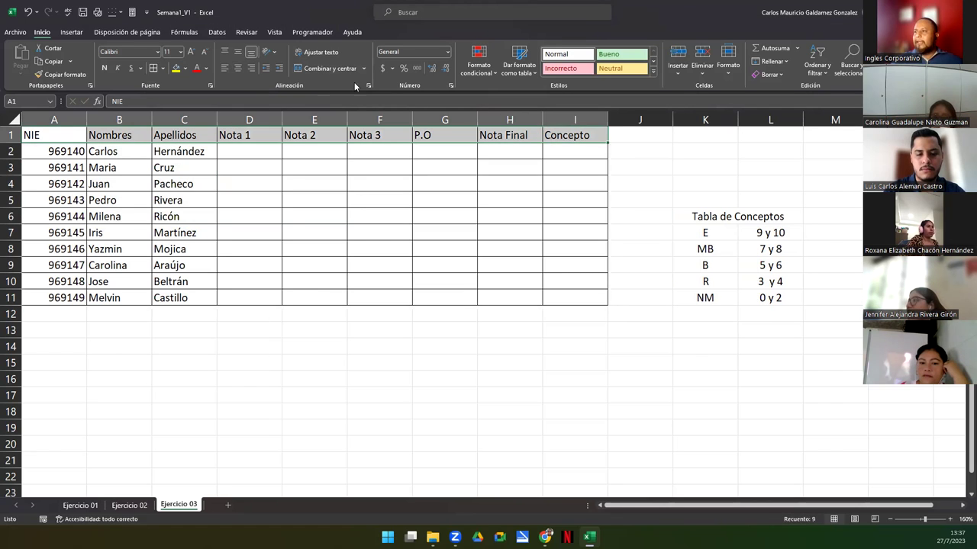
pyautogui.click(238, 69)
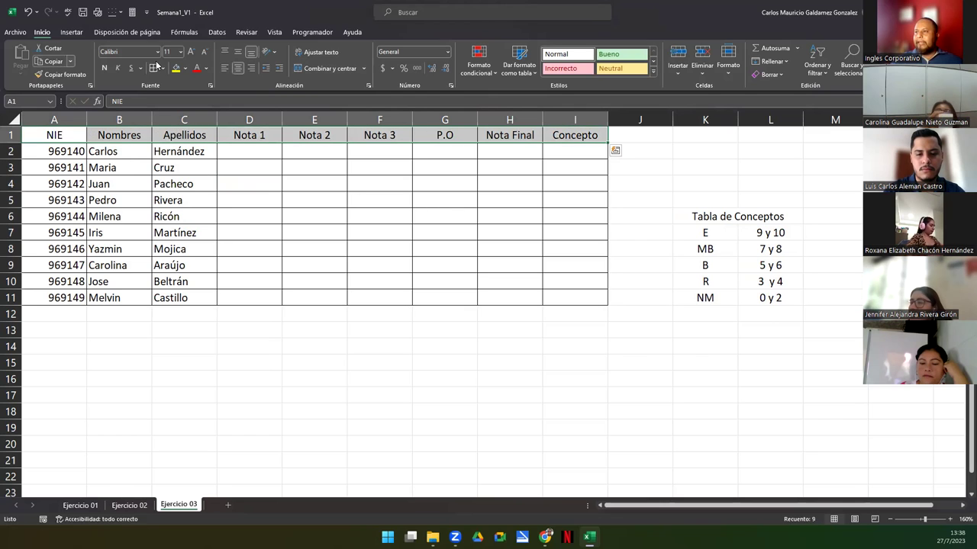
pyautogui.click(104, 67)
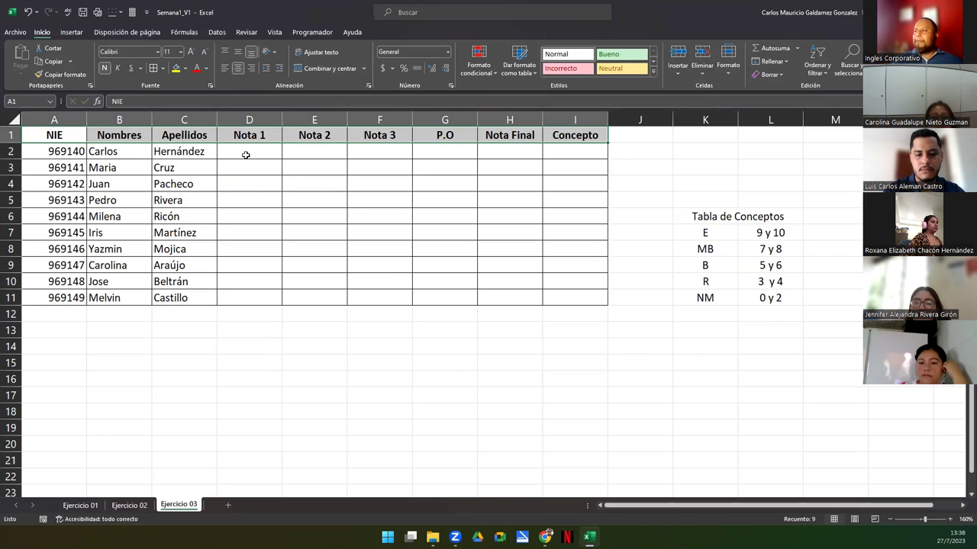
pyautogui.moveTo(245, 155); pyautogui.dragTo(496, 298)
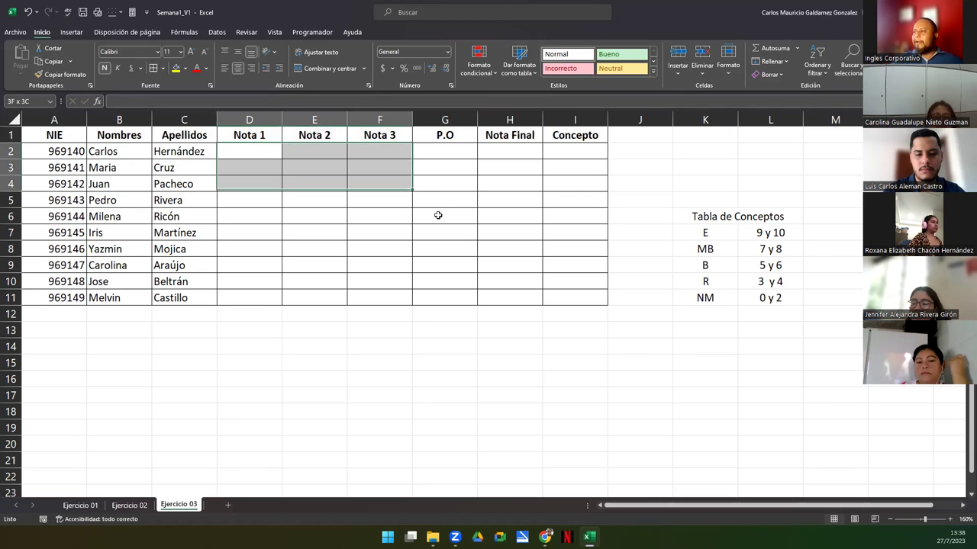
pyautogui.click(572, 146)
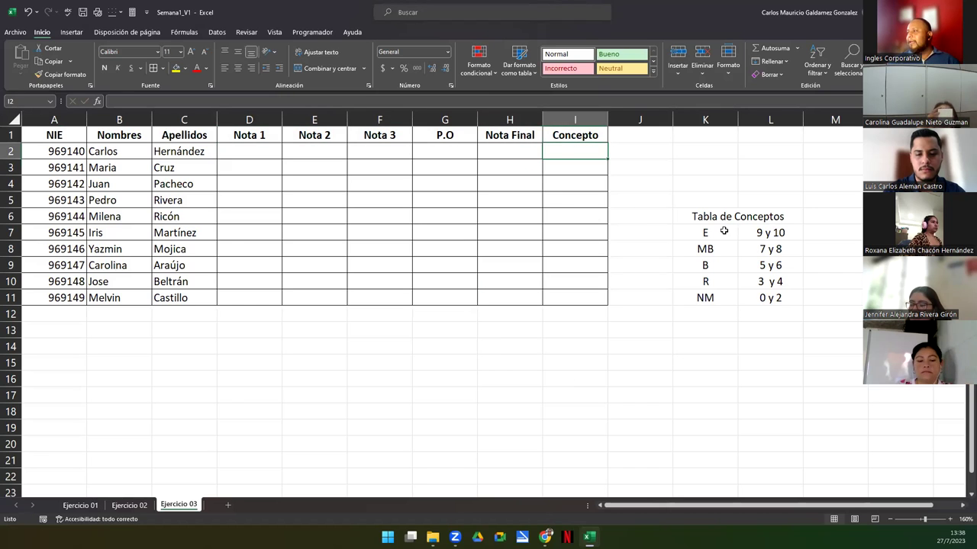
pyautogui.moveTo(693, 216); pyautogui.dragTo(725, 305)
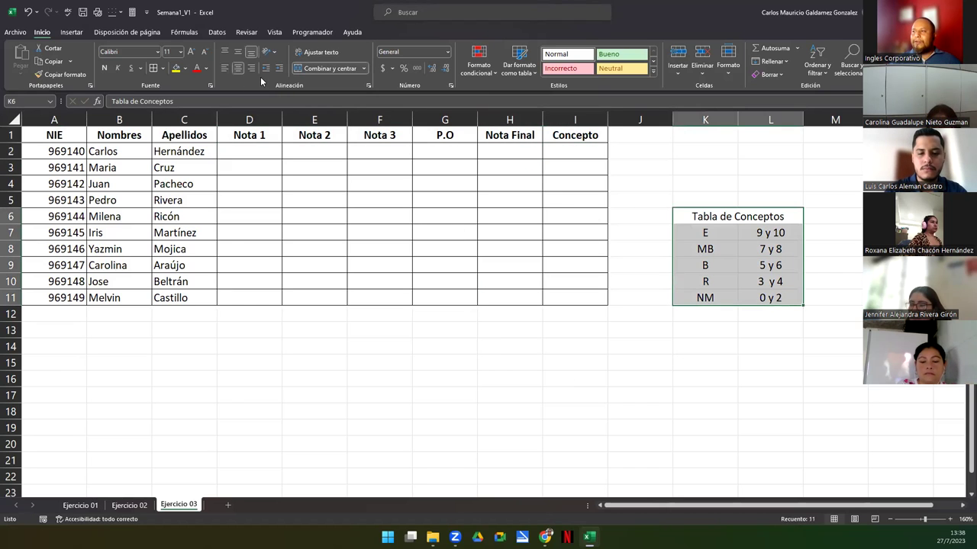
pyautogui.click(730, 296)
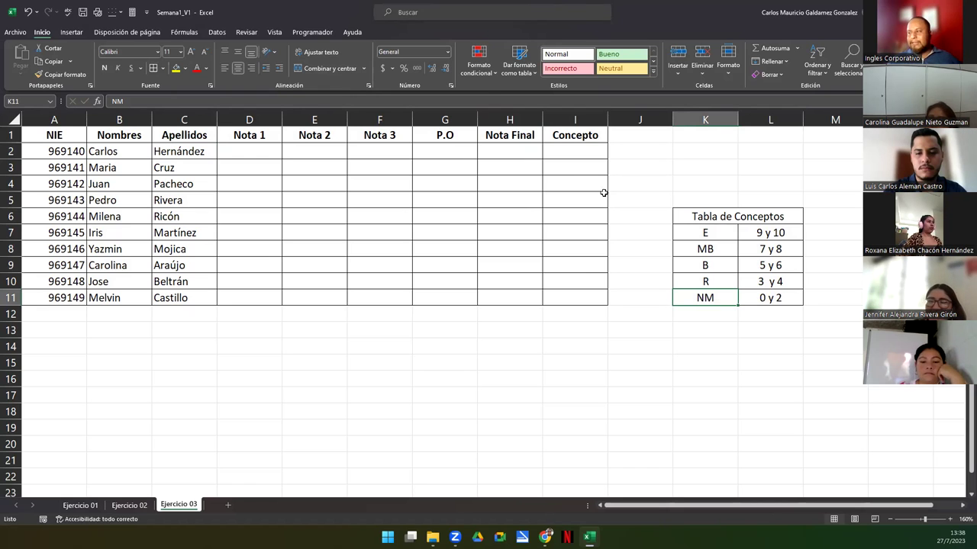
# Start an =SI( formula in I2 referencing H2, then cancel it so I2 stays empty
pyautogui.click(586, 152)
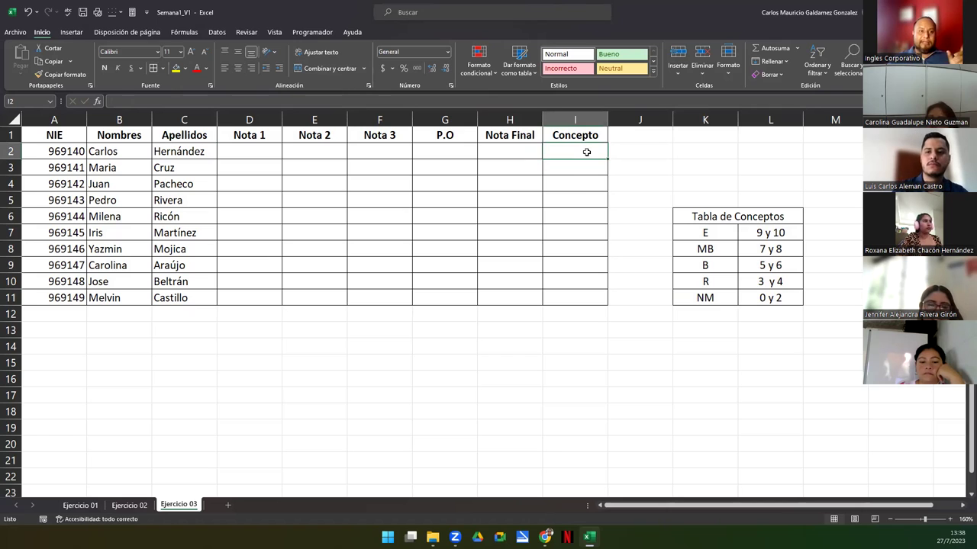
pyautogui.doubleClick(586, 151)
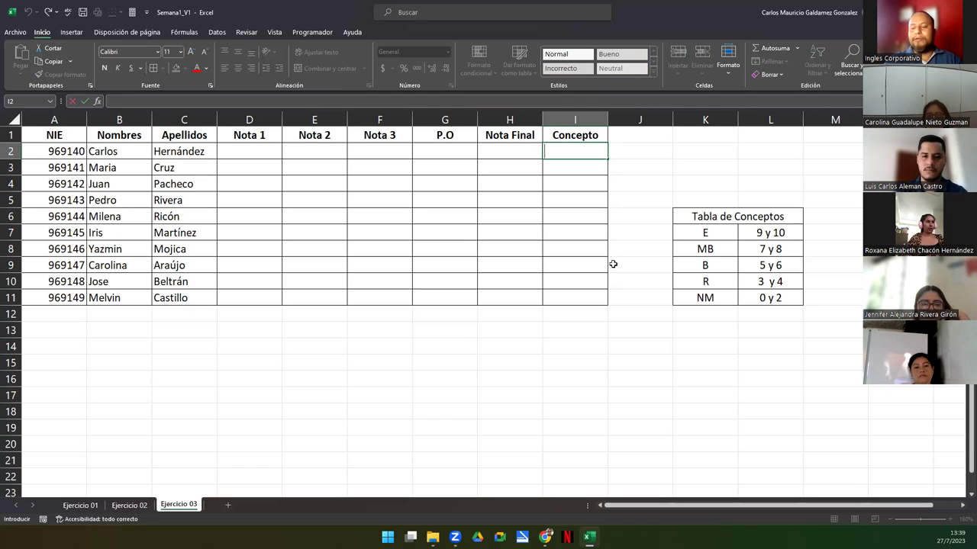
pyautogui.write('=SI(')
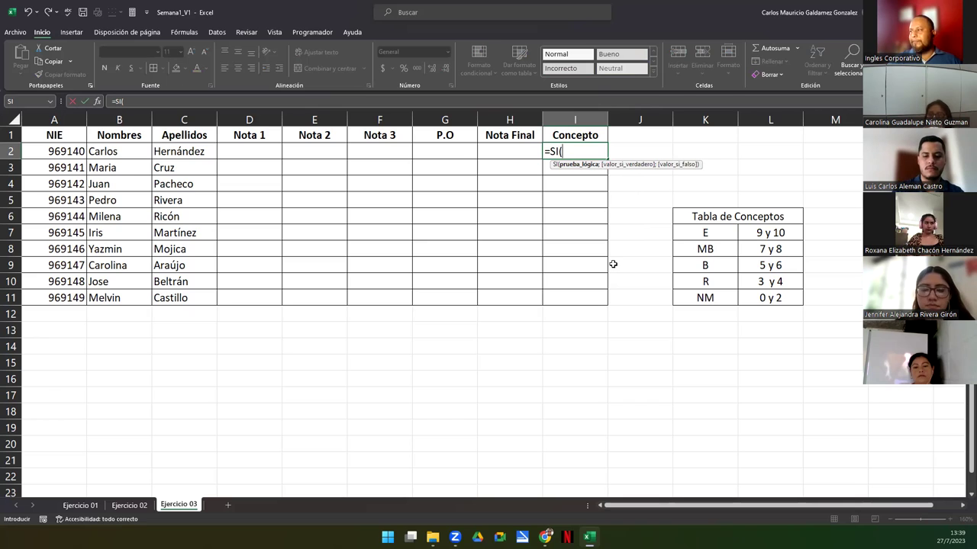
pyautogui.click(500, 155)
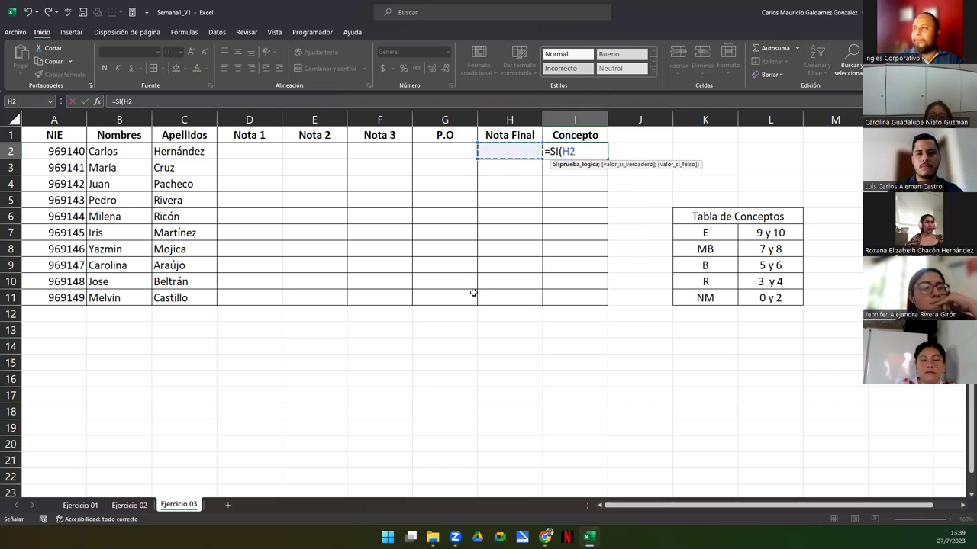
pyautogui.press('Escape')
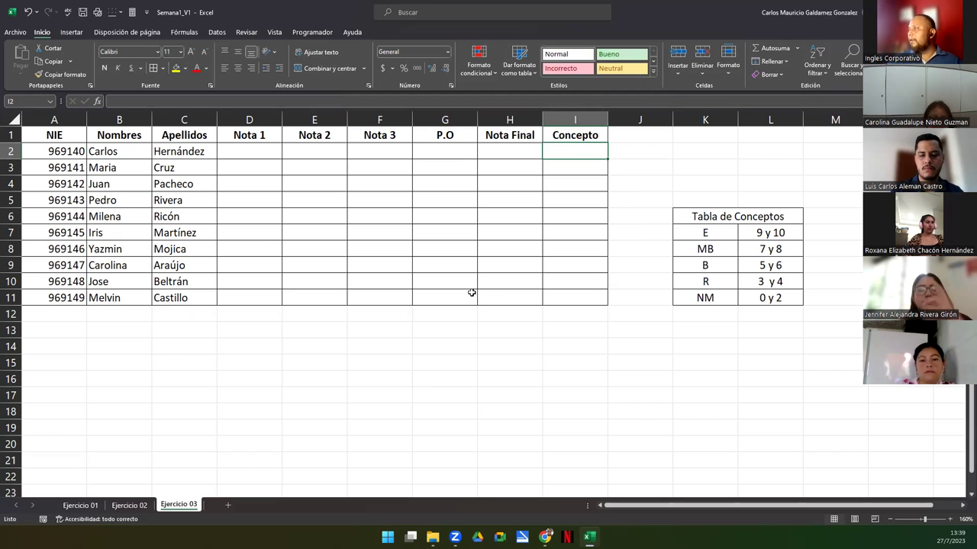
# Insert a < symbol into I2 via Insertar > Símbolo, delete it, and commit =G2 instead
pyautogui.click(72, 32)
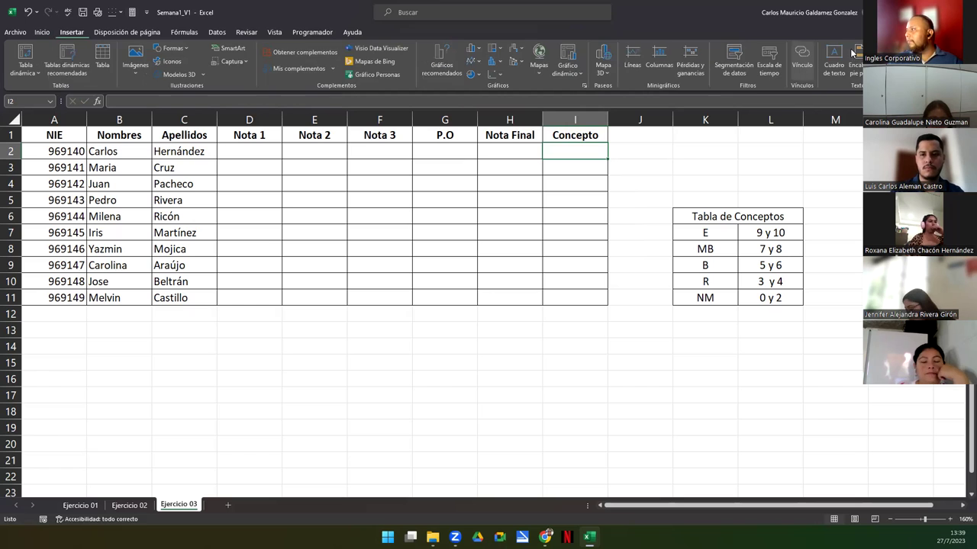
pyautogui.click(950, 61)
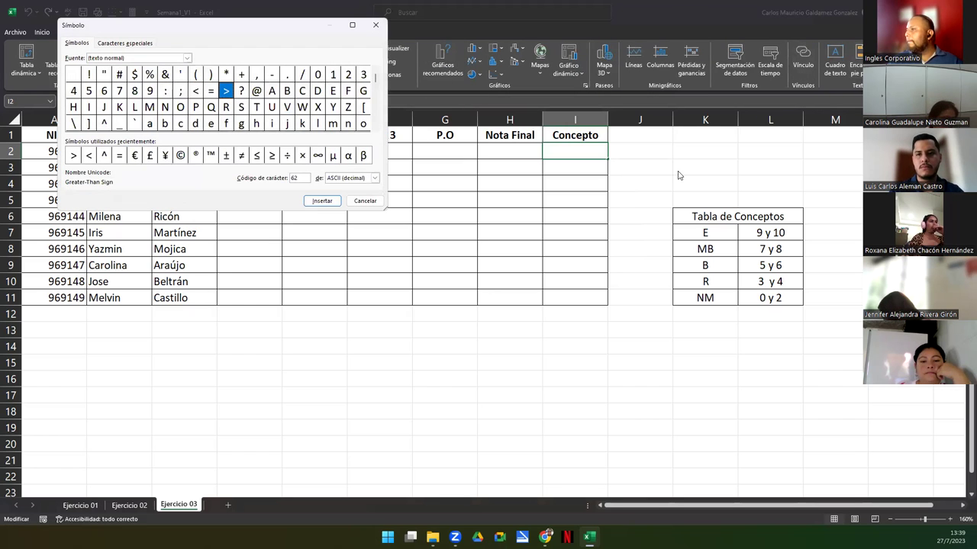
pyautogui.click(195, 91)
pyautogui.click(322, 200)
pyautogui.click(357, 202)
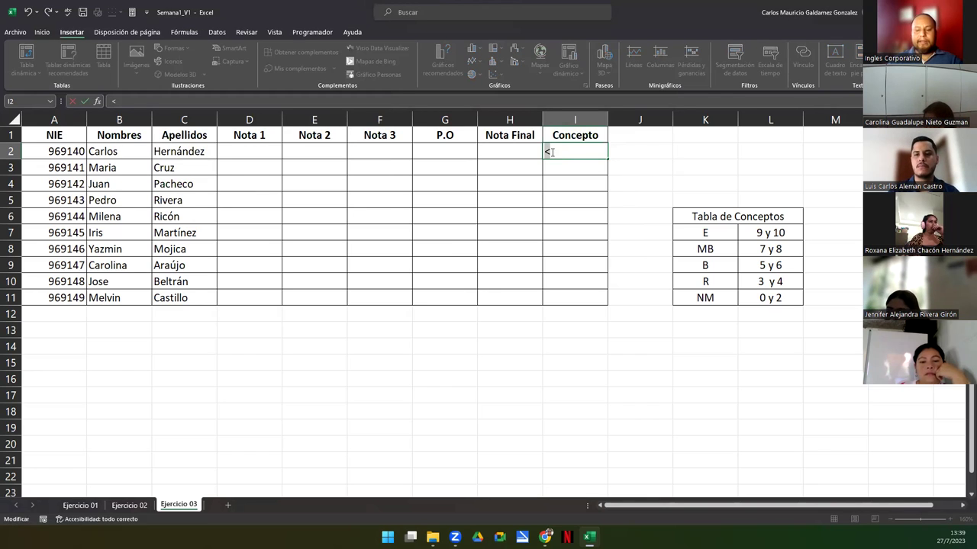
pyautogui.press('BackSpace')
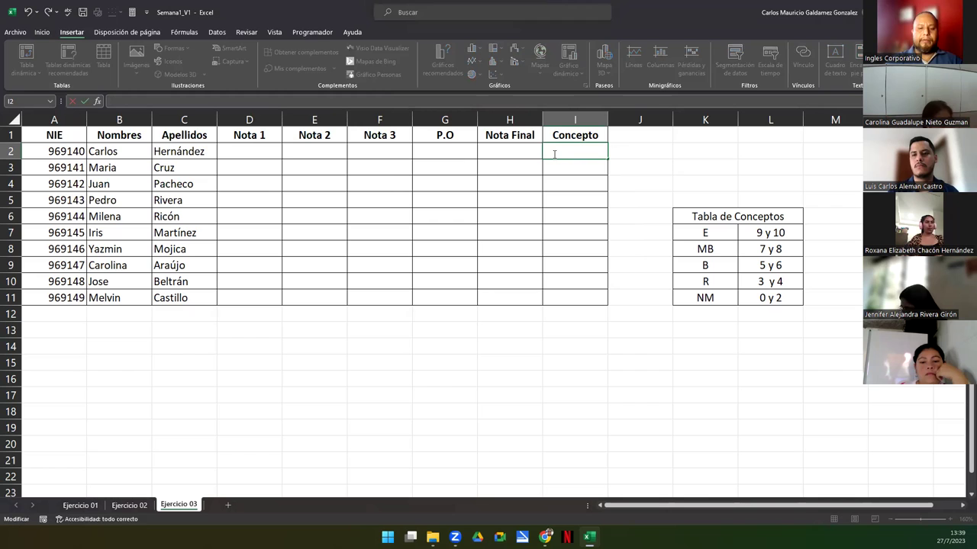
pyautogui.write('=G2')
pyautogui.press('Tab')
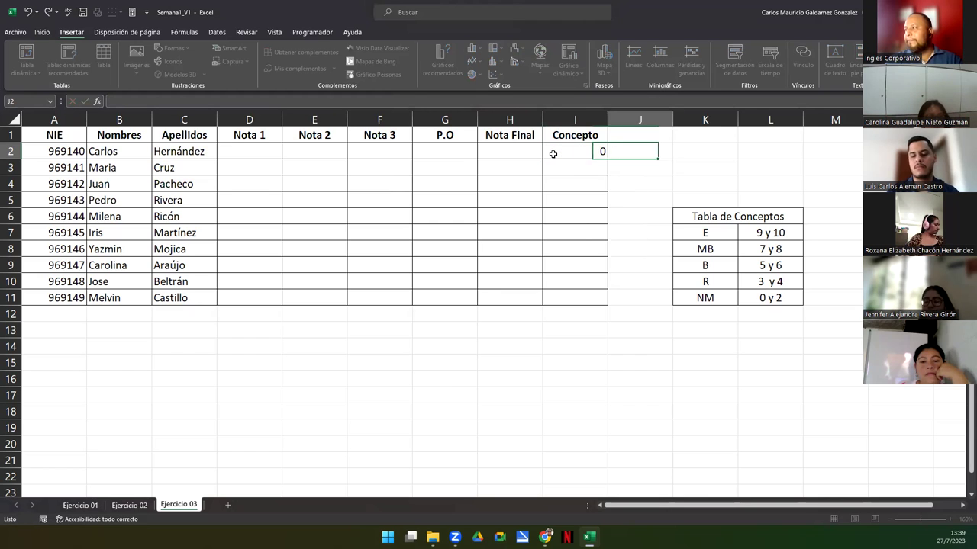
# Replace I2 with =SI(H2<=2;"NM";SI(H2<=4;"R";SI(H2<=6;"B";SI(H2<=8;"MB";"E"))))
pyautogui.click(553, 153)
pyautogui.doubleClick(552, 153)
pyautogui.press('BackSpace')
pyautogui.press('BackSpace')
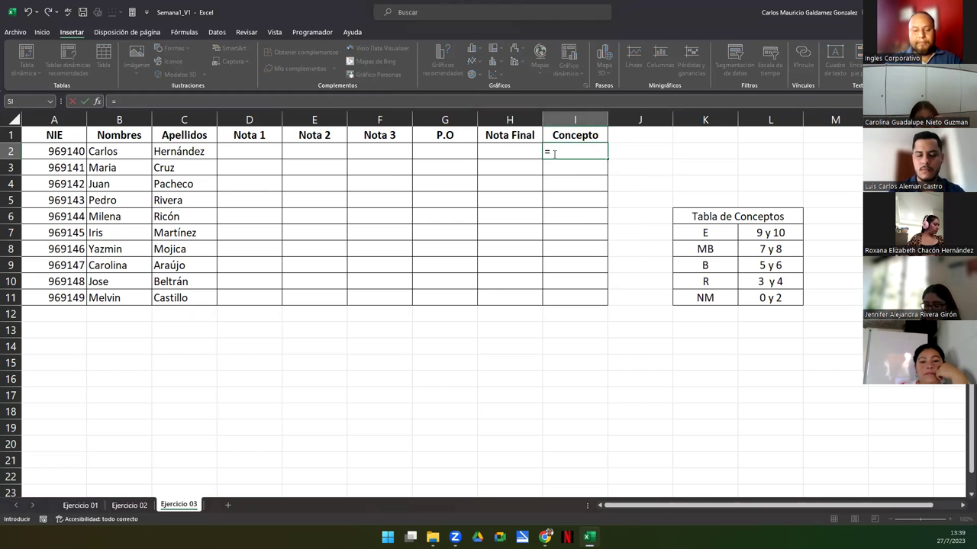
pyautogui.write('SI(H')
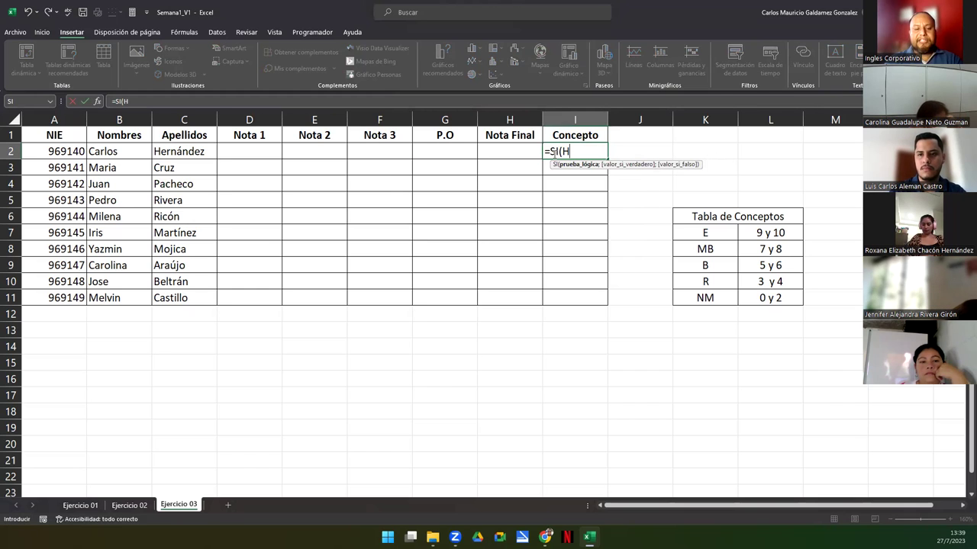
pyautogui.write('2<')
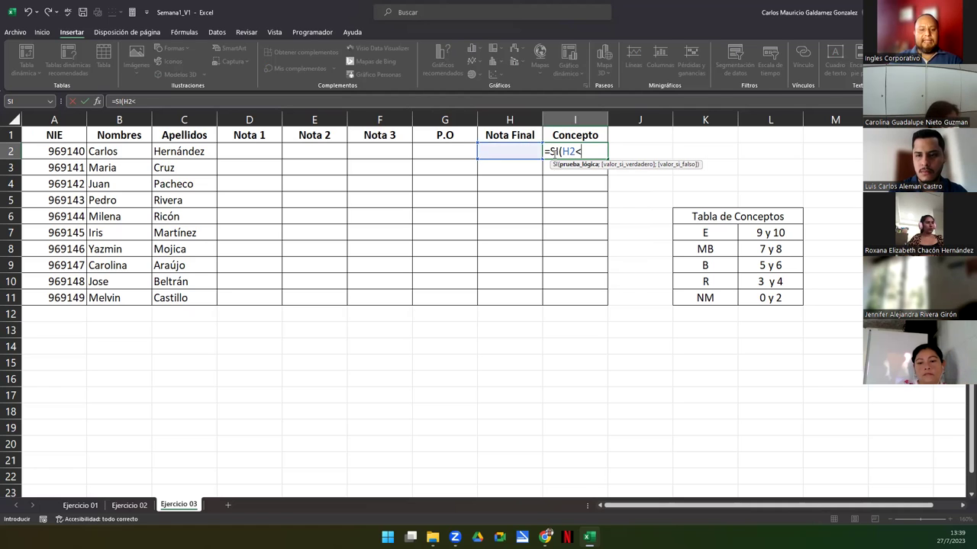
pyautogui.write('=2')
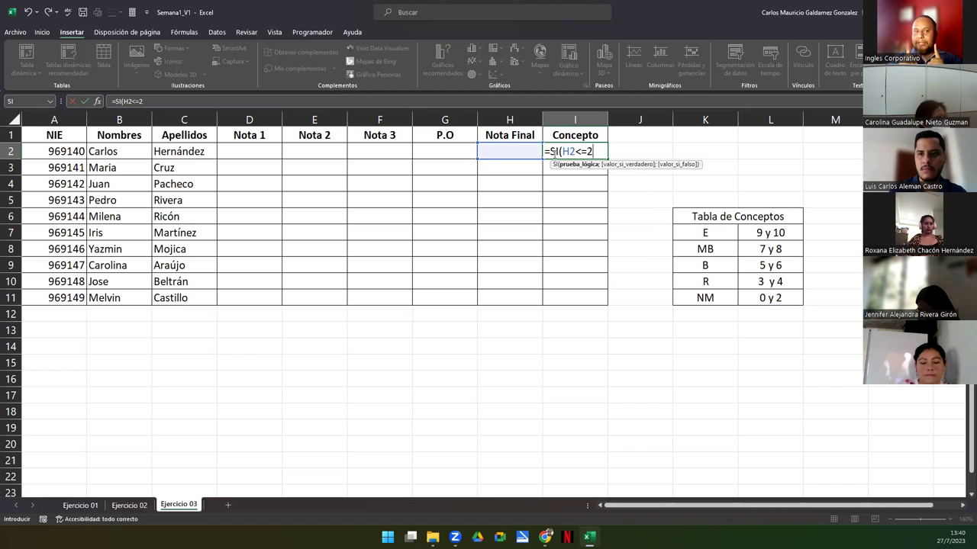
pyautogui.write(';')
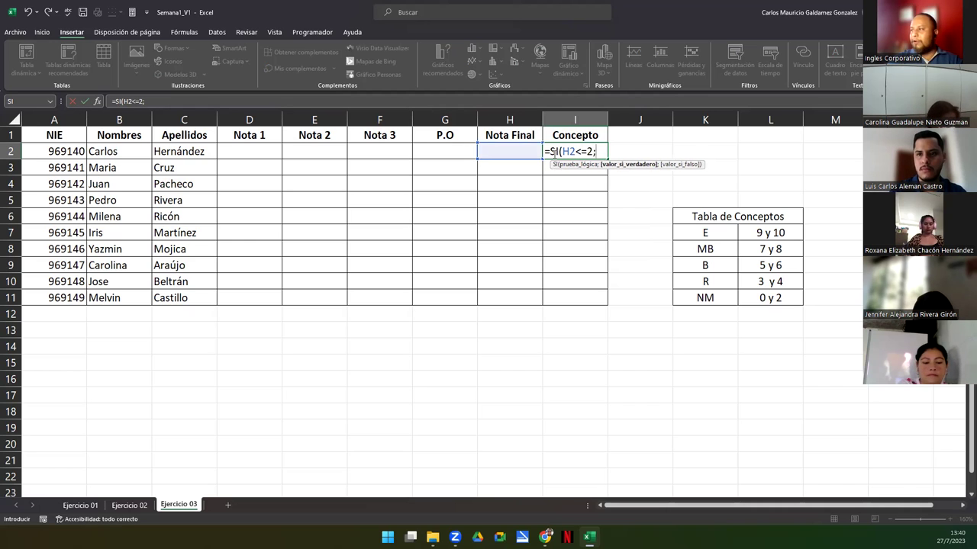
pyautogui.write('"NM')
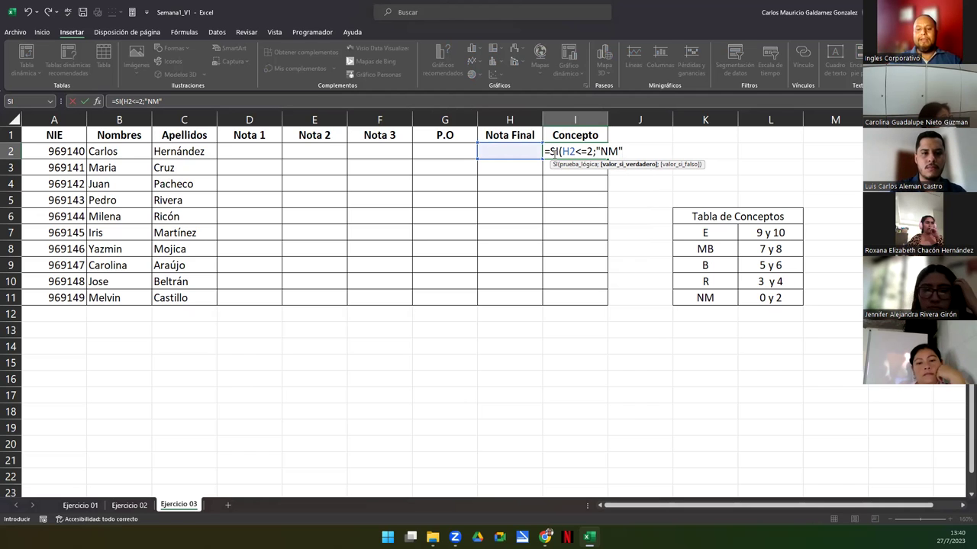
pyautogui.write(';')
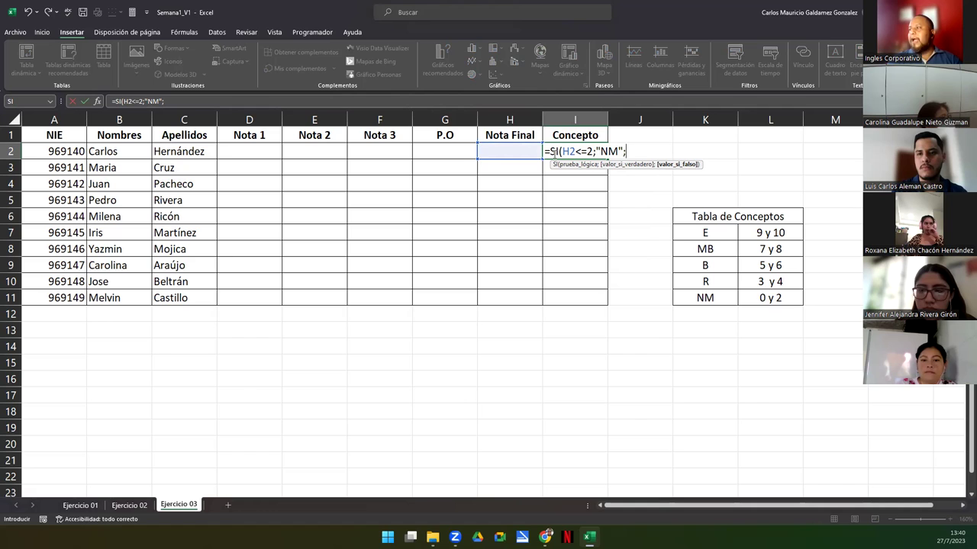
pyautogui.write('SI')
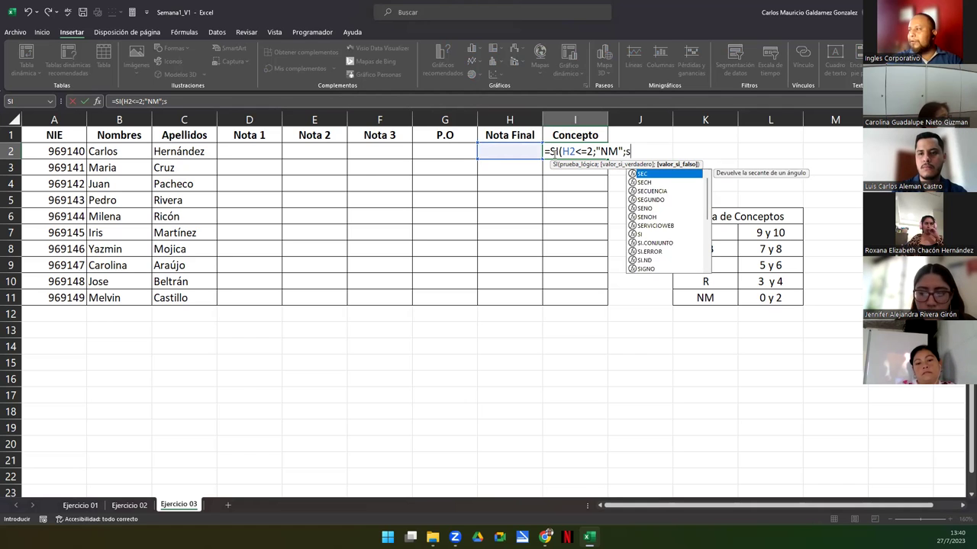
pyautogui.write('(')
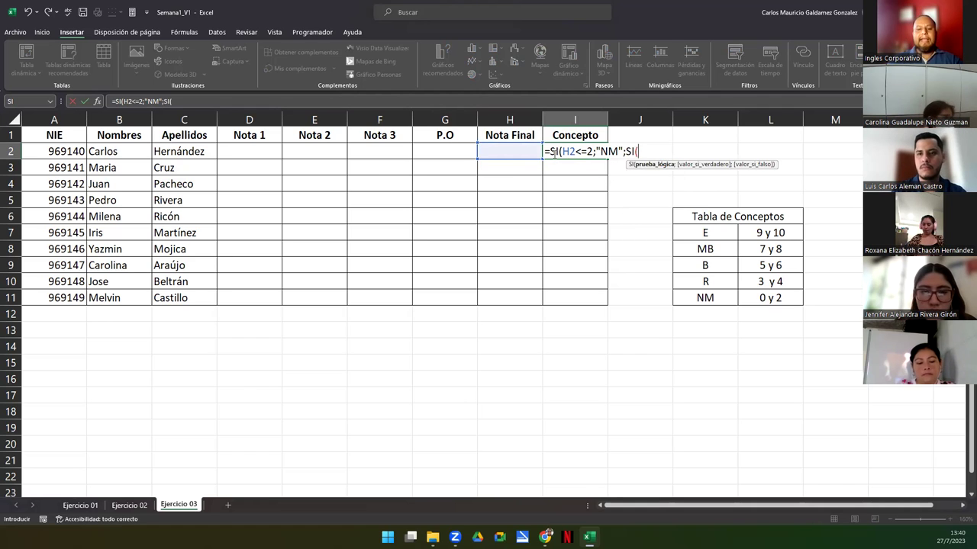
pyautogui.write('H2<=4')
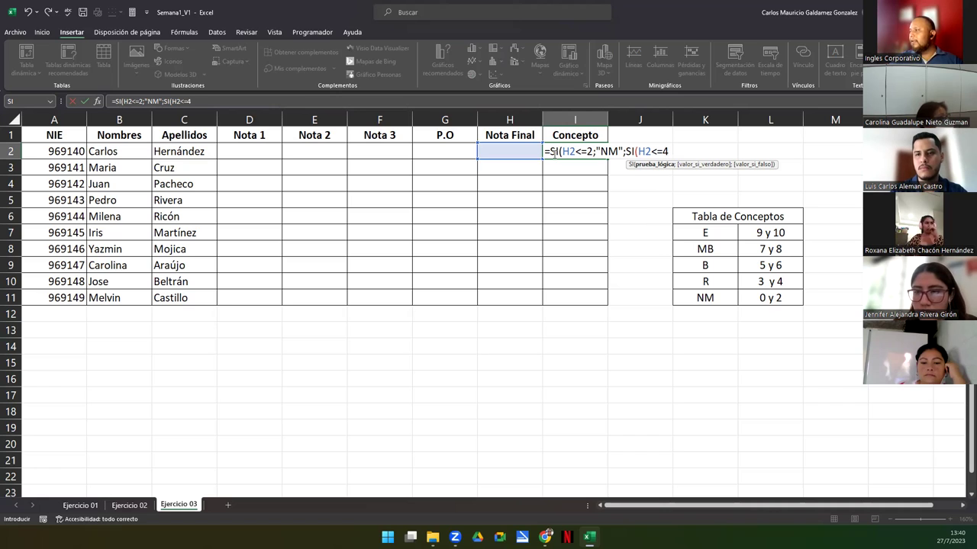
pyautogui.write(';"R')
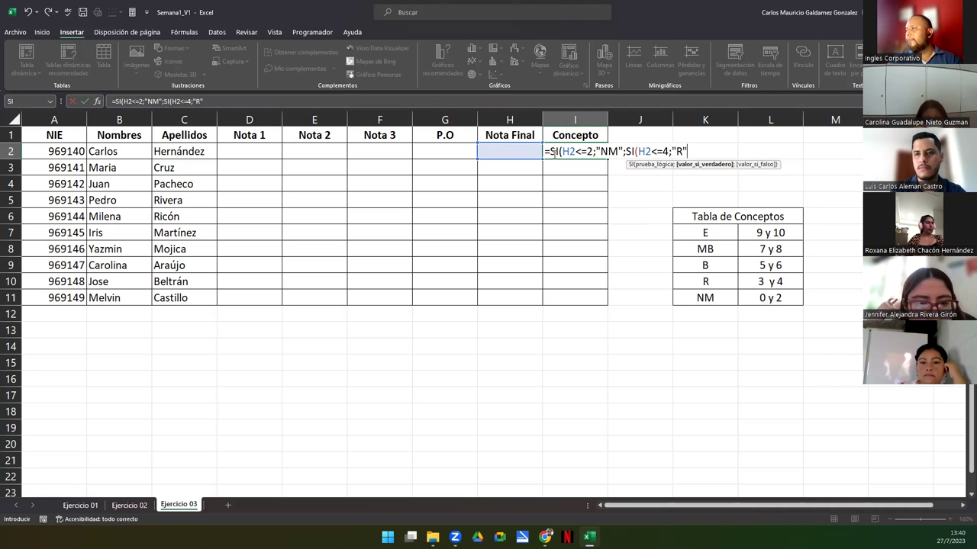
pyautogui.write(';')
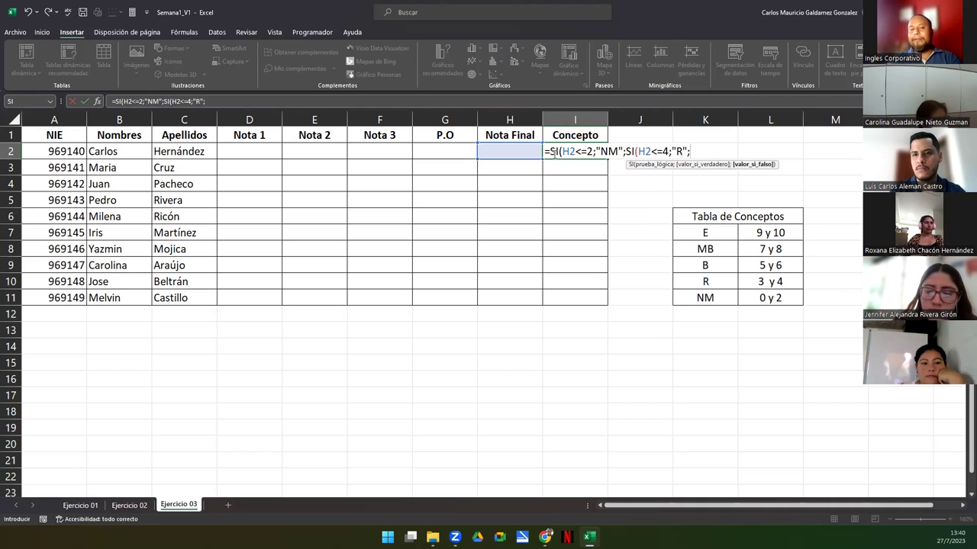
pyautogui.write('SI(')
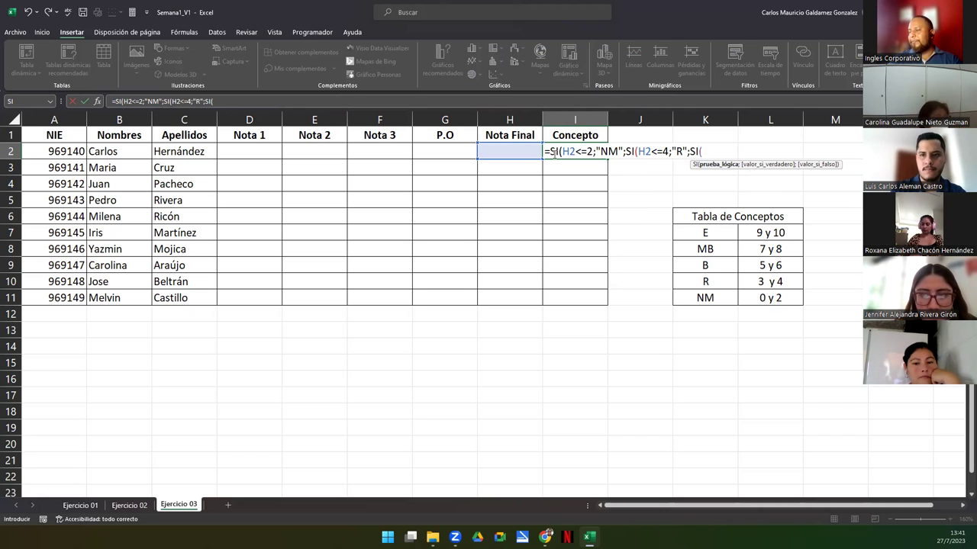
pyautogui.write('H2')
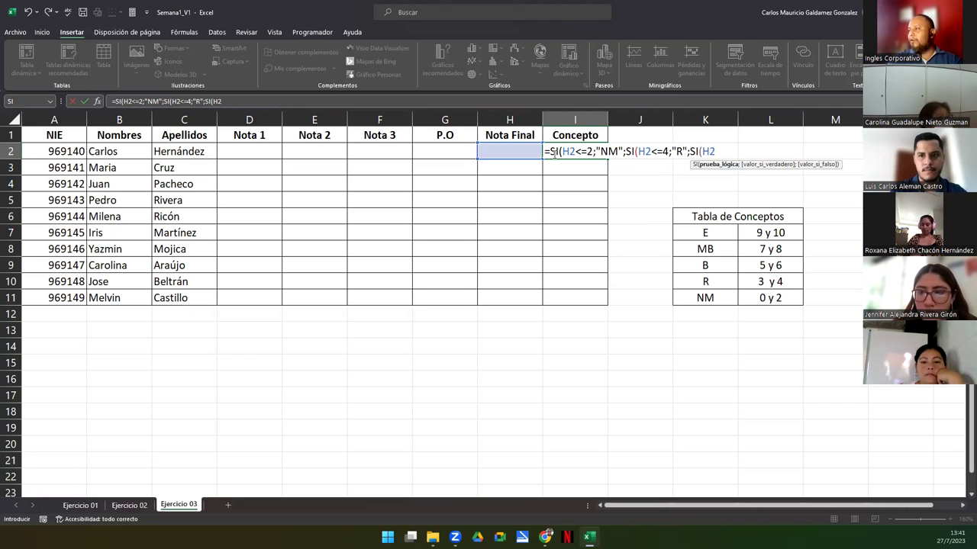
pyautogui.write('<=')
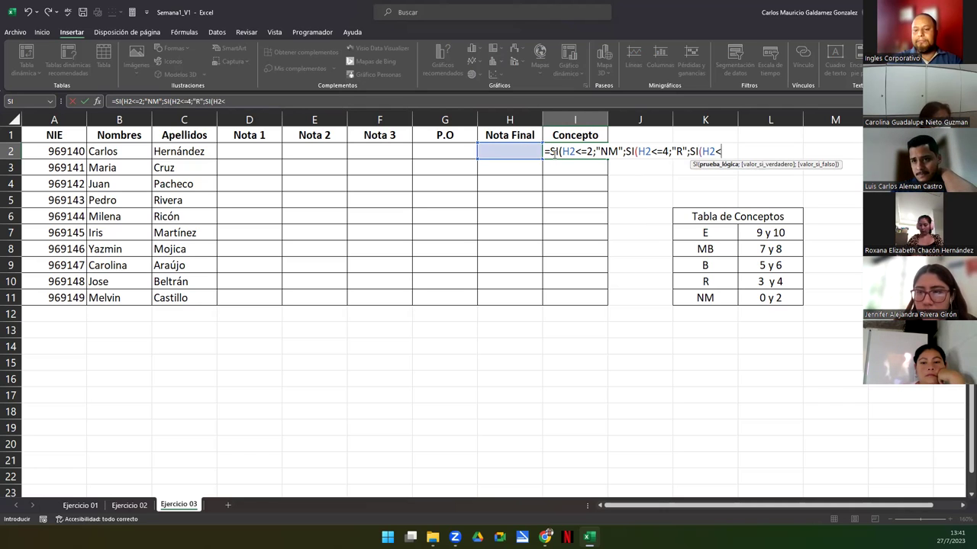
pyautogui.write('6')
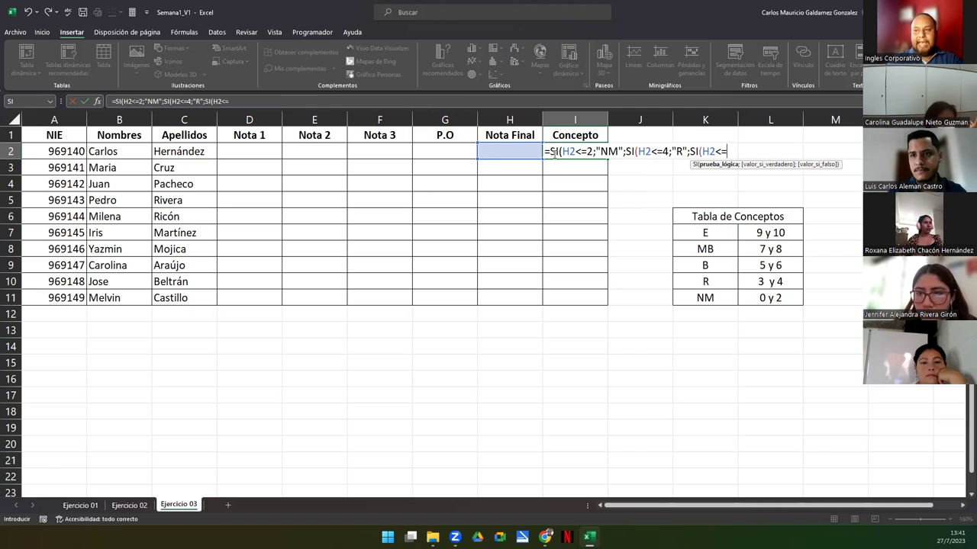
pyautogui.write(';')
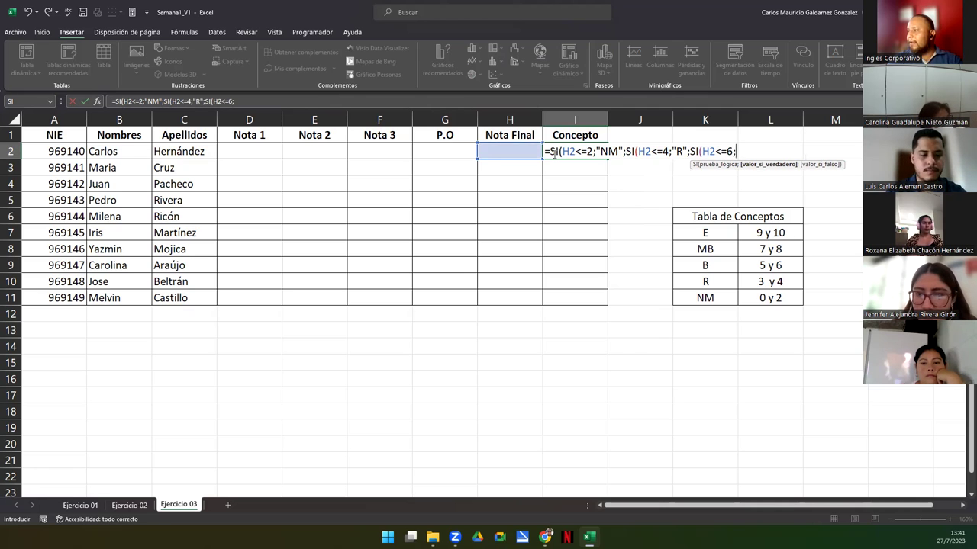
pyautogui.write('"B"')
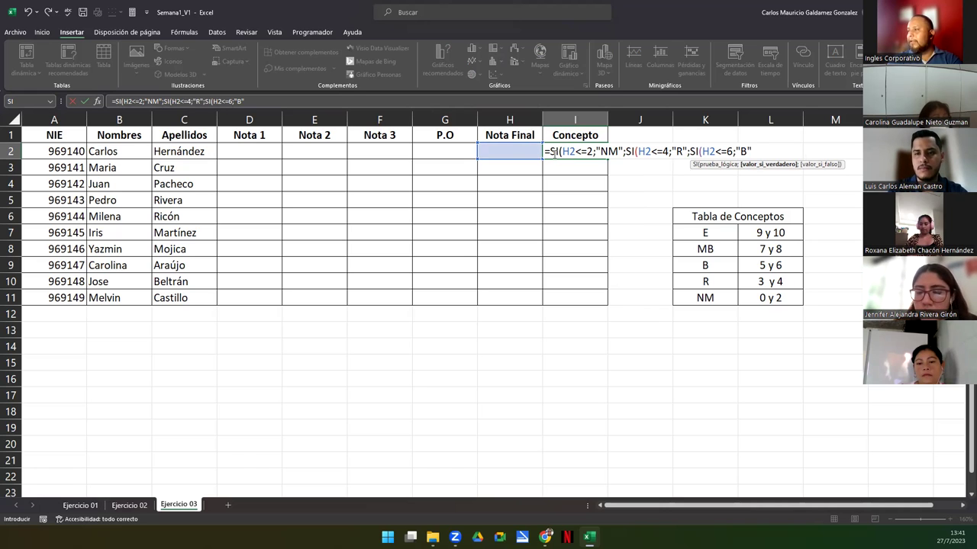
pyautogui.write(';SI')
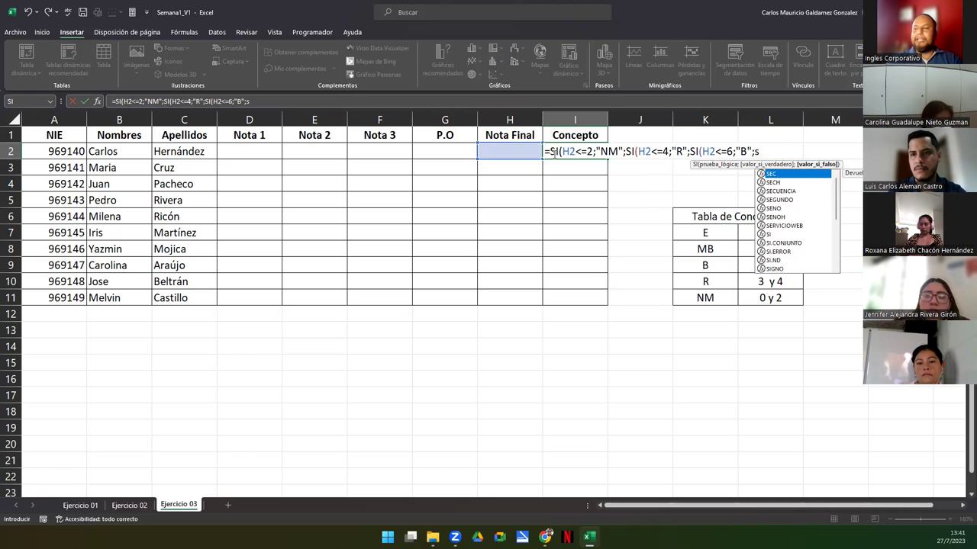
pyautogui.write('(')
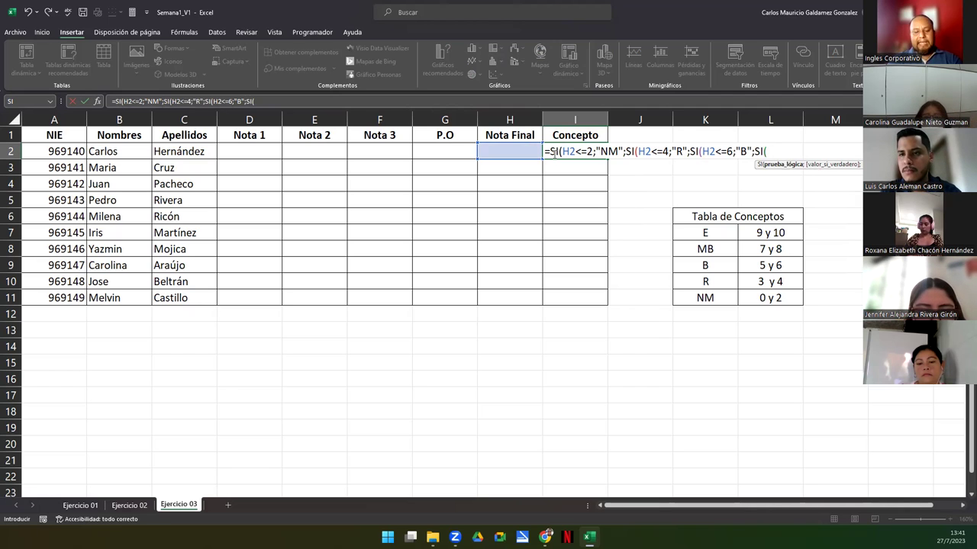
pyautogui.write('H2<')
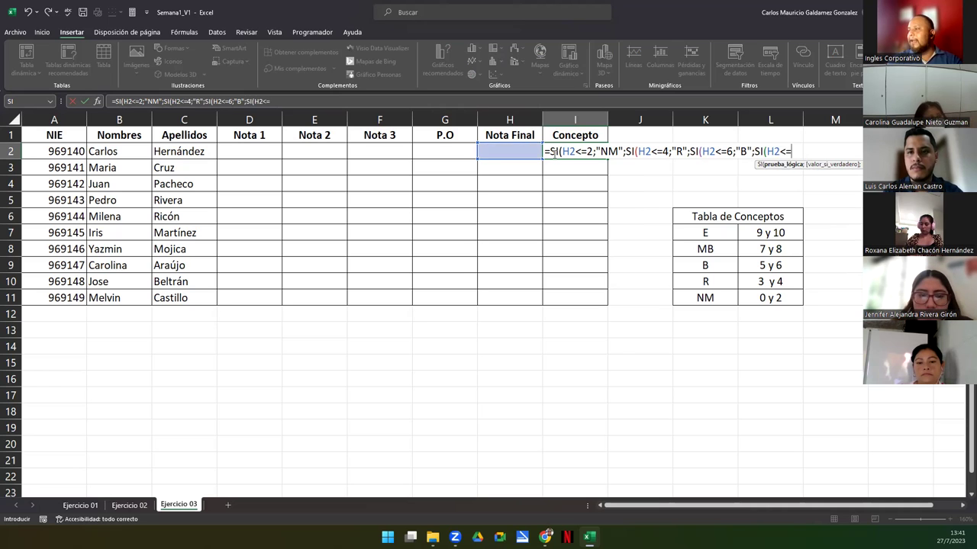
pyautogui.write('=8')
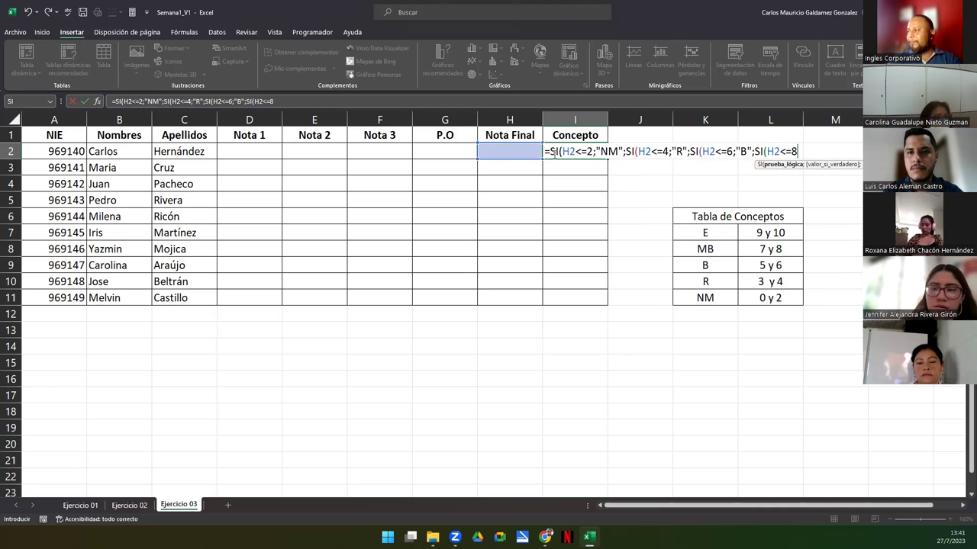
pyautogui.write(';"MB')
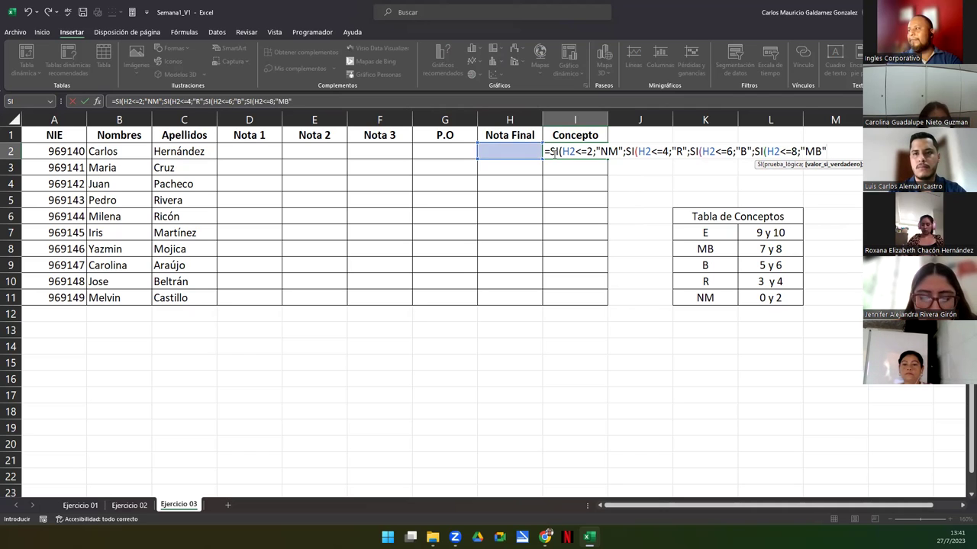
pyautogui.write(';"E')
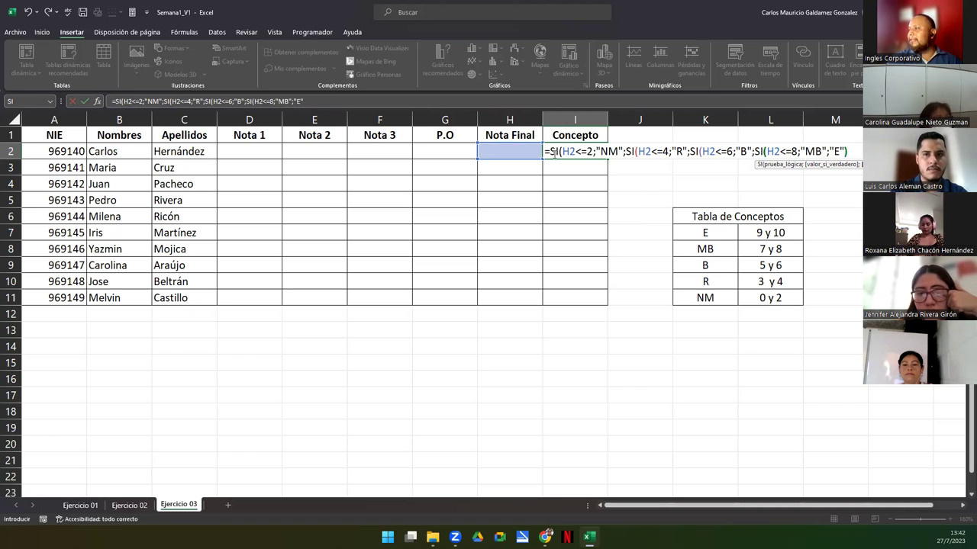
pyautogui.write(')')
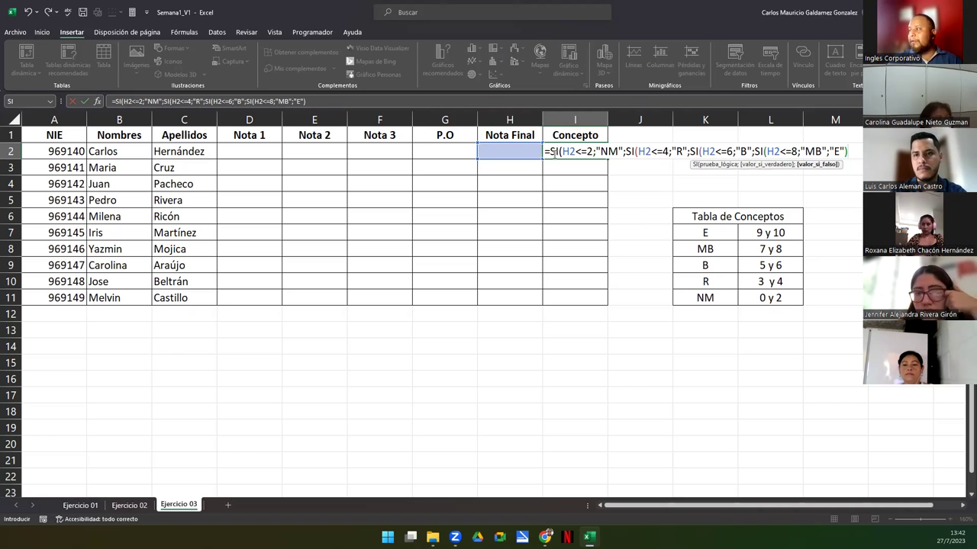
pyautogui.write(')')
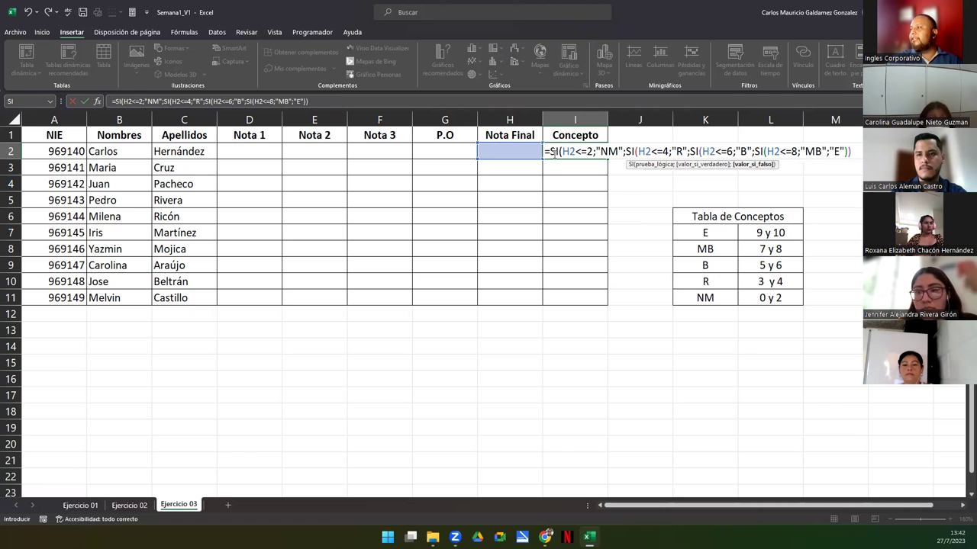
pyautogui.write(')')
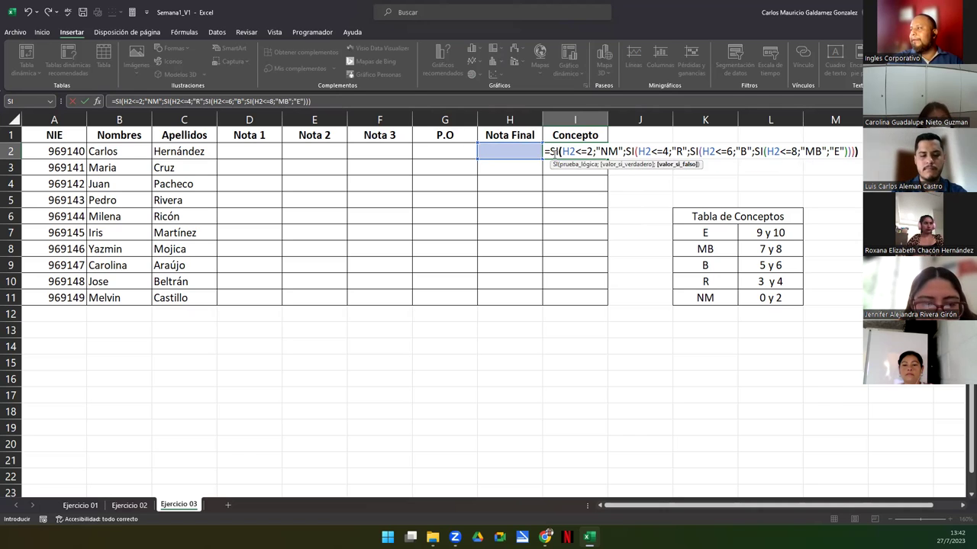
pyautogui.write(')')
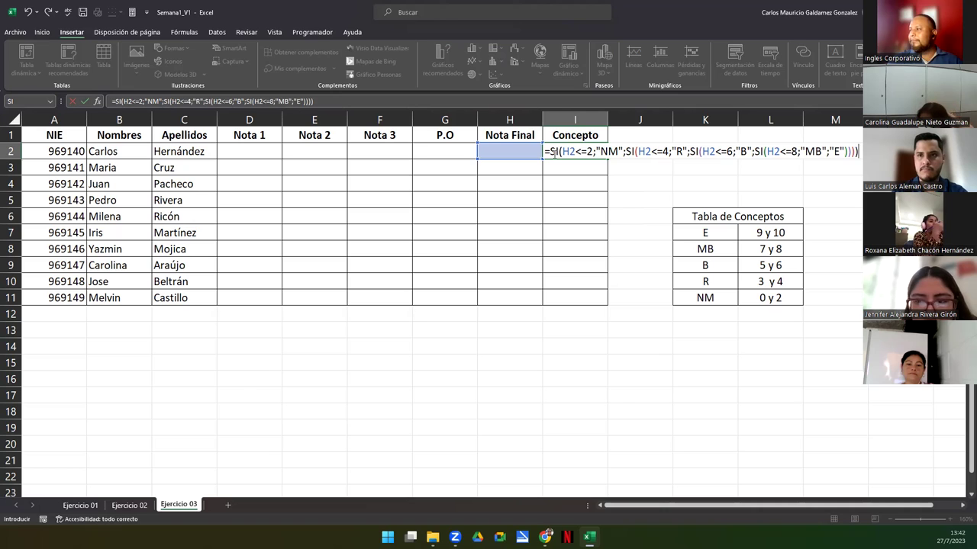
pyautogui.press('Return')
# Center and bold the NM result in I2, then confirm its formula is unchanged
pyautogui.click(553, 151)
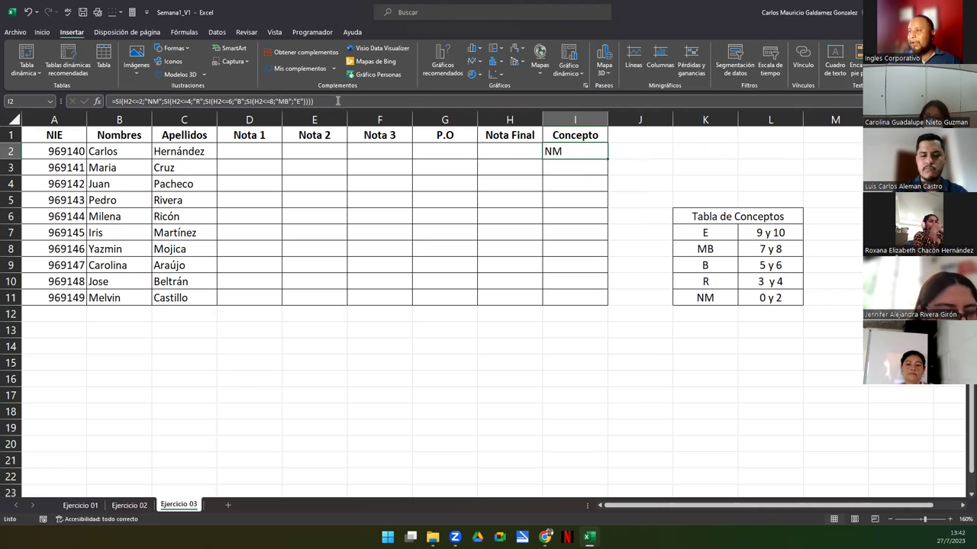
pyautogui.click(42, 32)
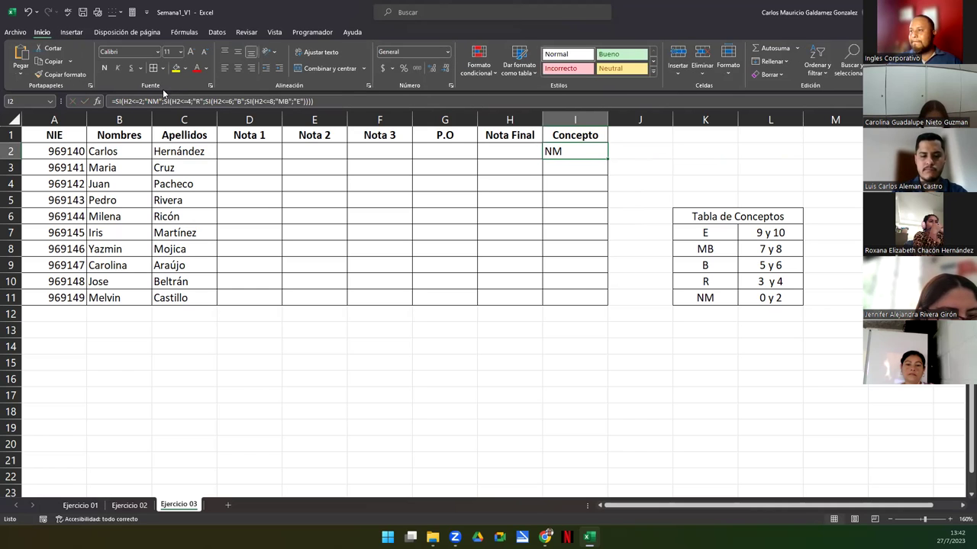
pyautogui.click(237, 68)
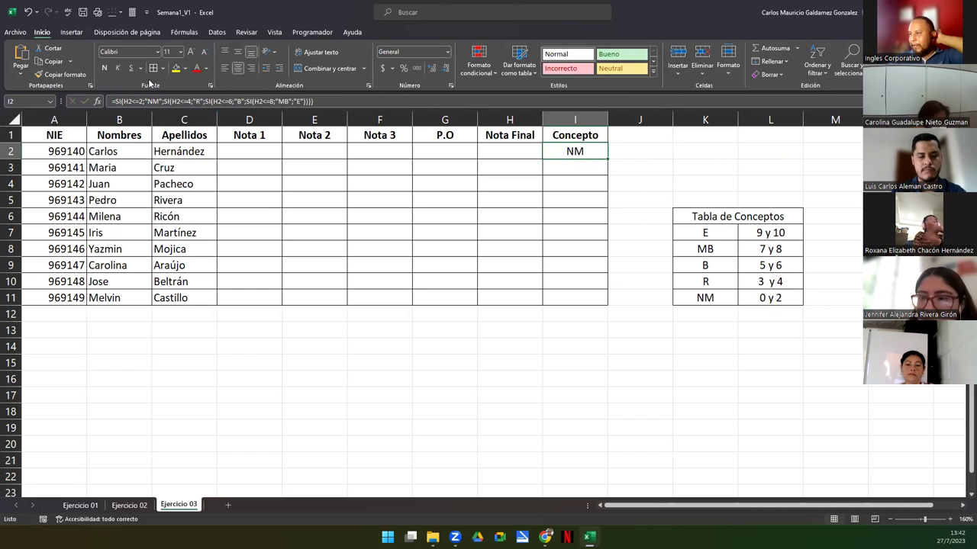
pyautogui.click(105, 68)
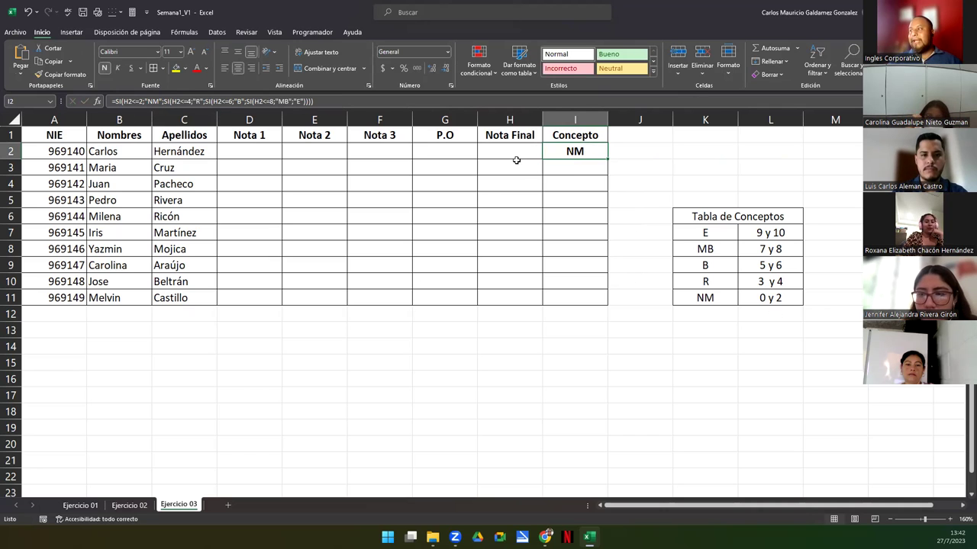
pyautogui.moveTo(517, 160); pyautogui.dragTo(505, 298)
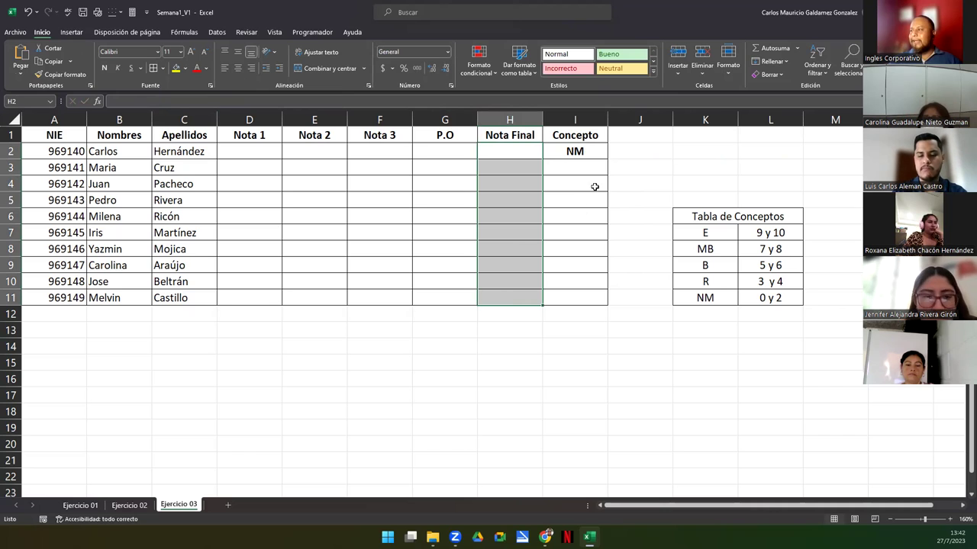
pyautogui.click(576, 154)
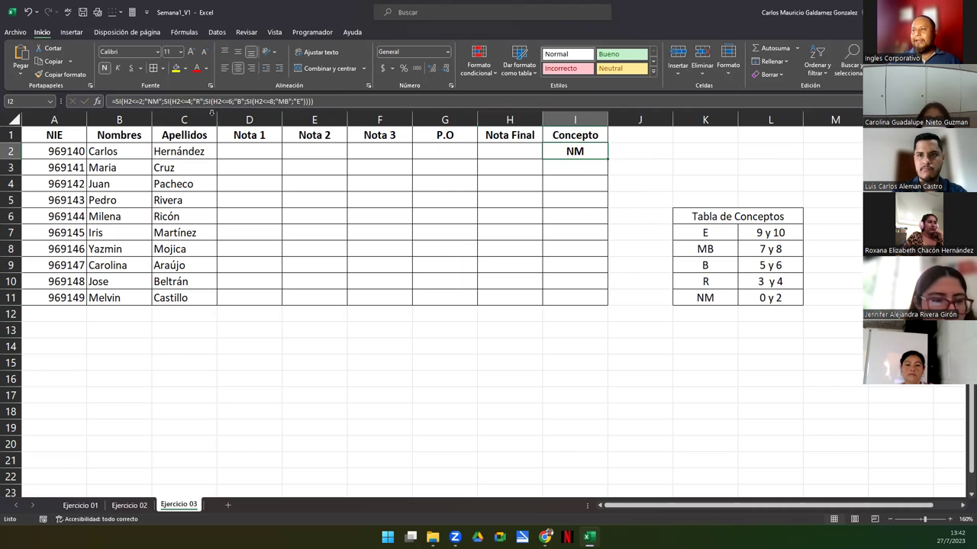
pyautogui.click(135, 101)
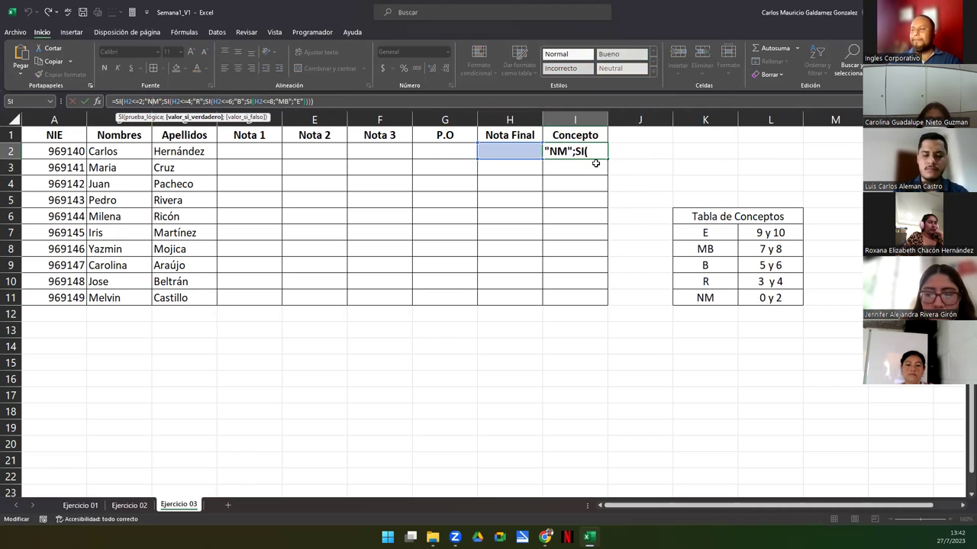
pyautogui.press('Return')
pyautogui.click(527, 155)
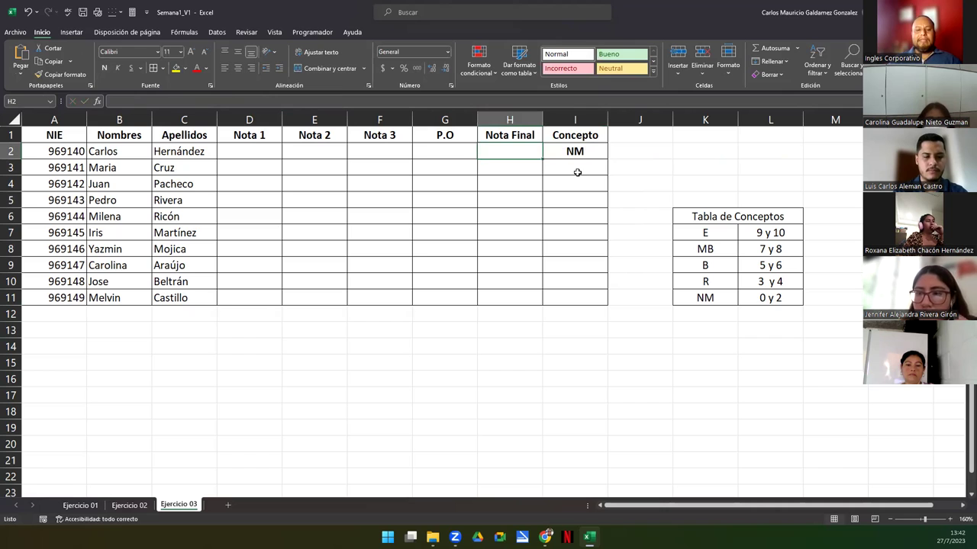
pyautogui.write('2')
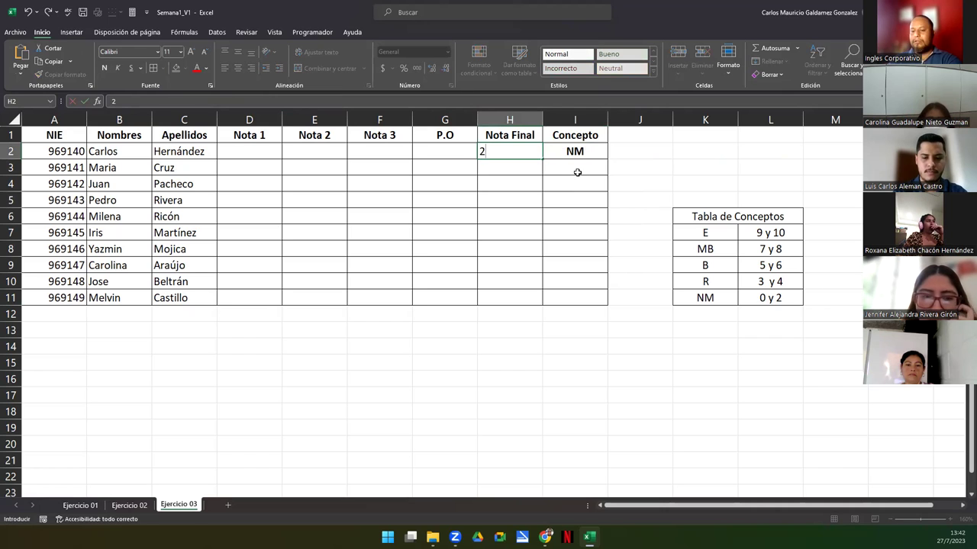
pyautogui.press('Return')
pyautogui.press('Up')
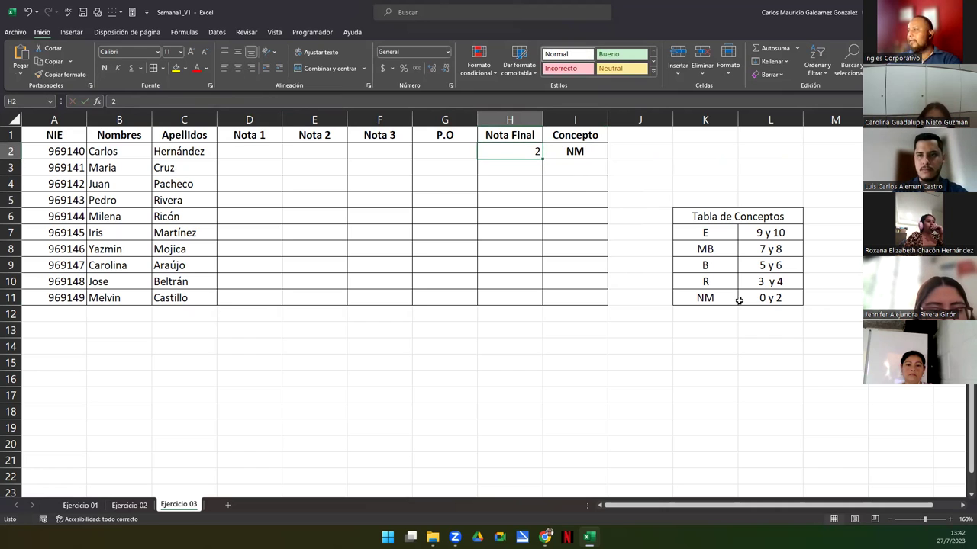
pyautogui.write('4')
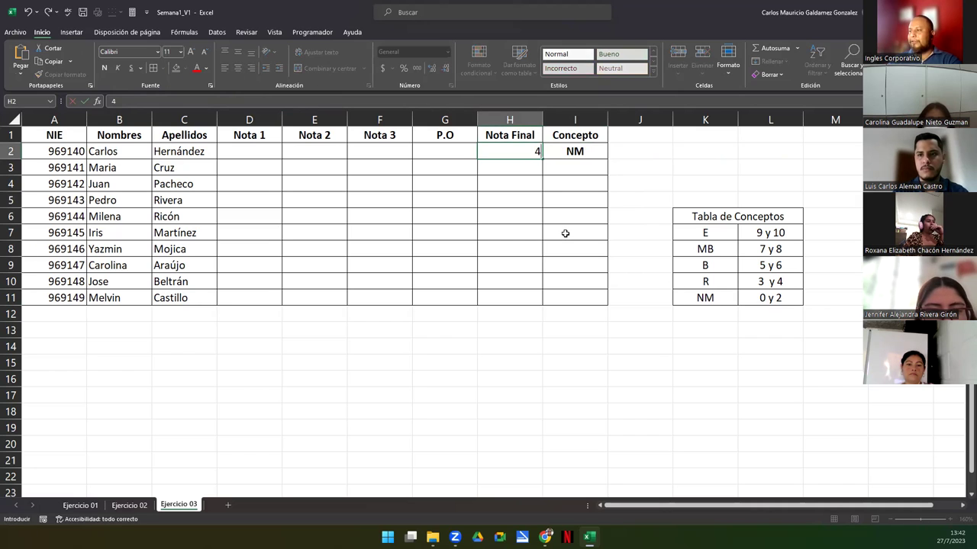
pyautogui.press('Return')
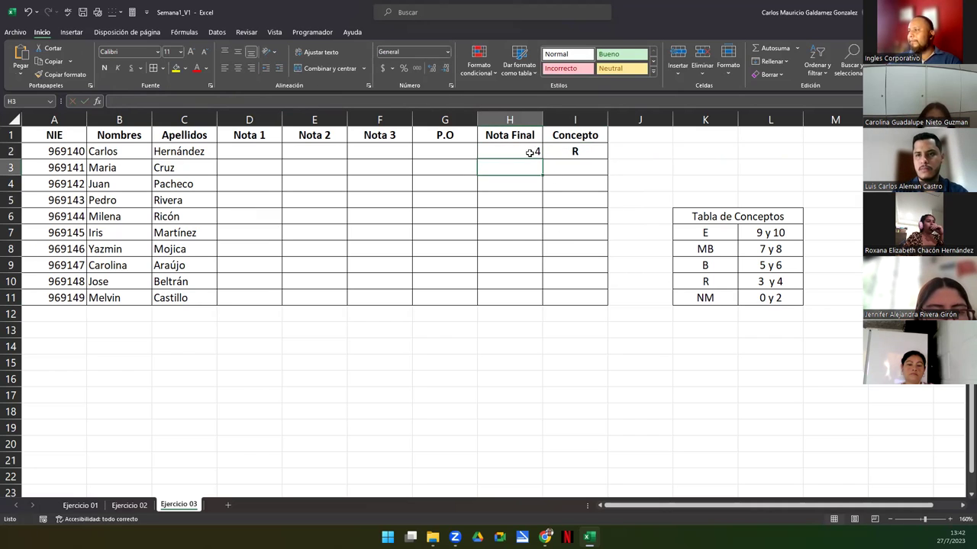
pyautogui.click(527, 151)
pyautogui.write('6')
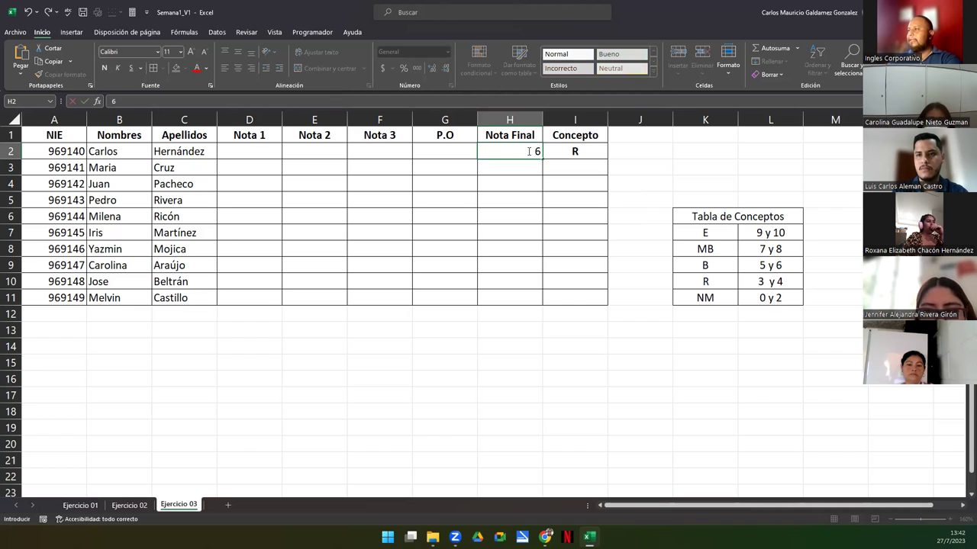
pyautogui.press('Return')
pyautogui.click(526, 151)
pyautogui.write('8')
pyautogui.press('Return')
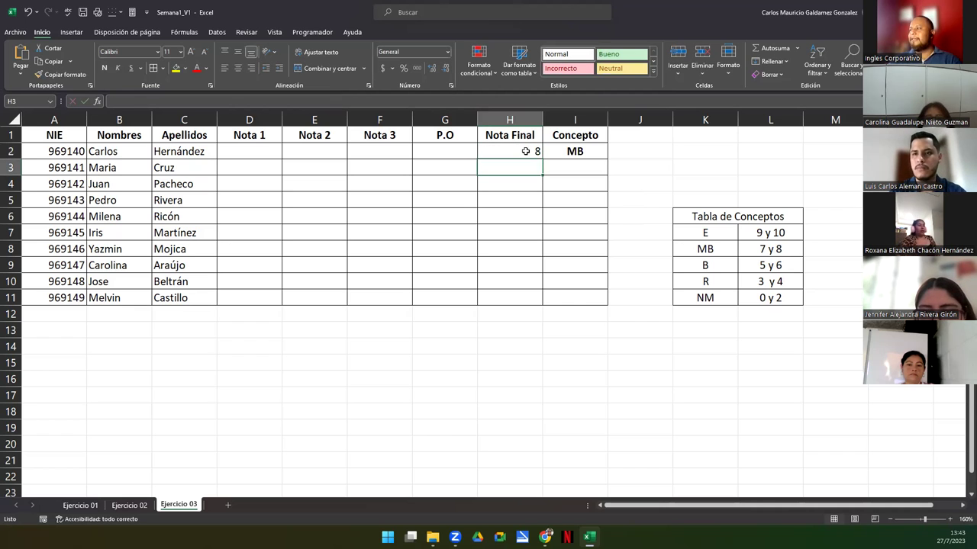
pyautogui.click(525, 151)
pyautogui.write('9')
pyautogui.press('Return')
pyautogui.click(526, 151)
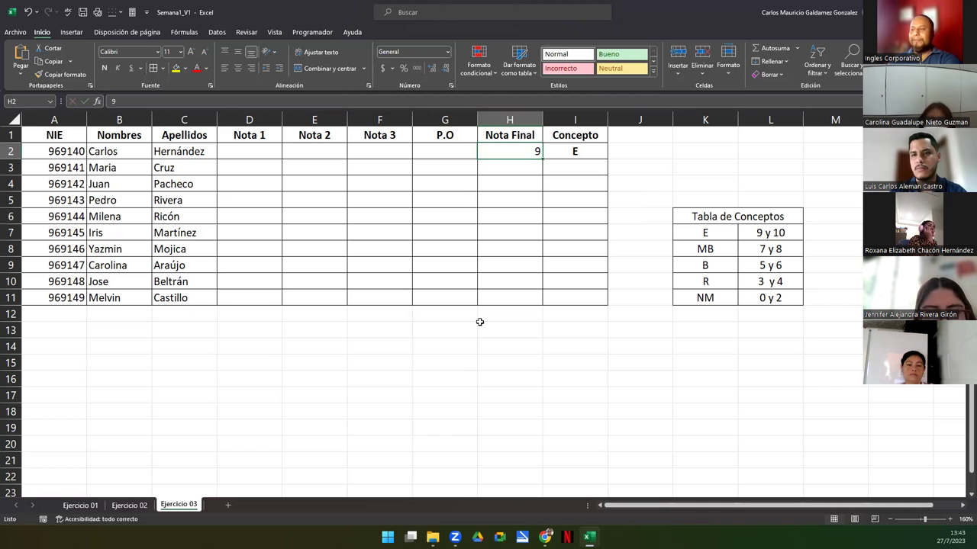
pyautogui.press('Delete')
pyautogui.click(578, 151)
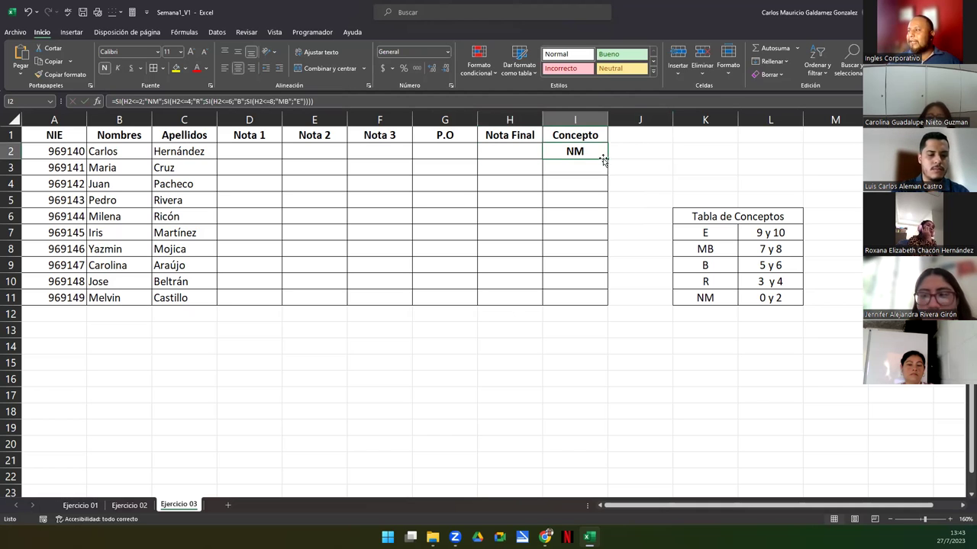
# Fill the Concepto formula down to I11 and reopen I2's formula to review its conditions
pyautogui.moveTo(607, 160); pyautogui.dragTo(588, 299)
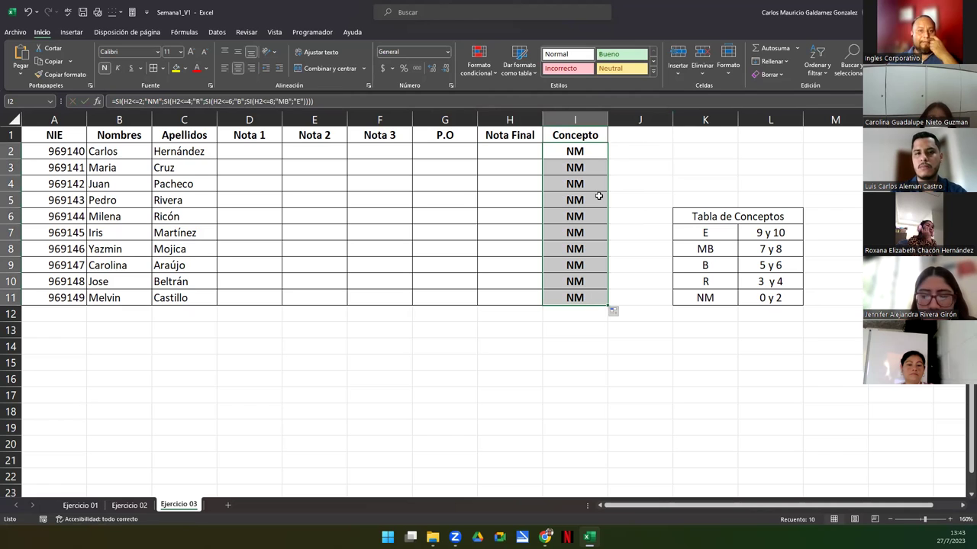
pyautogui.doubleClick(593, 152)
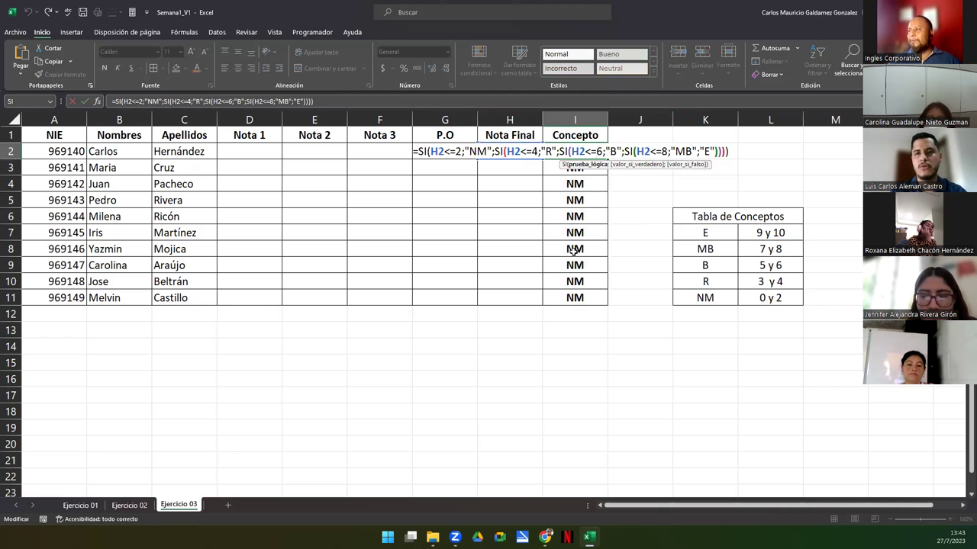
pyautogui.click(729, 152)
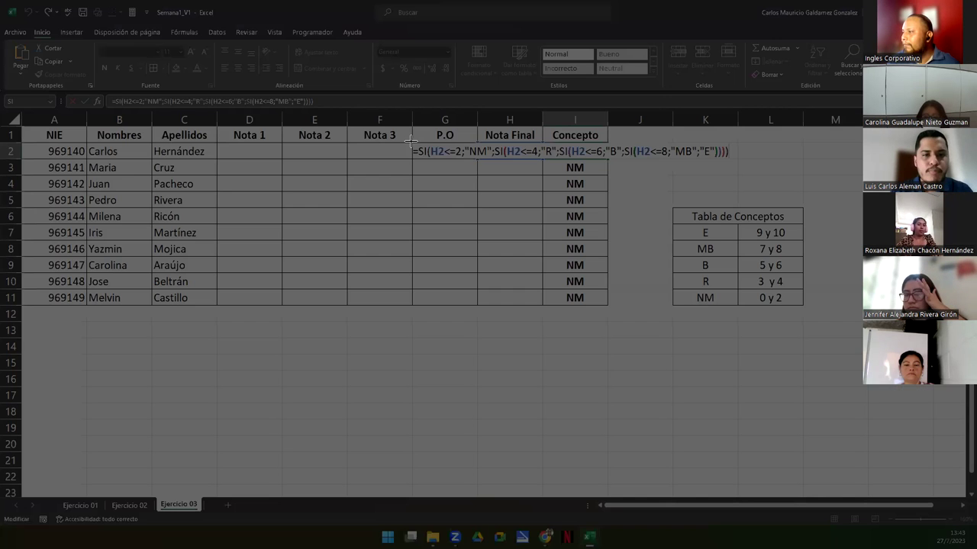
pyautogui.moveTo(413, 151); pyautogui.dragTo(729, 157)
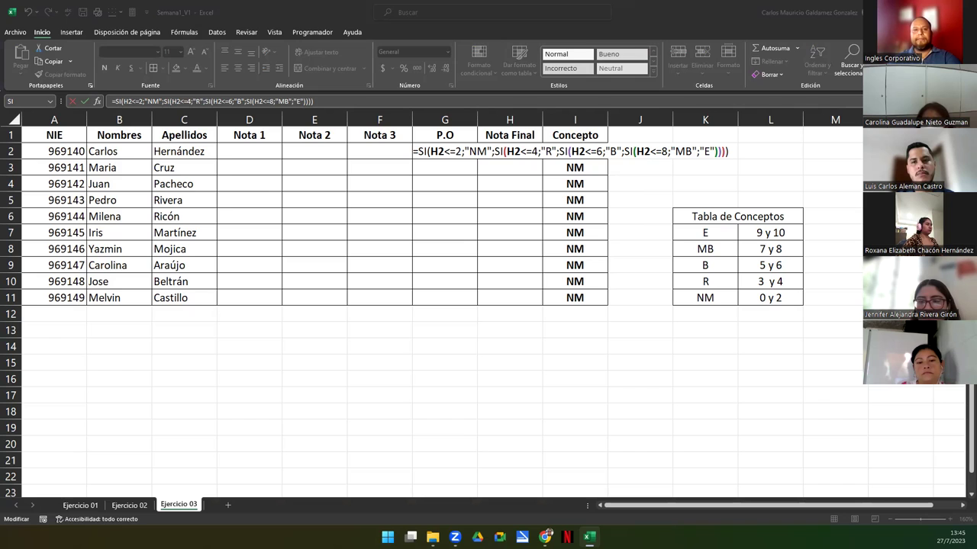
pyautogui.click(738, 154)
pyautogui.press('Return')
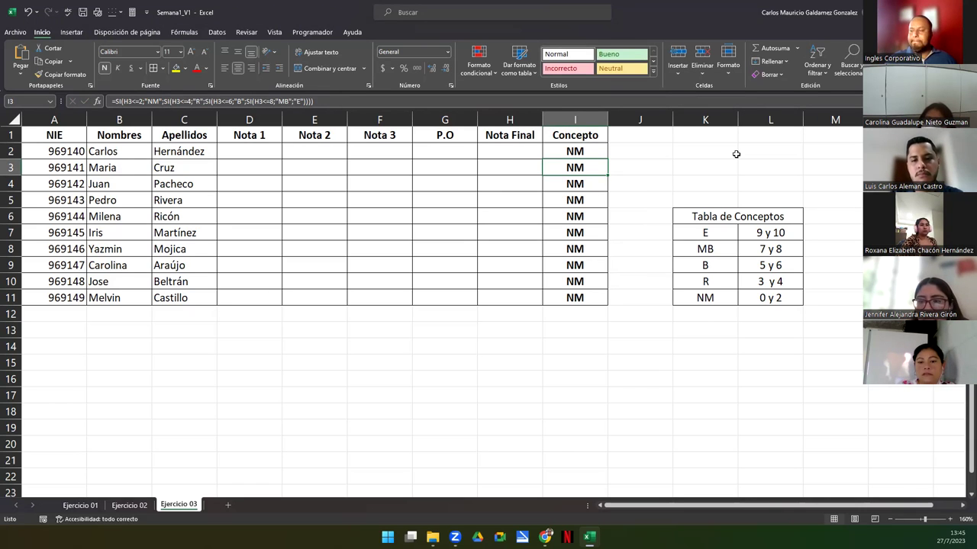
pyautogui.press('Up')
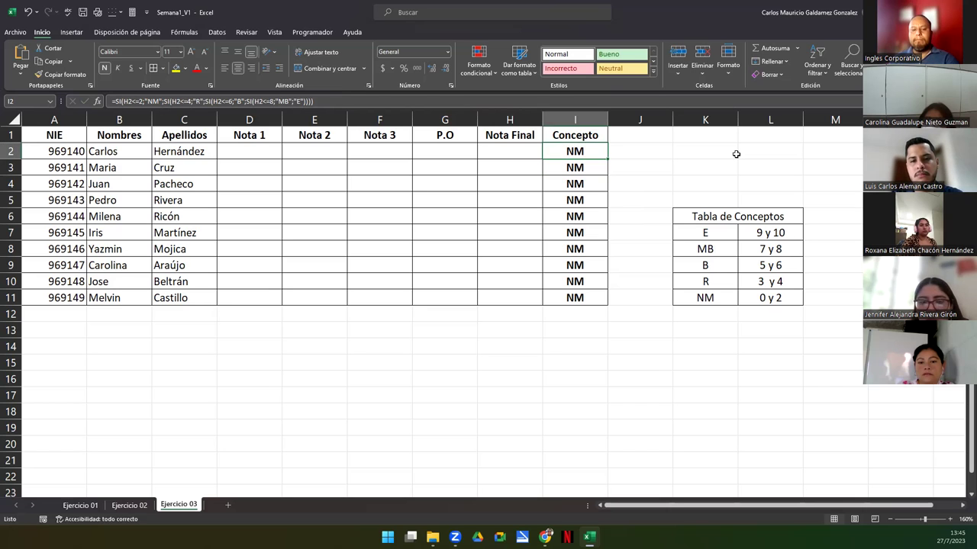
pyautogui.press('F2')
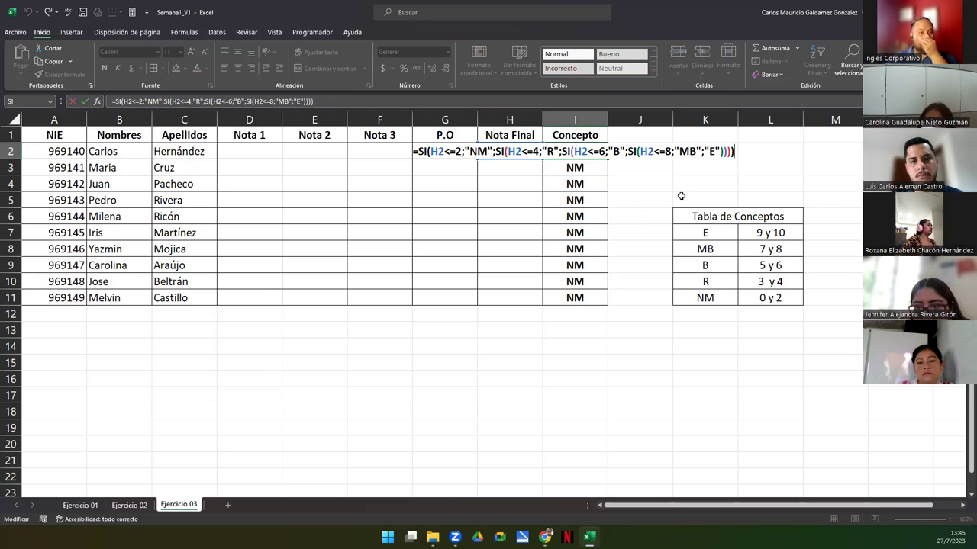
# Highlight the <=4, <=6 and <=8 conditions in I2's nested SI formula, then exit without changes
pyautogui.click(461, 151)
pyautogui.doubleClick(529, 151)
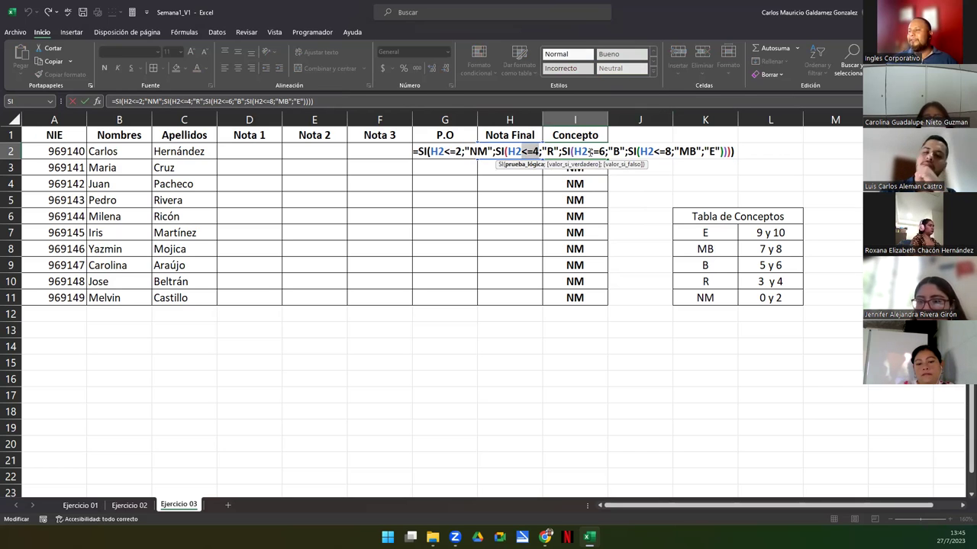
pyautogui.moveTo(588, 151); pyautogui.dragTo(605, 151)
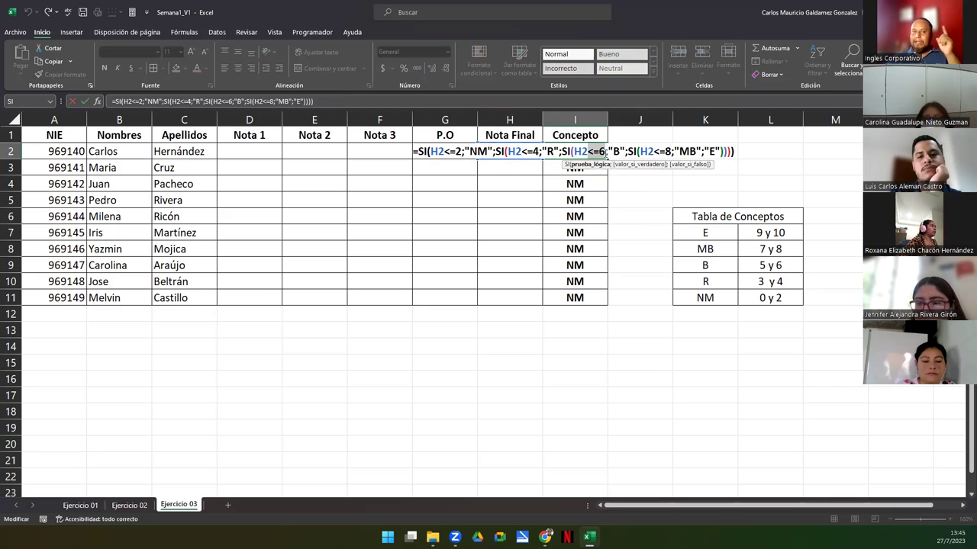
pyautogui.moveTo(656, 151); pyautogui.dragTo(671, 151)
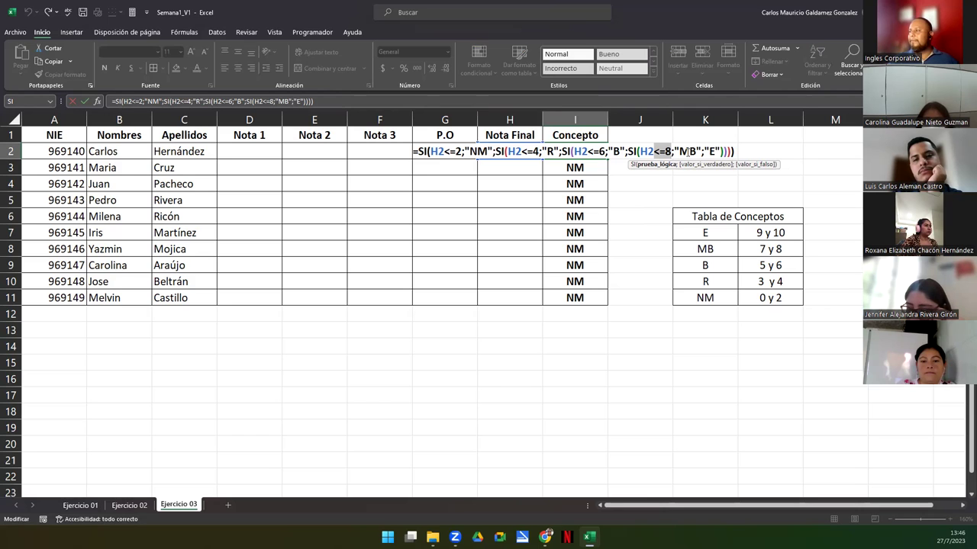
pyautogui.press('End')
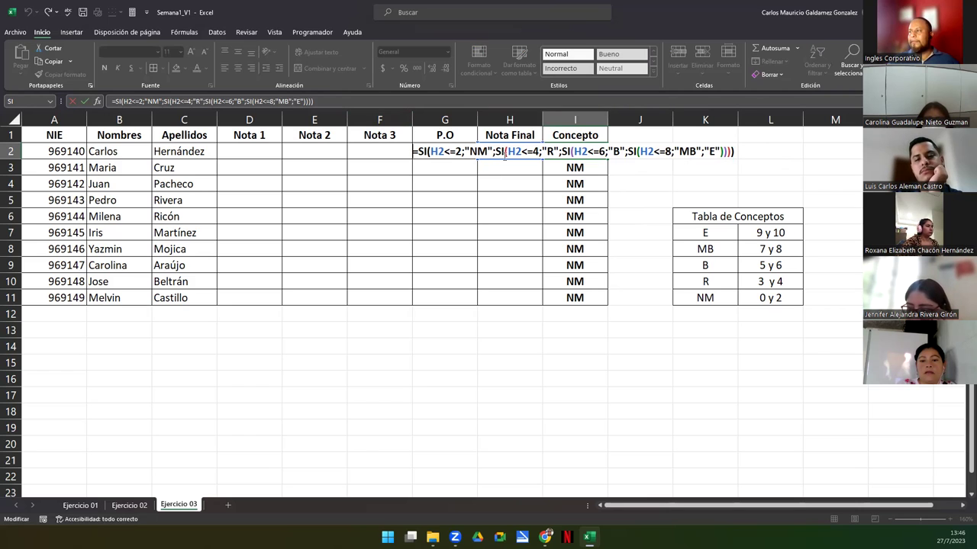
pyautogui.click(502, 151)
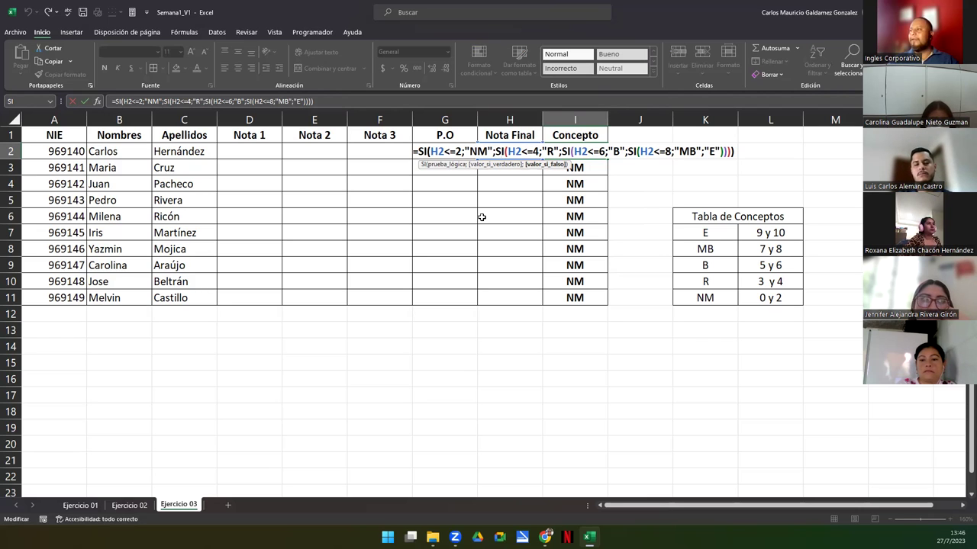
pyautogui.press('Escape')
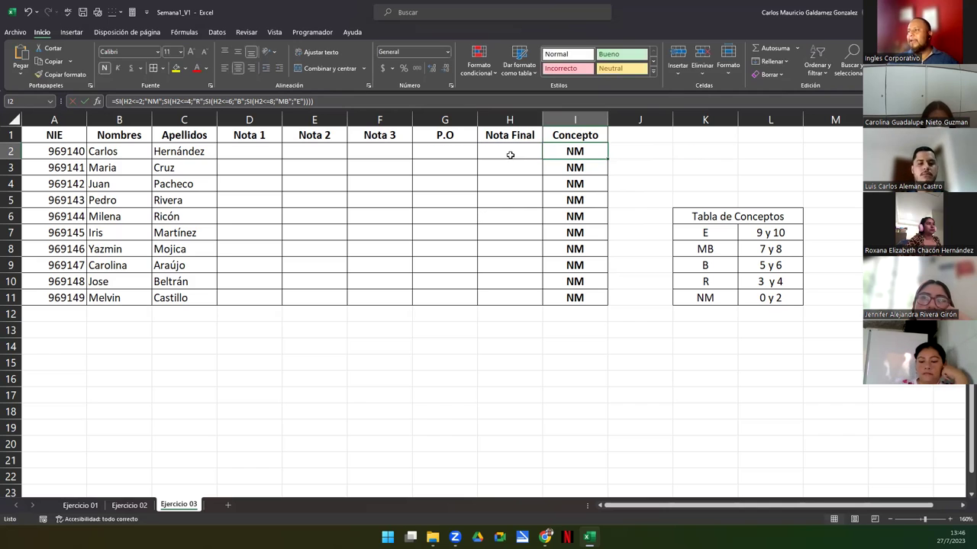
pyautogui.click(508, 153)
pyautogui.moveTo(507, 173); pyautogui.dragTo(508, 300)
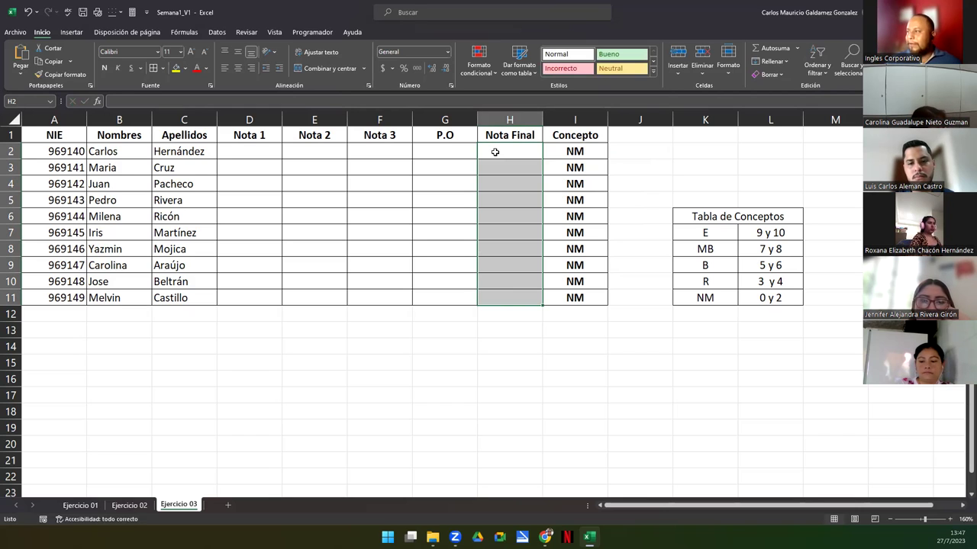
pyautogui.press('Right')
pyautogui.click(495, 151)
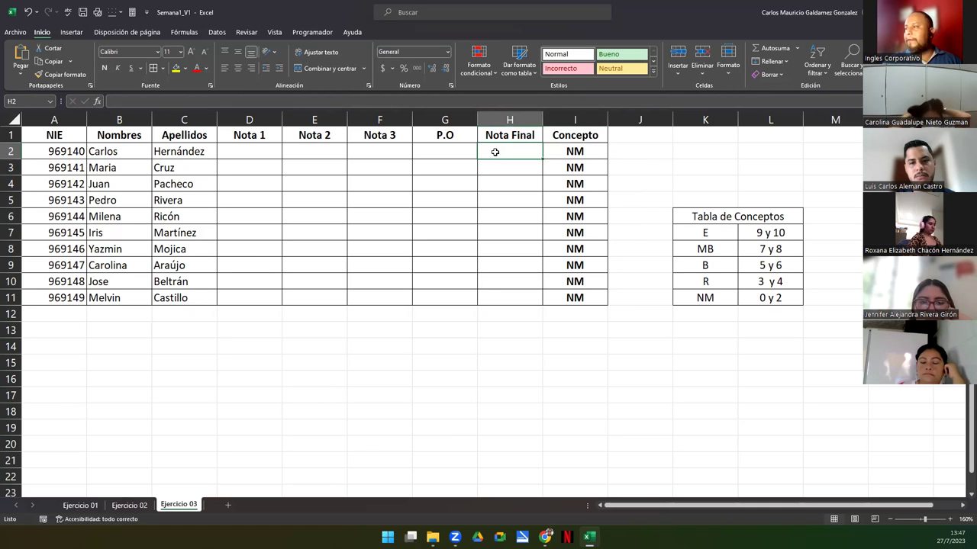
pyautogui.write('=')
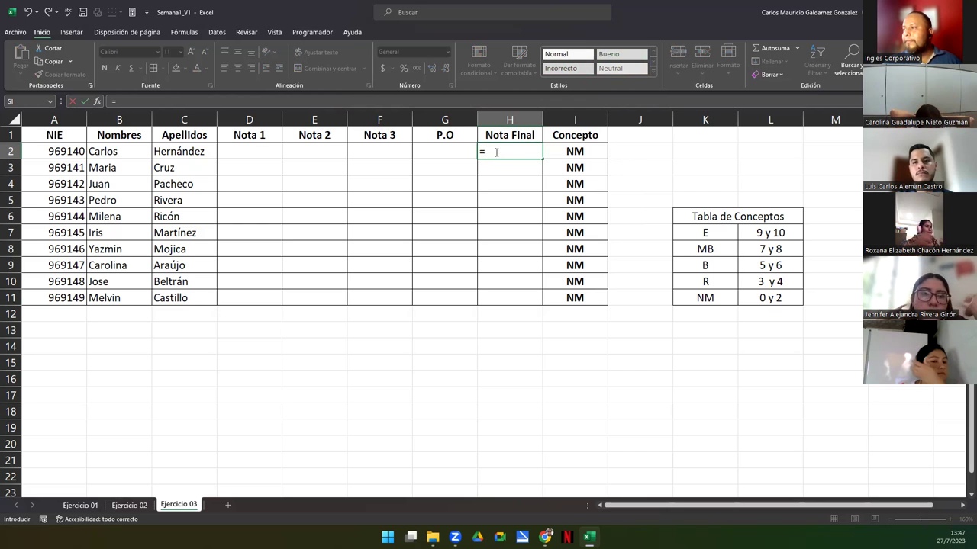
pyautogui.press('Left')
pyautogui.press('Left')
pyautogui.press('Left')
pyautogui.press('Left')
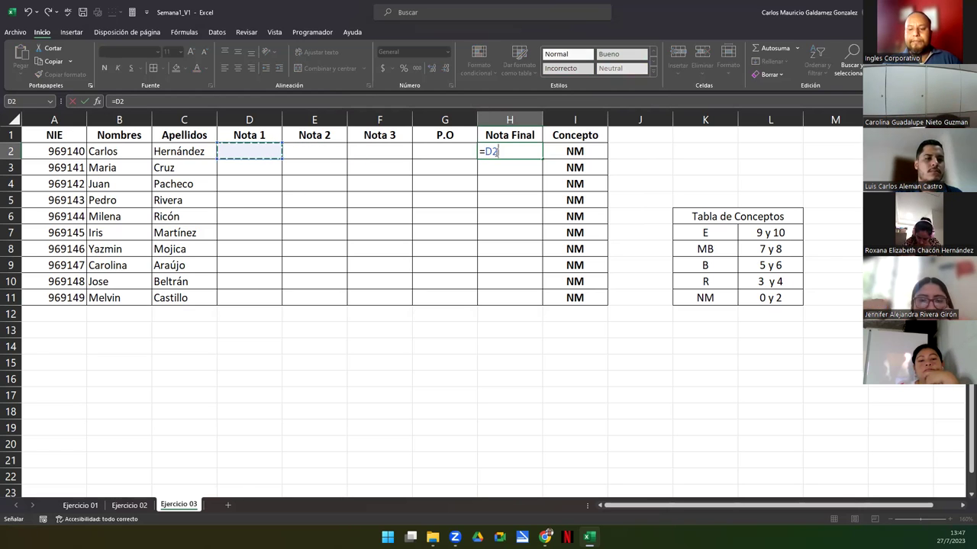
pyautogui.write('*')
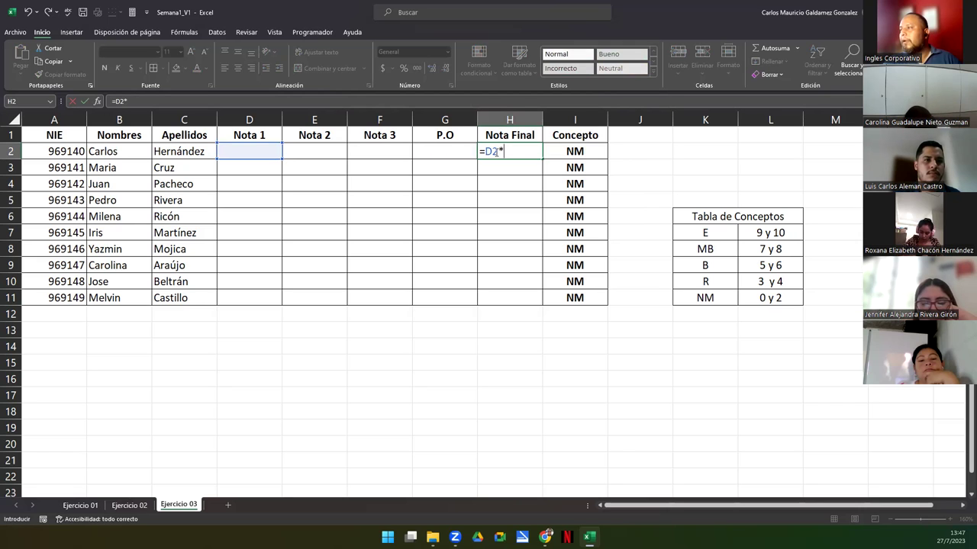
pyautogui.press('Escape')
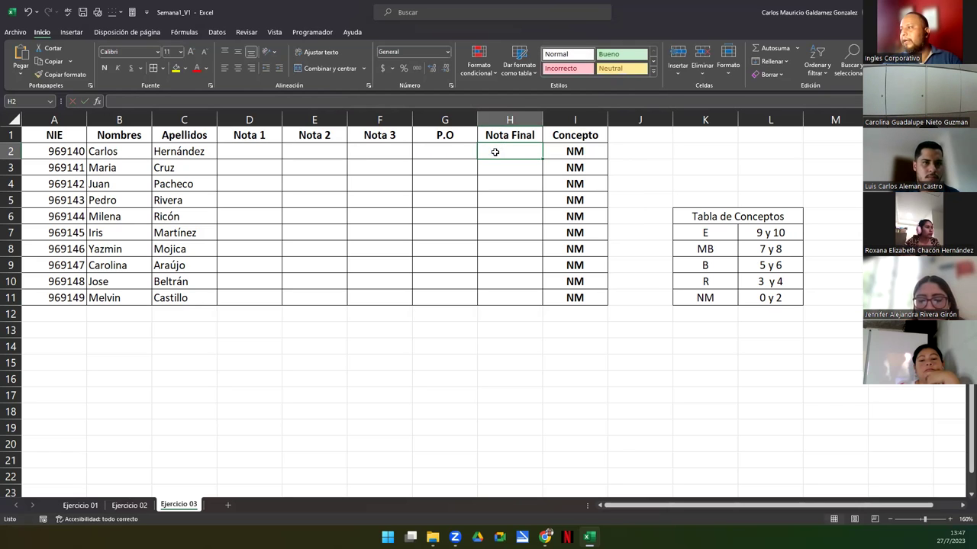
# Type the Actividades heading in K14 with the labels Act and P.o below it
pyautogui.click(683, 344)
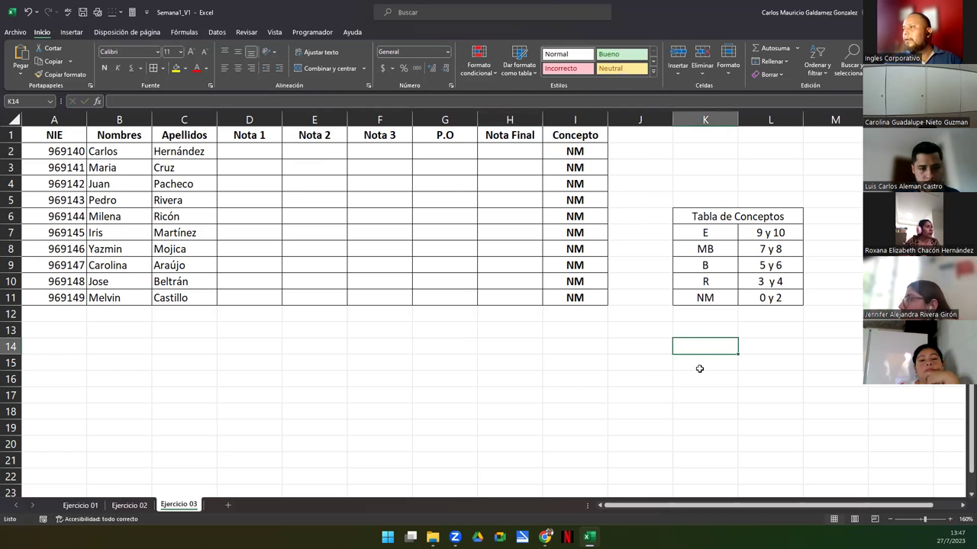
pyautogui.write('Actividades')
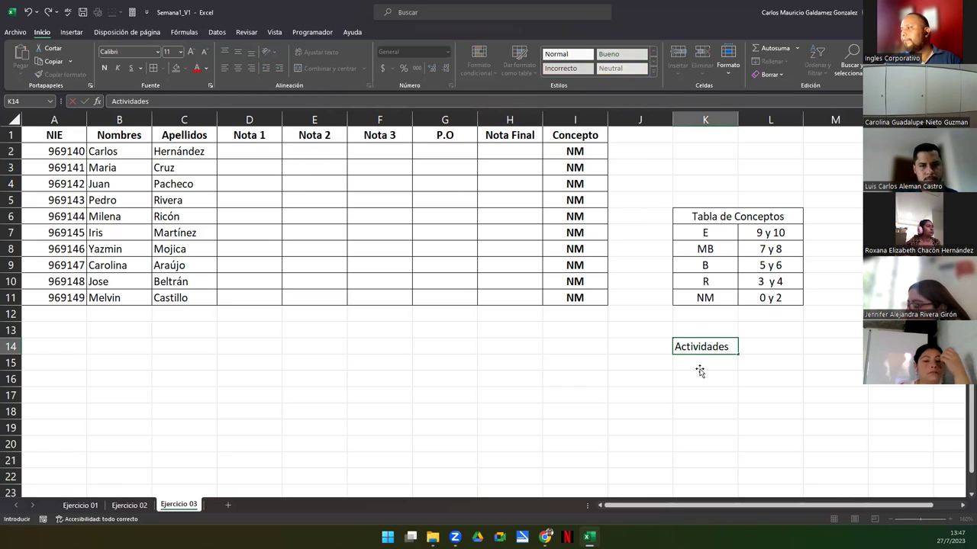
pyautogui.press('Return')
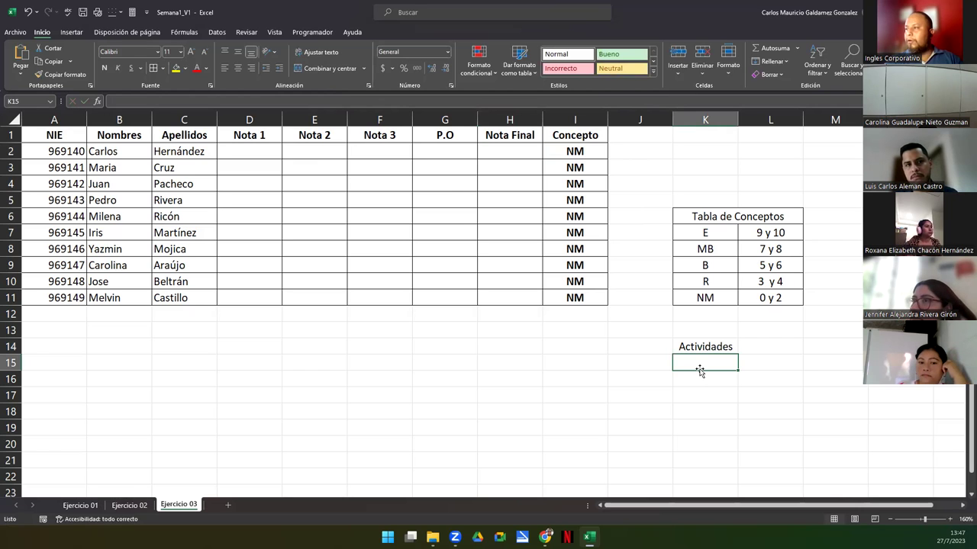
pyautogui.write('Actividades')
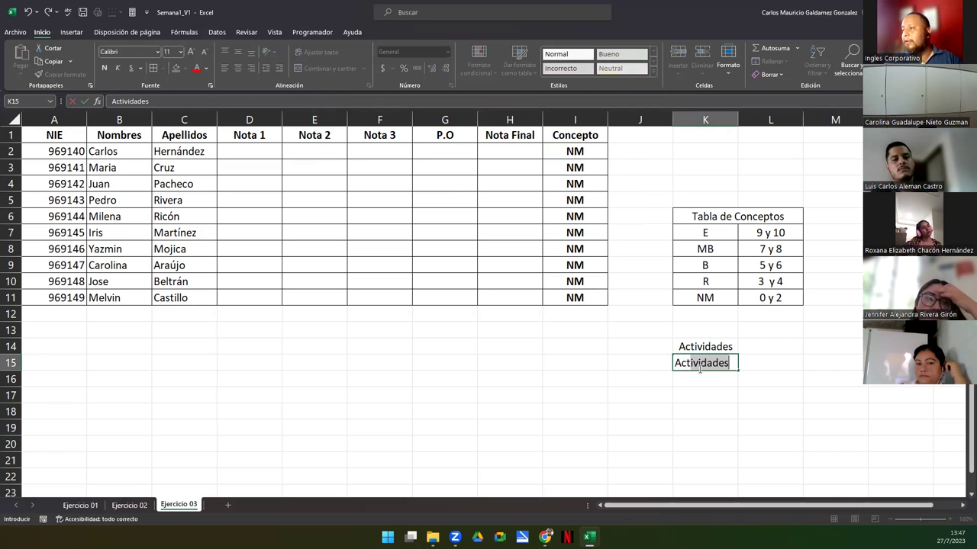
pyautogui.press('Delete')
pyautogui.press('Return')
pyautogui.write('P.o')
pyautogui.press('Tab')
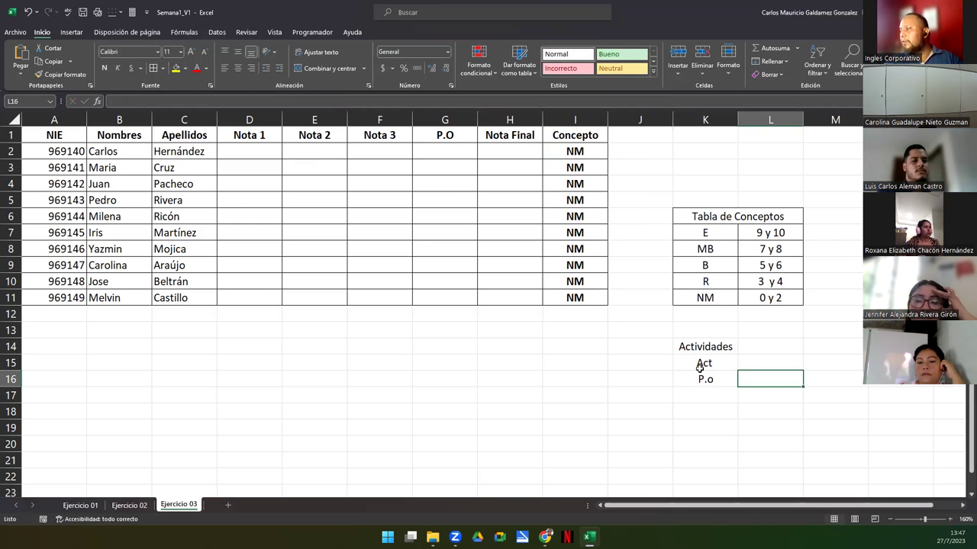
# Enter the activity counts: 3 for Act and 1 for P.o
pyautogui.write('1')
pyautogui.press('Up')
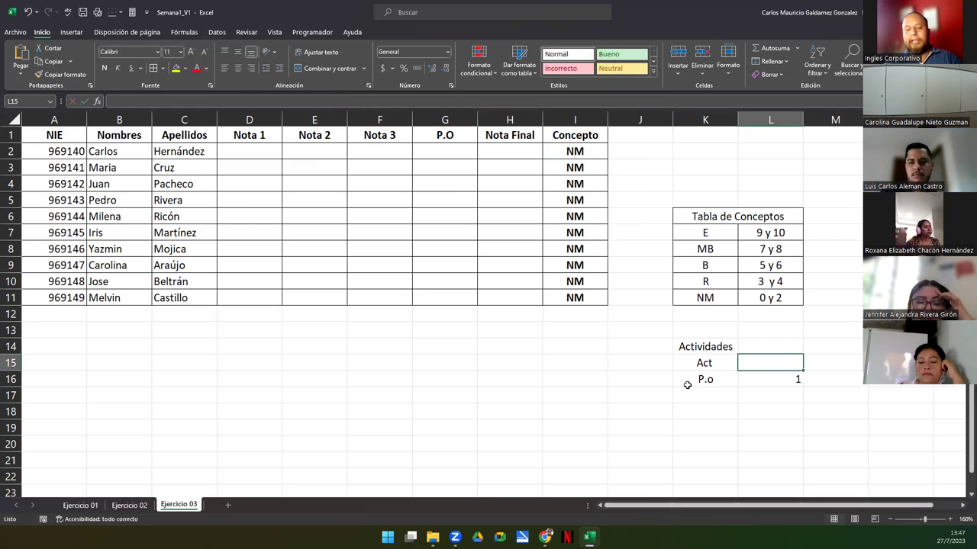
pyautogui.write('3')
pyautogui.press('Return')
# Enter the weights 60% for Act and 40% for P.o in the percentage column
pyautogui.press('Tab')
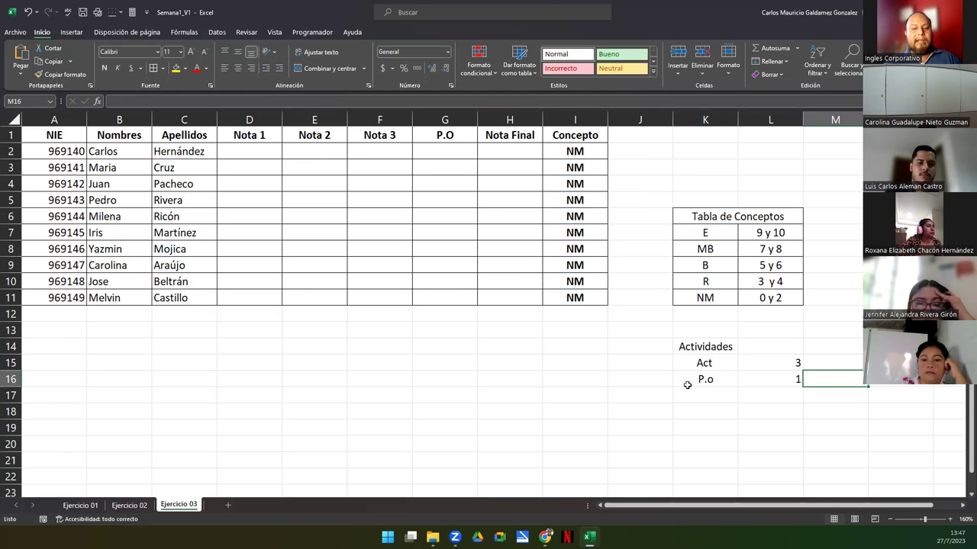
pyautogui.write('40%')
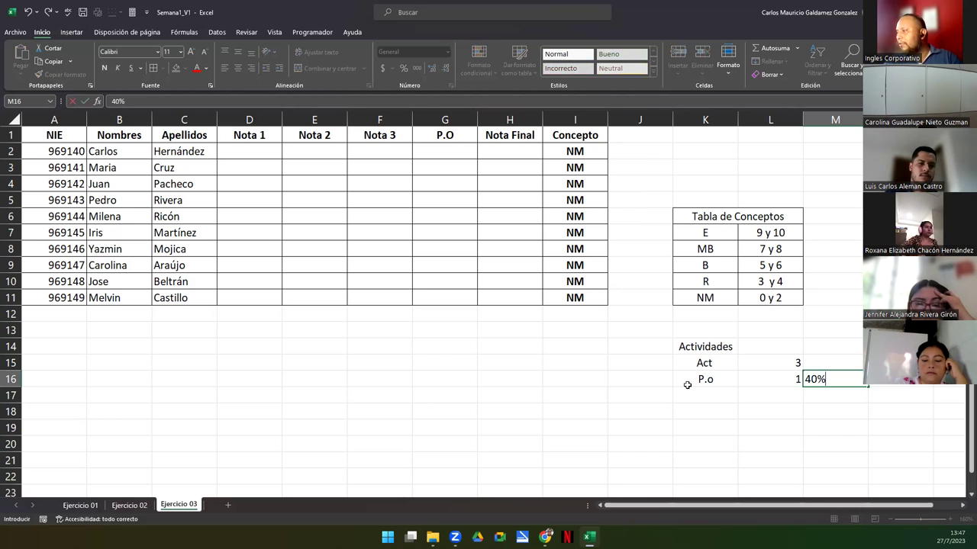
pyautogui.press('Return')
pyautogui.press('Up')
pyautogui.press('Up')
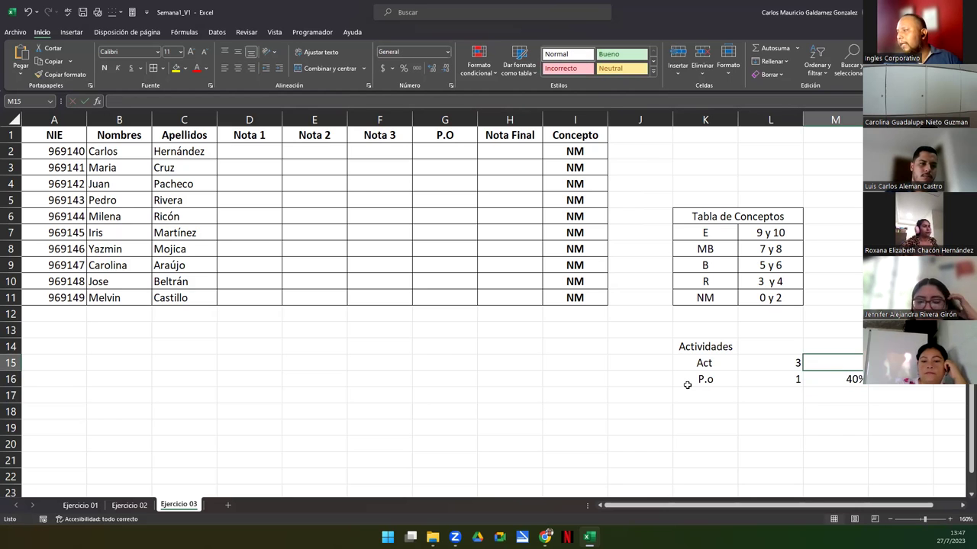
pyautogui.write('60%')
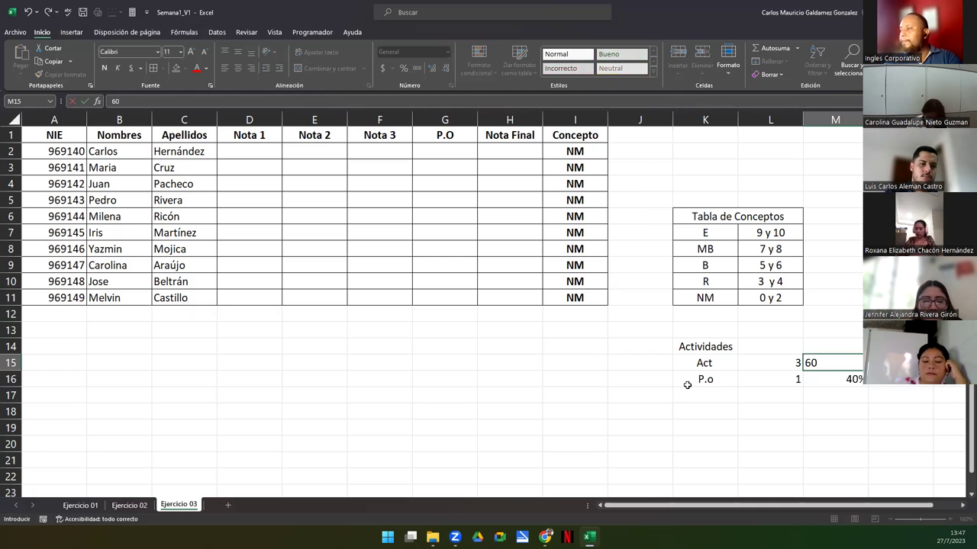
pyautogui.press('Return')
pyautogui.press('Up')
pyautogui.press('Left')
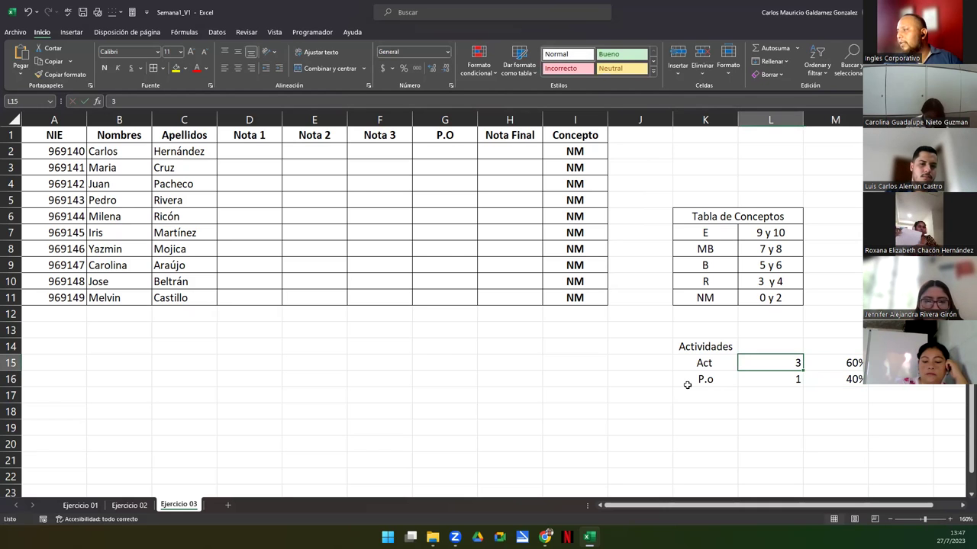
pyautogui.press('Down')
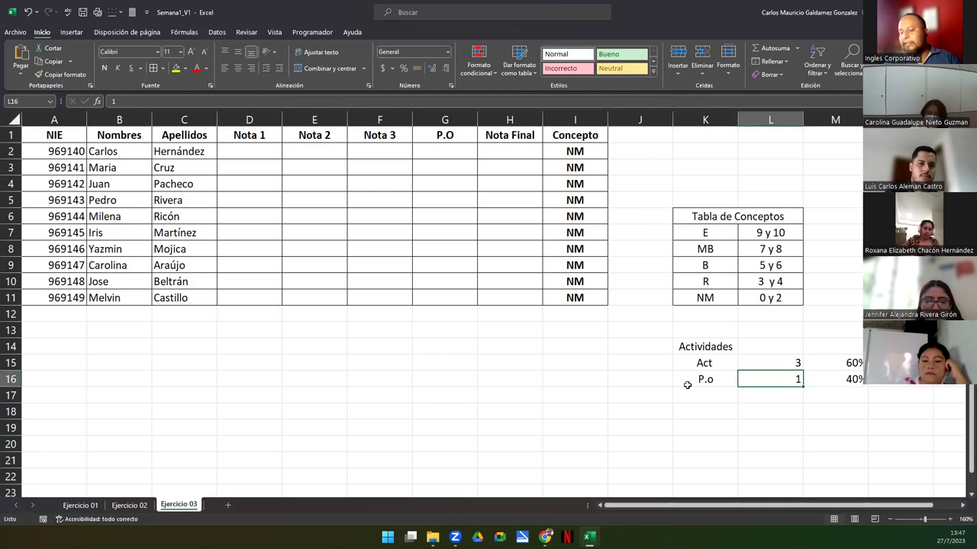
pyautogui.press('Up')
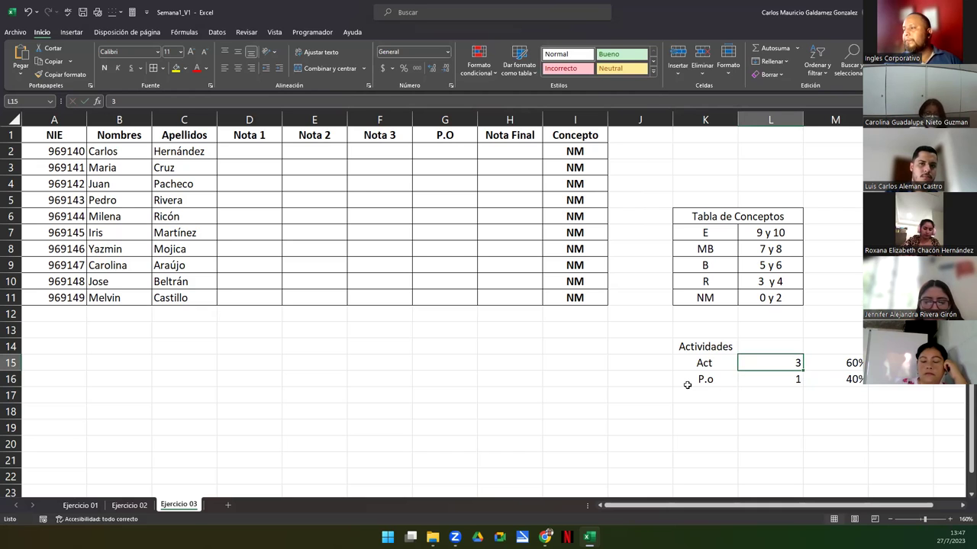
# In H2, build =D2*20%+E2*20%+F2*20%+G2*40% by pointing at each grade cell
pyautogui.click(495, 152)
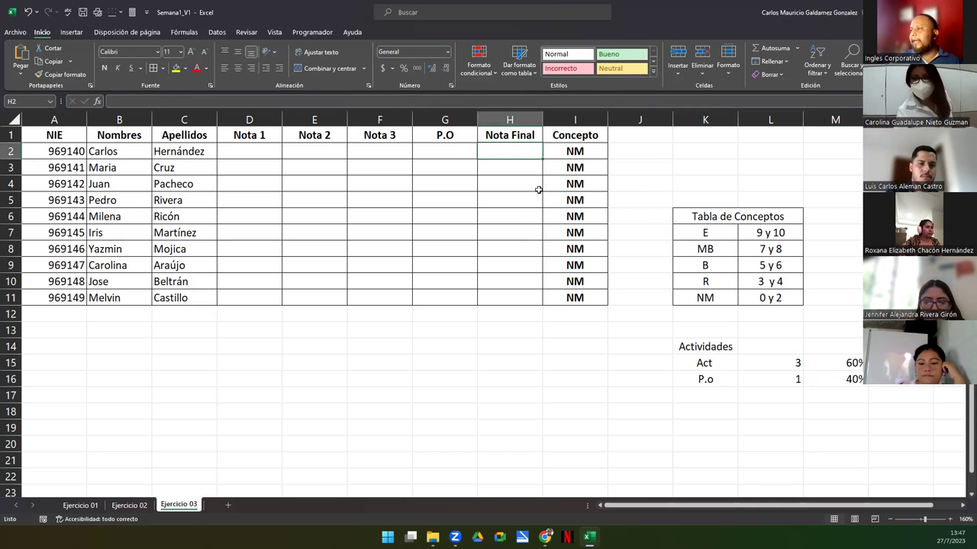
pyautogui.write('=')
pyautogui.press('Left')
pyautogui.press('Left')
pyautogui.press('Left')
pyautogui.press('Left')
pyautogui.write('*20%+')
pyautogui.press('Left')
pyautogui.press('Left')
pyautogui.press('Left')
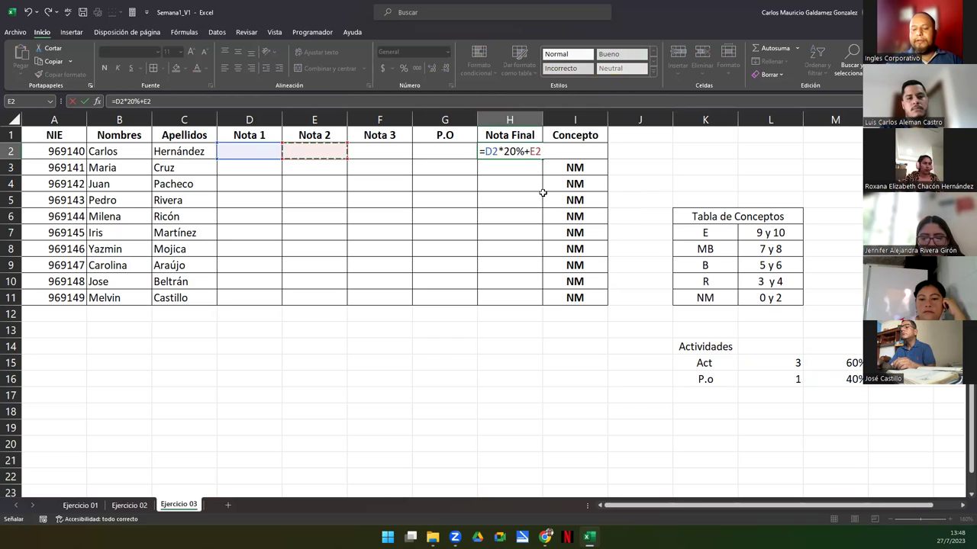
pyautogui.write('*20%+')
pyautogui.press('Left')
pyautogui.press('Left')
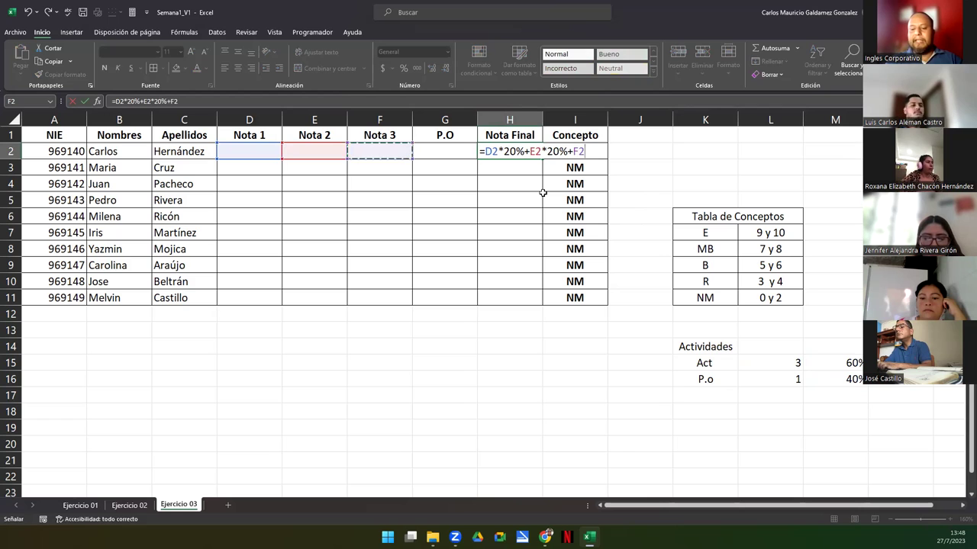
pyautogui.write('*20%')
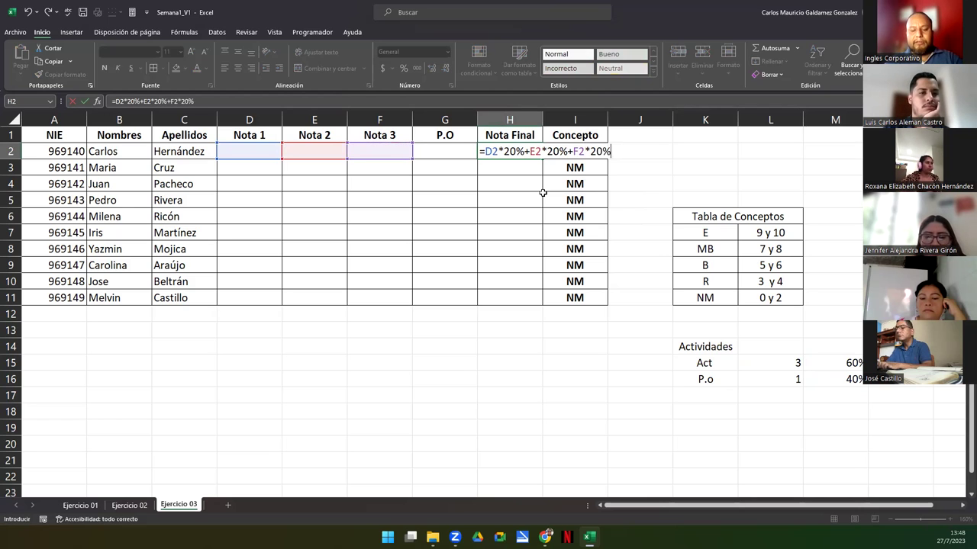
pyautogui.write('+')
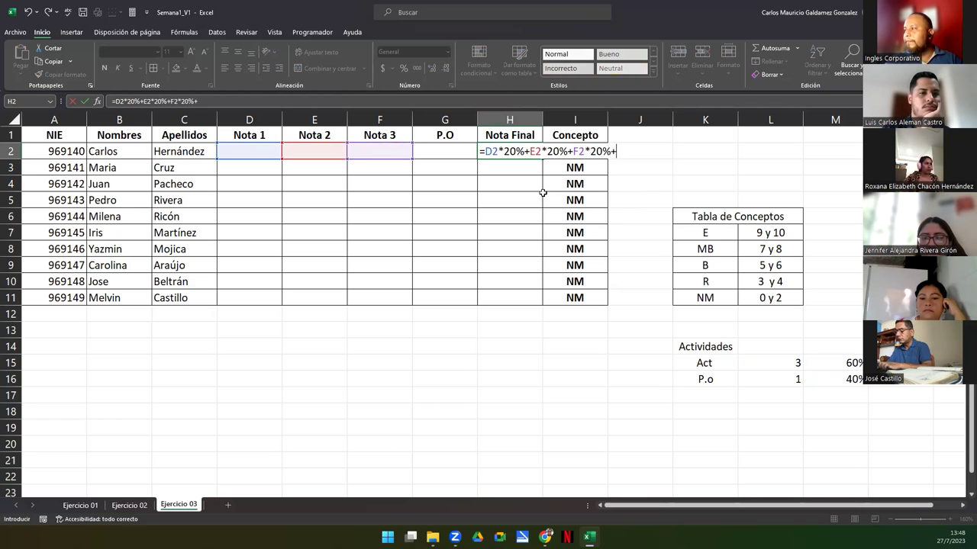
pyautogui.press('Left')
pyautogui.press('Left')
pyautogui.press('Right')
pyautogui.write('*')
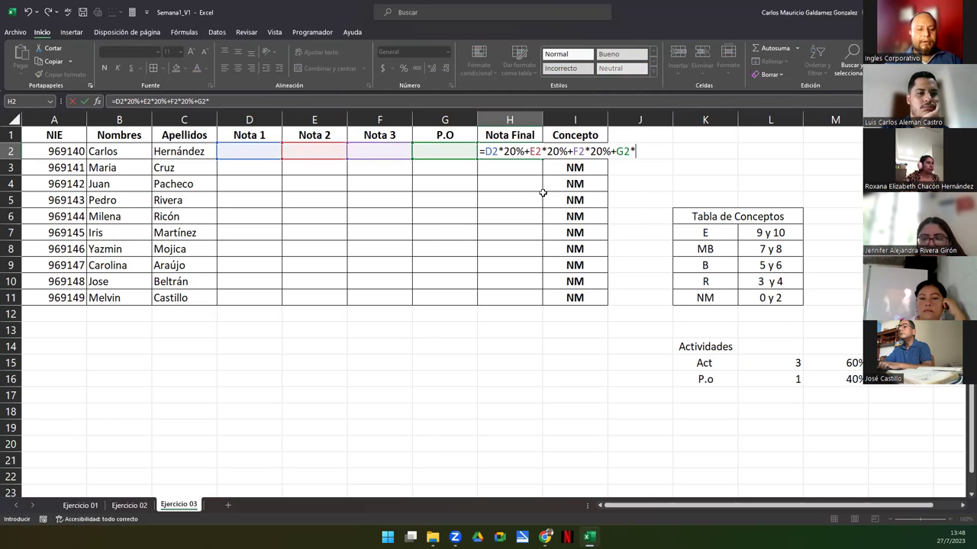
pyautogui.write('40%')
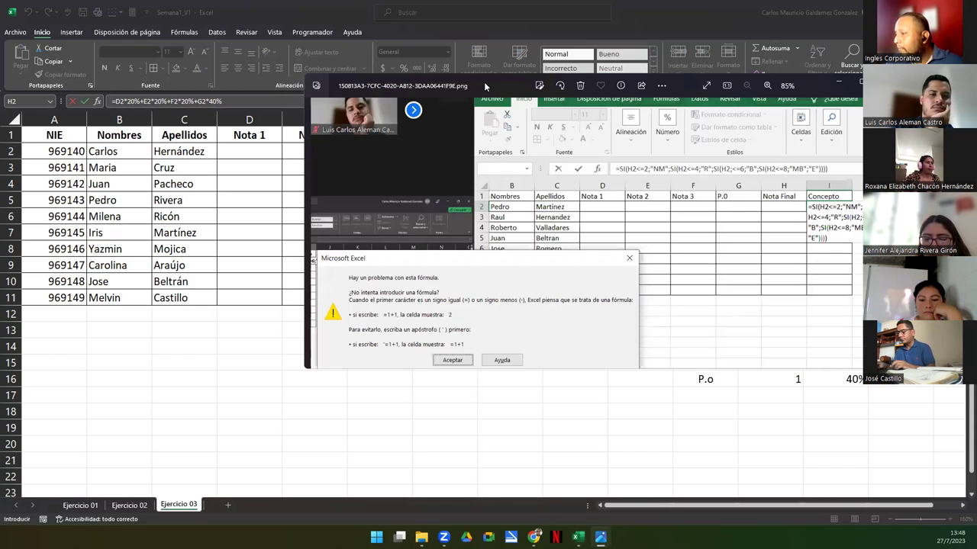
# Commit the Nota Final formula in H2 and review I2's Concepto formula without changing it
pyautogui.moveTo(485, 86); pyautogui.dragTo(384, 197)
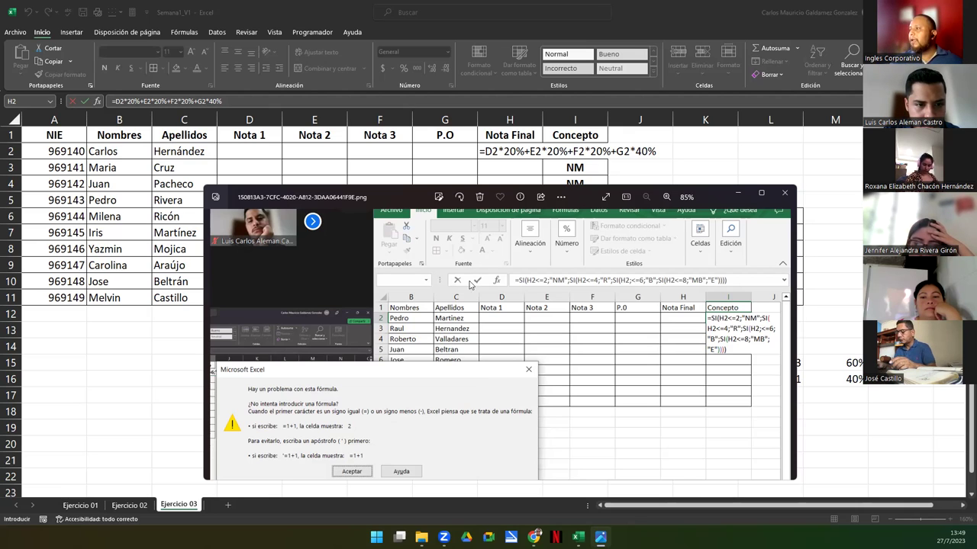
pyautogui.click(497, 165)
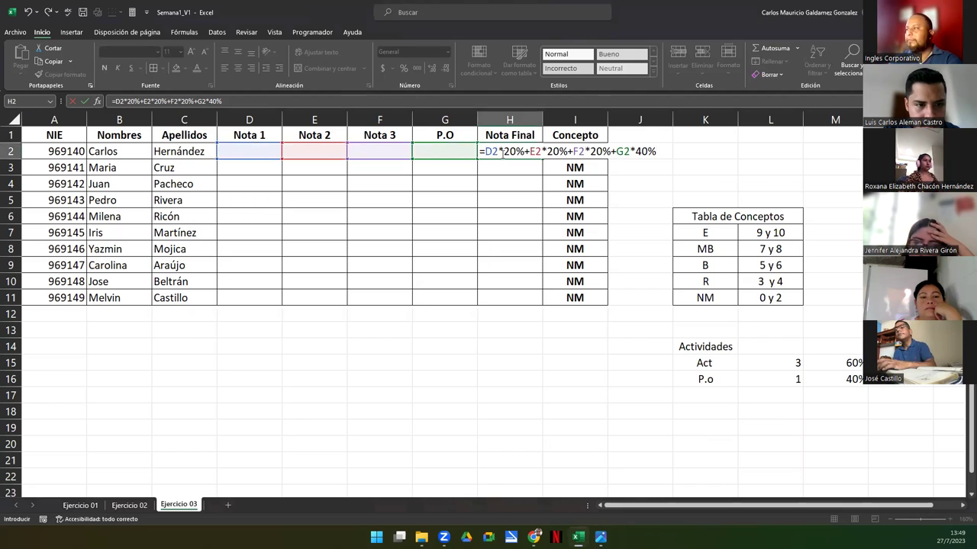
pyautogui.press('Return')
pyautogui.click(571, 152)
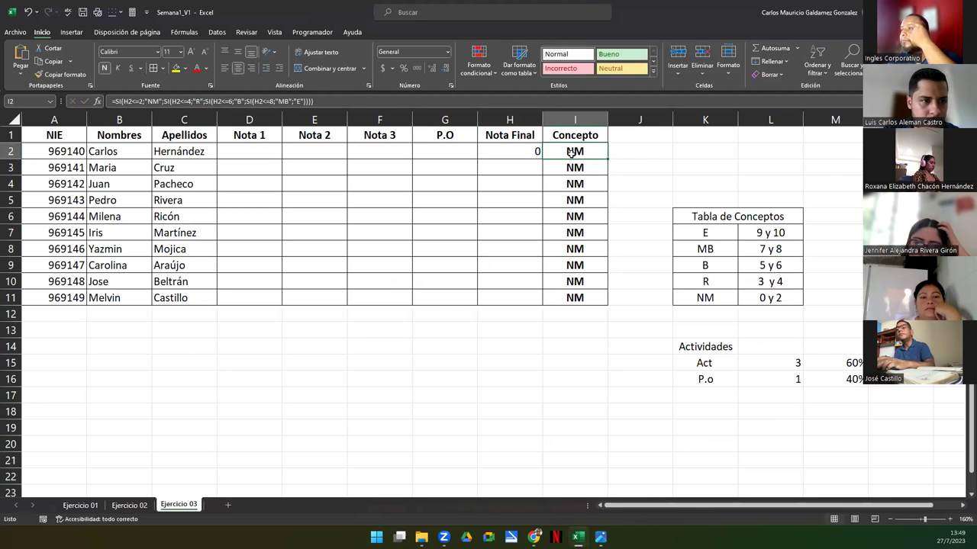
pyautogui.doubleClick(571, 152)
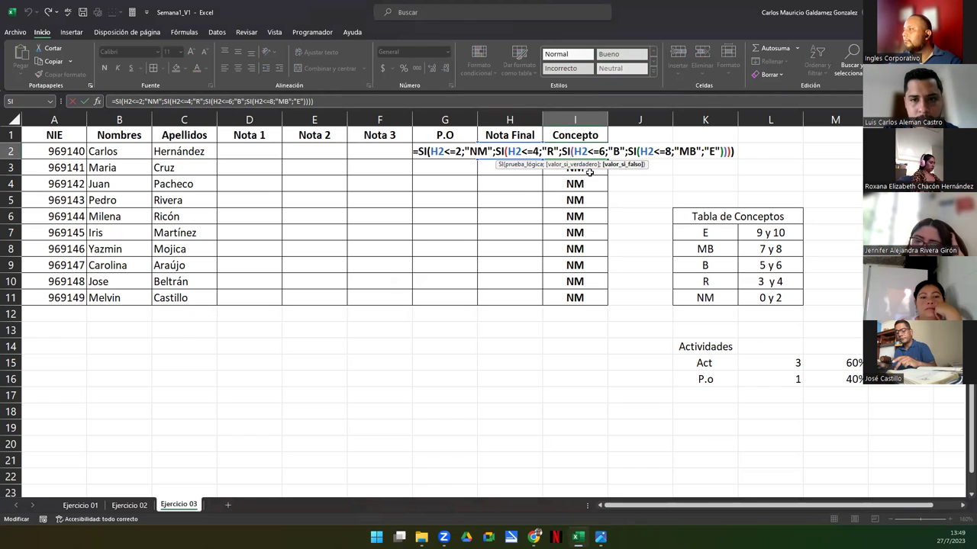
pyautogui.press('Escape')
# Compare the formula-error screenshot with the concept table, then close it
pyautogui.click(601, 536)
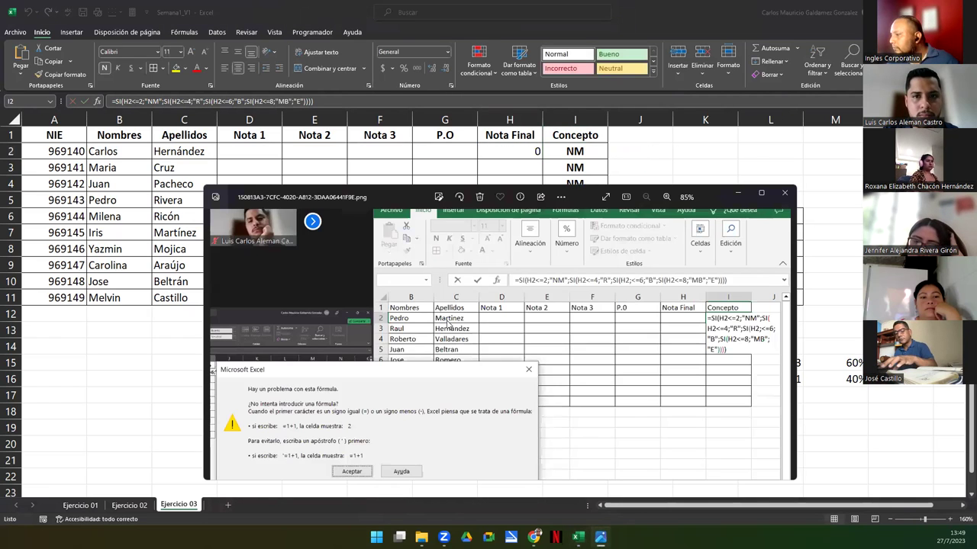
pyautogui.click(558, 155)
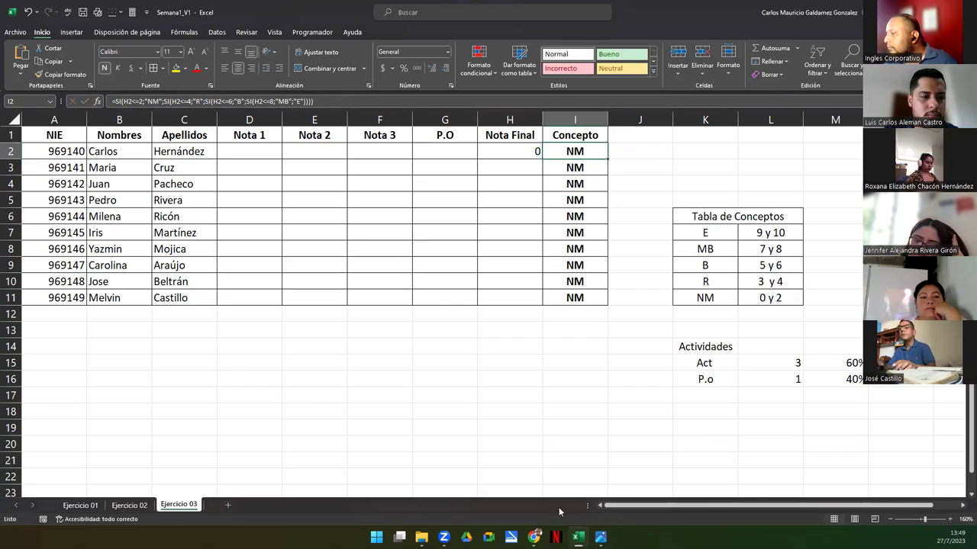
pyautogui.click(600, 536)
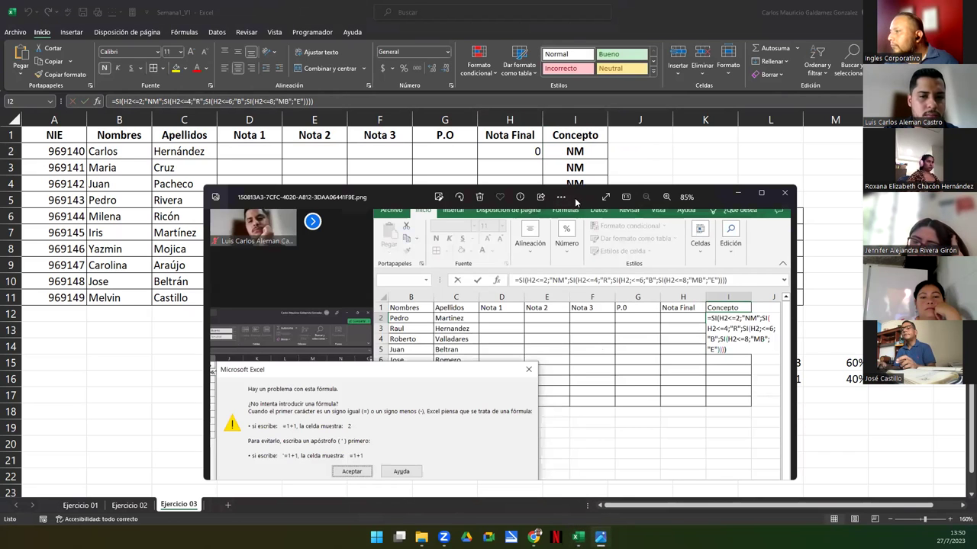
pyautogui.moveTo(541, 197); pyautogui.dragTo(367, 134)
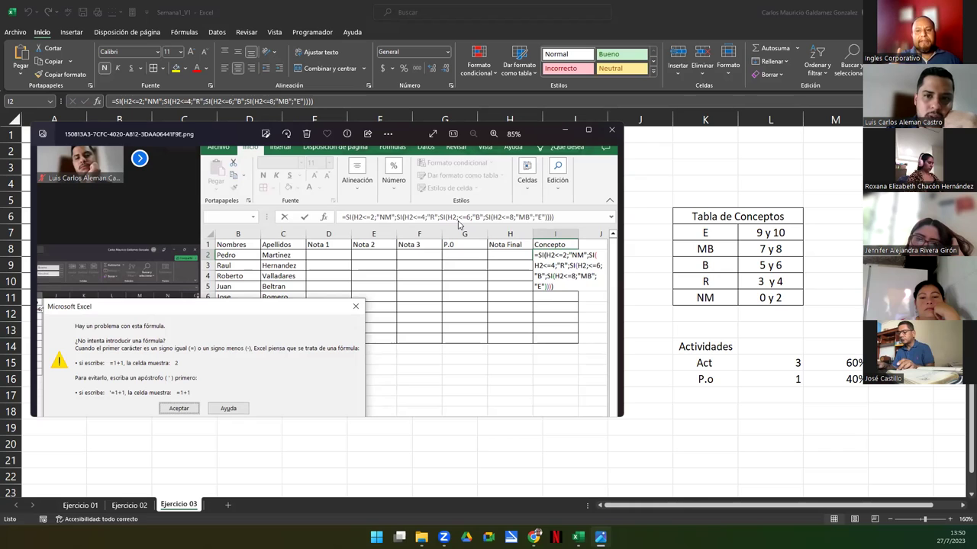
pyautogui.click(608, 139)
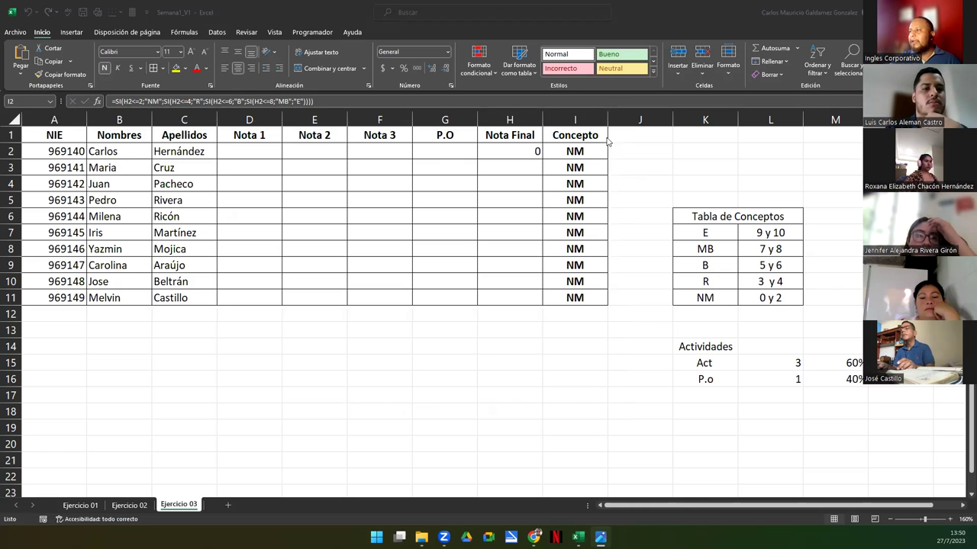
pyautogui.click(449, 337)
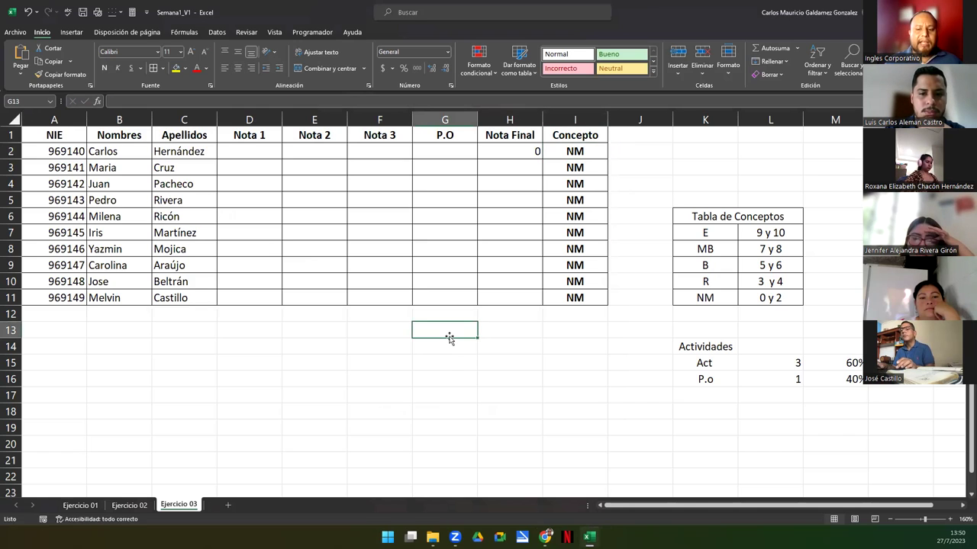
pyautogui.write('=')
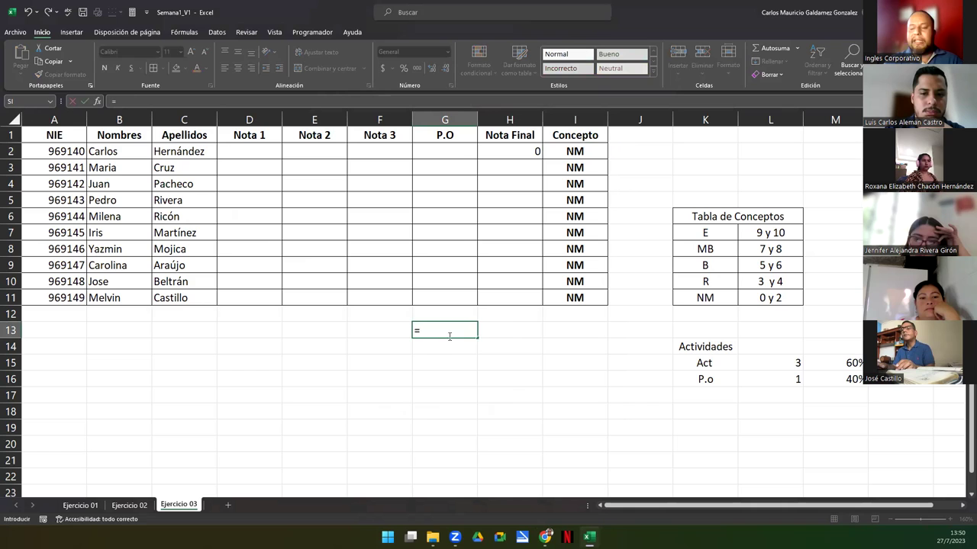
pyautogui.write('s')
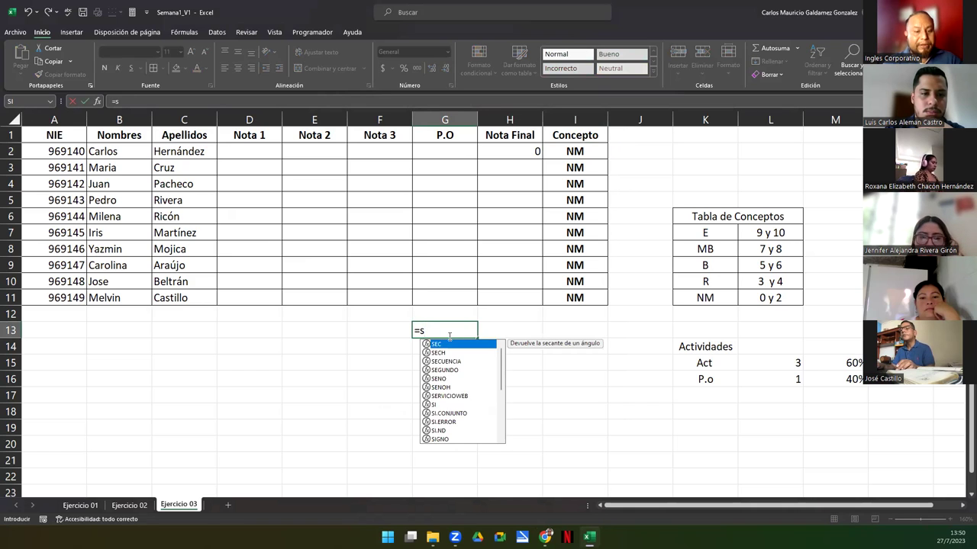
pyautogui.write('i')
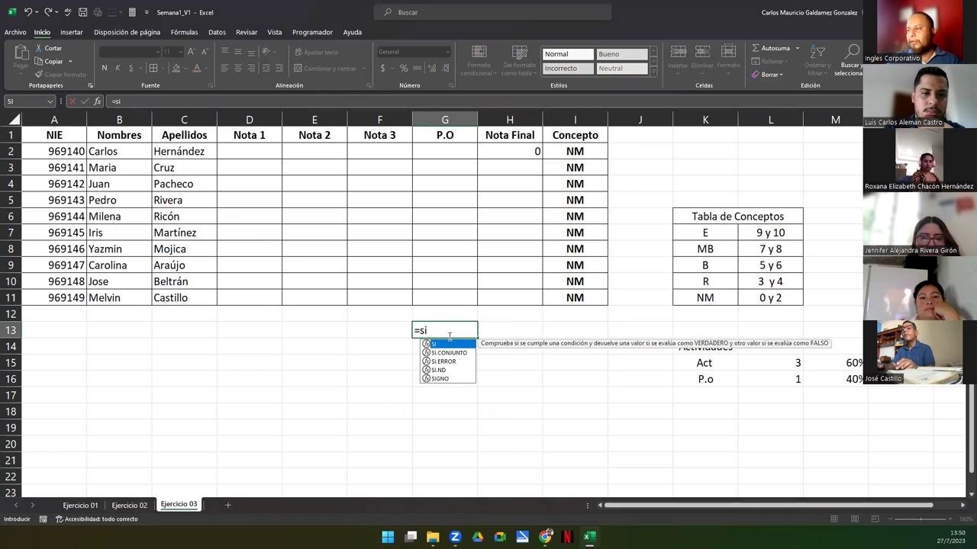
pyautogui.press('Tab')
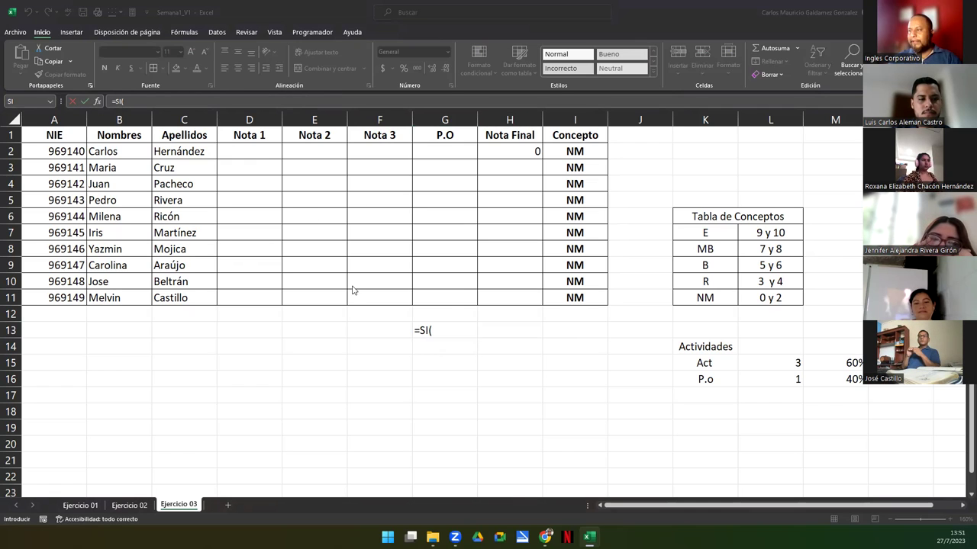
pyautogui.click(443, 330)
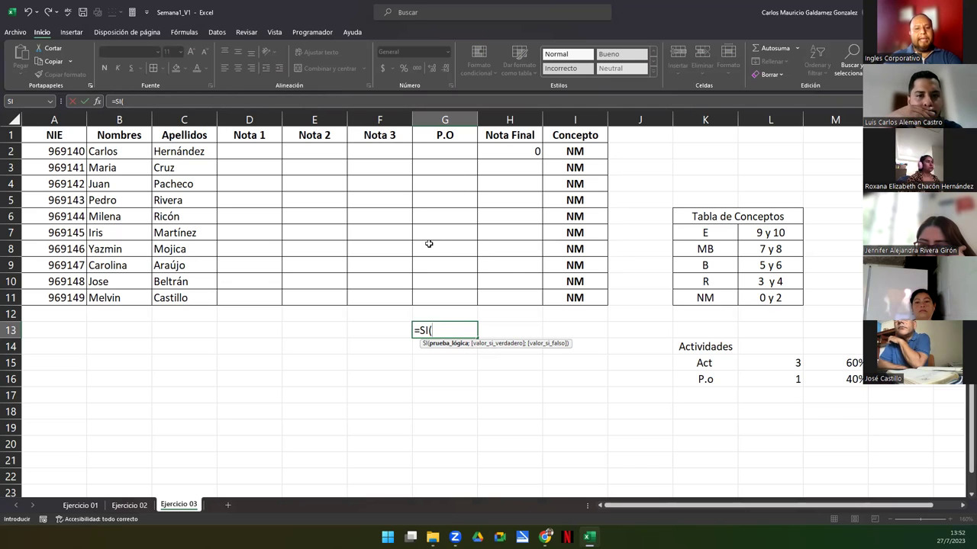
pyautogui.press('Escape')
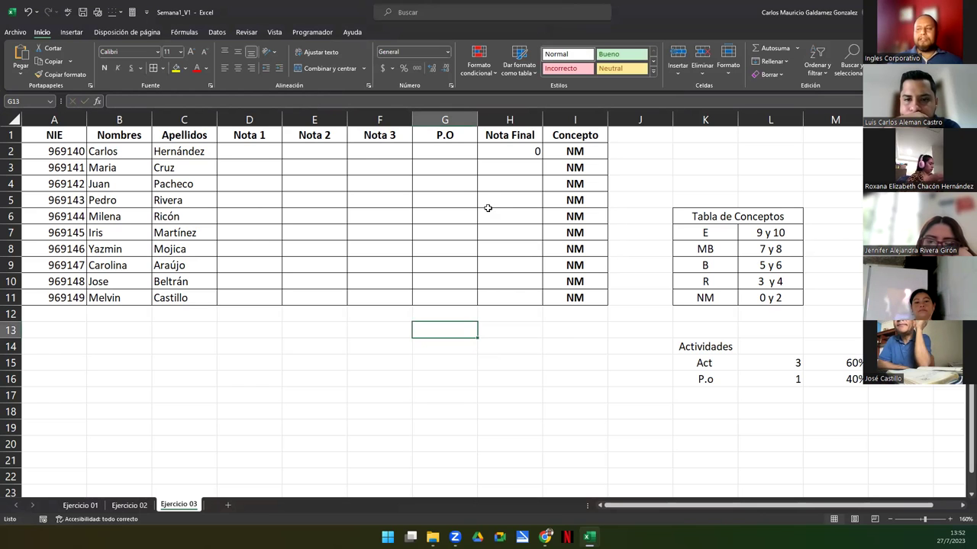
pyautogui.click(509, 151)
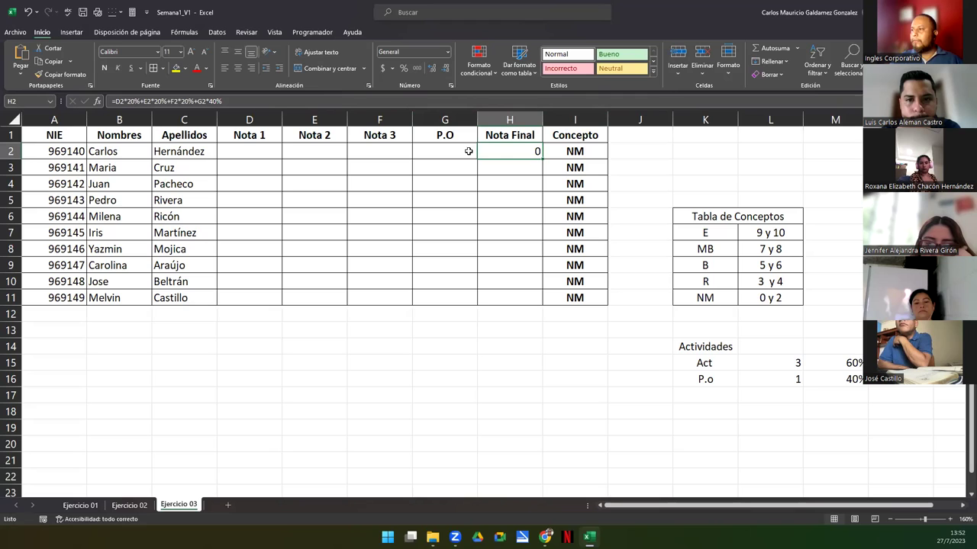
# Select cell I2 to inspect its Concepto formula
pyautogui.click(580, 153)
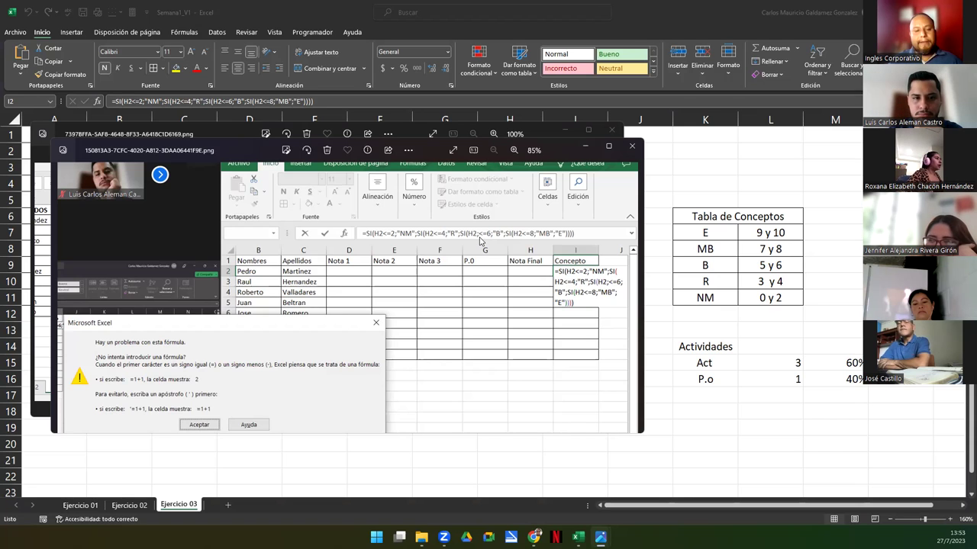
# Close the formula-error and circular-reference screenshots to return to the grades sheet
pyautogui.click(632, 146)
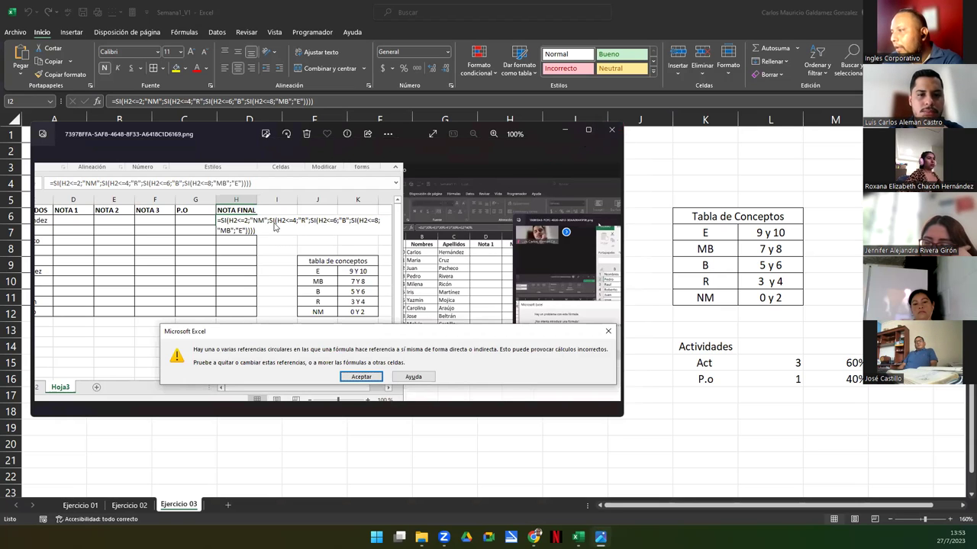
pyautogui.click(611, 130)
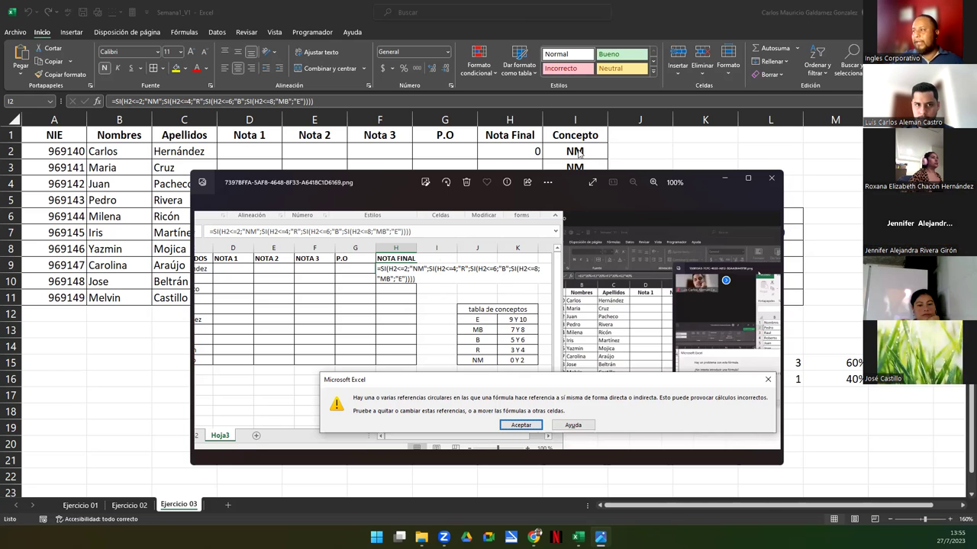
pyautogui.click(771, 179)
# Check the I2 and H2 formulas, show Nota Final with one decimal, and fill it down
pyautogui.press('F2')
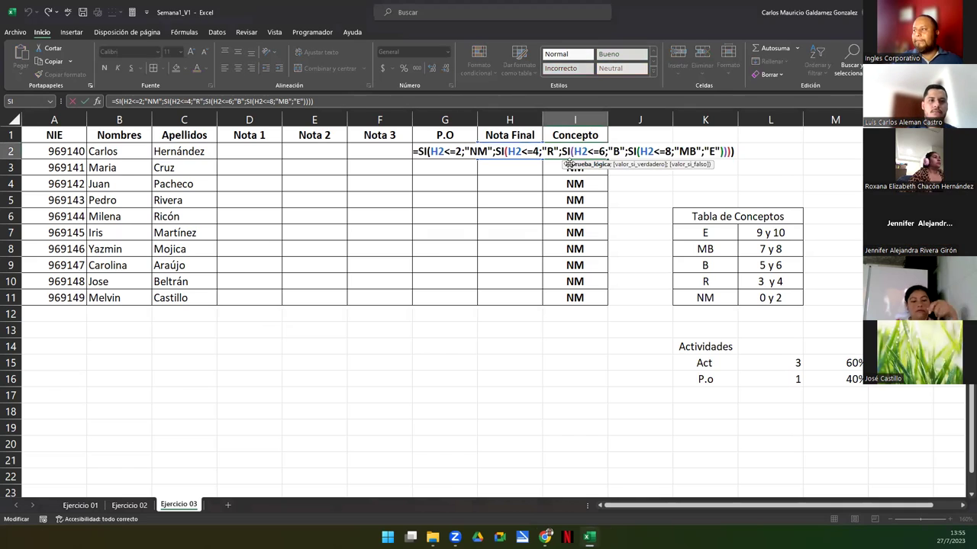
pyautogui.press('Escape')
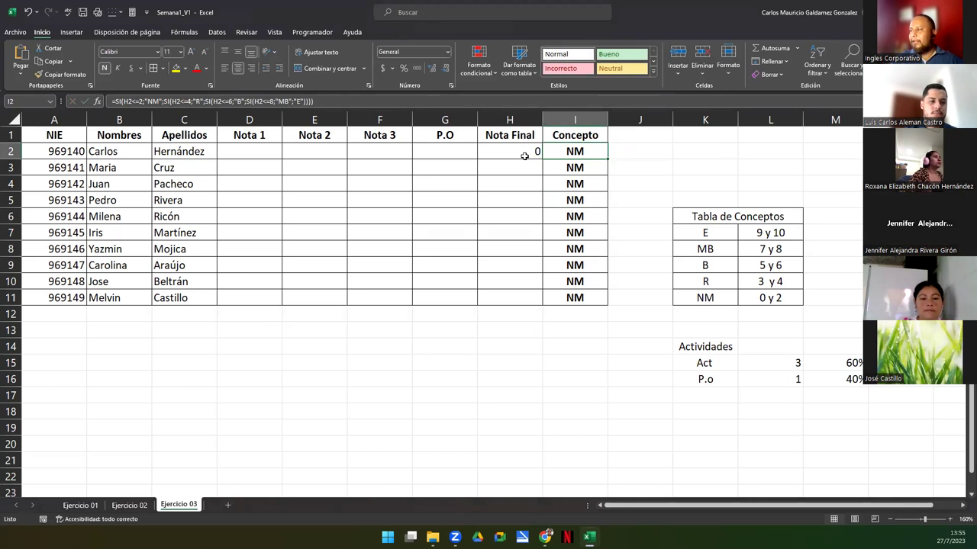
pyautogui.doubleClick(523, 154)
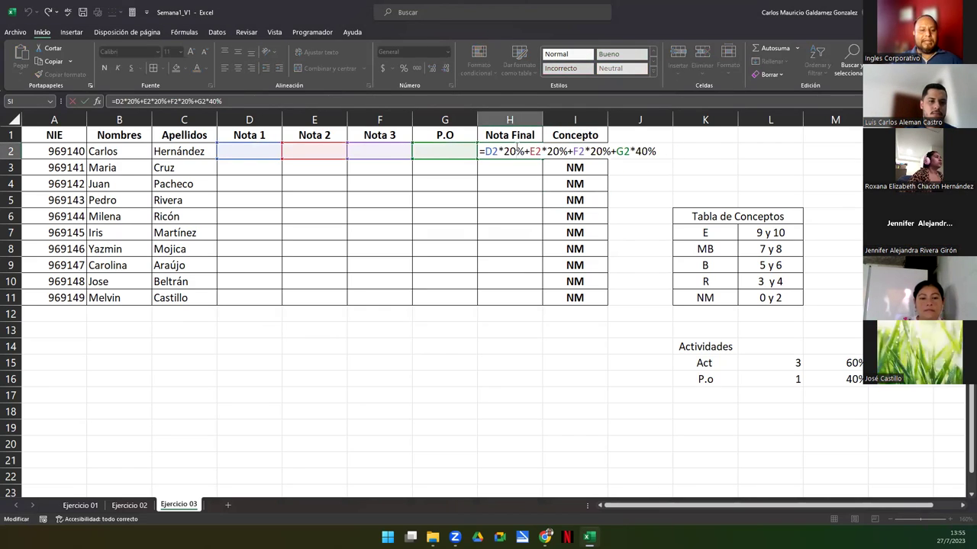
pyautogui.press('Escape')
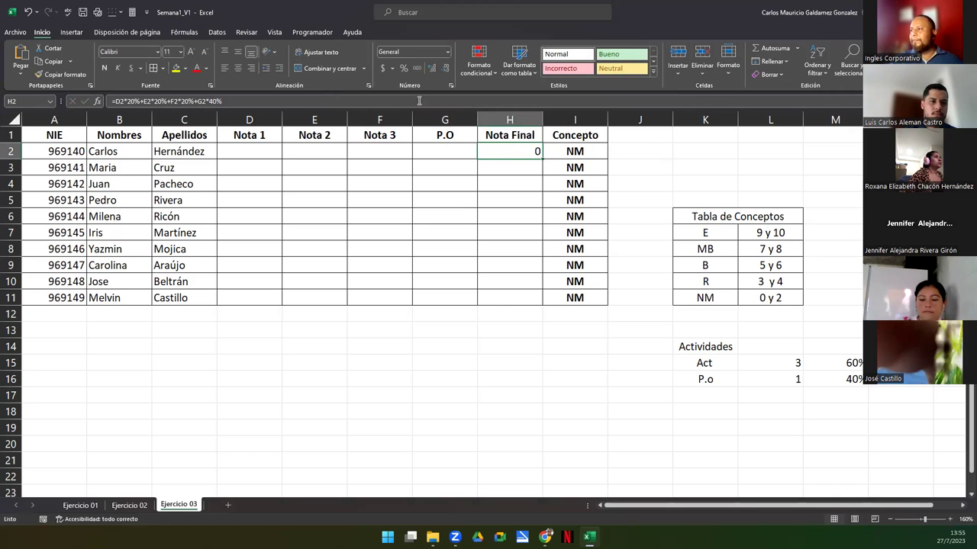
pyautogui.click(431, 69)
pyautogui.moveTo(541, 158); pyautogui.dragTo(537, 302)
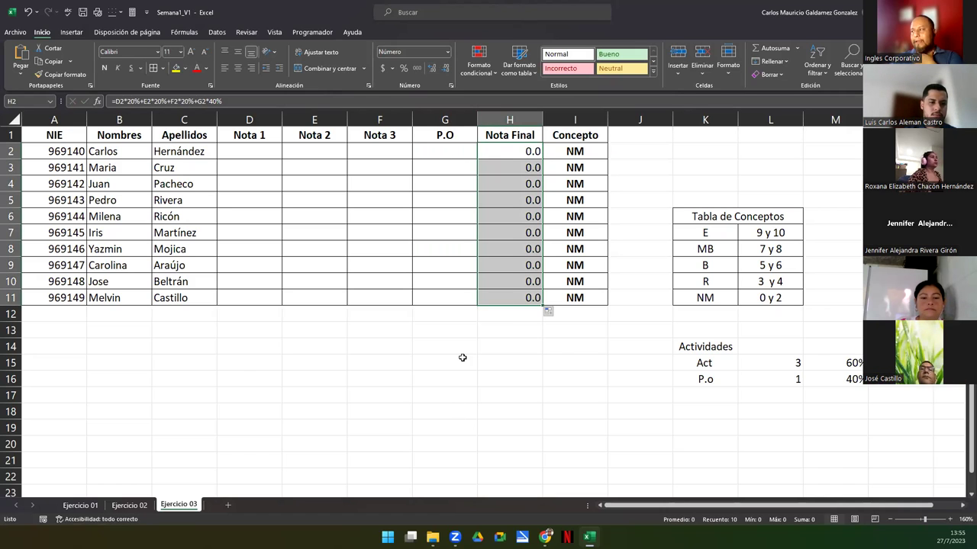
# Clear the Actividades weighting block and open H2's formula for review
pyautogui.moveTo(708, 348); pyautogui.dragTo(850, 381)
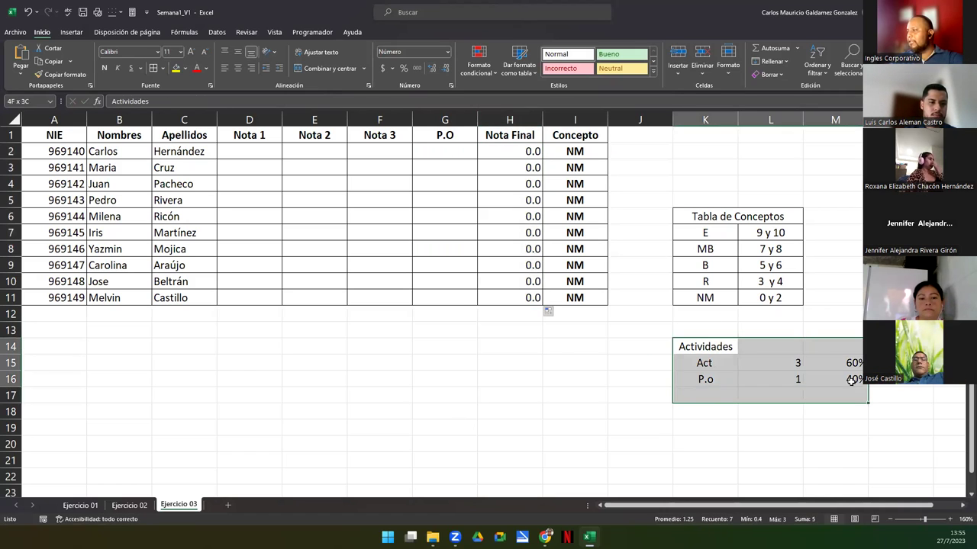
pyautogui.press('Delete')
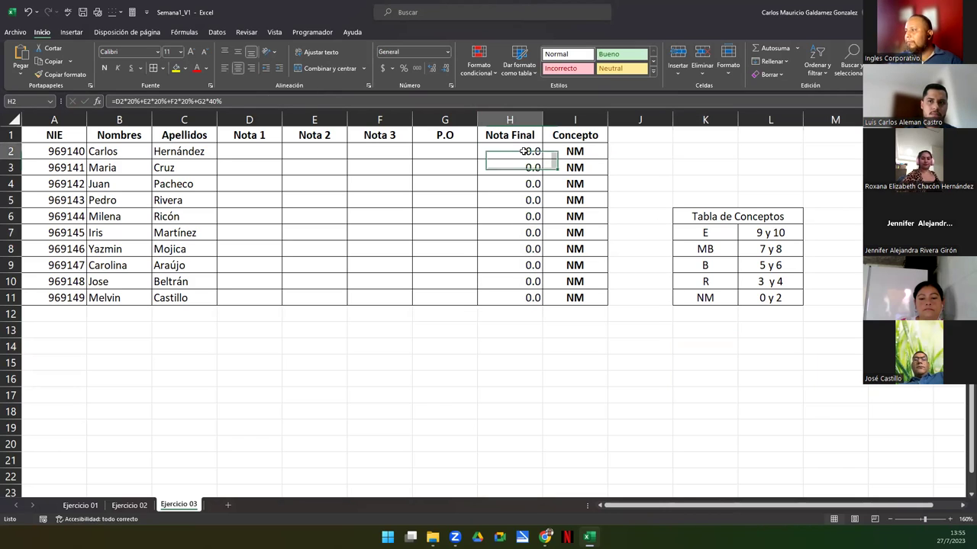
pyautogui.doubleClick(523, 151)
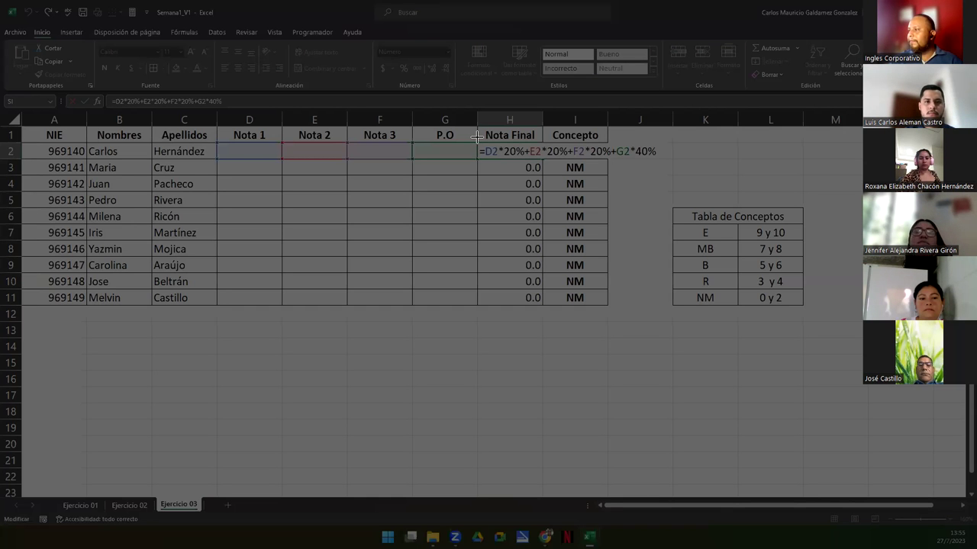
pyautogui.moveTo(484, 142); pyautogui.dragTo(664, 166)
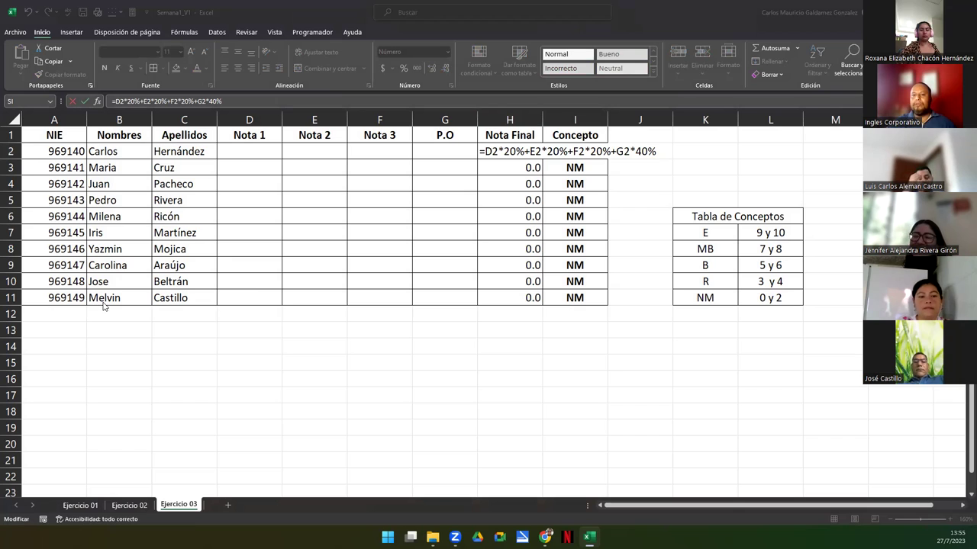
pyautogui.click(493, 168)
pyautogui.press('Escape')
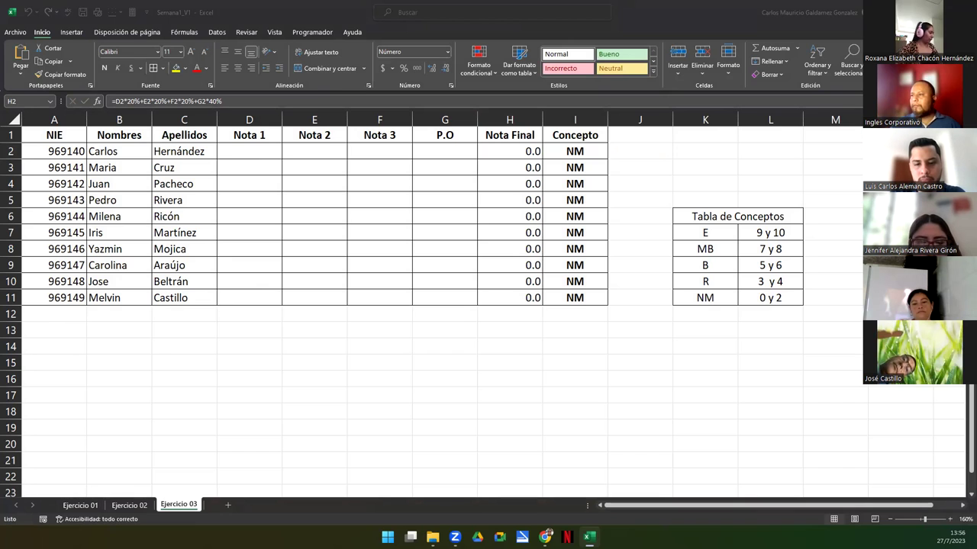
pyautogui.click(502, 150)
pyautogui.click(437, 156)
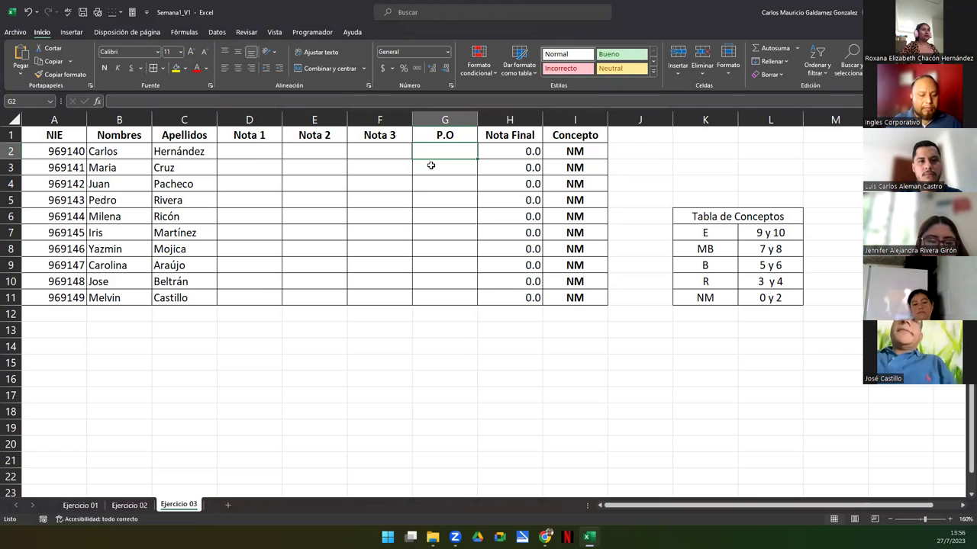
pyautogui.press('alt')
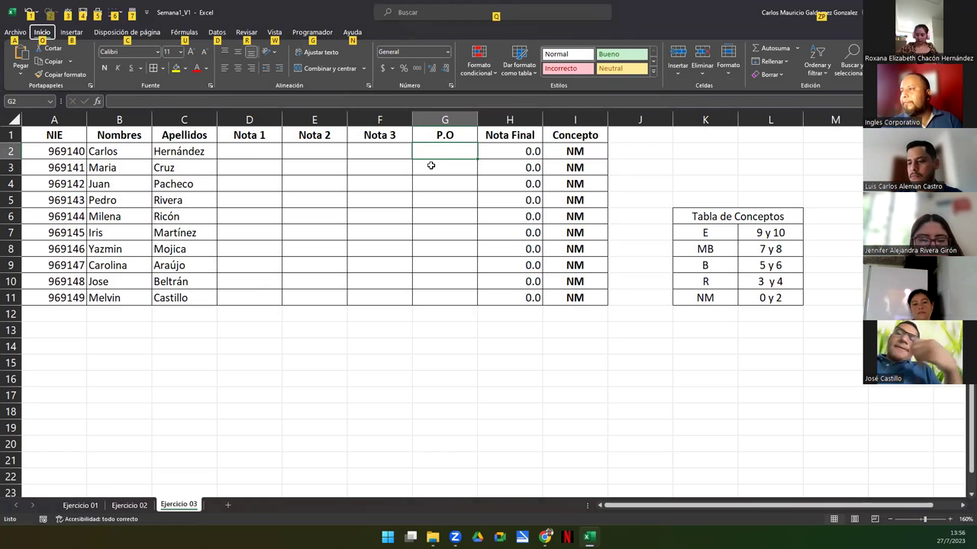
pyautogui.press('Escape')
pyautogui.click(346, 103)
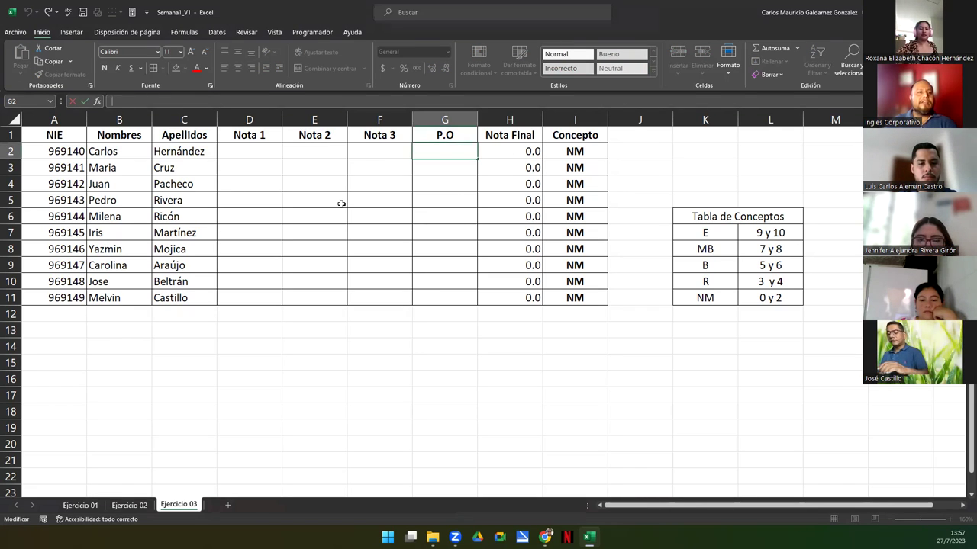
# Enter the Nota 1 grades down column D (7.8, 8.8, 9, 6.5, 7.4, 6.7, 7.8, 9.5)
pyautogui.click(248, 152)
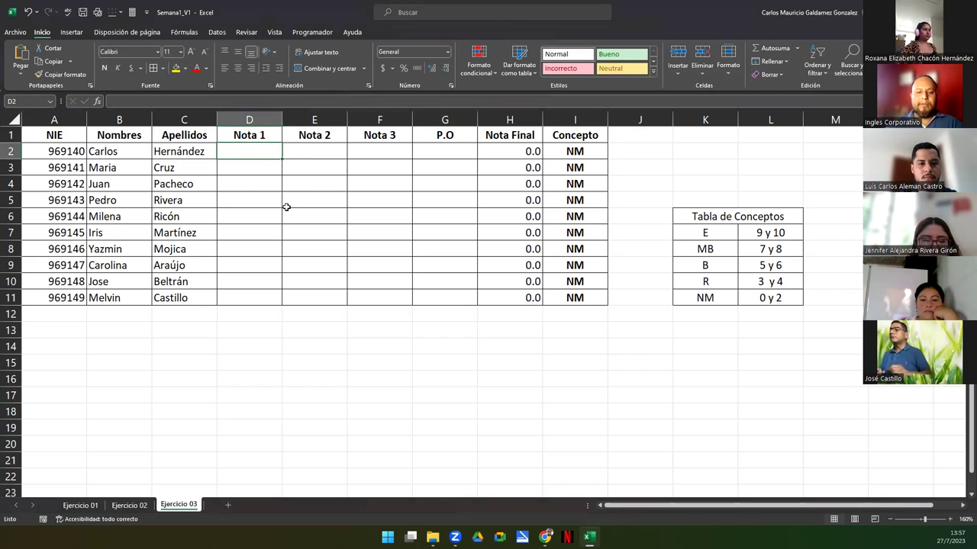
pyautogui.write('7.8')
pyautogui.press('Return')
pyautogui.write('8.')
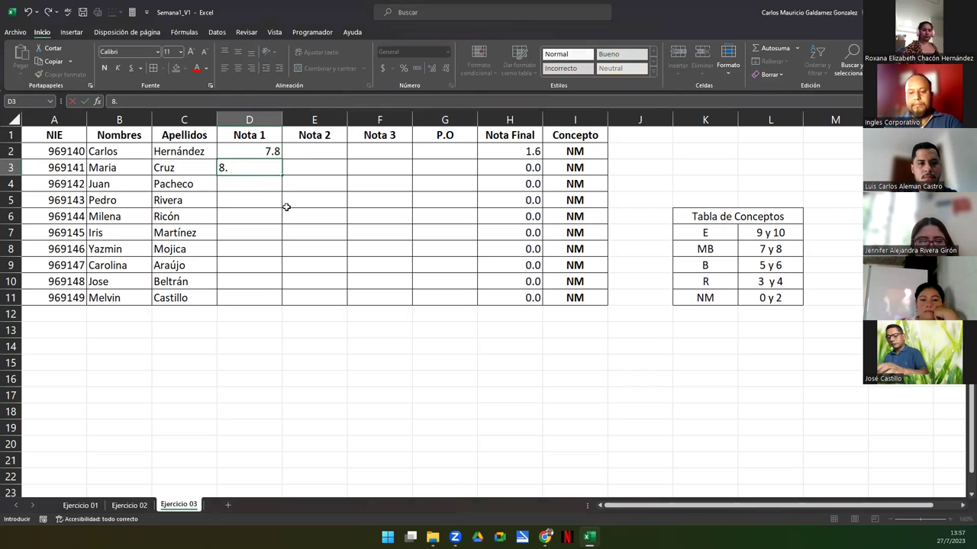
pyautogui.write('8')
pyautogui.press('Return')
pyautogui.write('9')
pyautogui.press('Return')
pyautogui.press('Return')
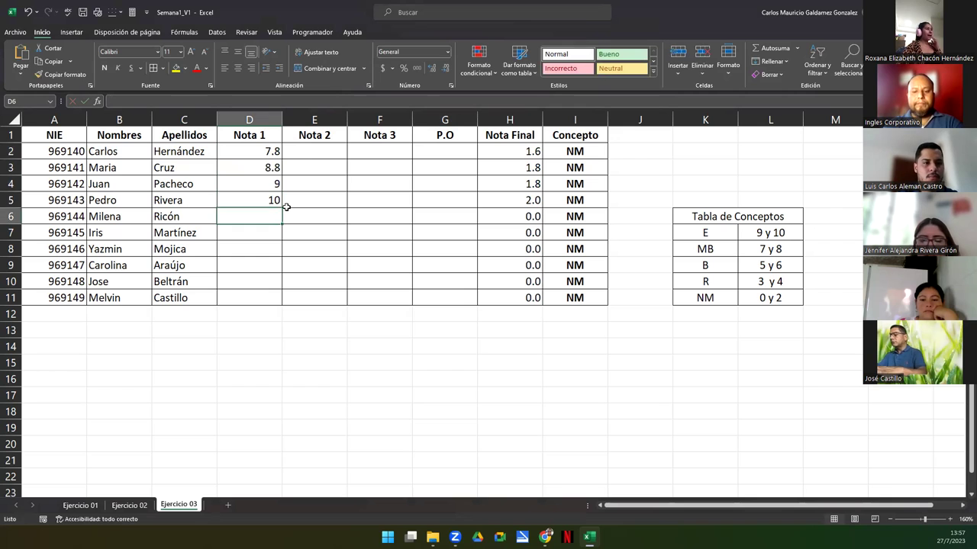
pyautogui.write('6.5')
pyautogui.press('Return')
pyautogui.write('7.4')
pyautogui.press('Return')
pyautogui.write('6.7')
pyautogui.press('Return')
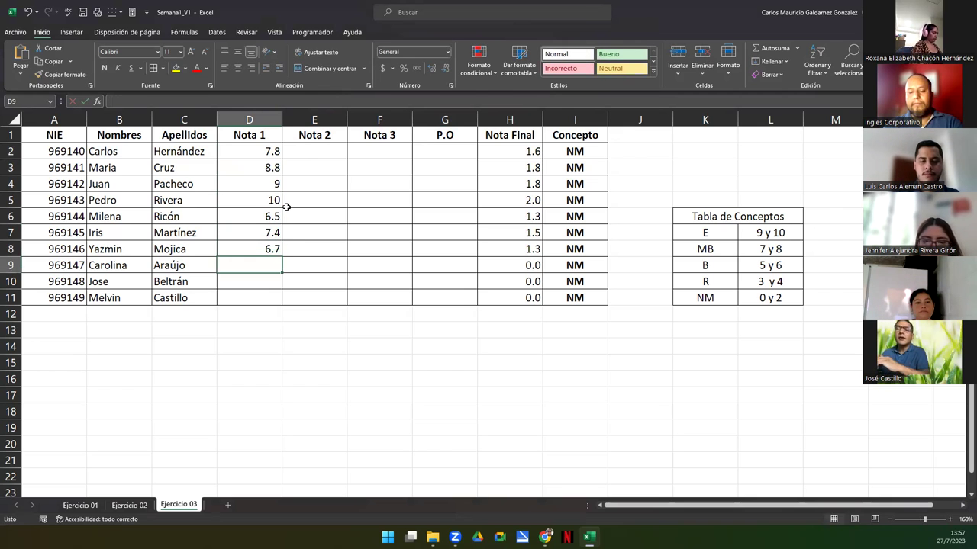
pyautogui.write('7.8')
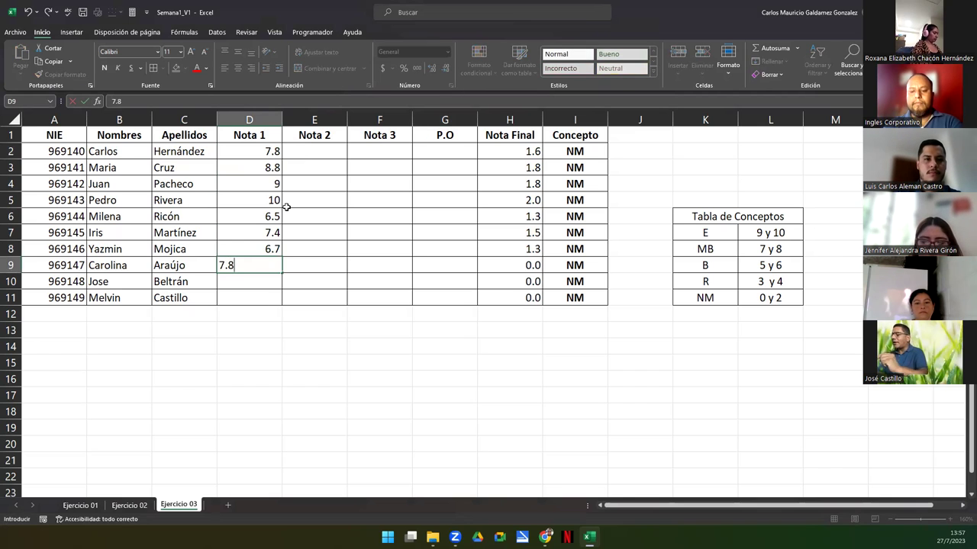
pyautogui.press('Return')
pyautogui.write('9.5')
pyautogui.press('Return')
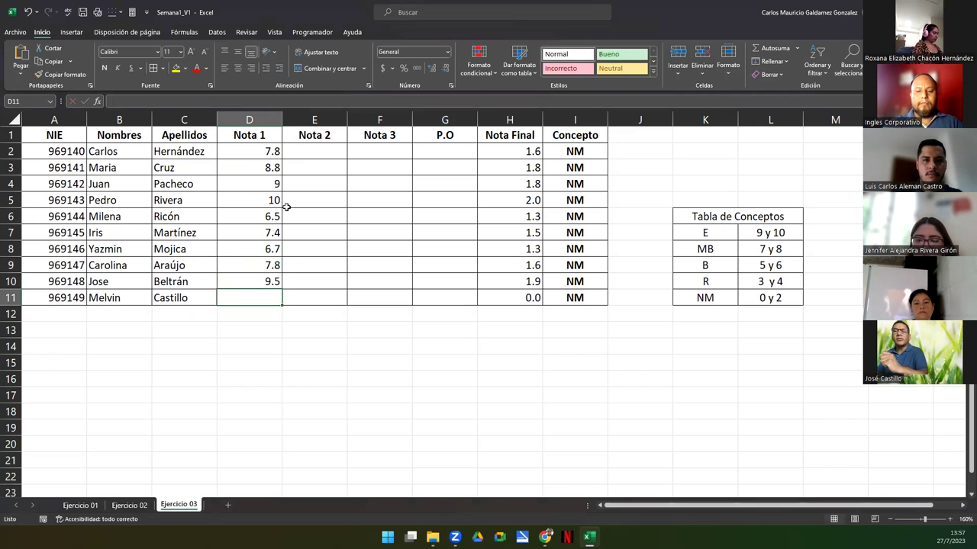
pyautogui.write('9.5')
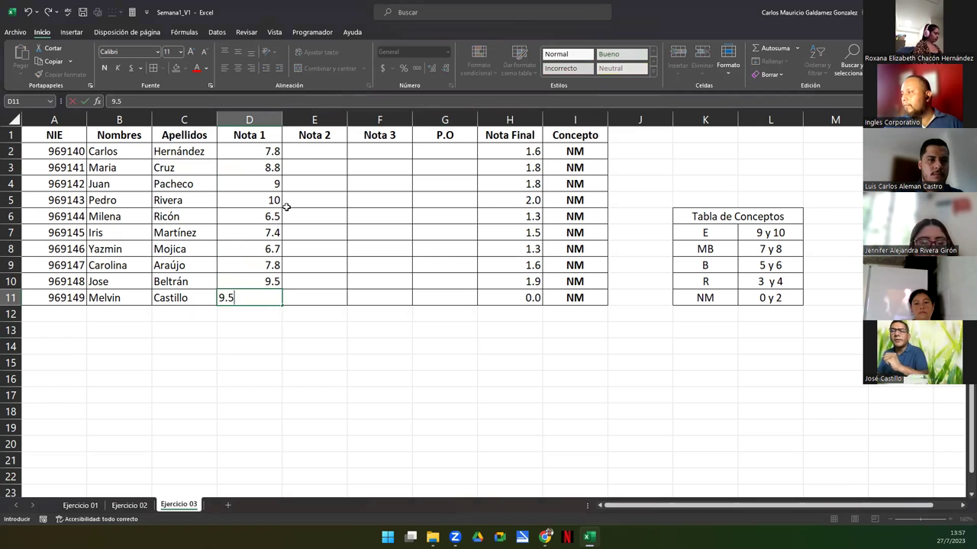
pyautogui.press('Right')
pyautogui.press('Up')
pyautogui.press('Up')
pyautogui.press('Up')
pyautogui.press('Up')
pyautogui.press('Up')
pyautogui.press('Up')
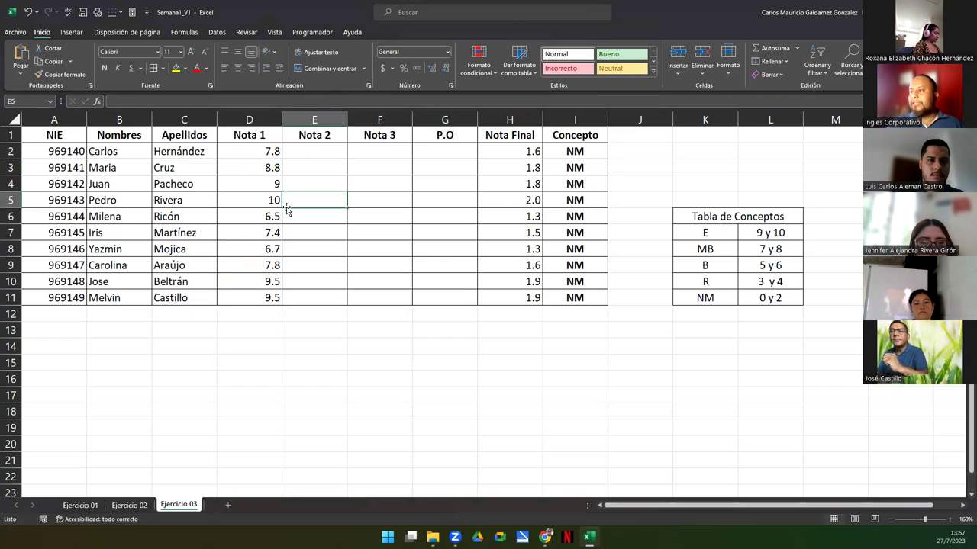
# Format the Nota 1 grades with one decimal and copy them into Nota 3
pyautogui.moveTo(257, 155); pyautogui.dragTo(268, 298)
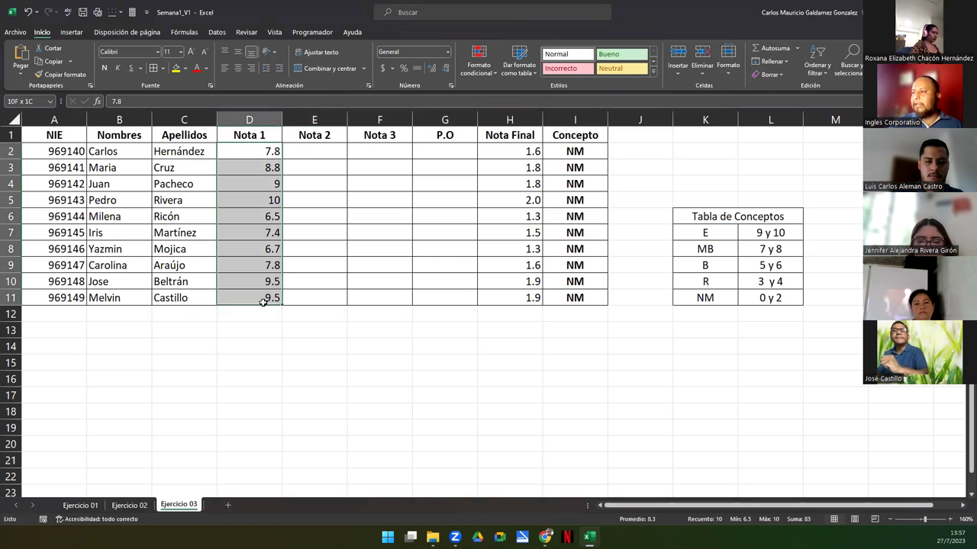
pyautogui.click(432, 68)
pyautogui.click(447, 69)
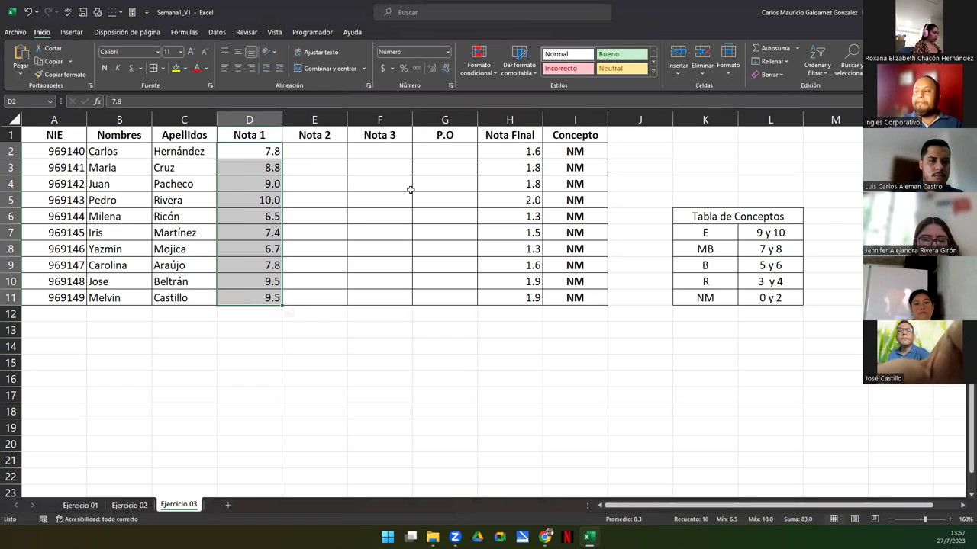
pyautogui.hotkey('ctrl', 'c')
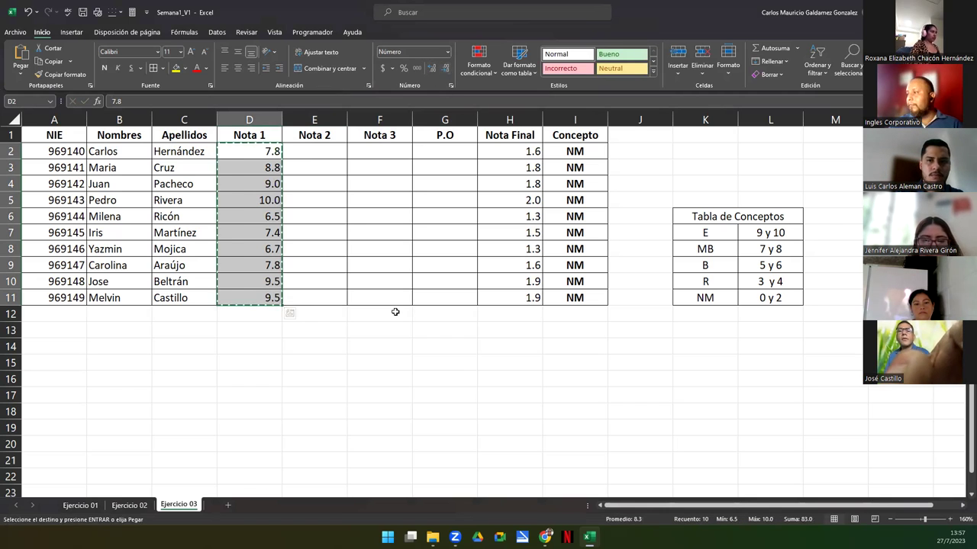
pyautogui.click(391, 154)
pyautogui.hotkey('ctrl', 'v')
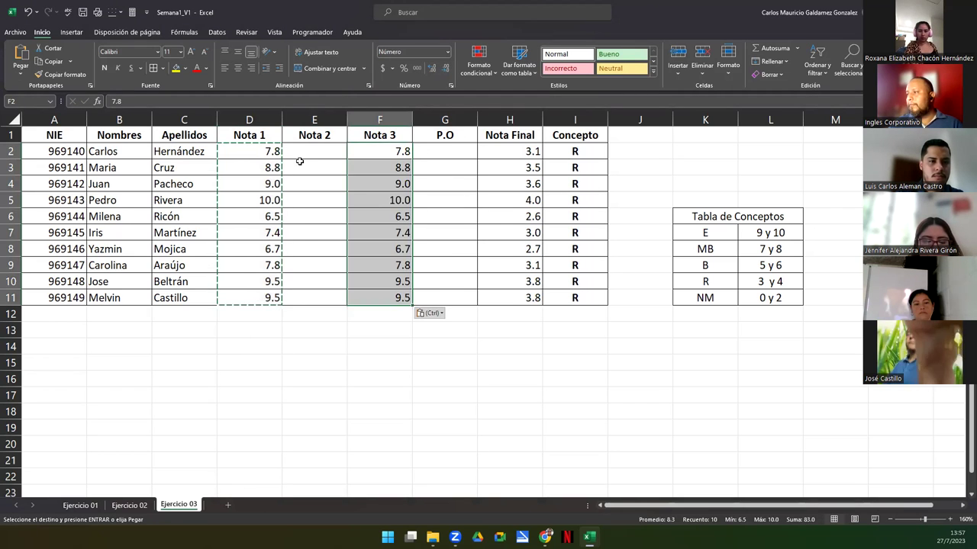
# Enter the Nota 2 grades in column E, fixing a mistyped 98 to 9, then select D2:G11
pyautogui.click(299, 158)
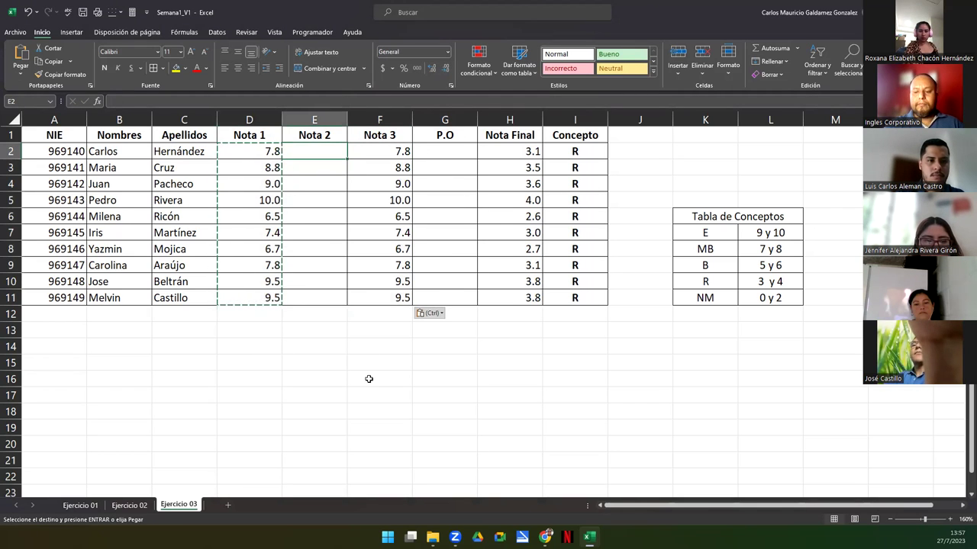
pyautogui.write('8')
pyautogui.press('Return')
pyautogui.write('9')
pyautogui.press('Return')
pyautogui.write('7 9 8 9 8 ')
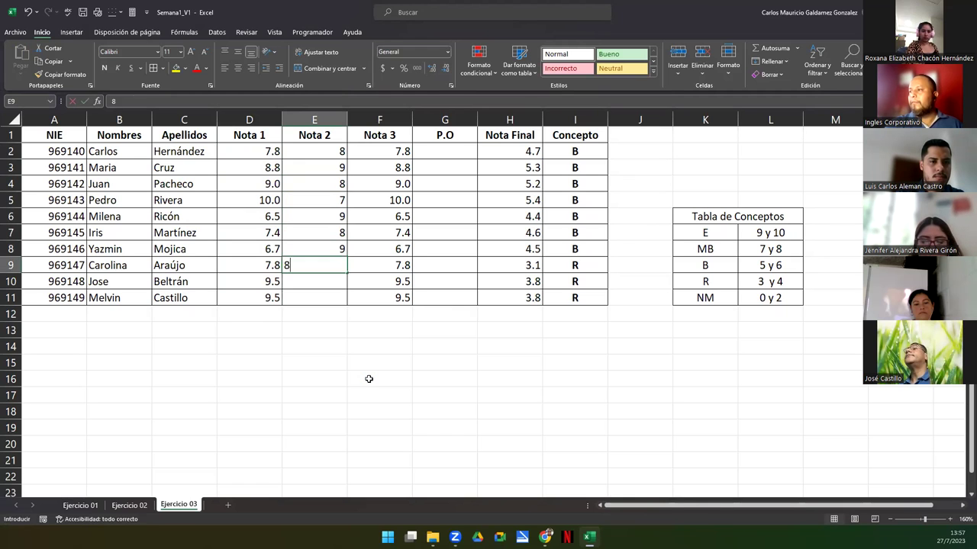
pyautogui.write('98')
pyautogui.press('Up')
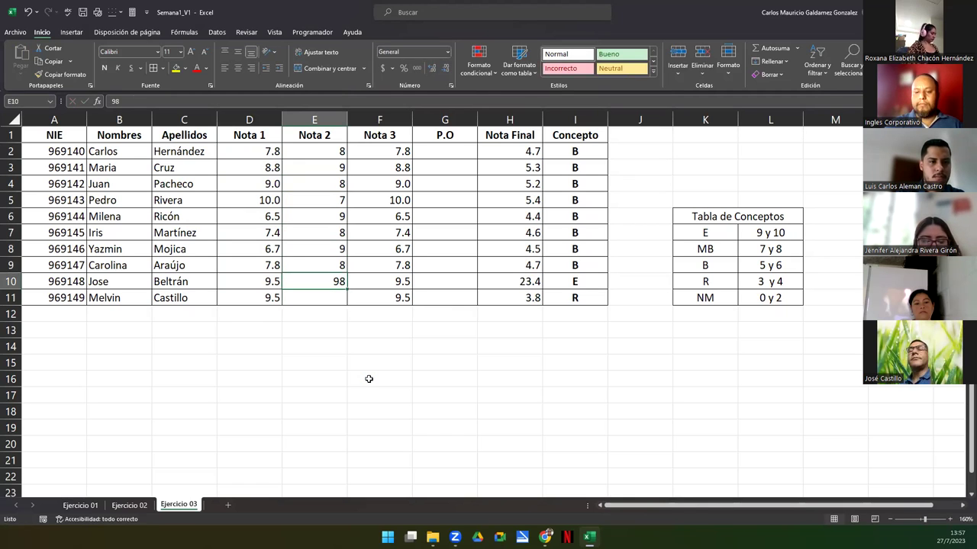
pyautogui.write('9')
pyautogui.press('Return')
pyautogui.write('10')
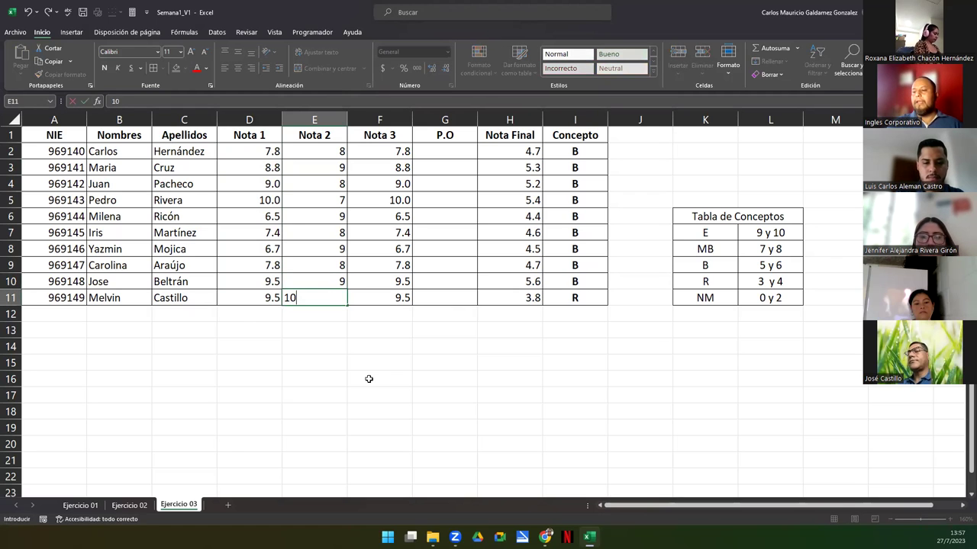
pyautogui.click(328, 247)
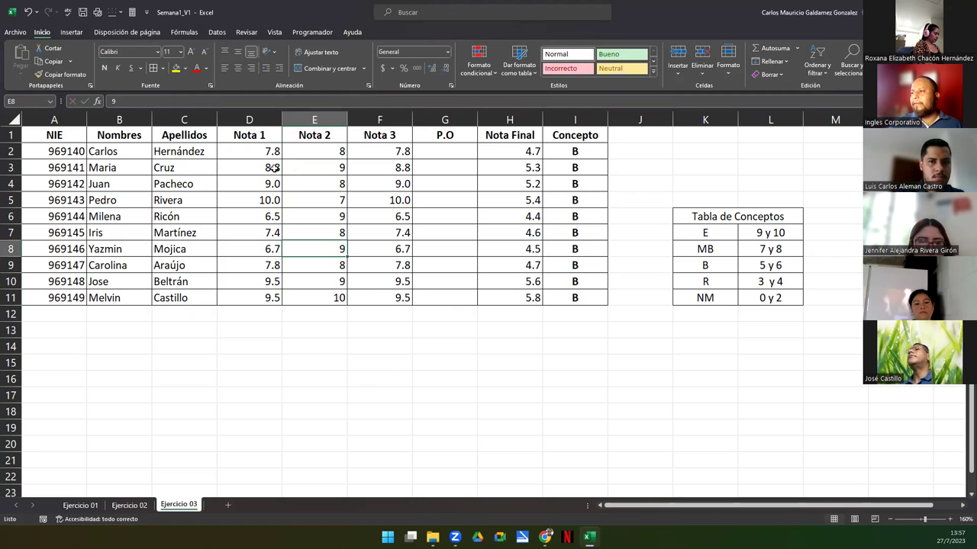
pyautogui.moveTo(263, 157); pyautogui.dragTo(455, 297)
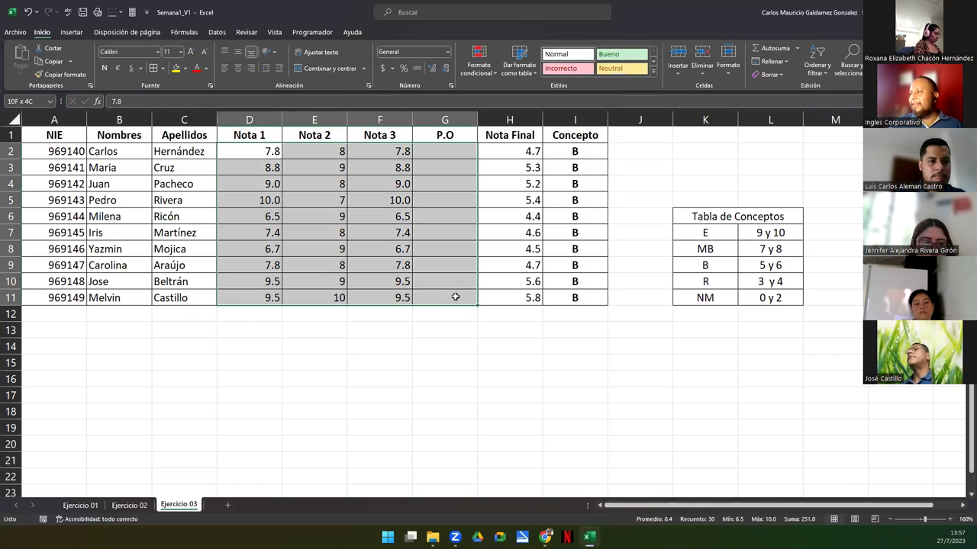
# Keep the grades at one decimal and enter P.O grades 10, 10, 8, 9, 10 from G2
pyautogui.click(432, 68)
pyautogui.click(446, 68)
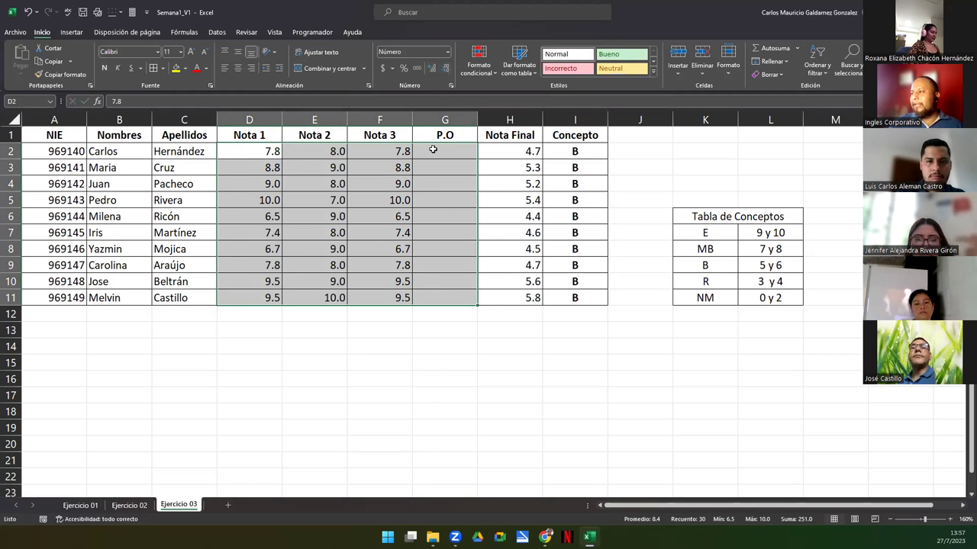
pyautogui.click(432, 151)
pyautogui.write('10')
pyautogui.press('Return')
pyautogui.write('10')
pyautogui.press('Return')
pyautogui.write('8')
pyautogui.press('Return')
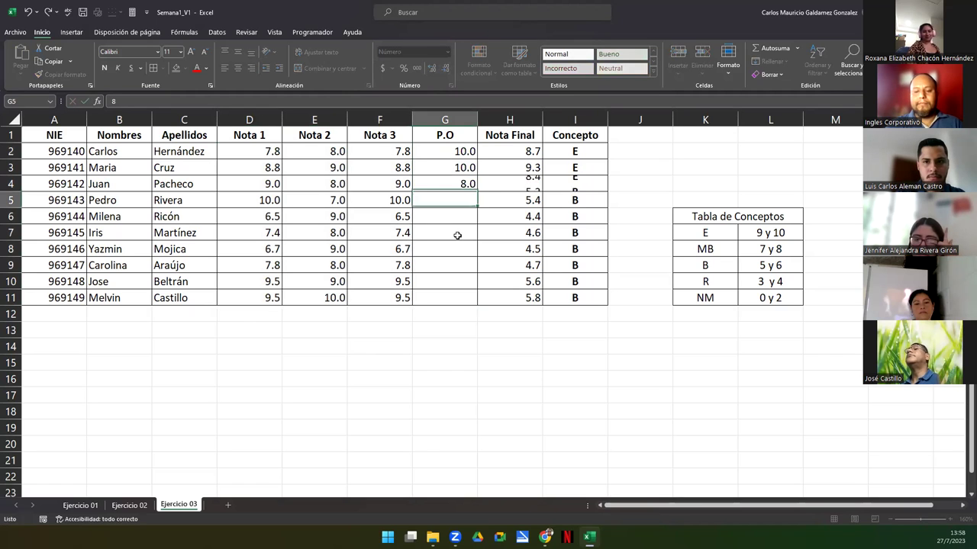
pyautogui.write('9')
pyautogui.press('Return')
pyautogui.write('1')
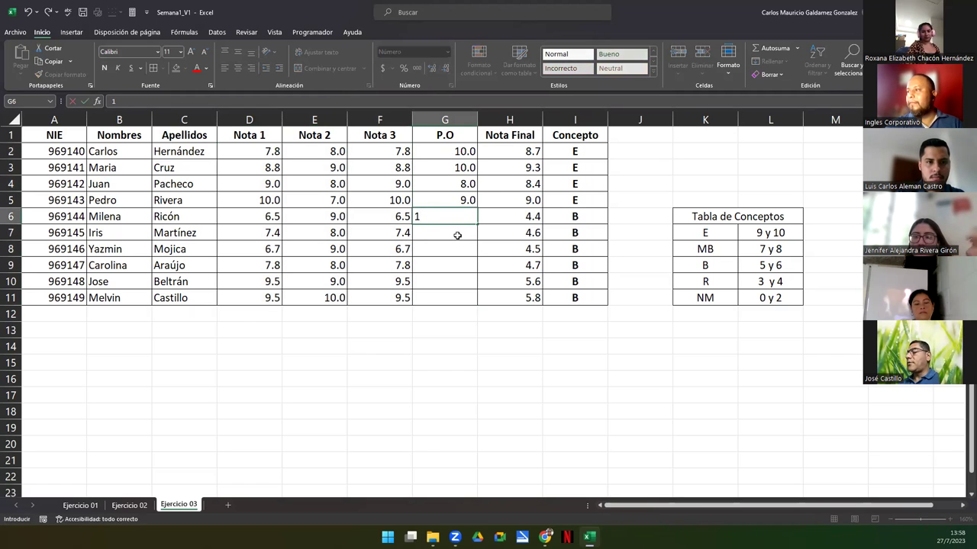
pyautogui.write('0')
pyautogui.press('Return')
# Finish the P.O grades with 8, 9, 9, 10 and select the Nota Final and Concepto results
pyautogui.write('8')
pyautogui.press('Return')
pyautogui.write('9')
pyautogui.press('Return')
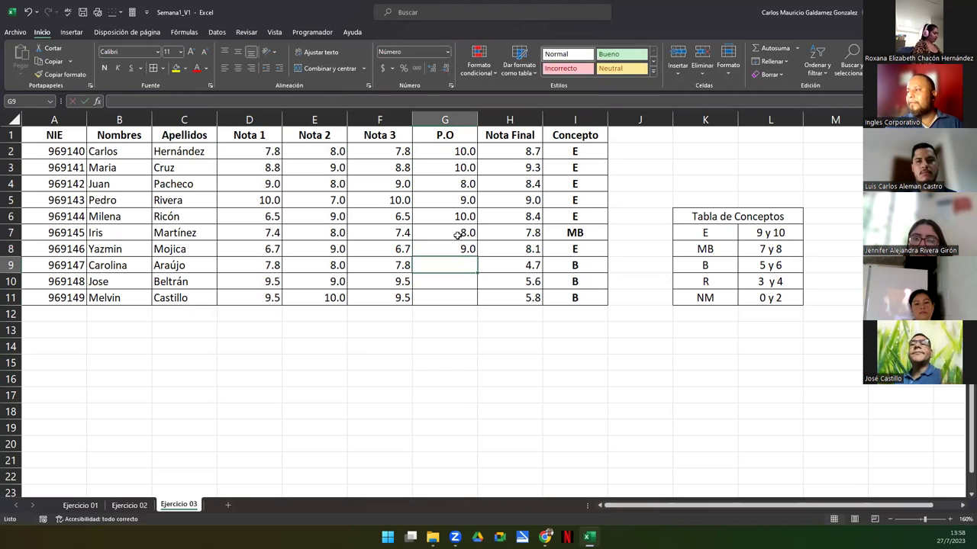
pyautogui.write('9')
pyautogui.press('Return')
pyautogui.write('10')
pyautogui.press('Return')
pyautogui.write('10')
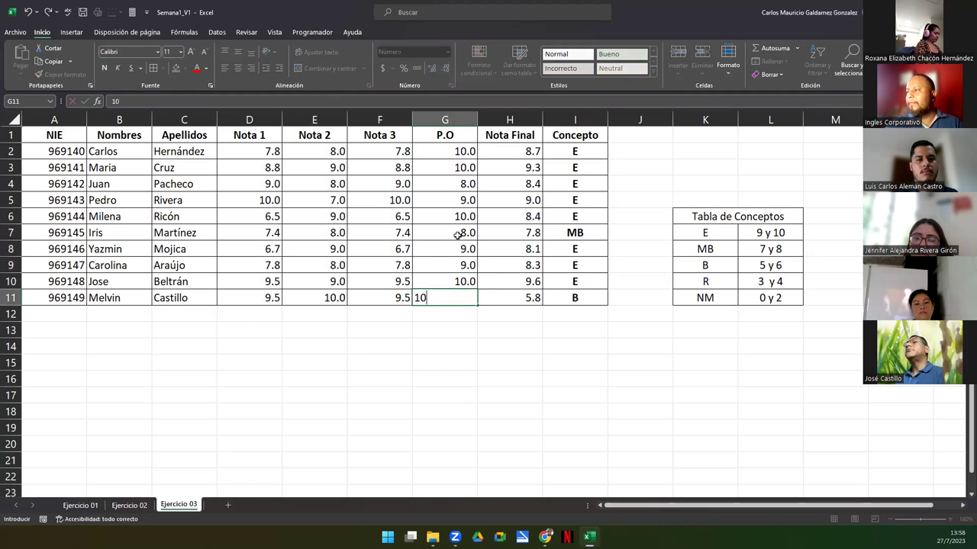
pyautogui.press('Return')
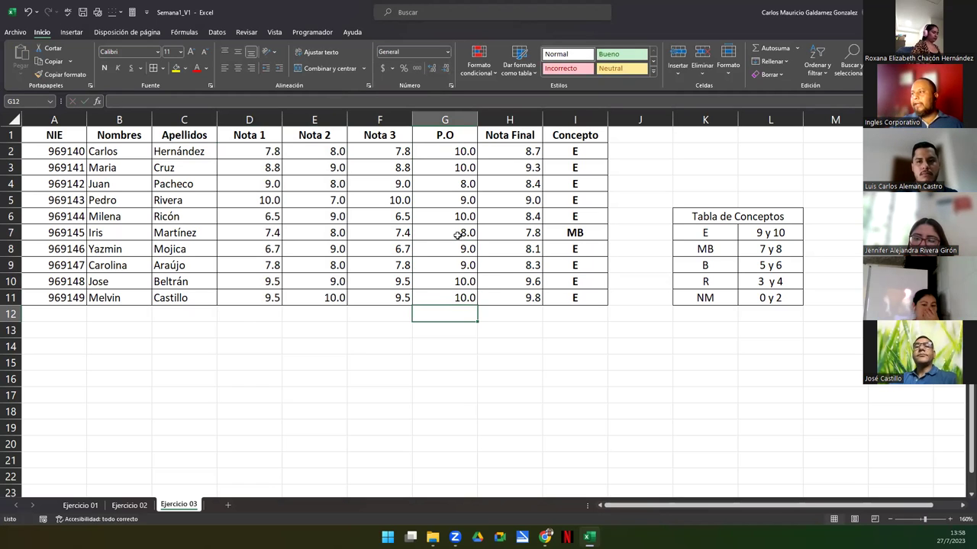
pyautogui.moveTo(509, 156); pyautogui.dragTo(574, 302)
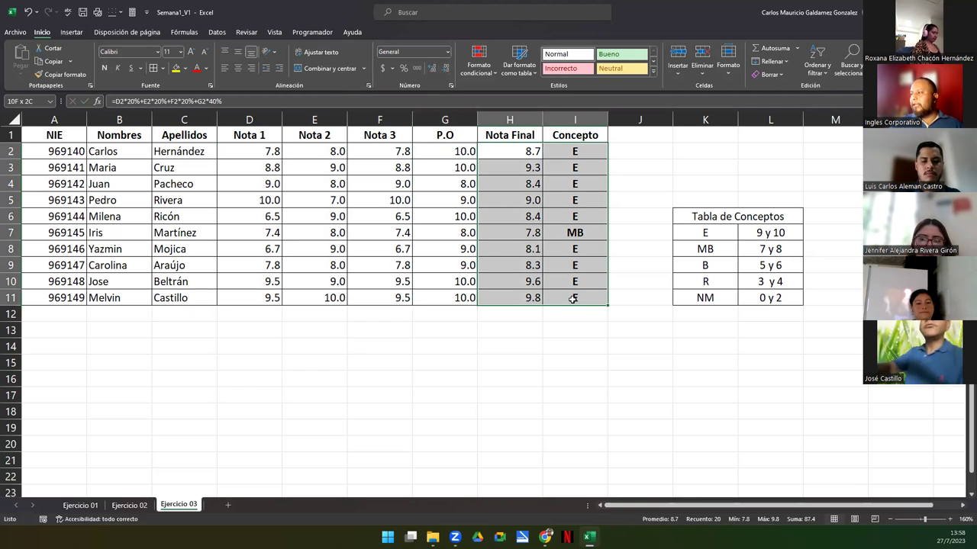
# Deselect the results and switch to the Insertar ribbon
pyautogui.click(407, 278)
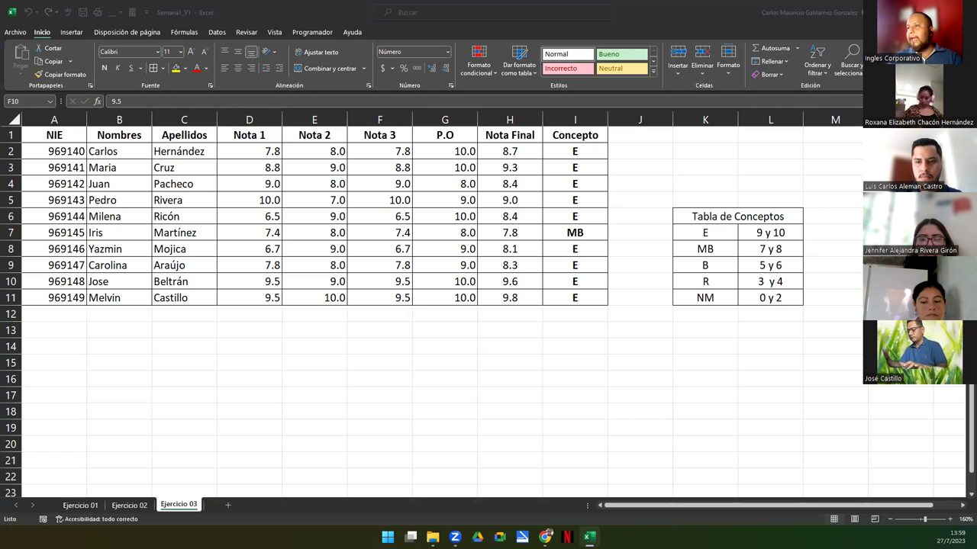
pyautogui.click(71, 32)
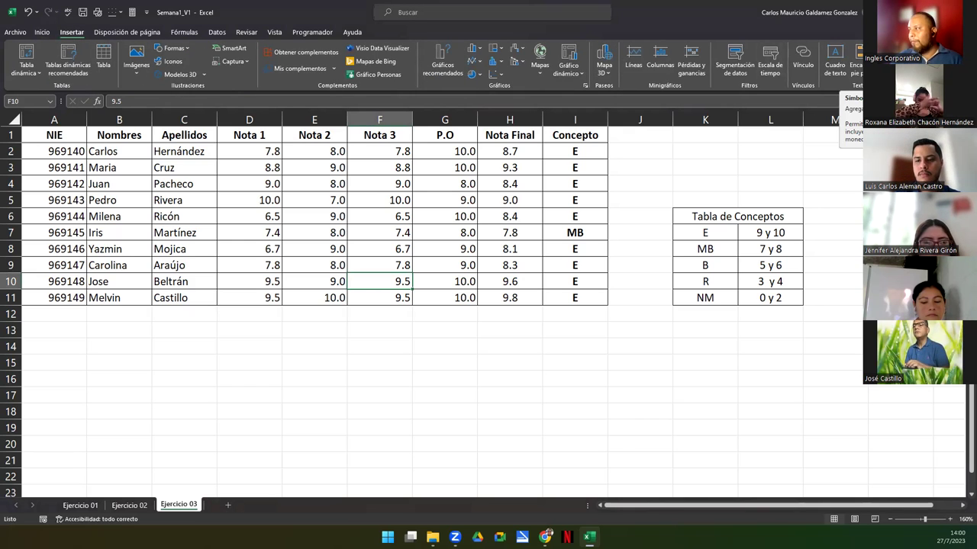
# Select empty cell H13 and open the Símbolo dialog while editing it
pyautogui.click(916, 65)
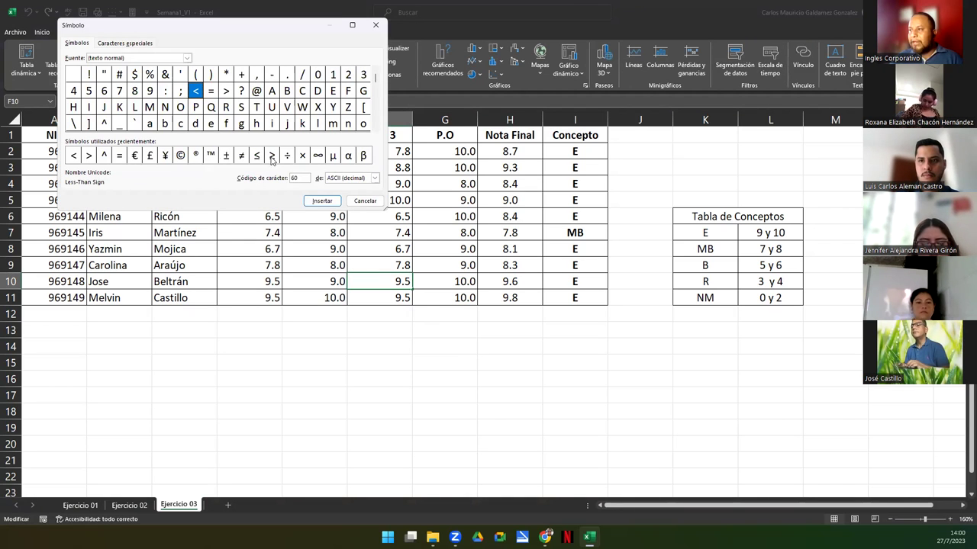
pyautogui.click(364, 201)
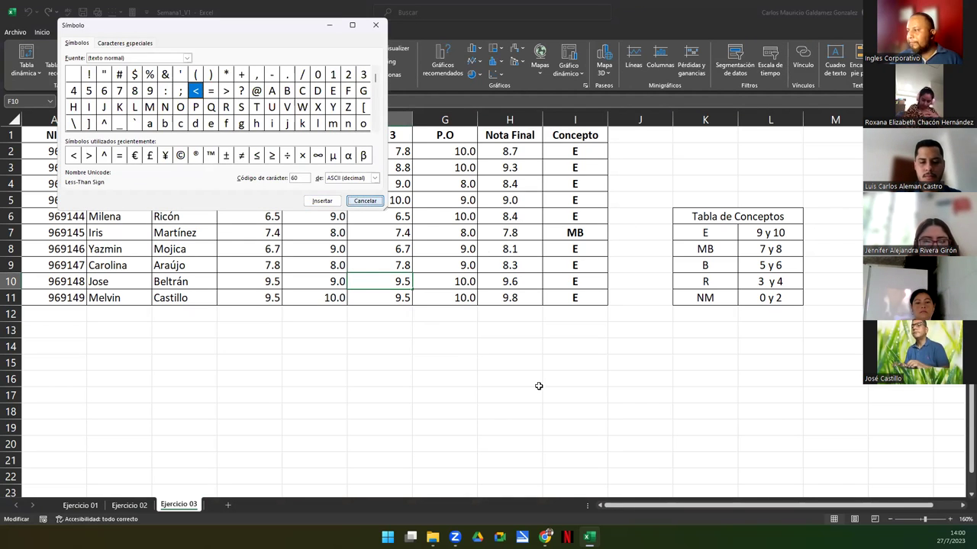
pyautogui.click(519, 329)
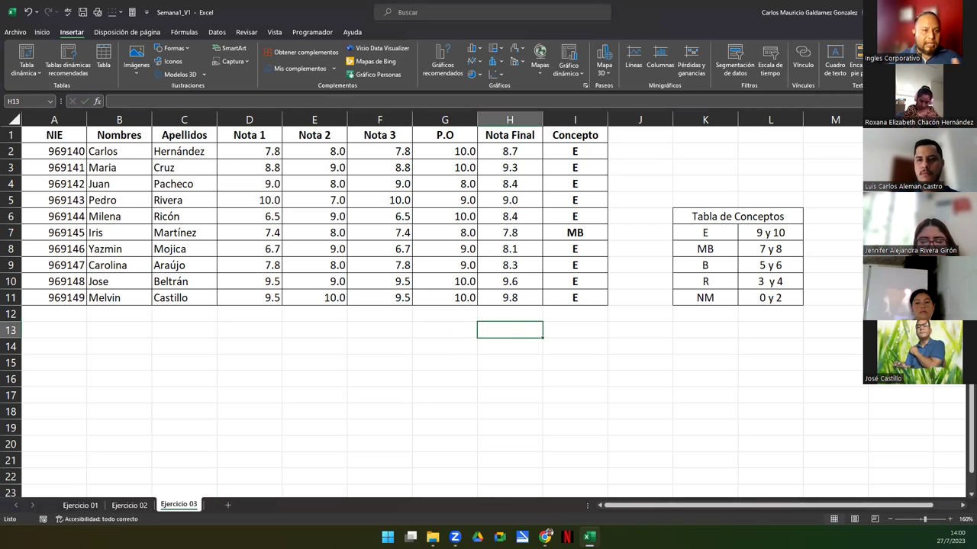
pyautogui.press('F2')
pyautogui.hotkey('alt', 'b')
pyautogui.press('s')
pyautogui.press('m')
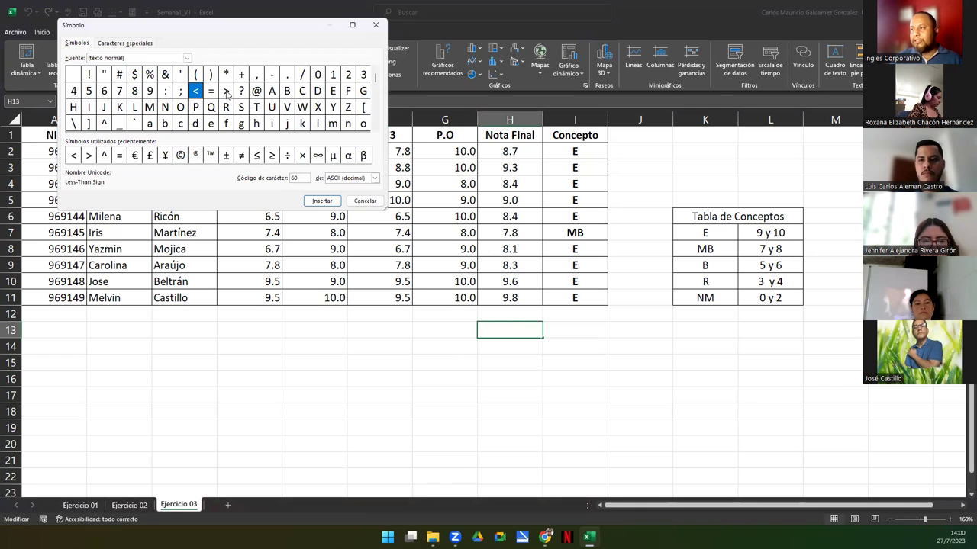
# Insert the < and > symbols into H13, then delete them, leaving the cell empty
pyautogui.click(330, 203)
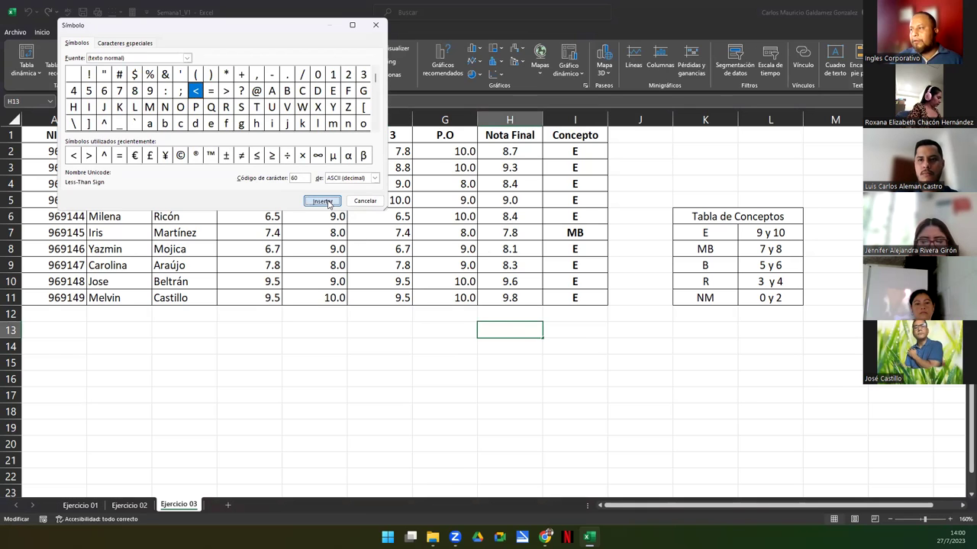
pyautogui.click(226, 91)
pyautogui.click(321, 200)
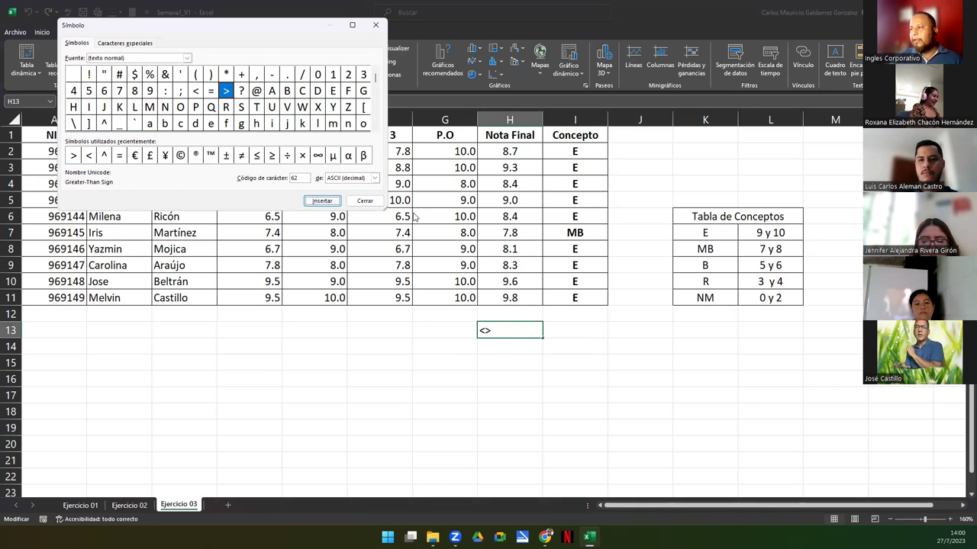
pyautogui.click(364, 201)
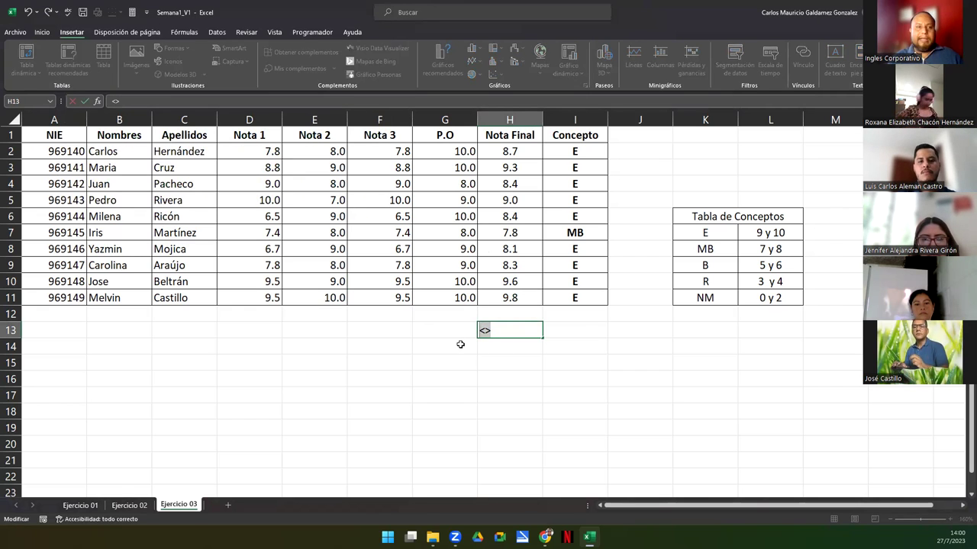
pyautogui.press('BackSpace')
pyautogui.press('BackSpace')
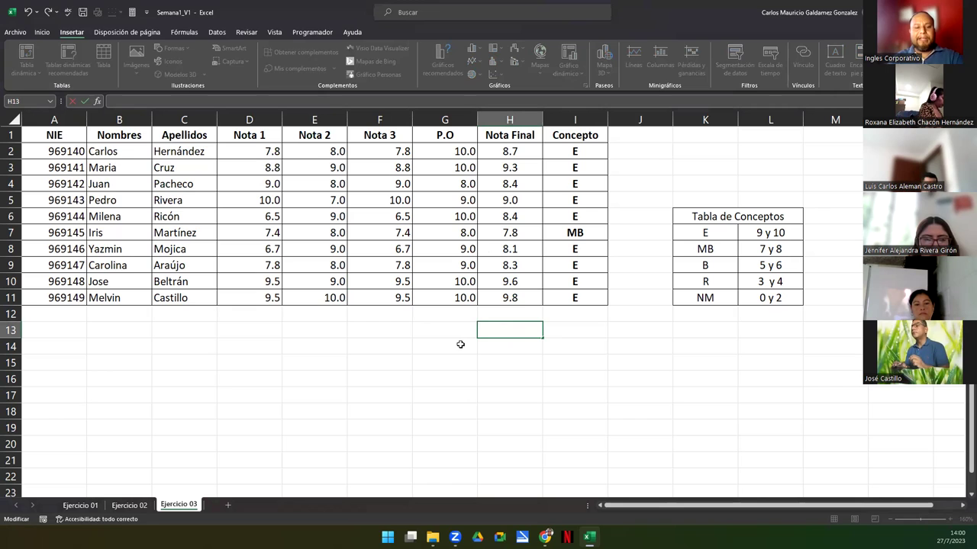
pyautogui.click(567, 317)
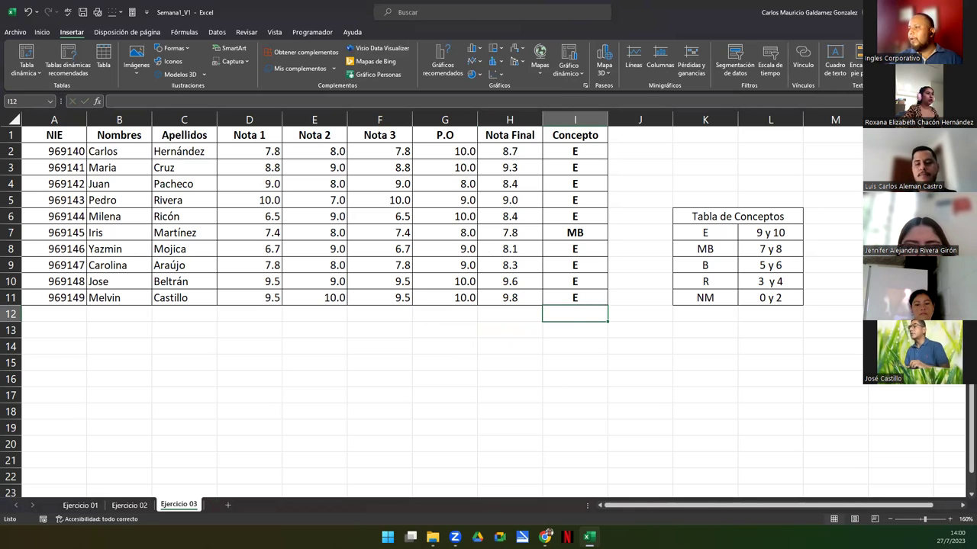
# Move past the Realizar Ejercicio and Fin de la practica slides to Zona de Preguntas
pyautogui.press('Right')
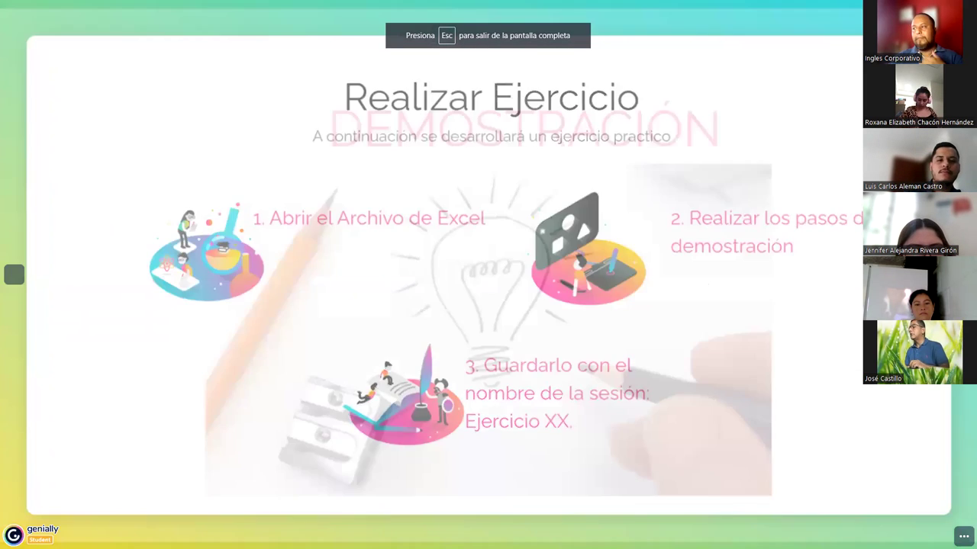
pyautogui.press('Right')
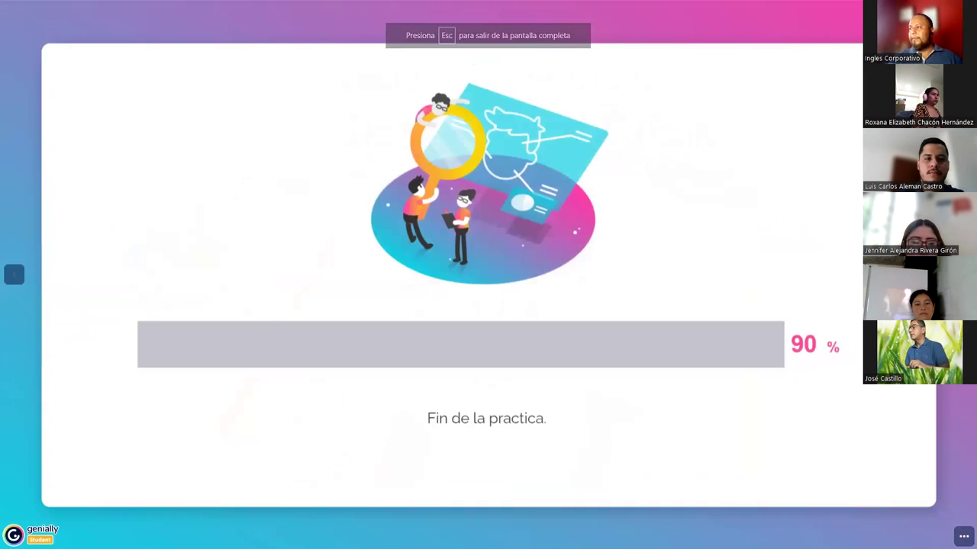
pyautogui.press('Right')
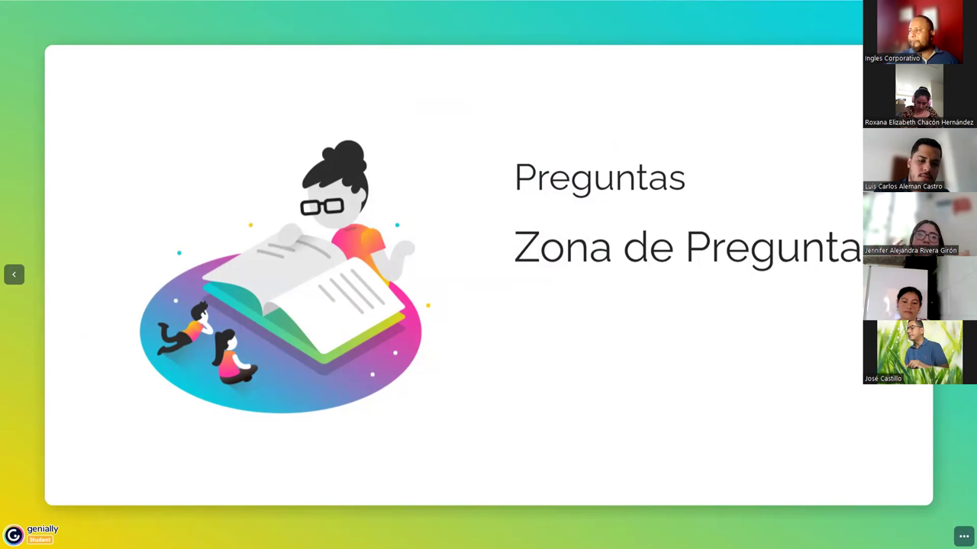
# Move through Casi finalizamos, Agradeciendo su atención and Terminamos to ¡Gracias por tu atención!
pyautogui.press('Right')
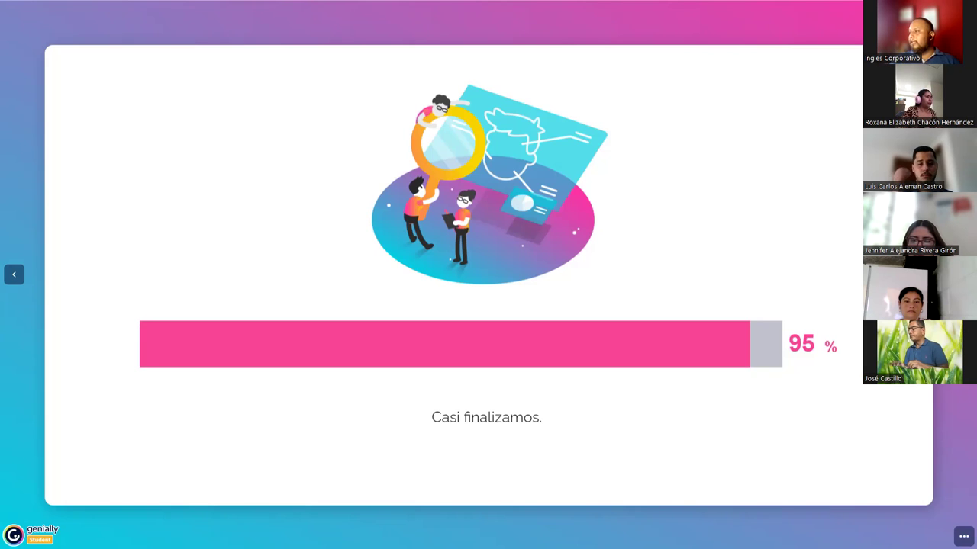
pyautogui.press('Right')
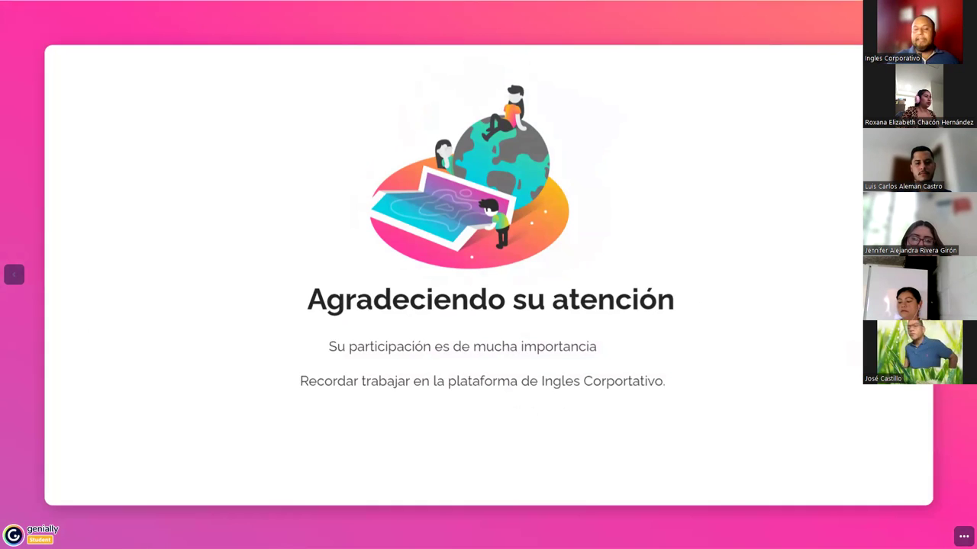
pyautogui.press('Right')
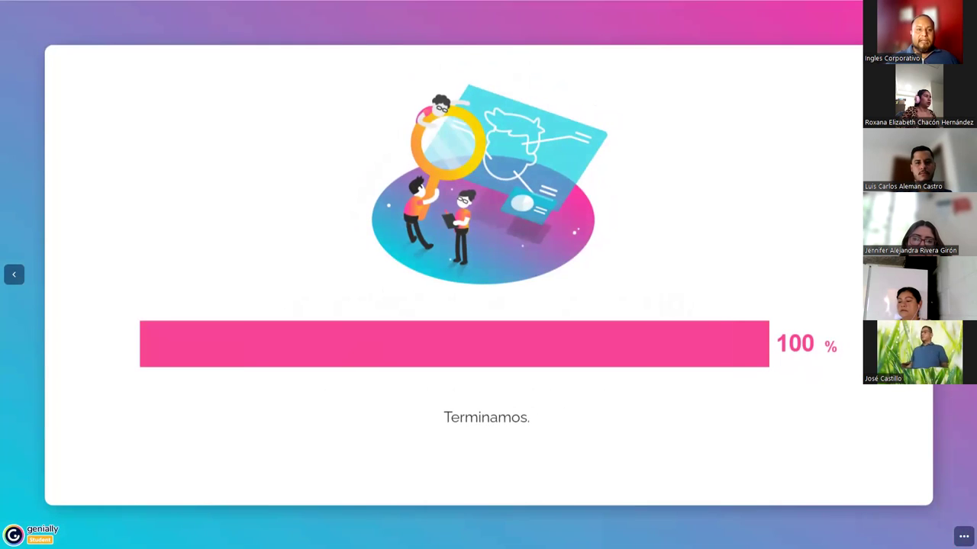
pyautogui.press('Right')
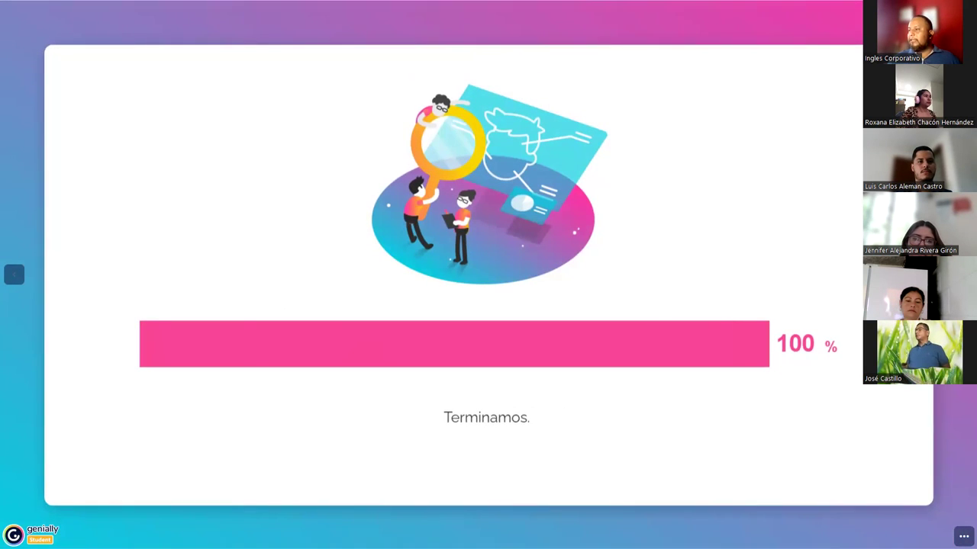